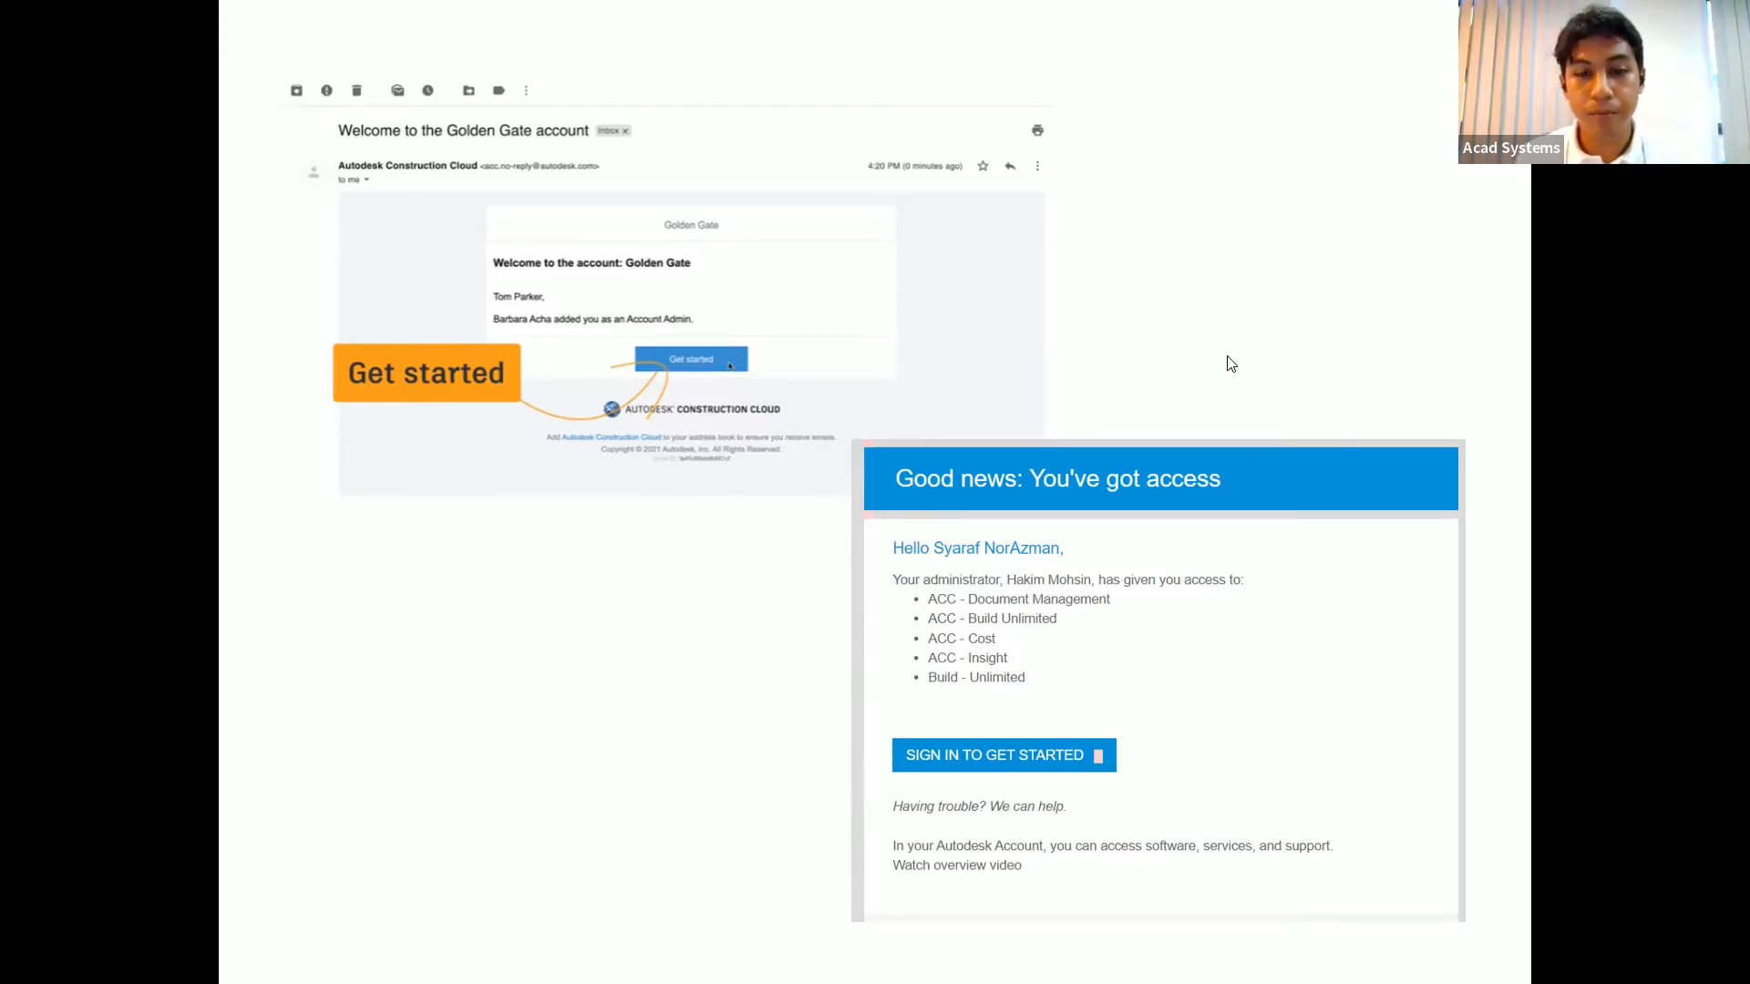
# - End the slide show and switch to Chrome, showing the Autodesk Construction Cloud project list in a maximized window
pyautogui.press('Escape')
pyautogui.hotkey('alt', 'Tab')
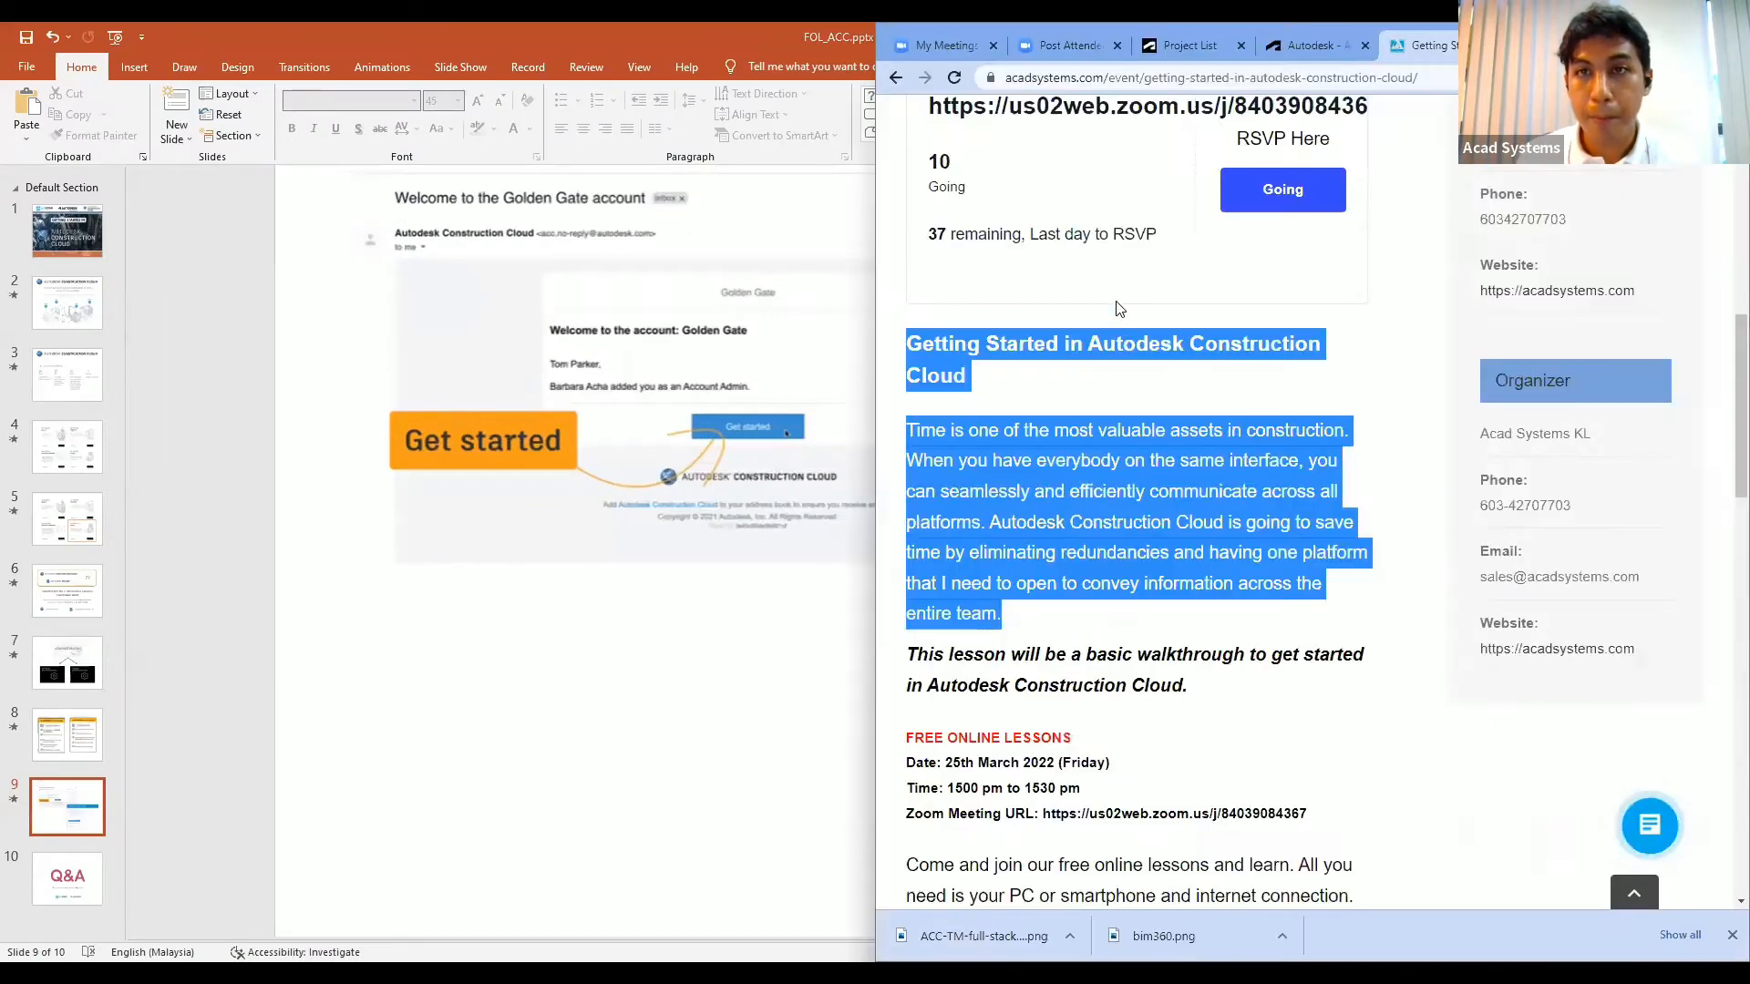
pyautogui.click(1686, 32)
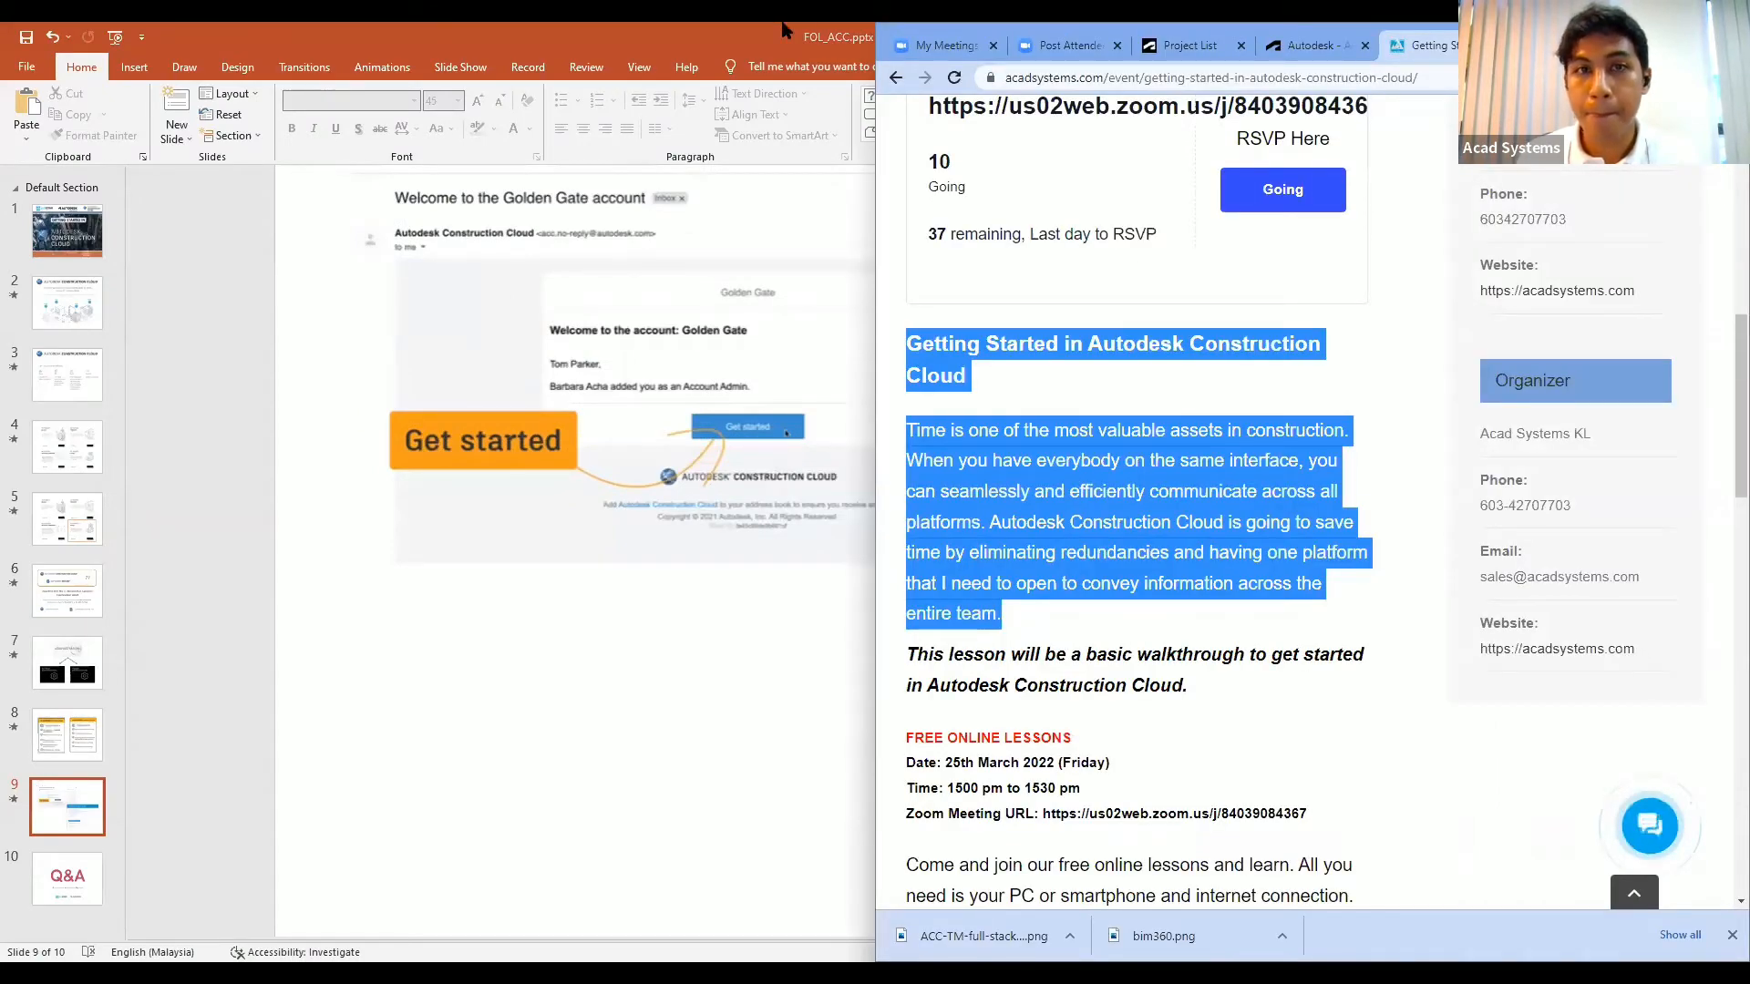
pyautogui.click(743, 28)
pyautogui.click(536, 25)
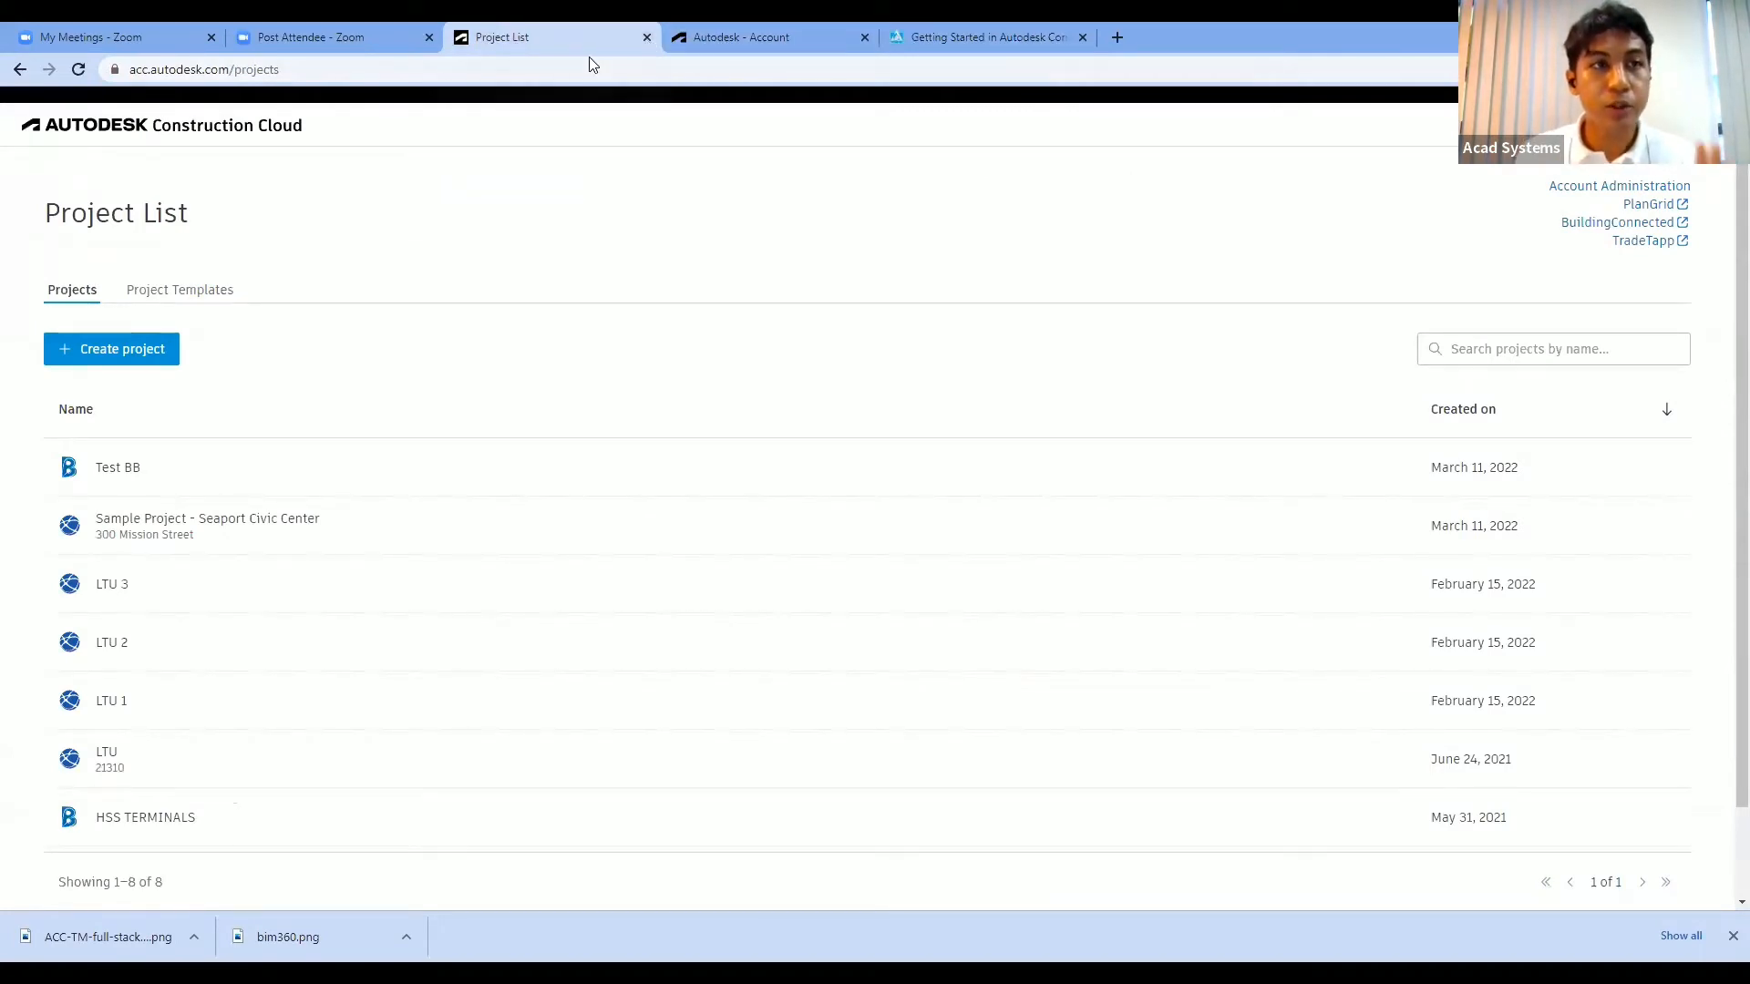
# - Close the Project List page and load acc.autodesk.com in a new browser tab
pyautogui.click(647, 38)
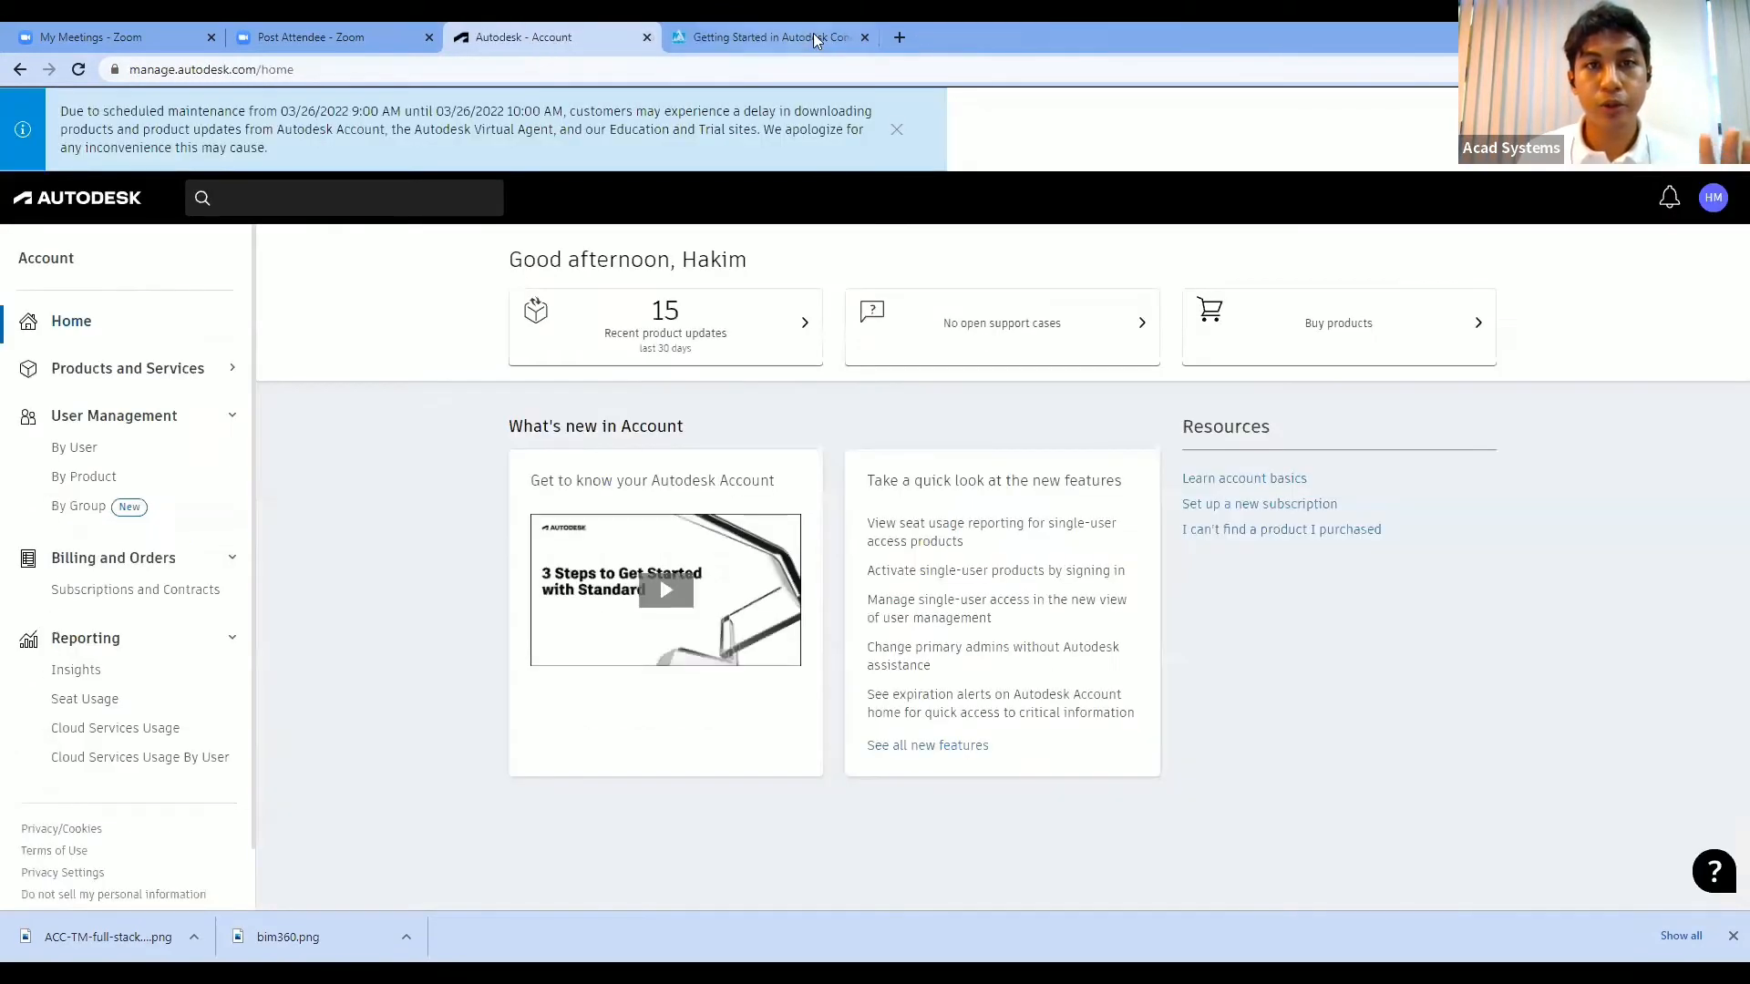
pyautogui.click(899, 38)
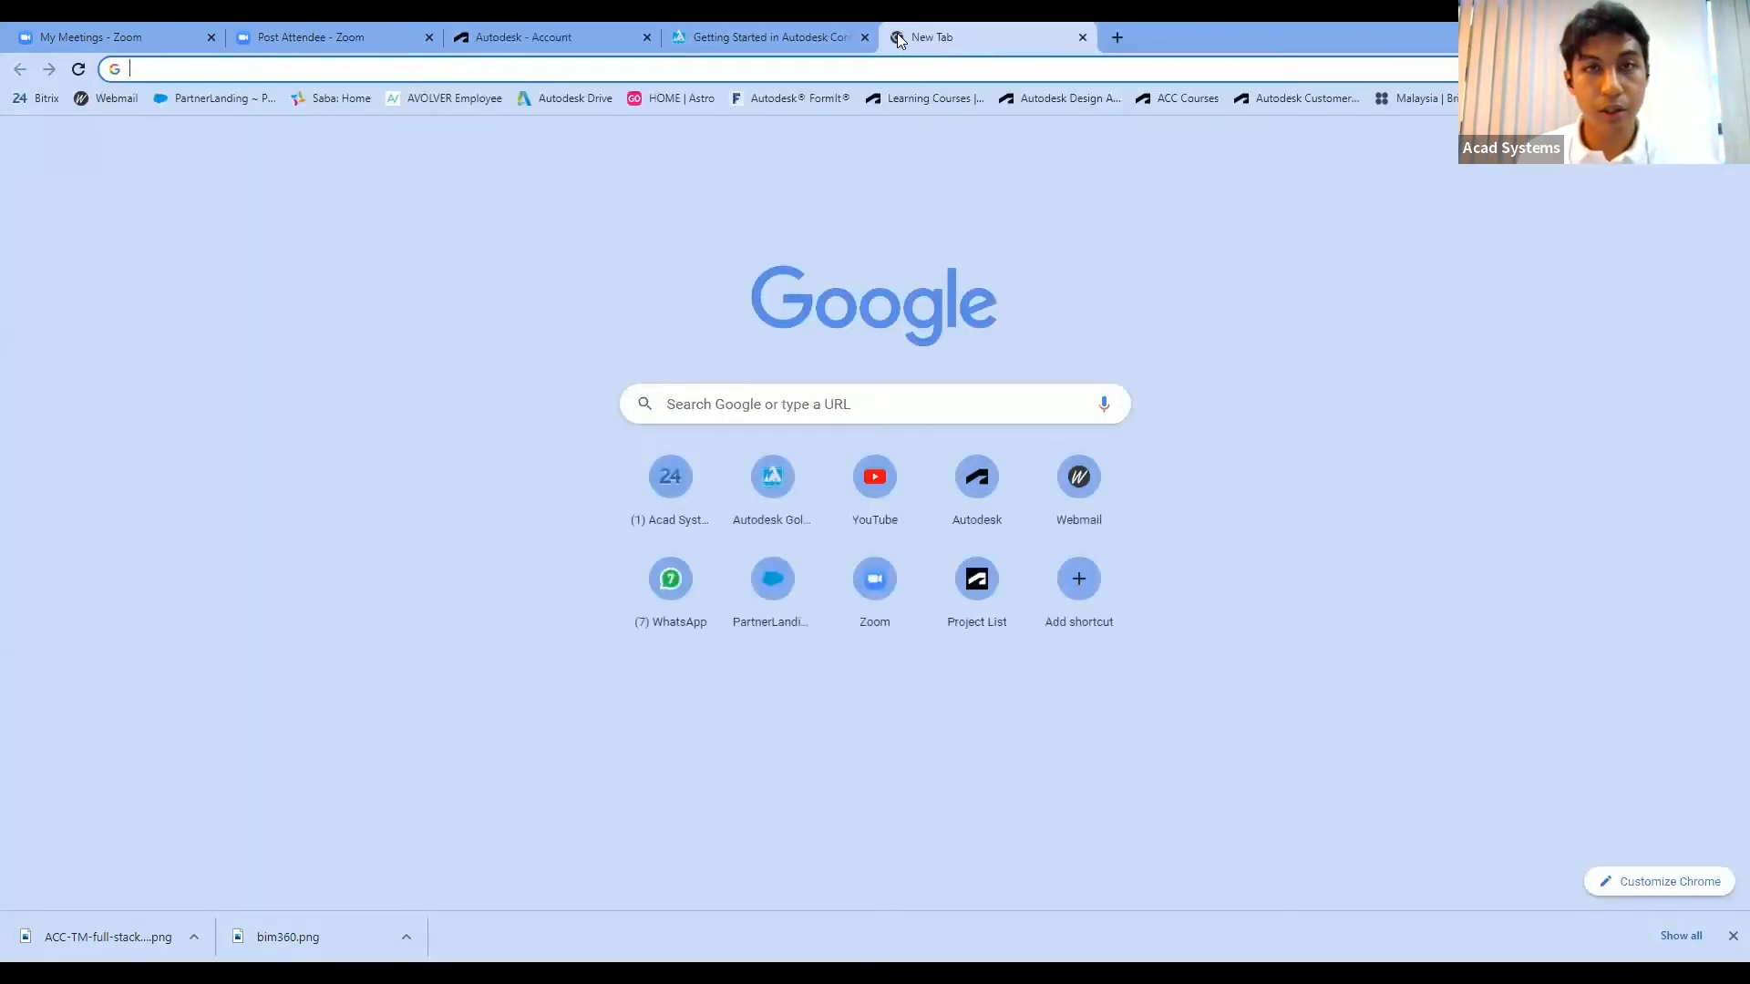
pyautogui.write('acc')
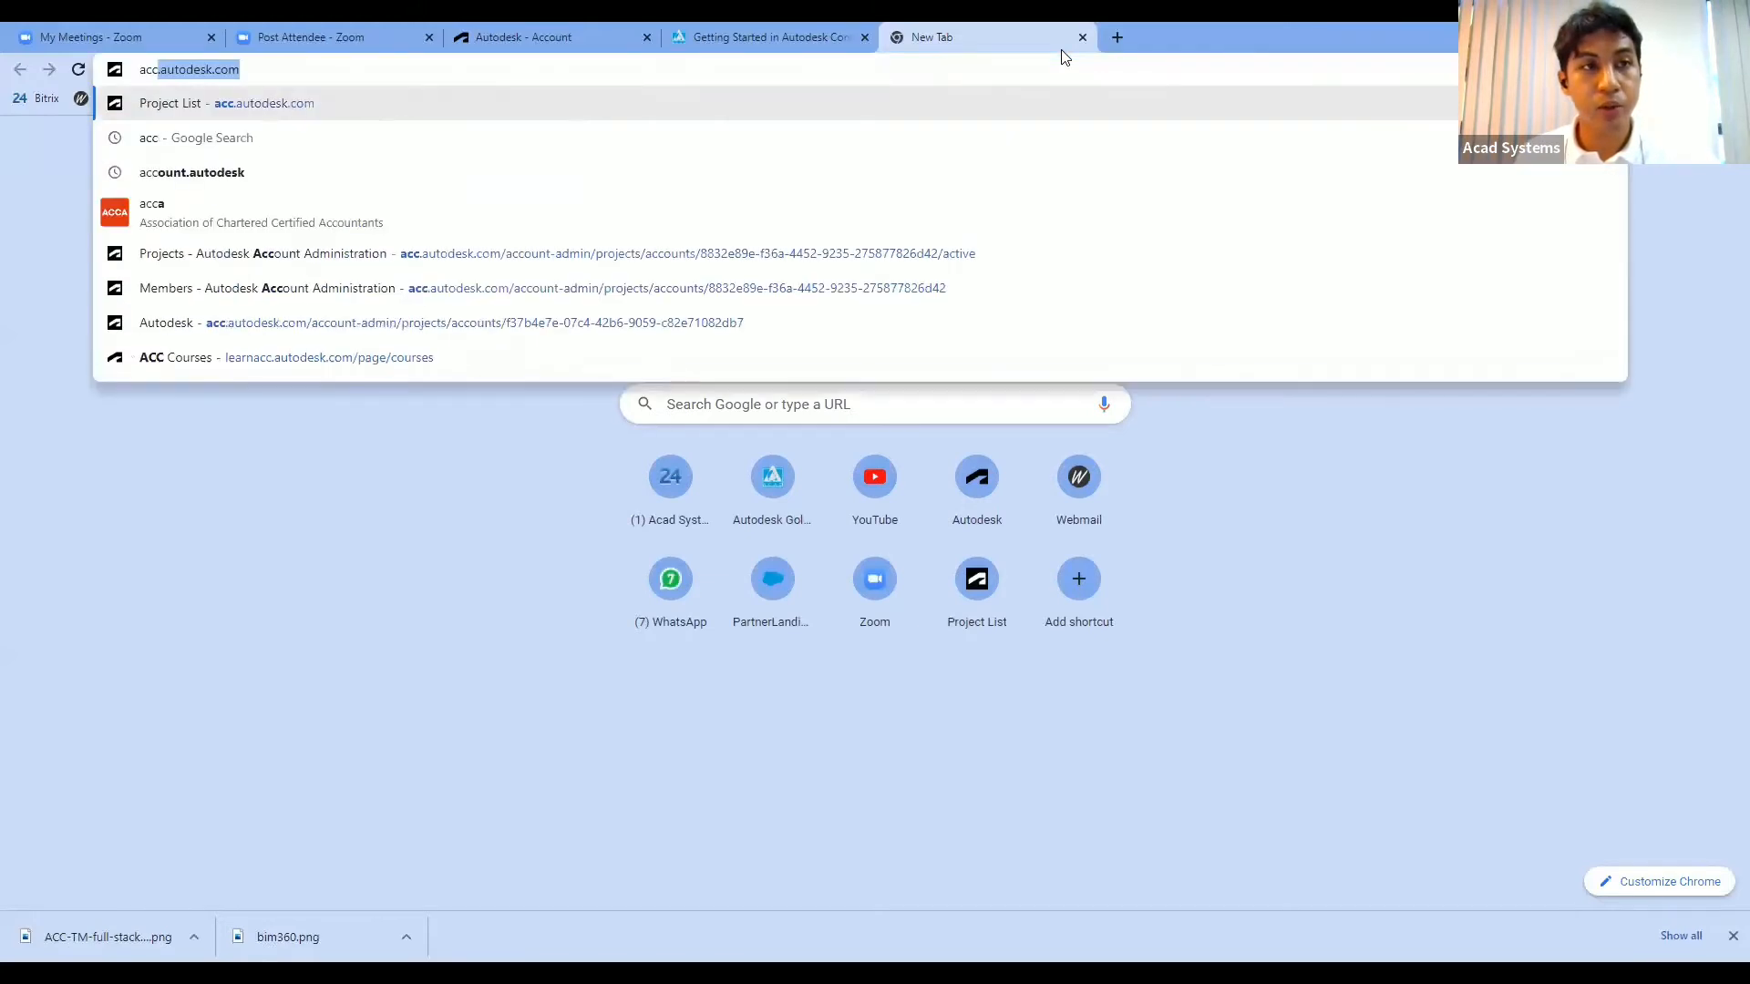
pyautogui.press('Return')
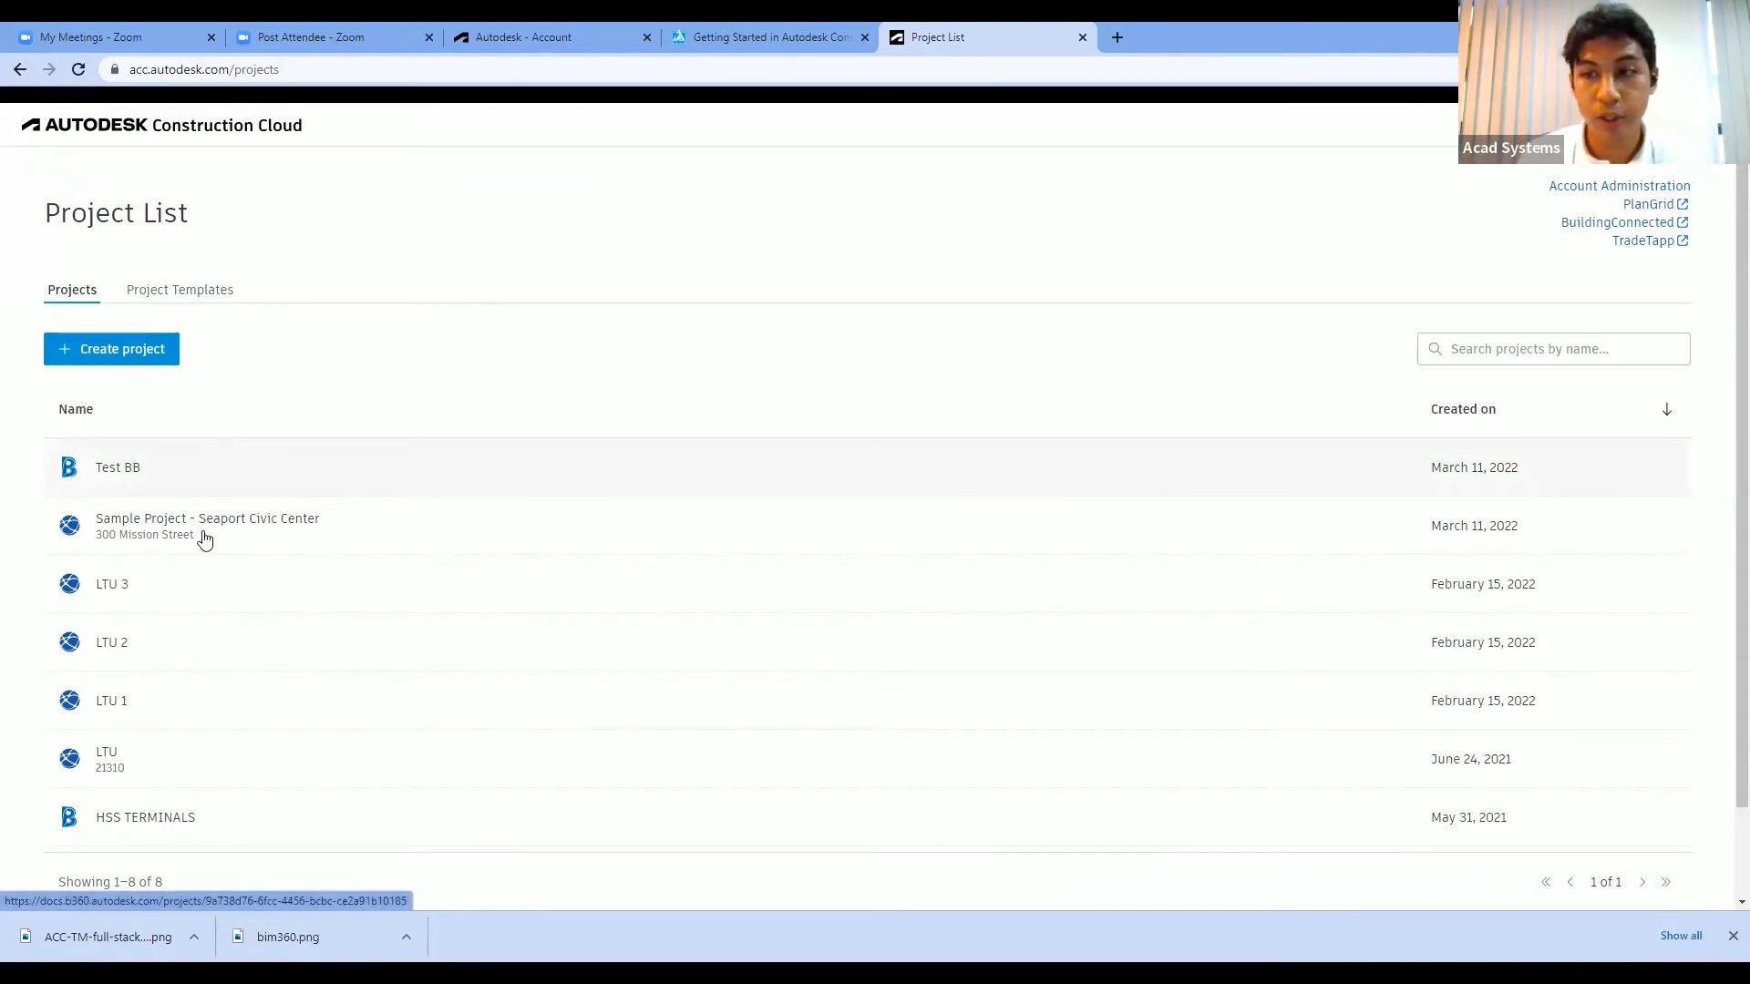
# - Open the Test BB project from the project list to view its document folders, and return to the list
pyautogui.scroll(-1, 205, 539)
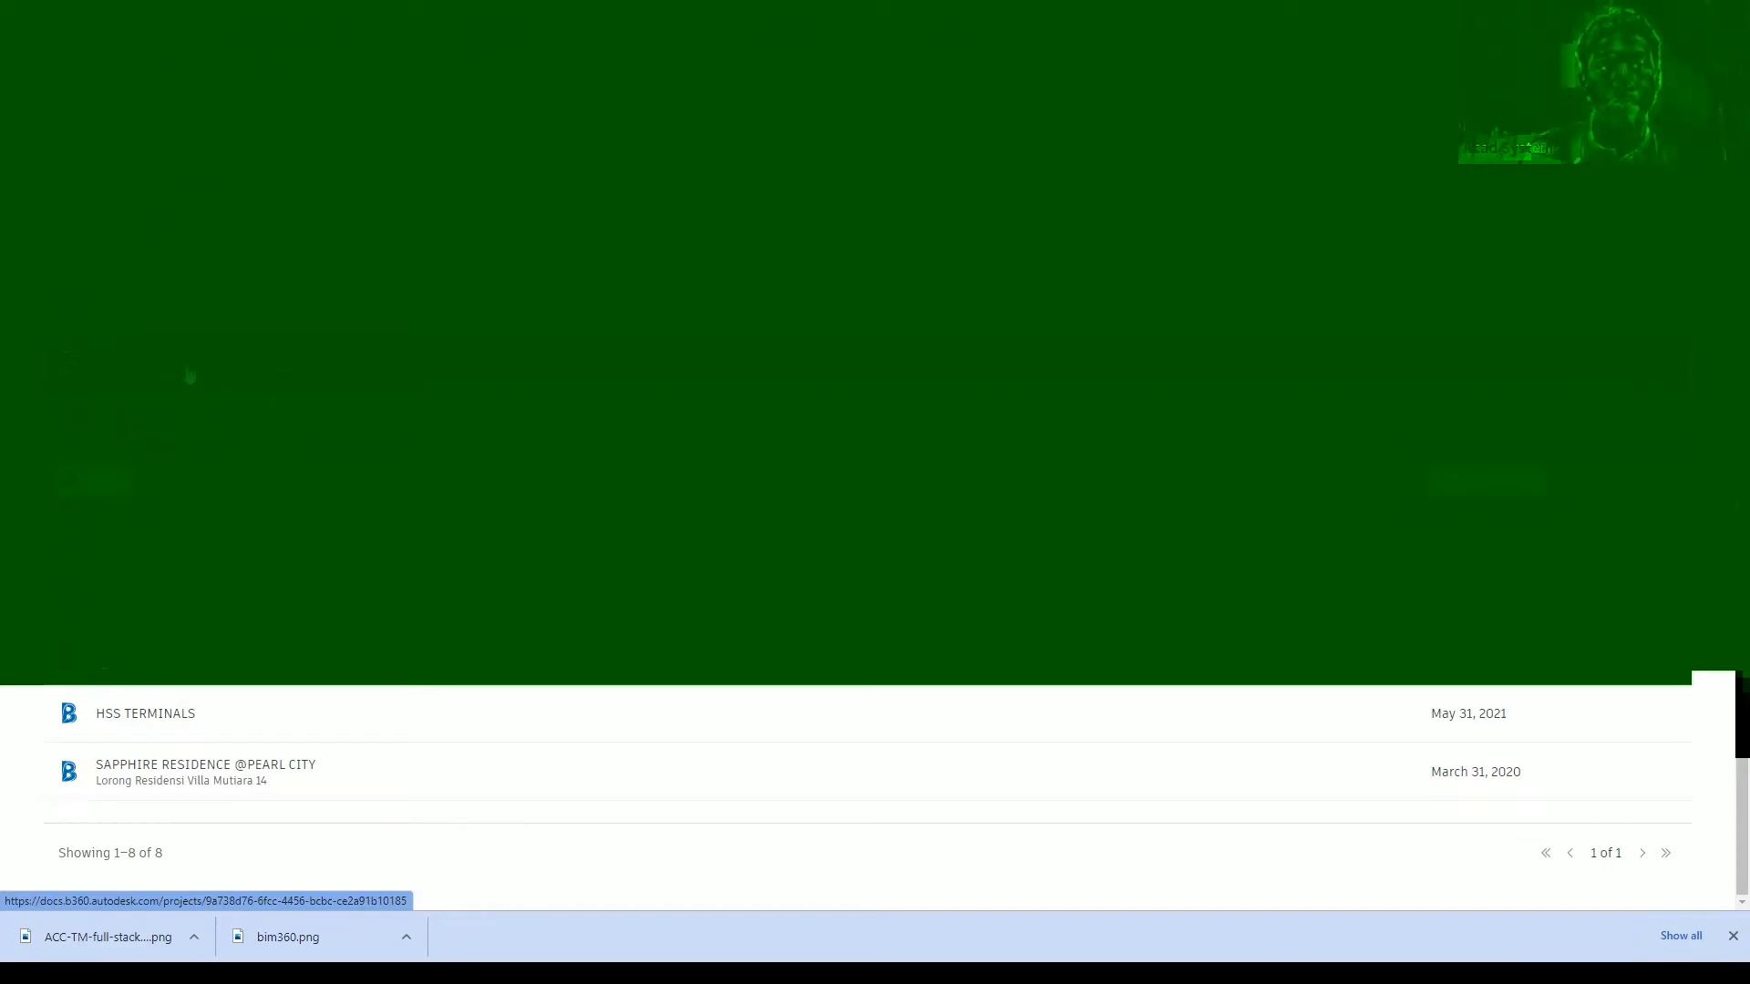
pyautogui.click(125, 375)
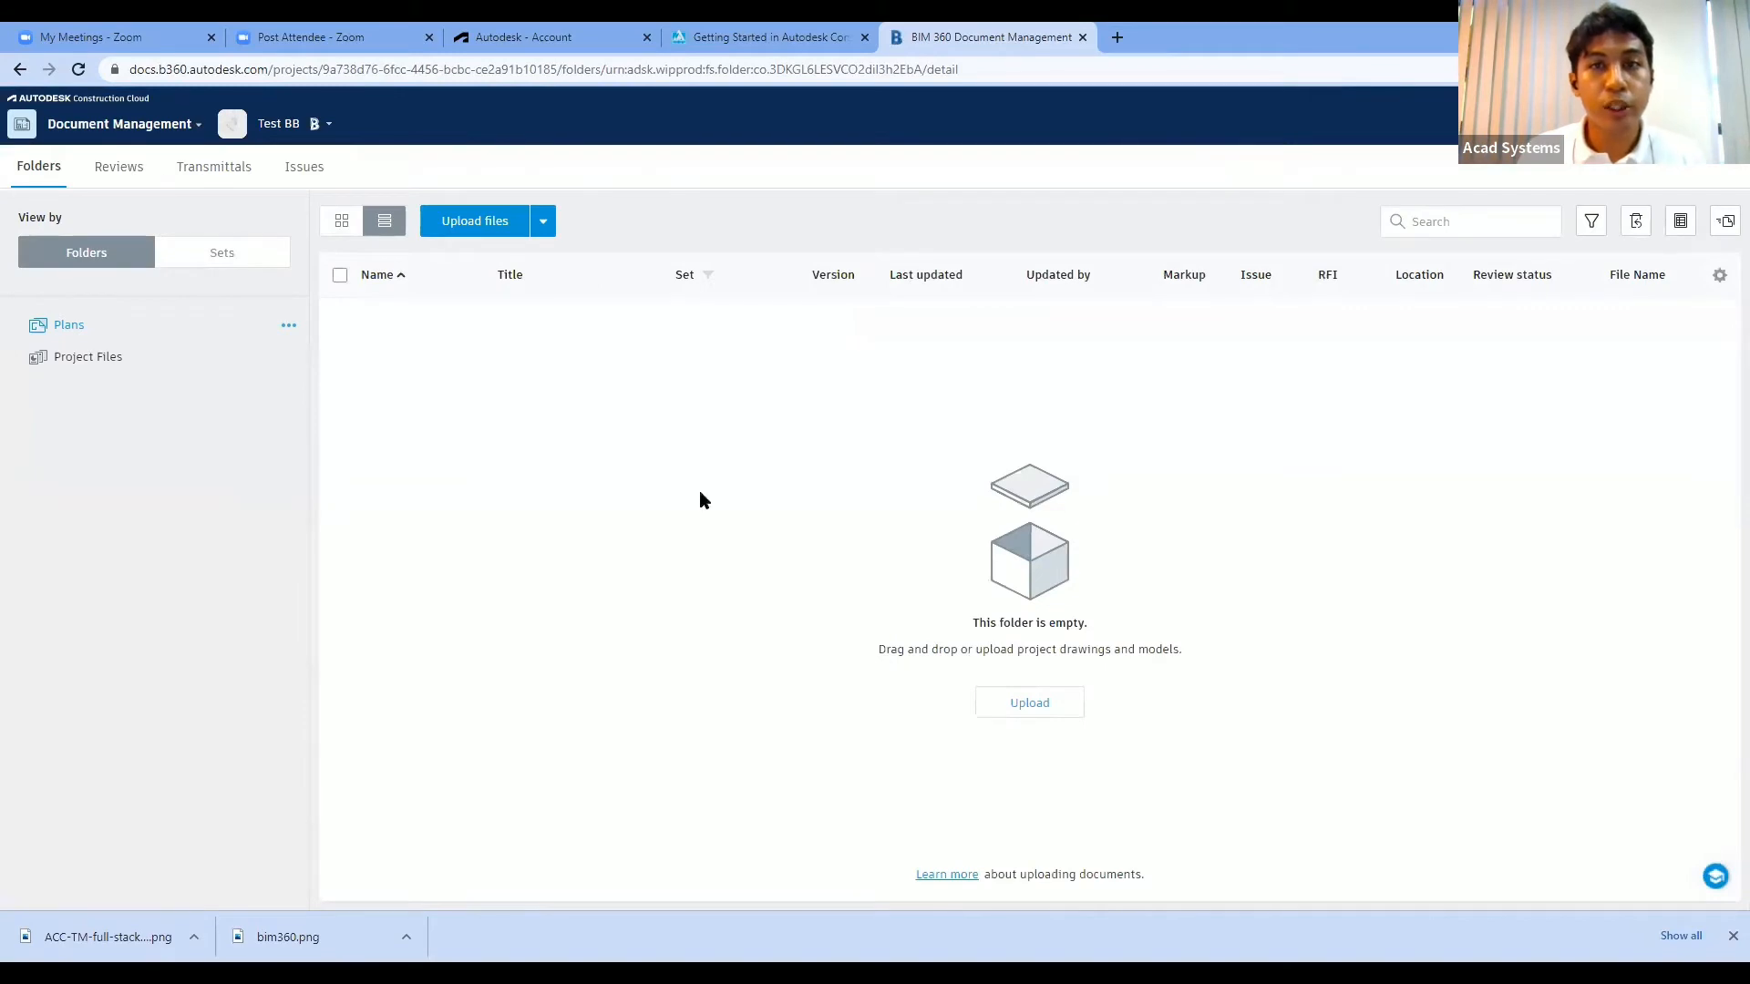
pyautogui.click(21, 70)
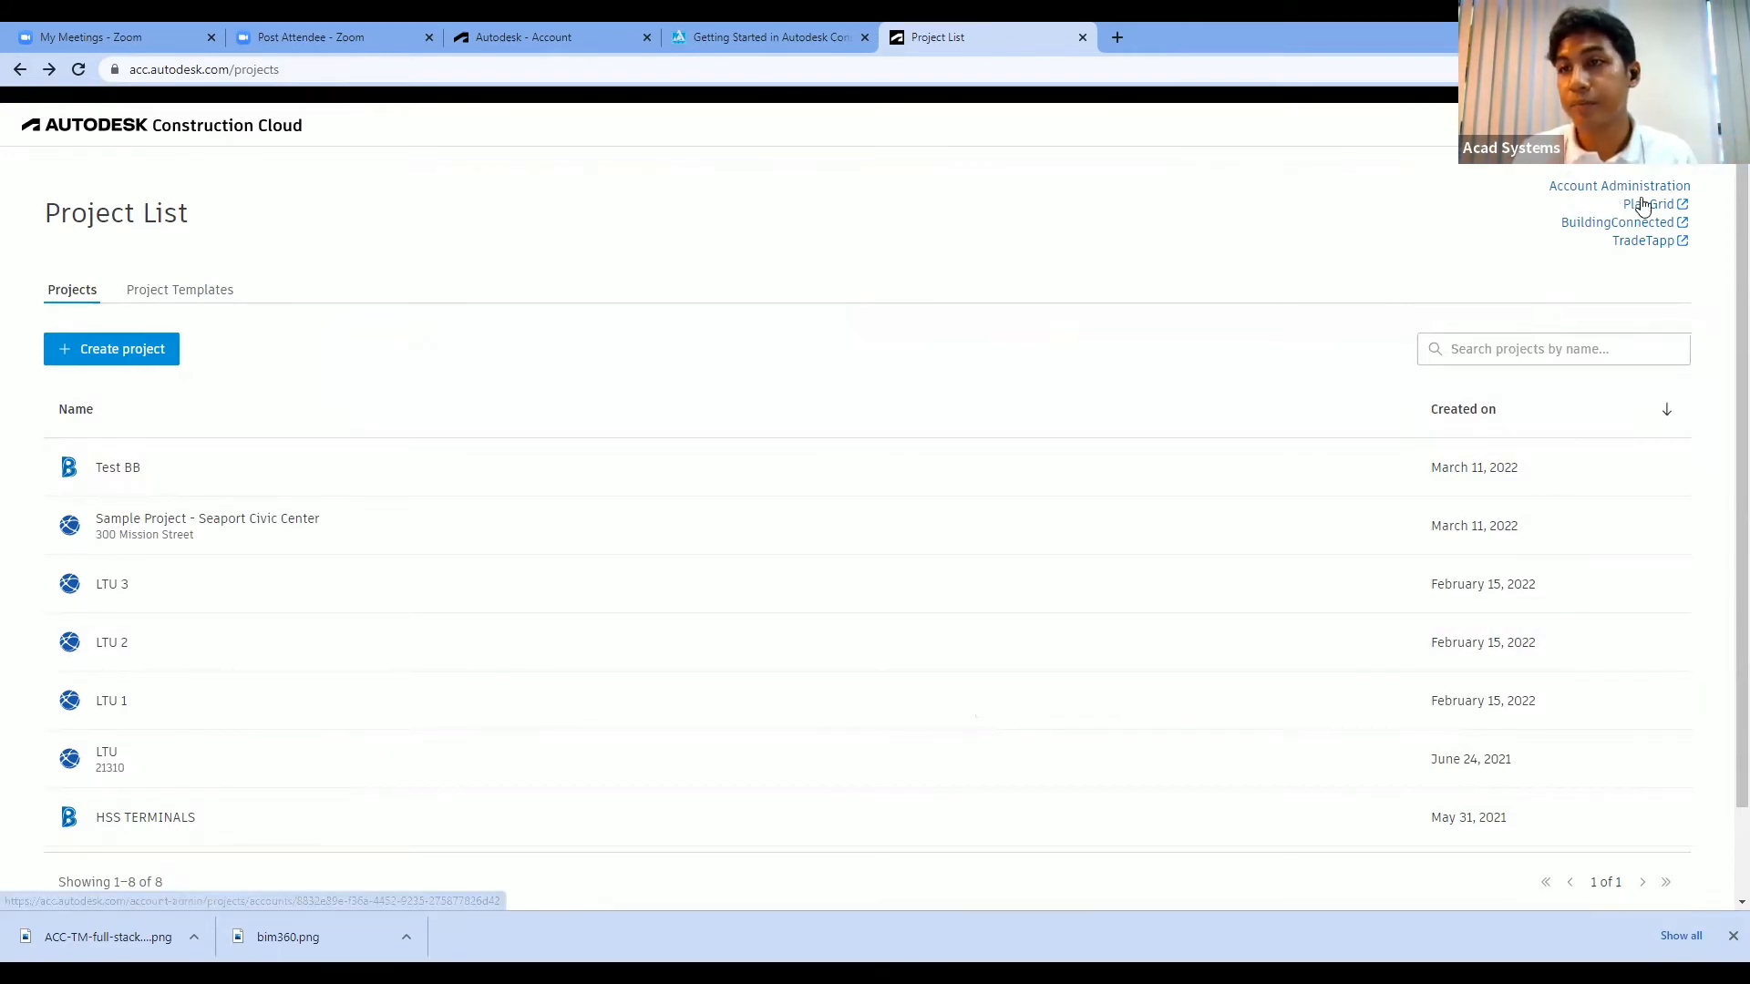
# - Check the signed-in profile's details and open Account Administration from the project list
pyautogui.click(1712, 124)
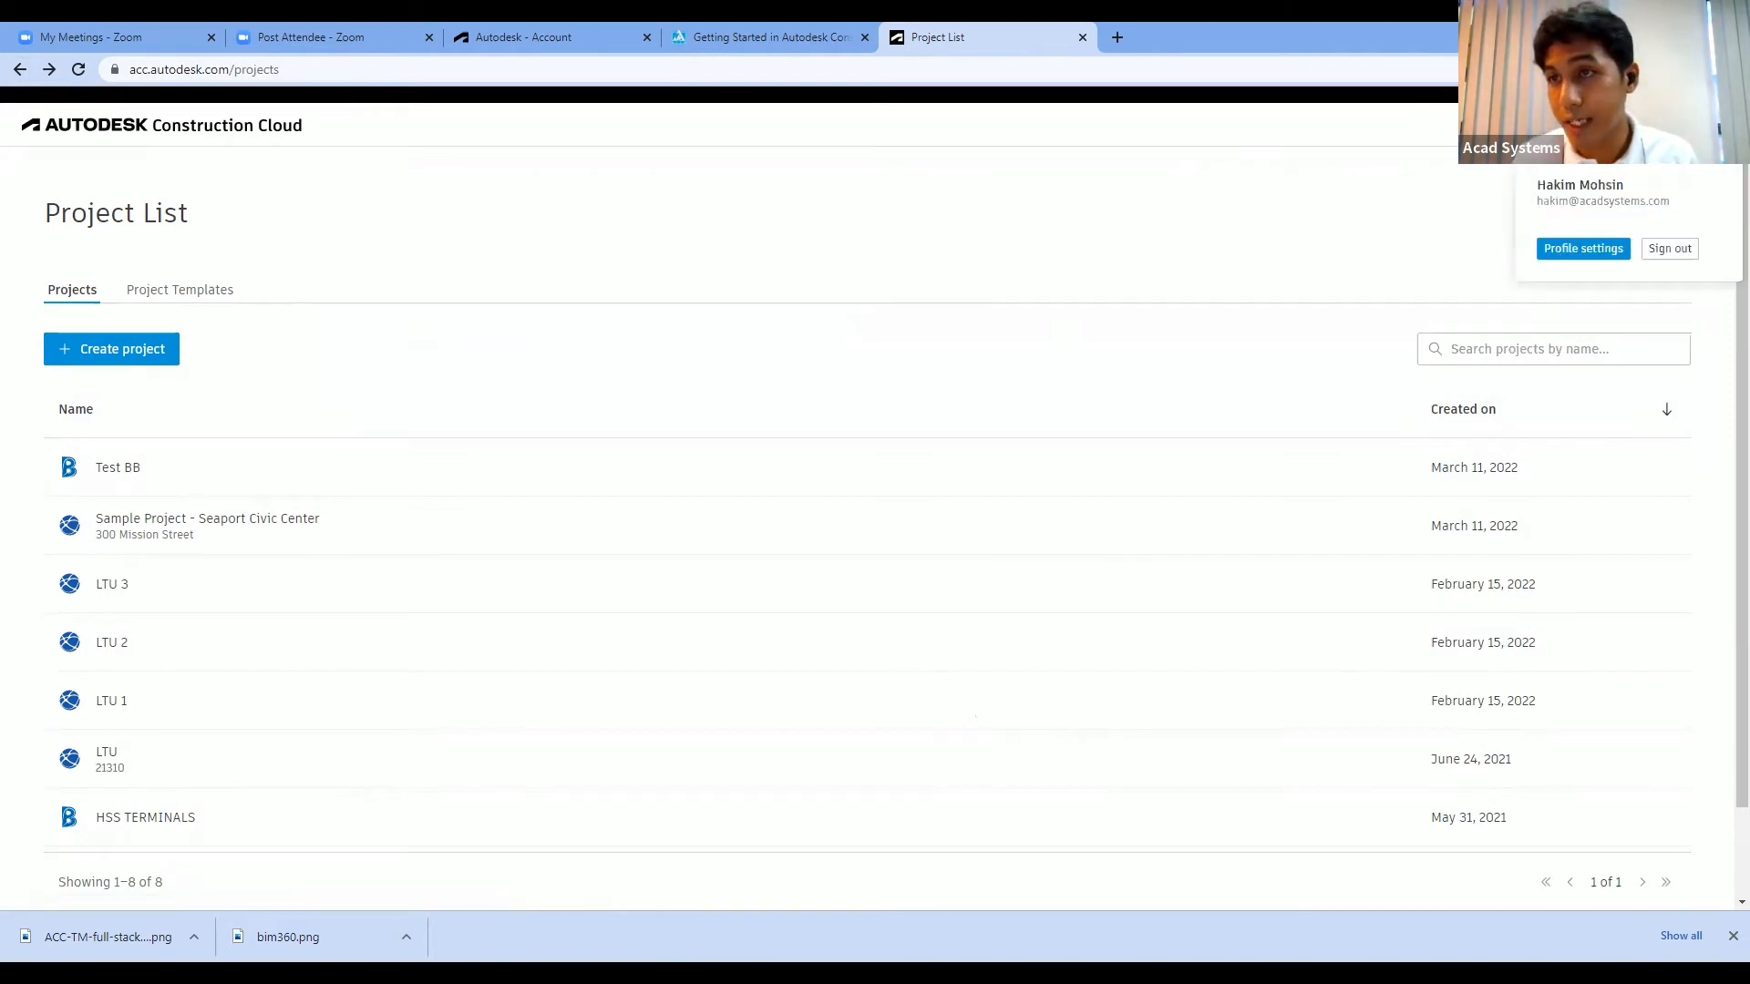
pyautogui.click(1712, 125)
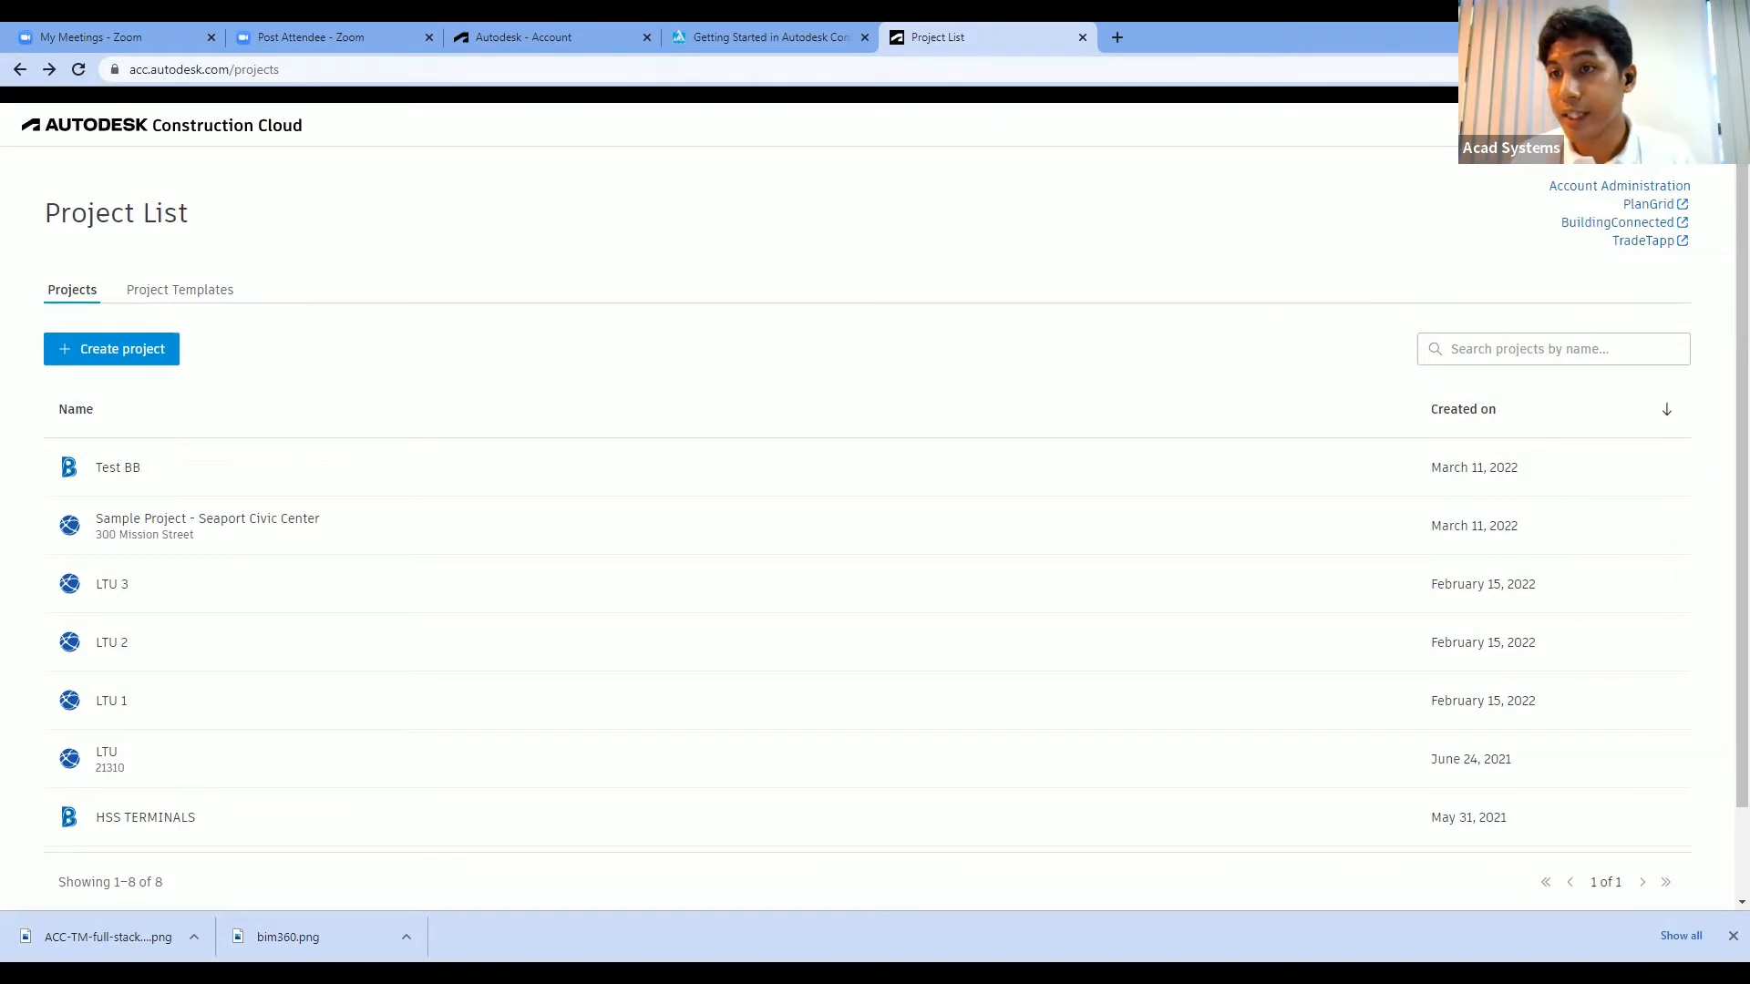
pyautogui.click(1618, 187)
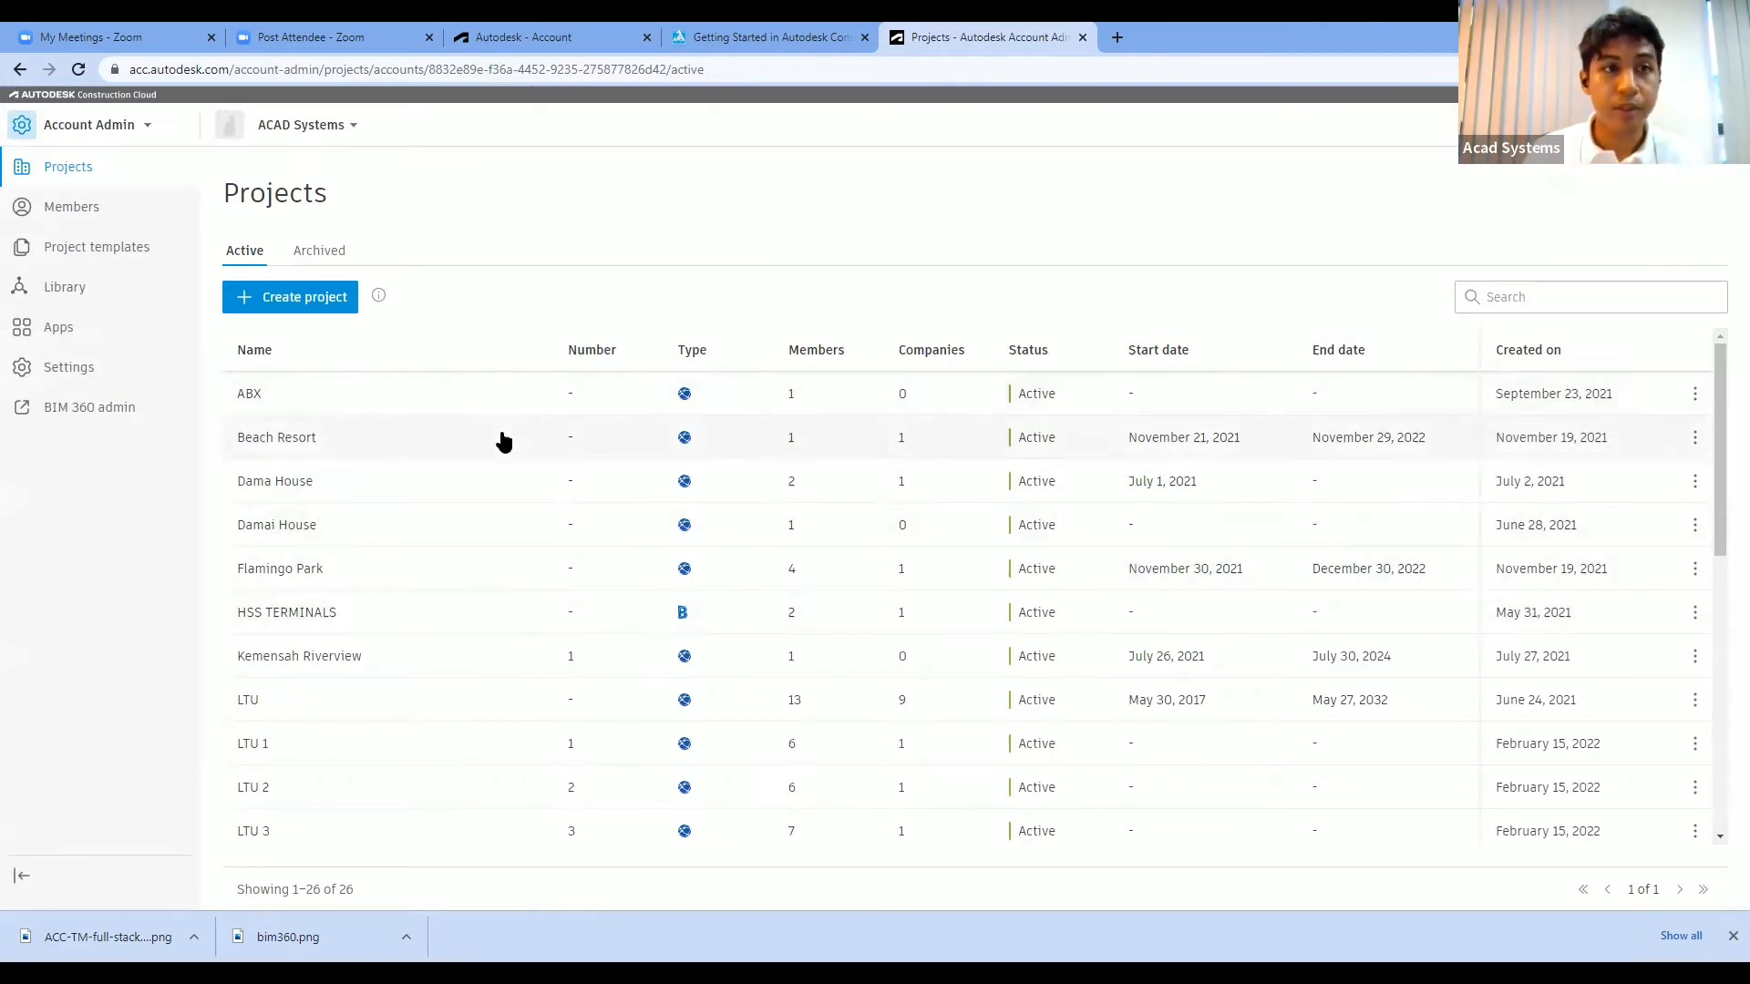
# - Check which products can be switched to from Account Admin
pyautogui.click(141, 127)
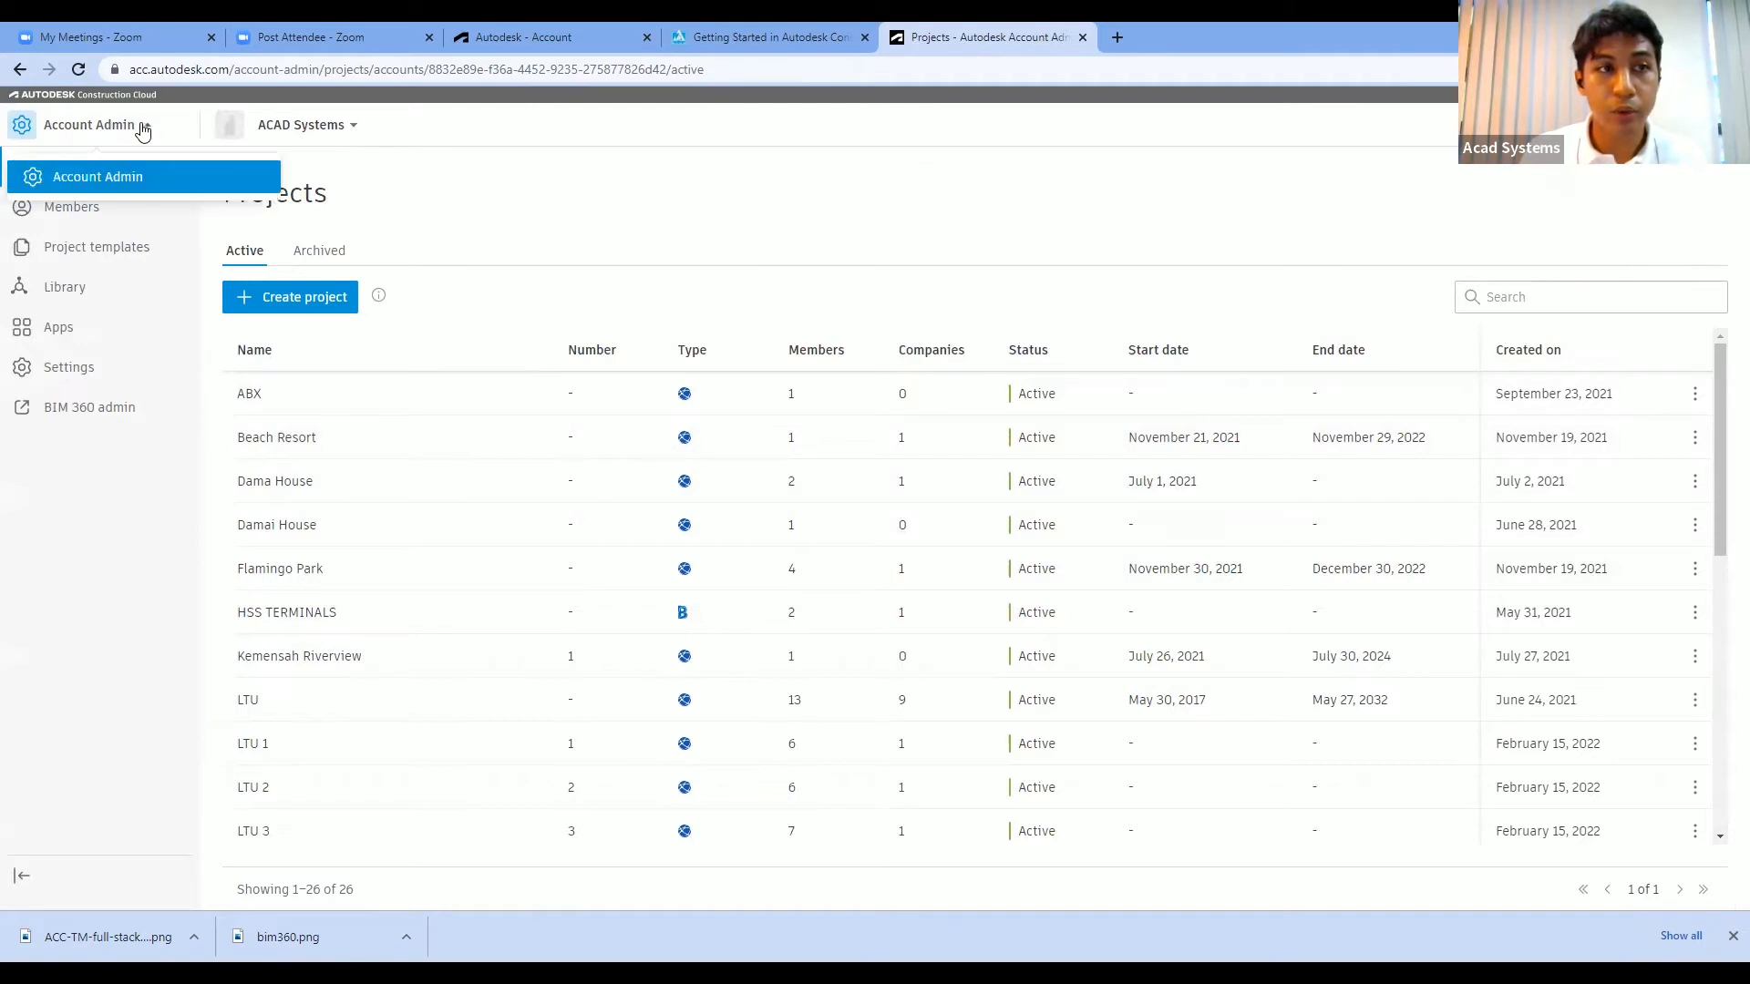
pyautogui.click(143, 130)
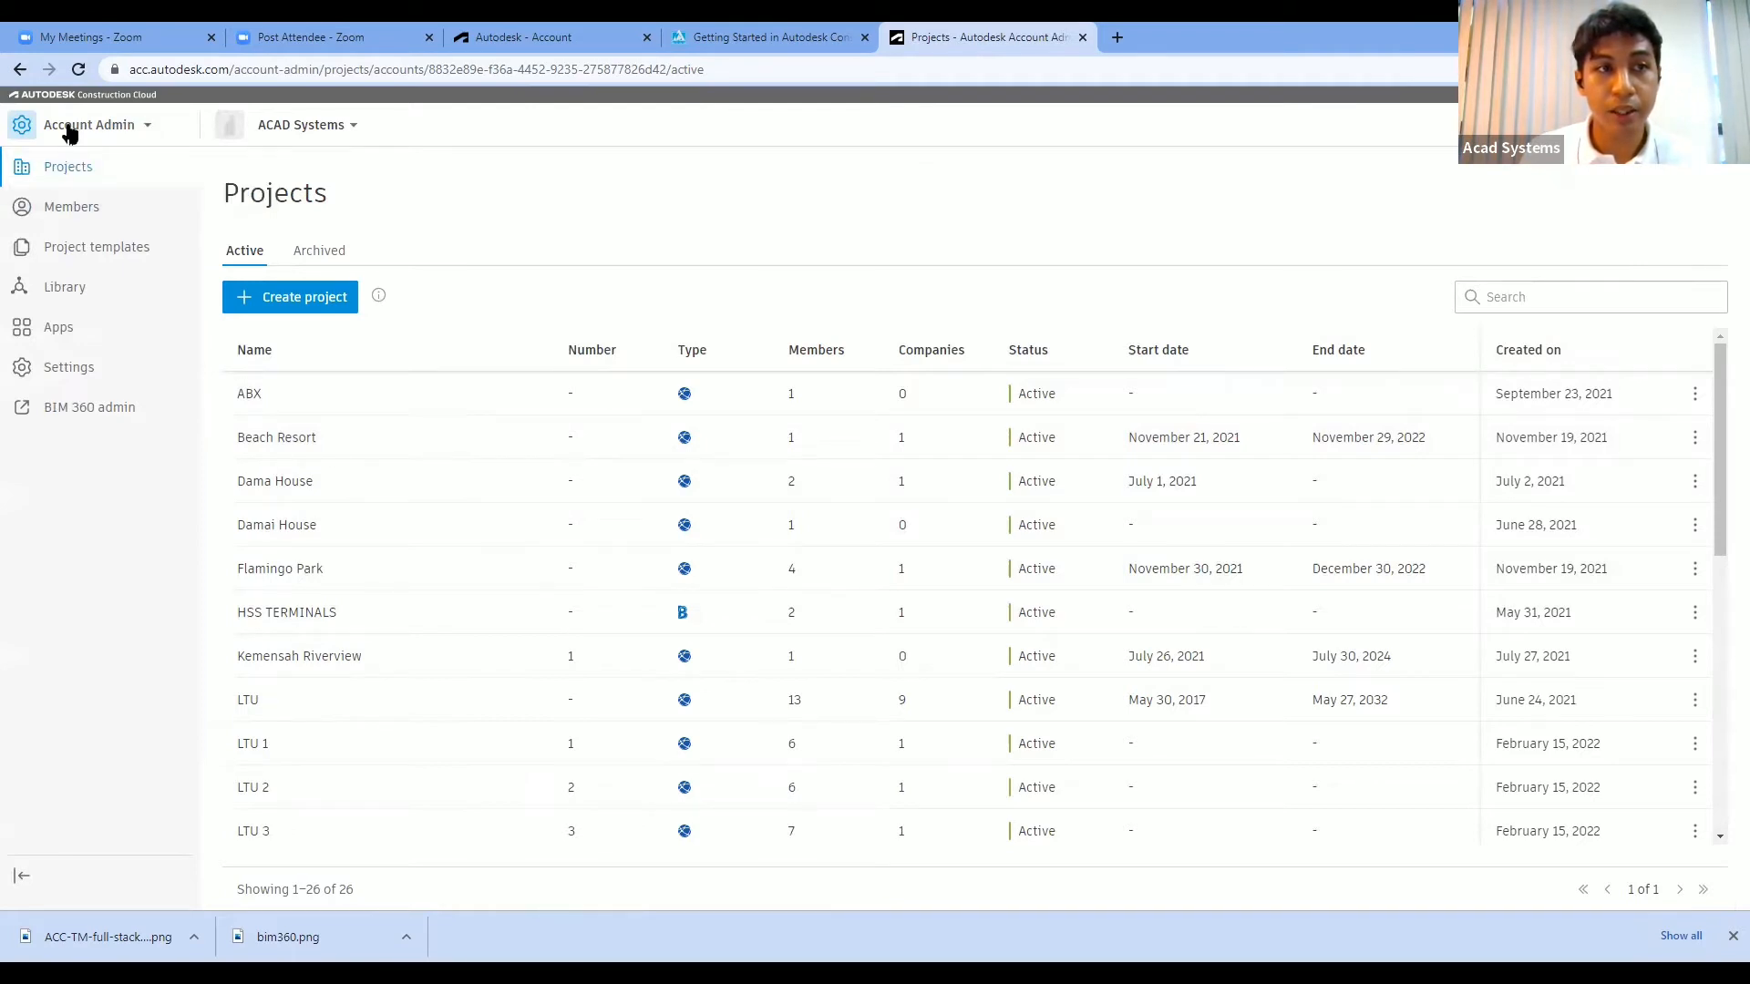
pyautogui.click(130, 137)
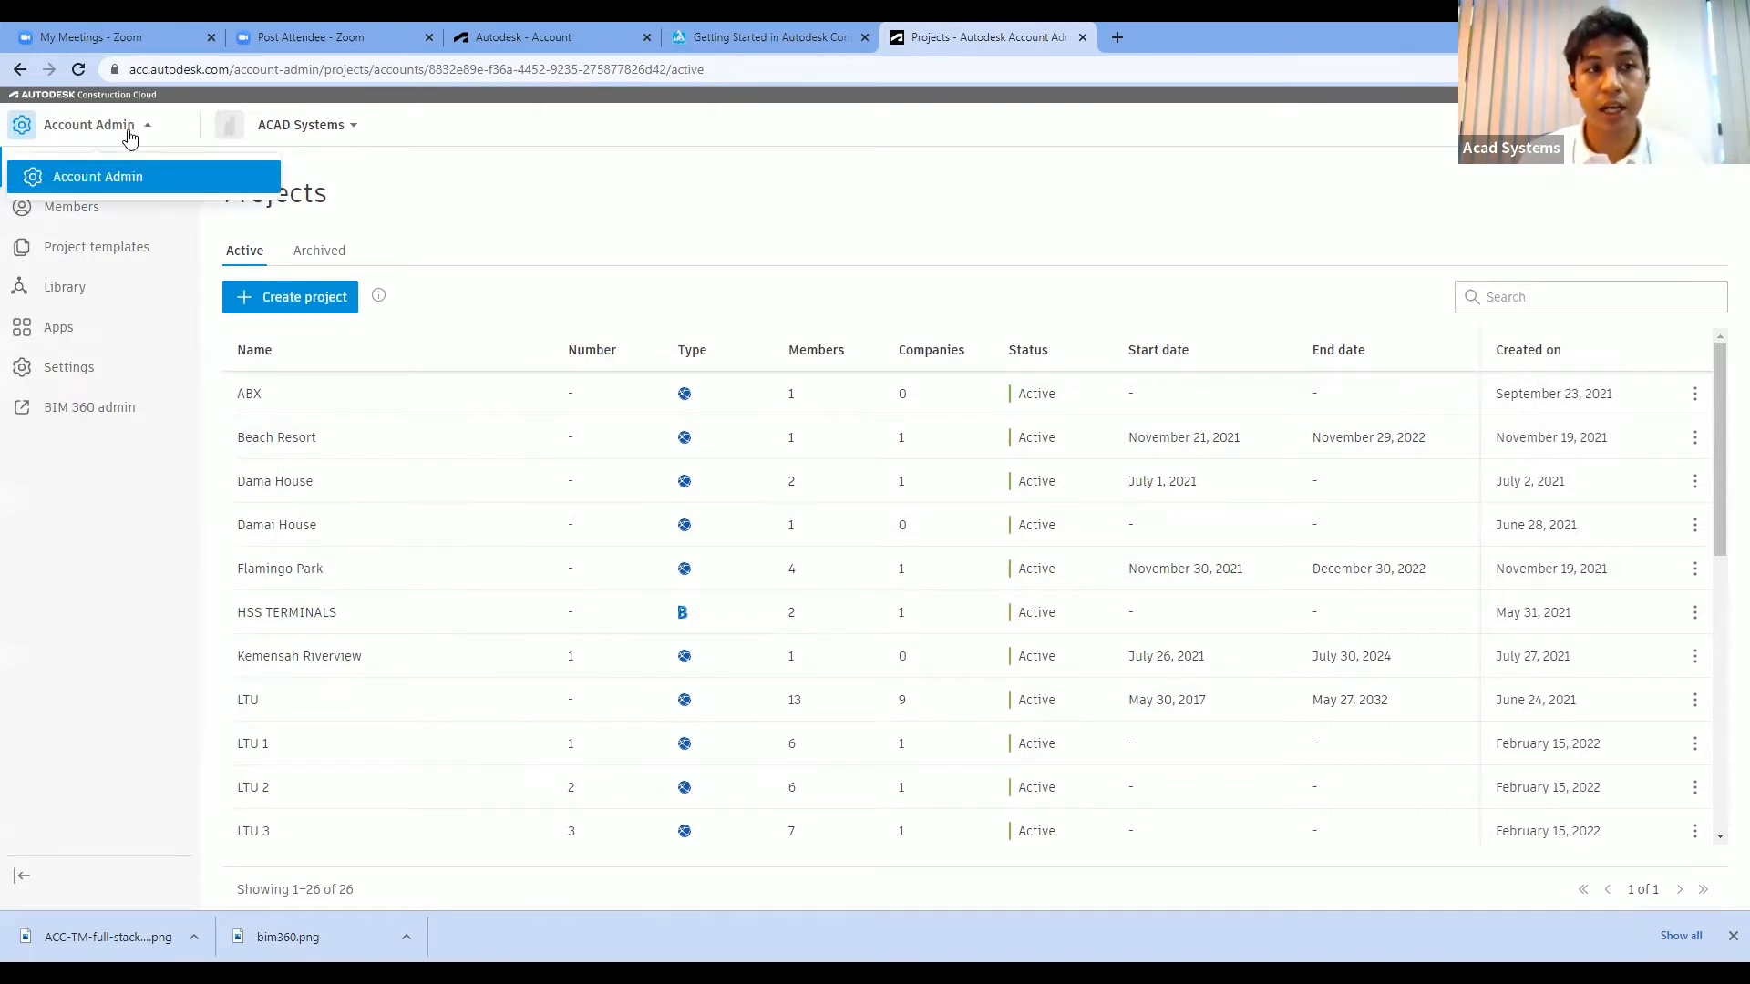
pyautogui.click(130, 137)
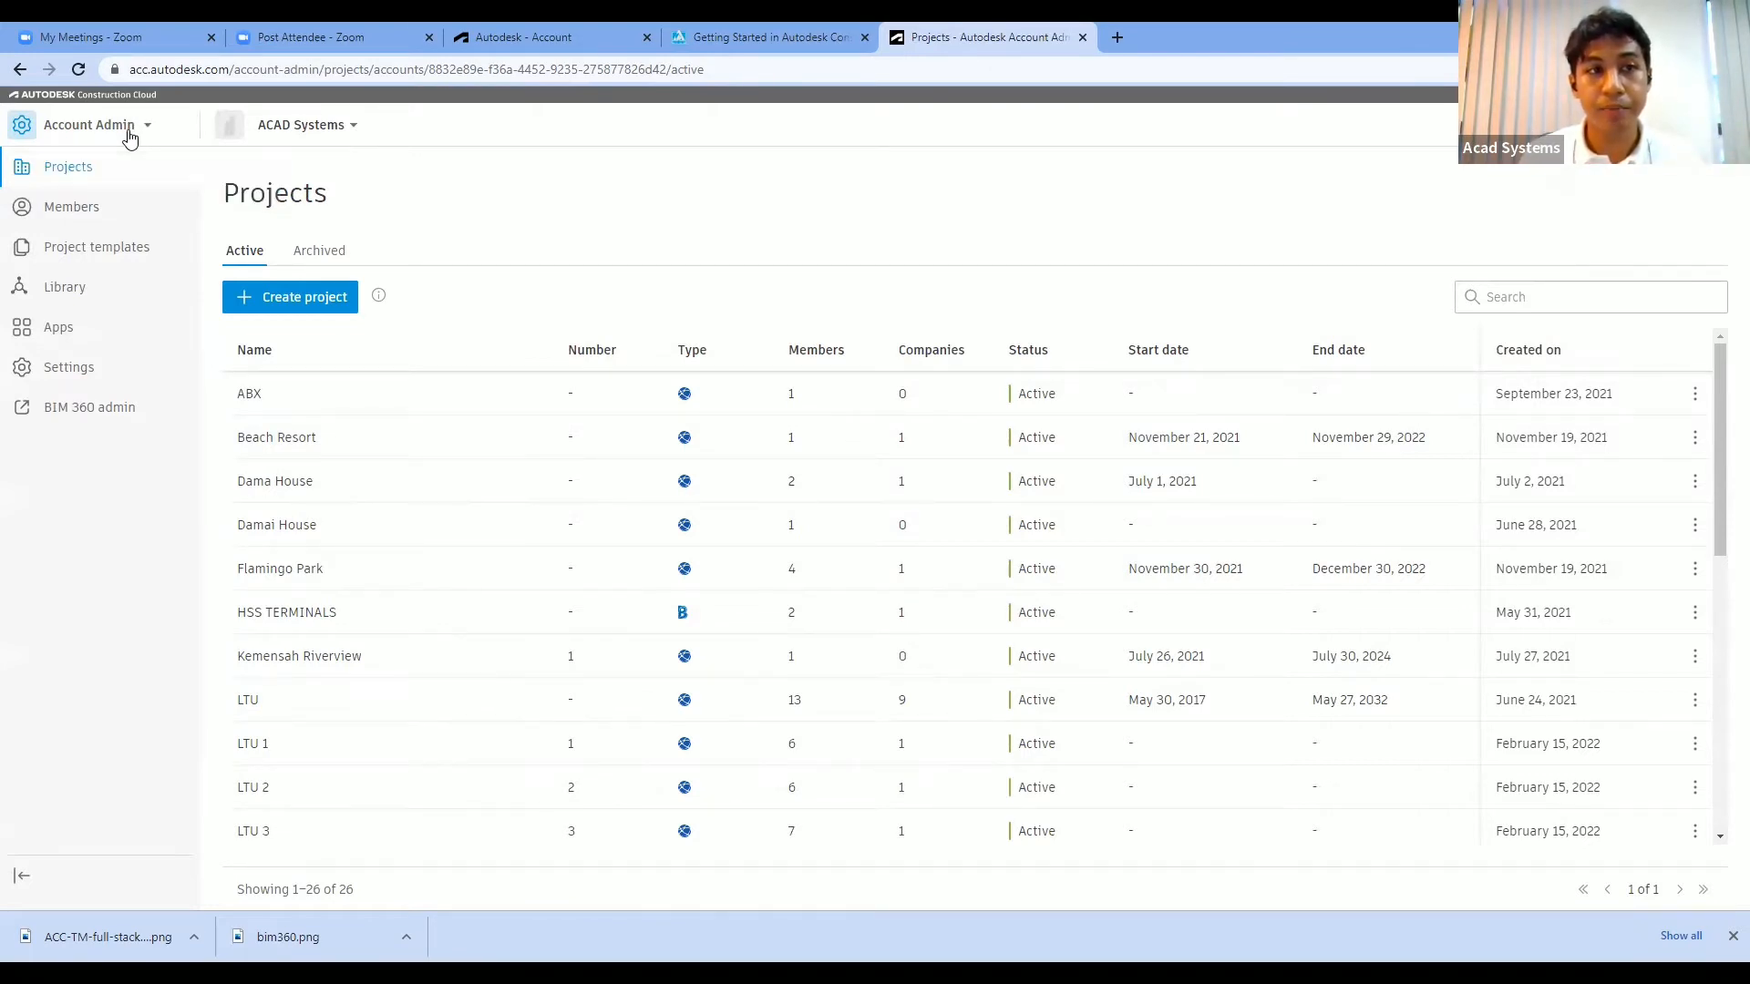
# - Look through the accounts and projects that can be switched to from ACAD Systems, keeping the current account
pyautogui.click(315, 130)
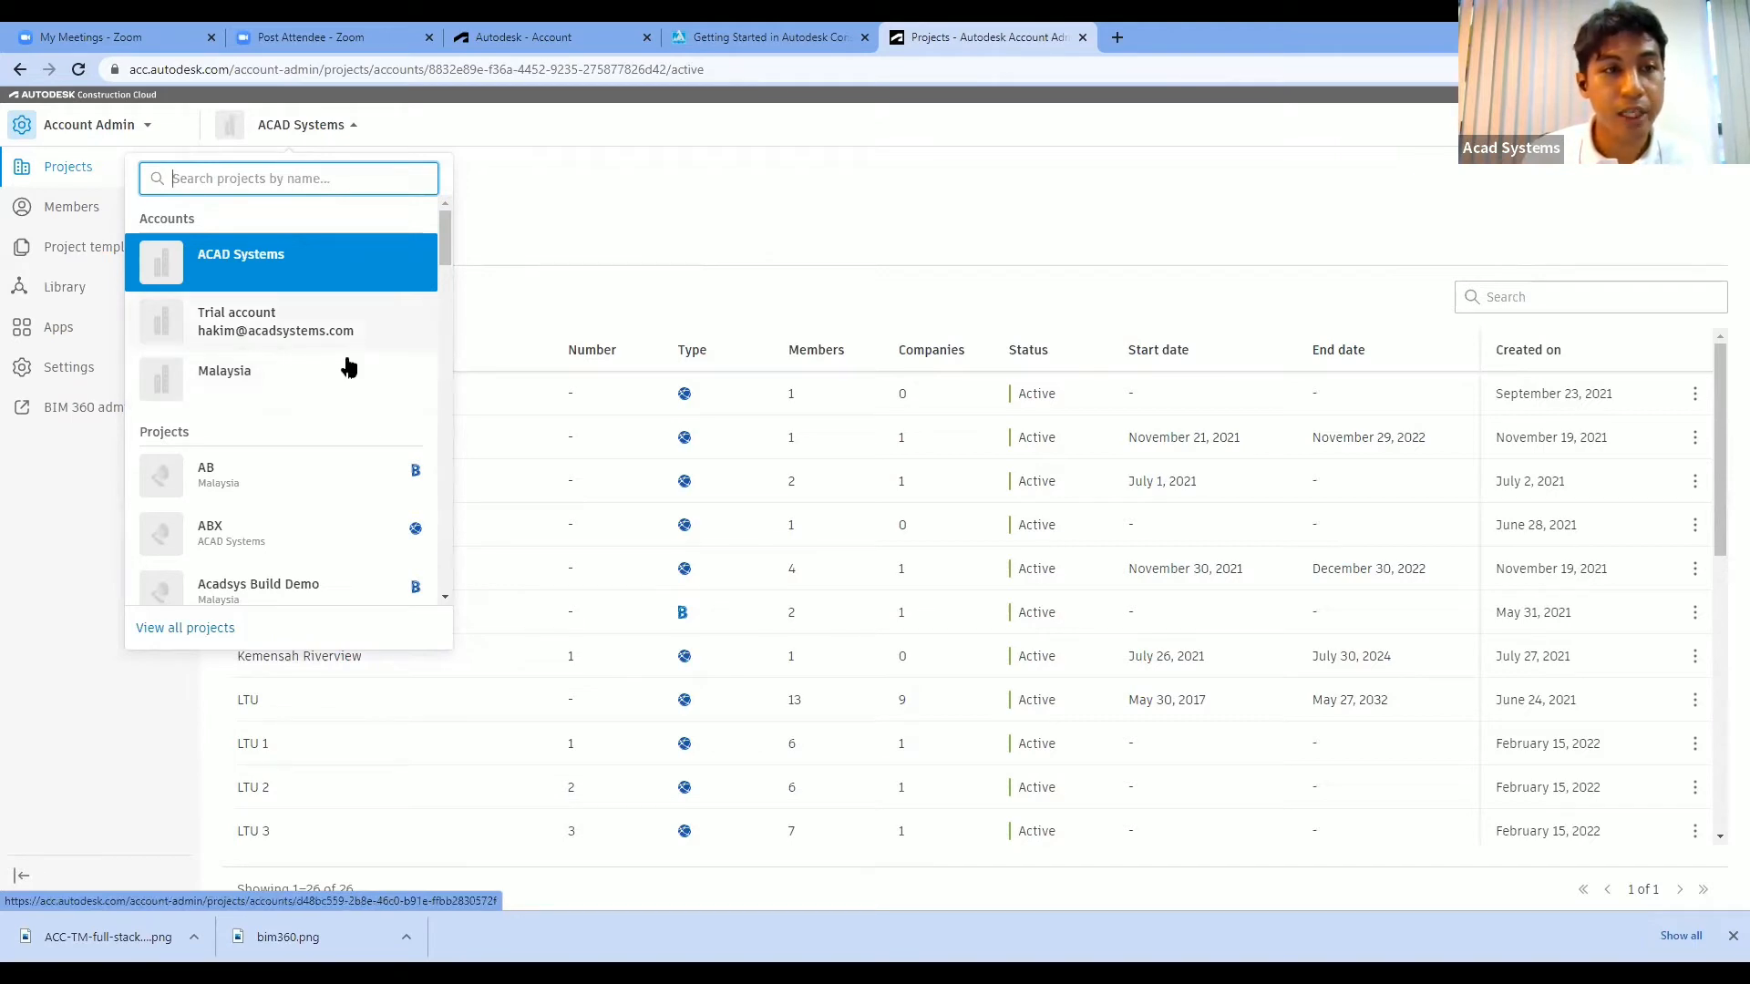
pyautogui.scroll(-2, 297, 472)
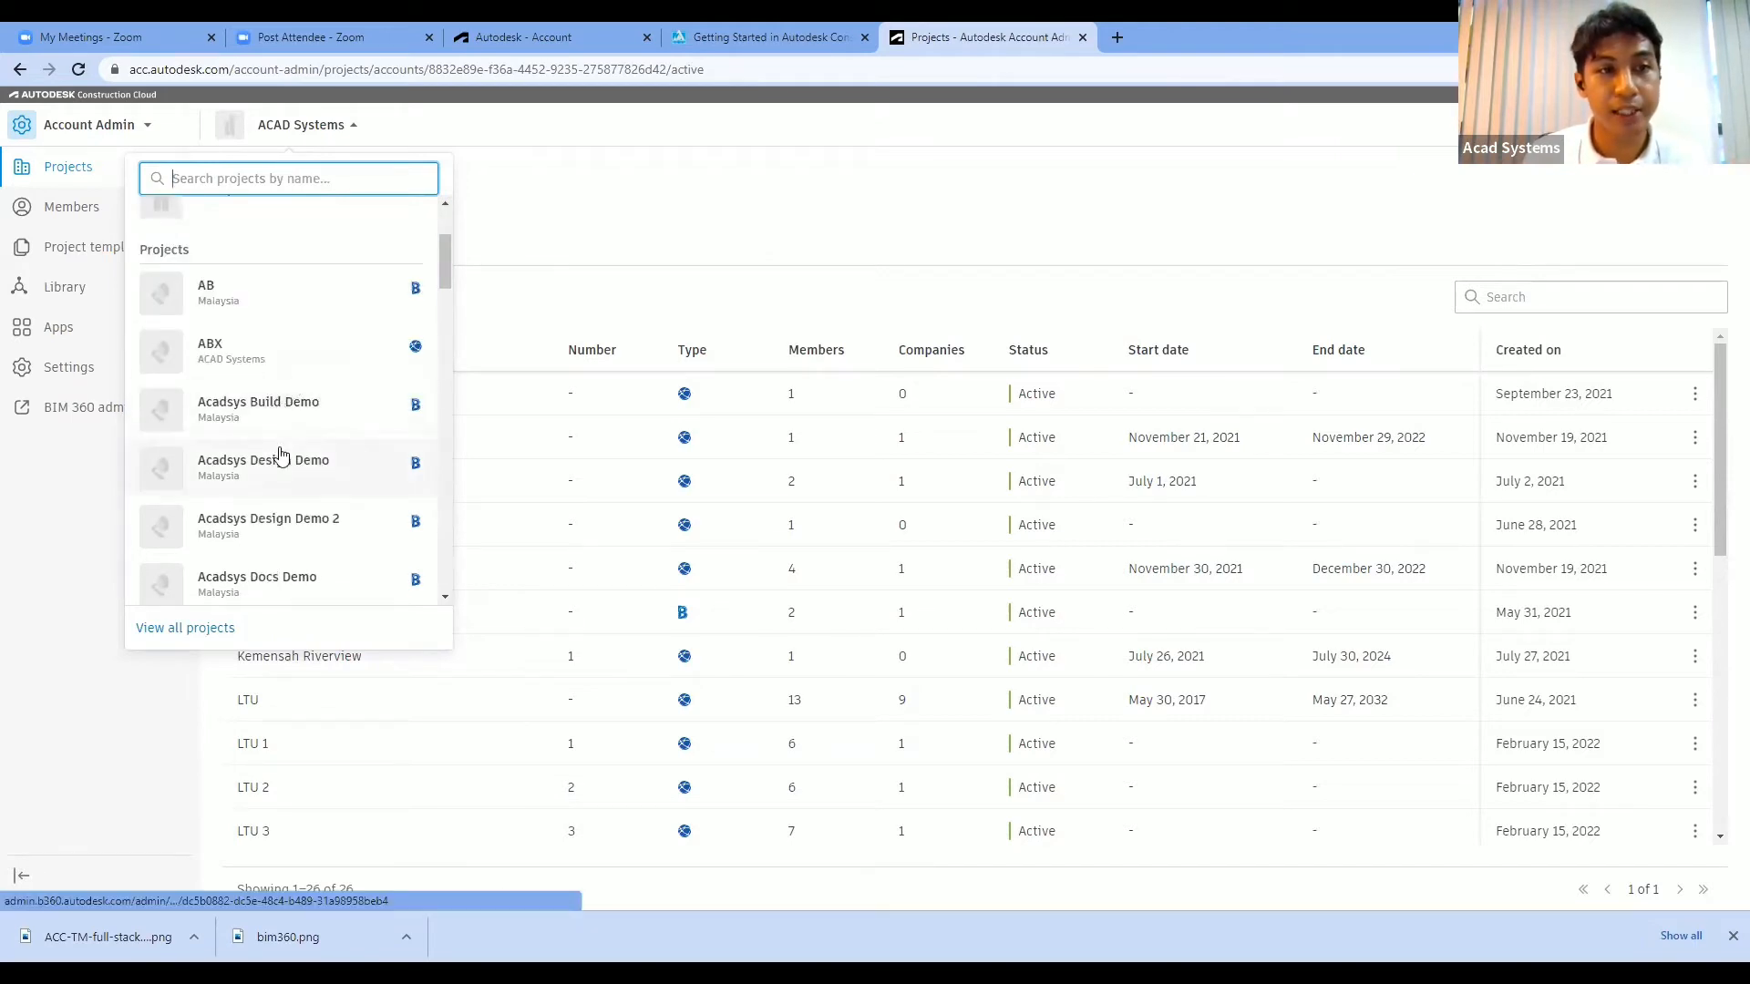
pyautogui.scroll(-1, 282, 456)
pyautogui.click(551, 231)
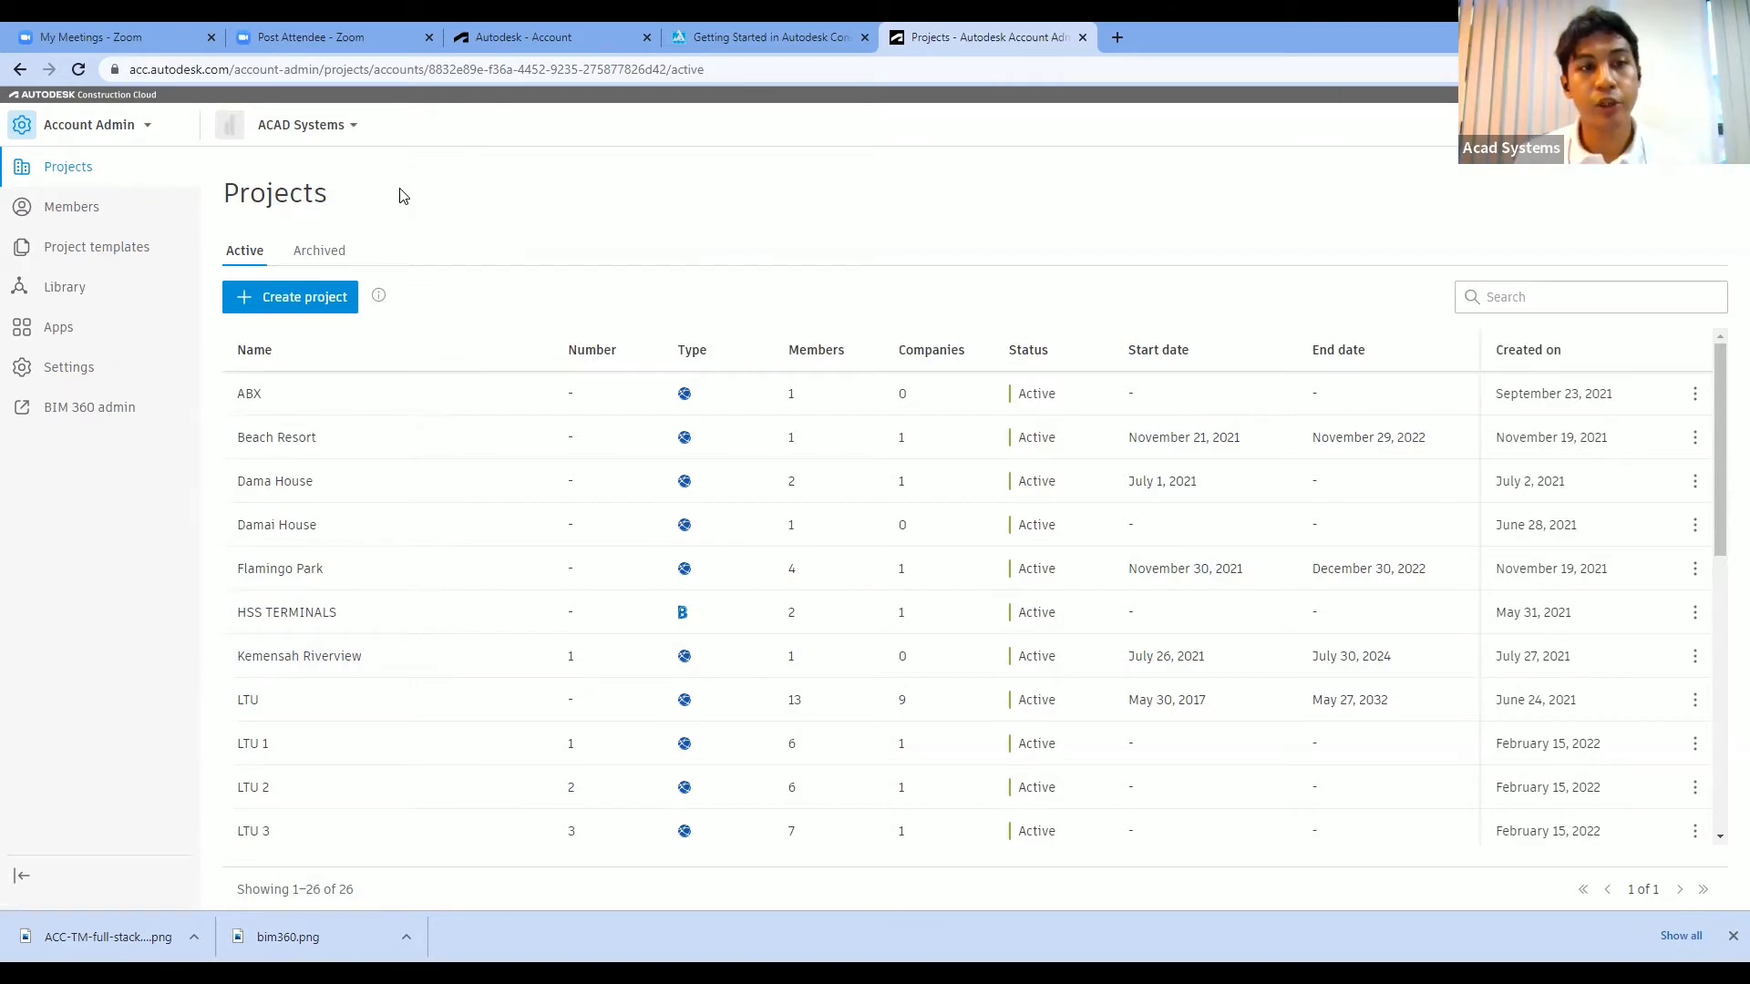
# - Look through the list of active projects in the ACAD Systems account
pyautogui.scroll(-1, 410, 535)
pyautogui.scroll(-5, 383, 697)
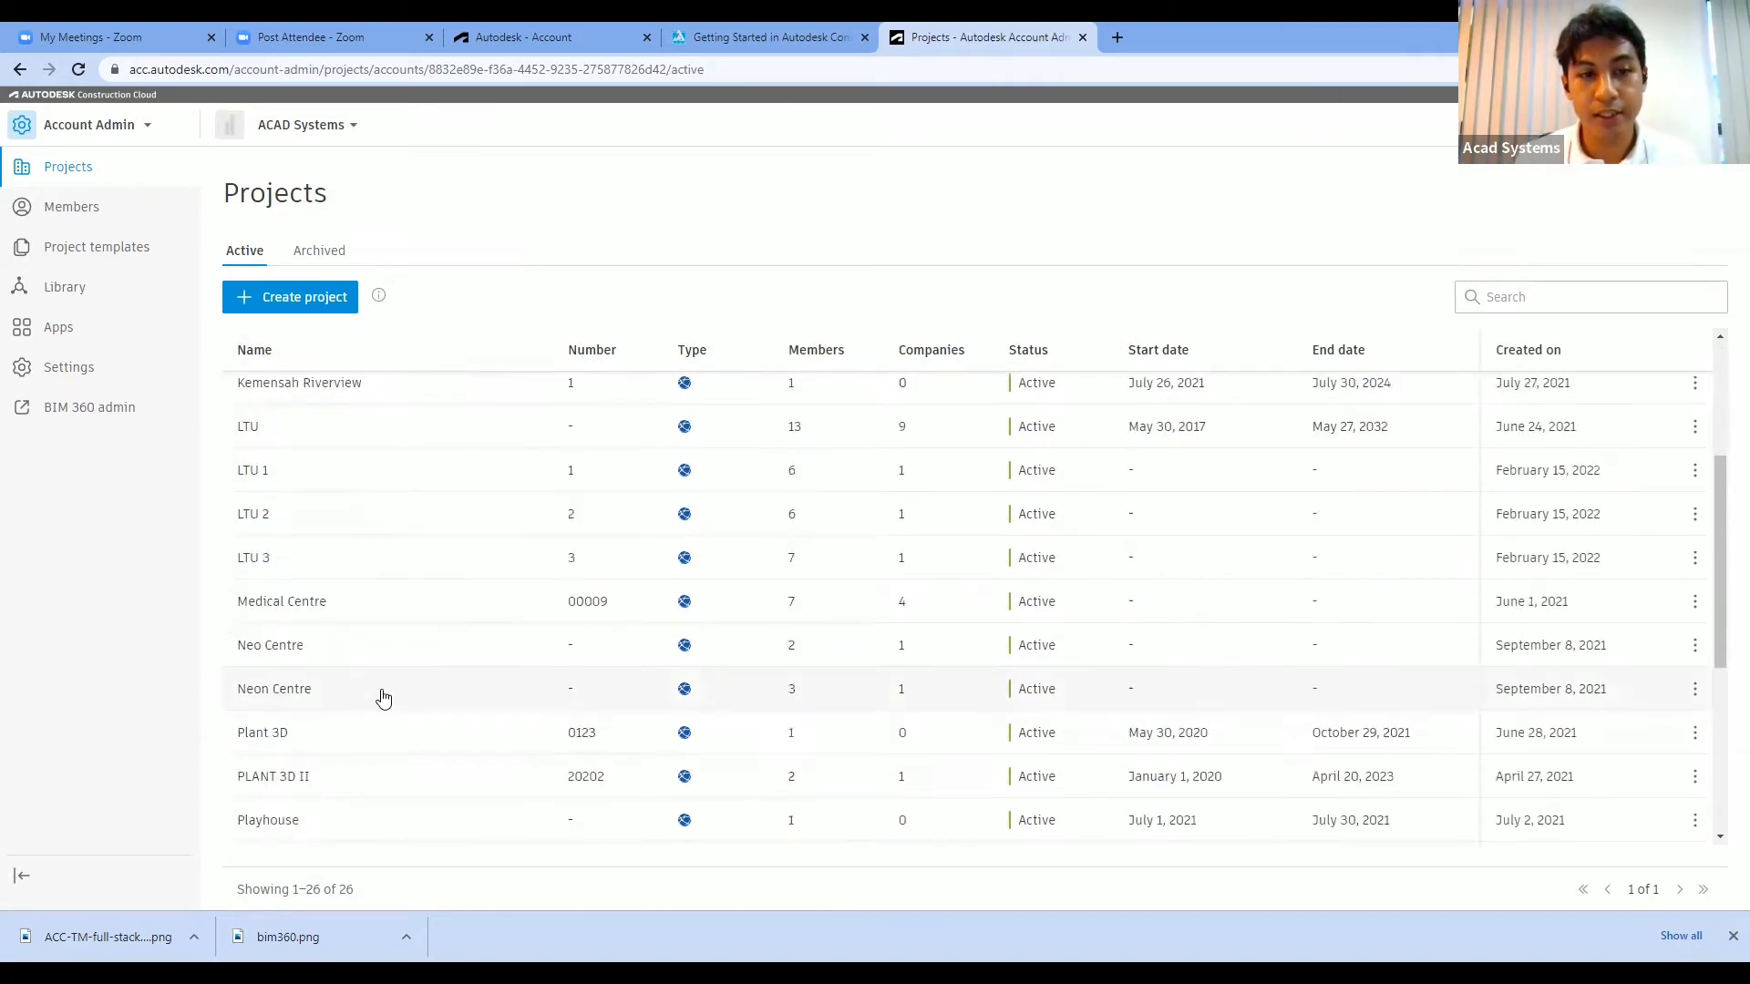
pyautogui.scroll(6, 381, 697)
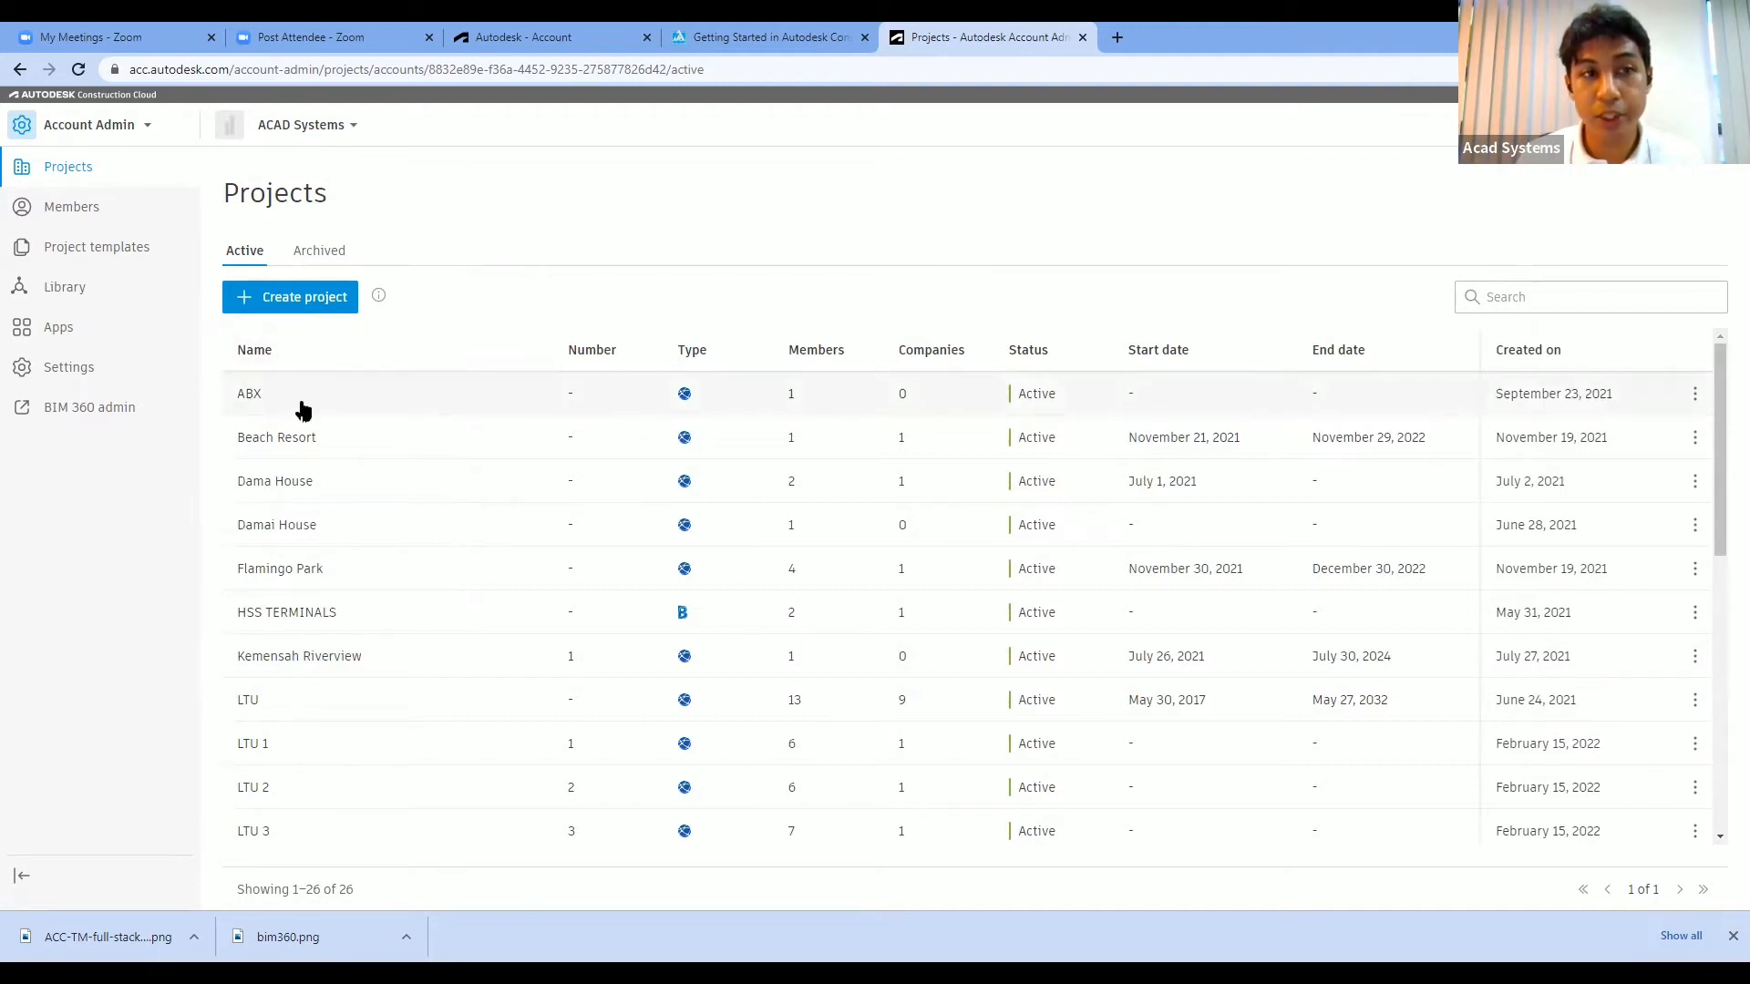
# - Examine the new project form, including its account and project type options, and close it without creating a project
pyautogui.click(294, 307)
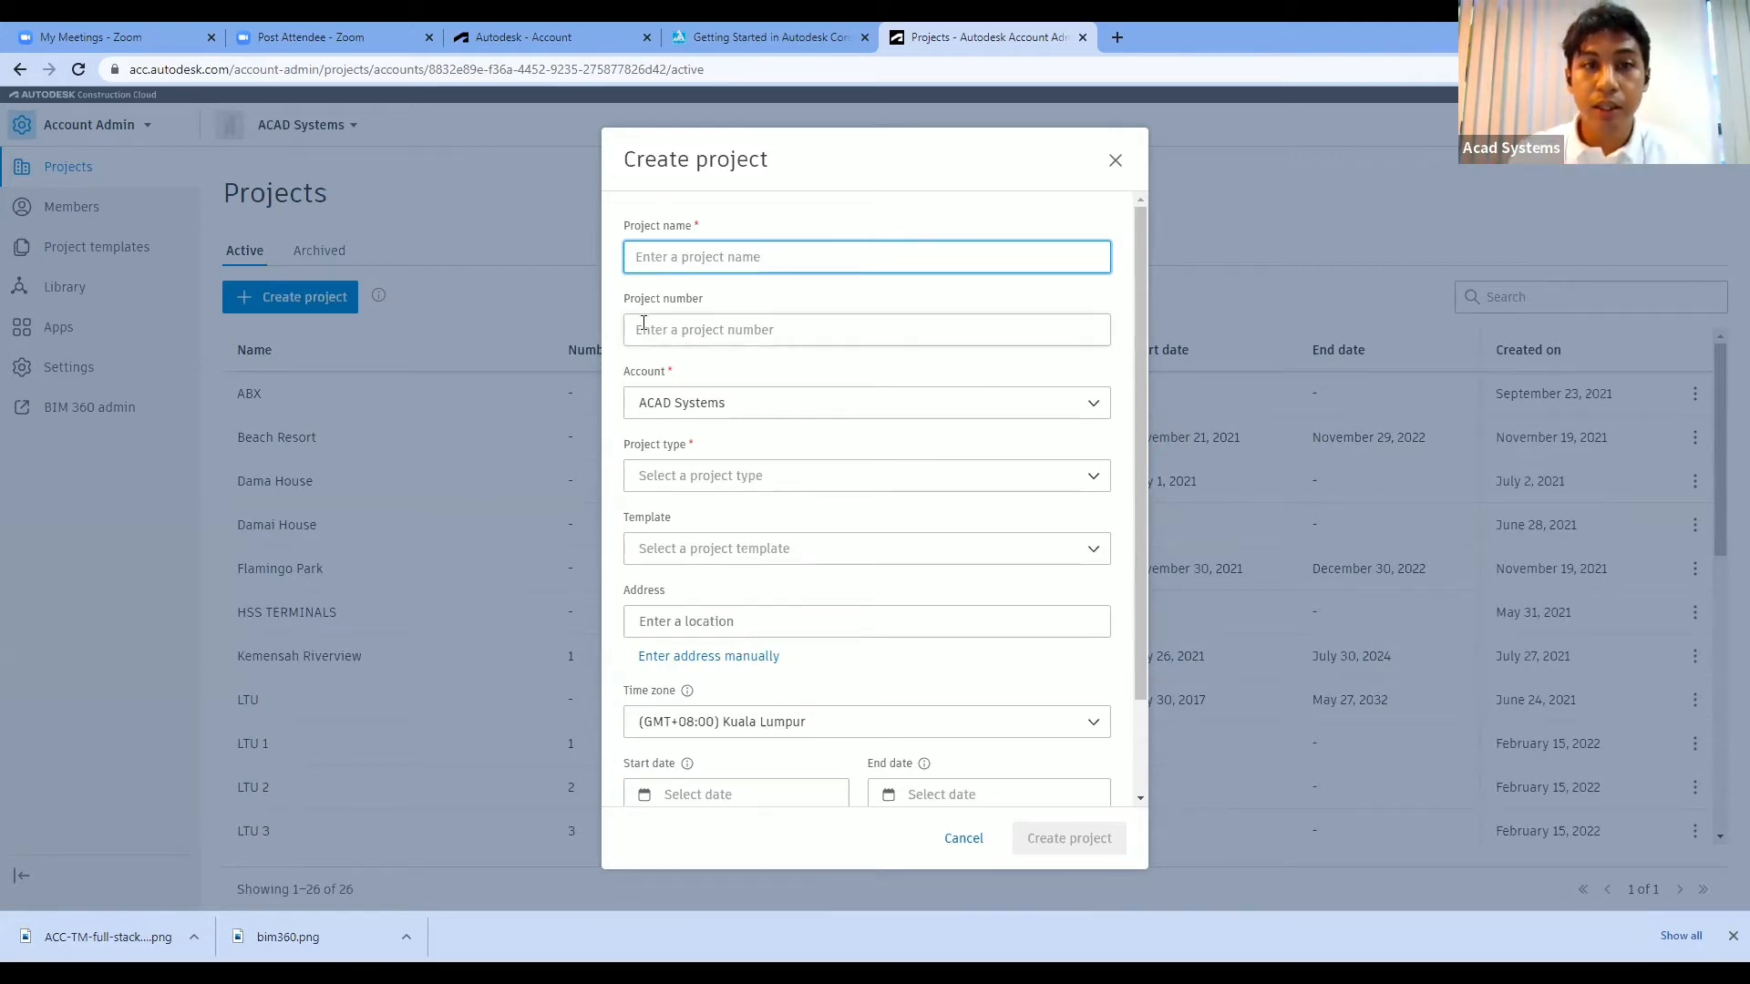
pyautogui.click(829, 401)
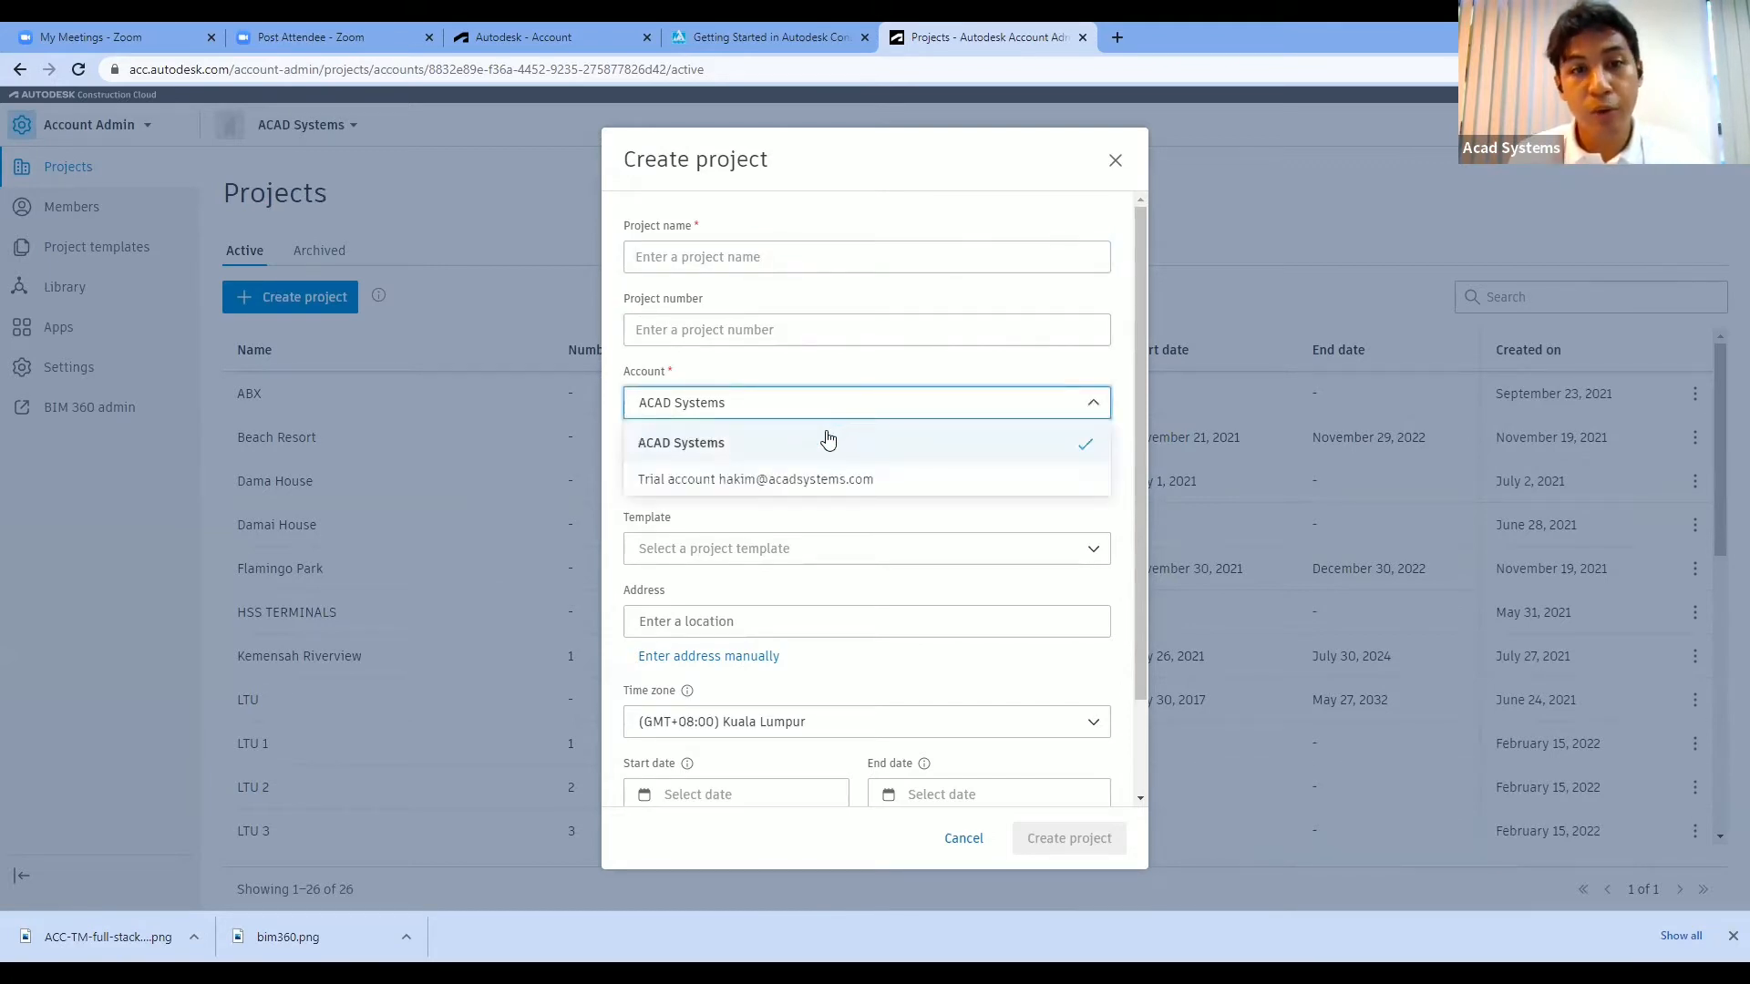
pyautogui.click(816, 415)
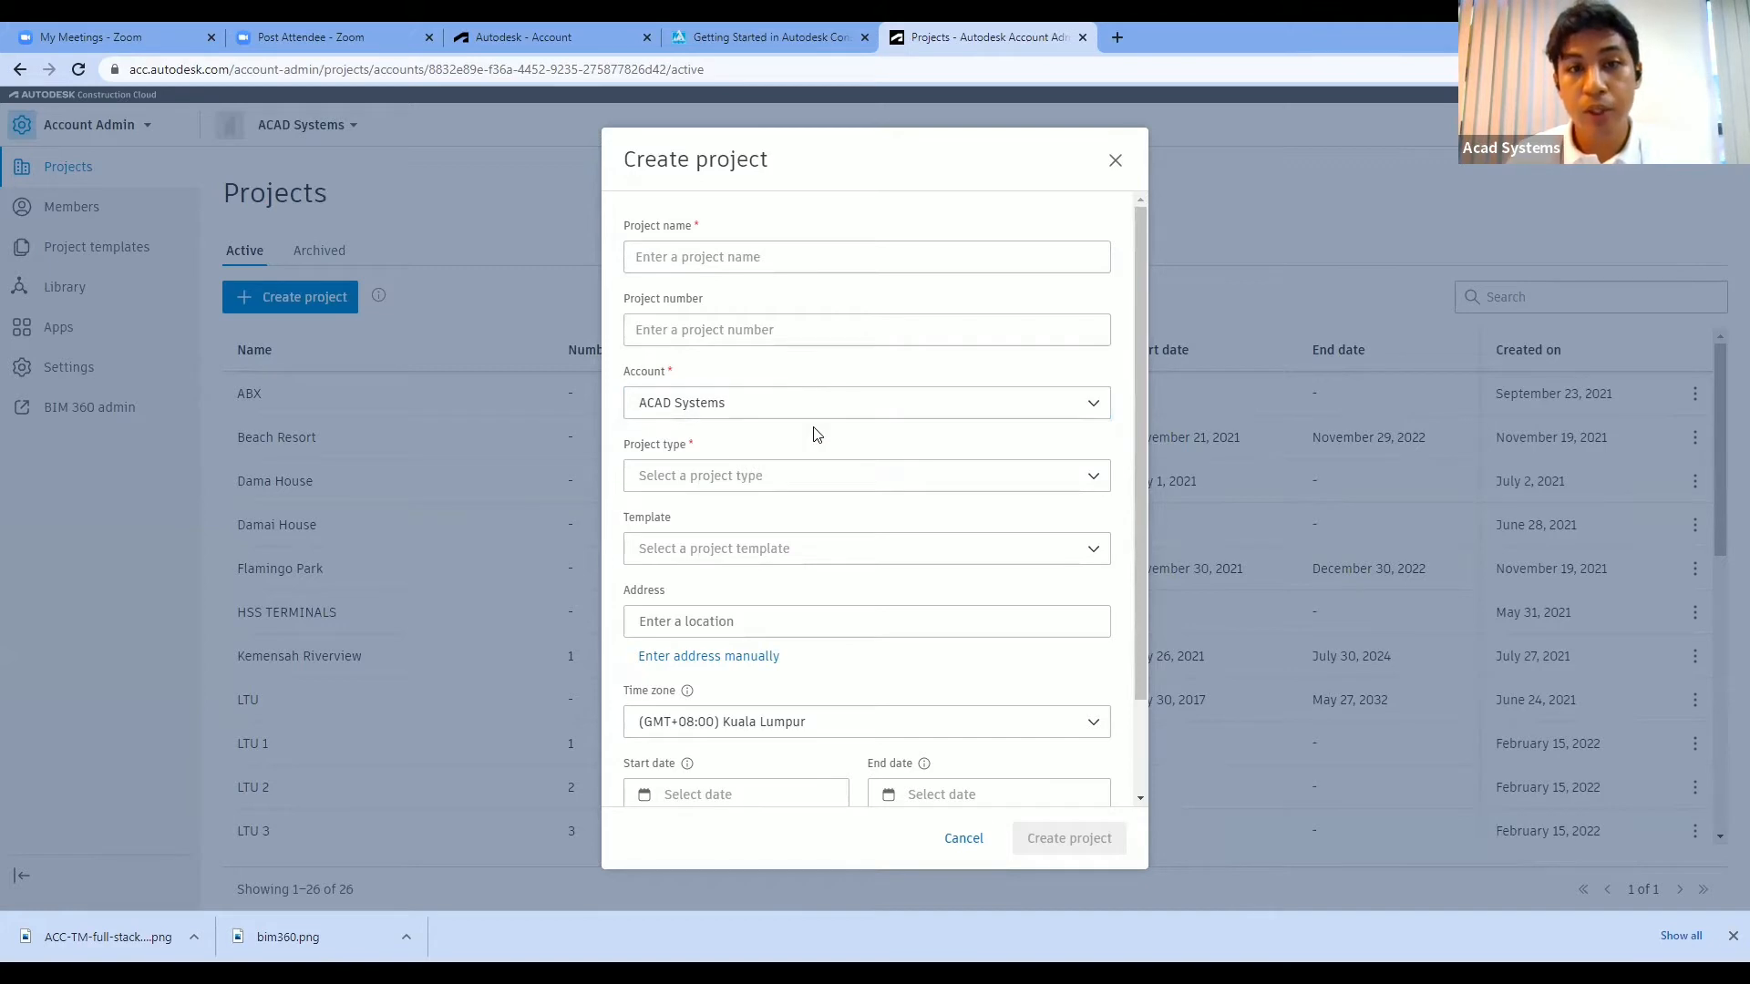
pyautogui.click(785, 472)
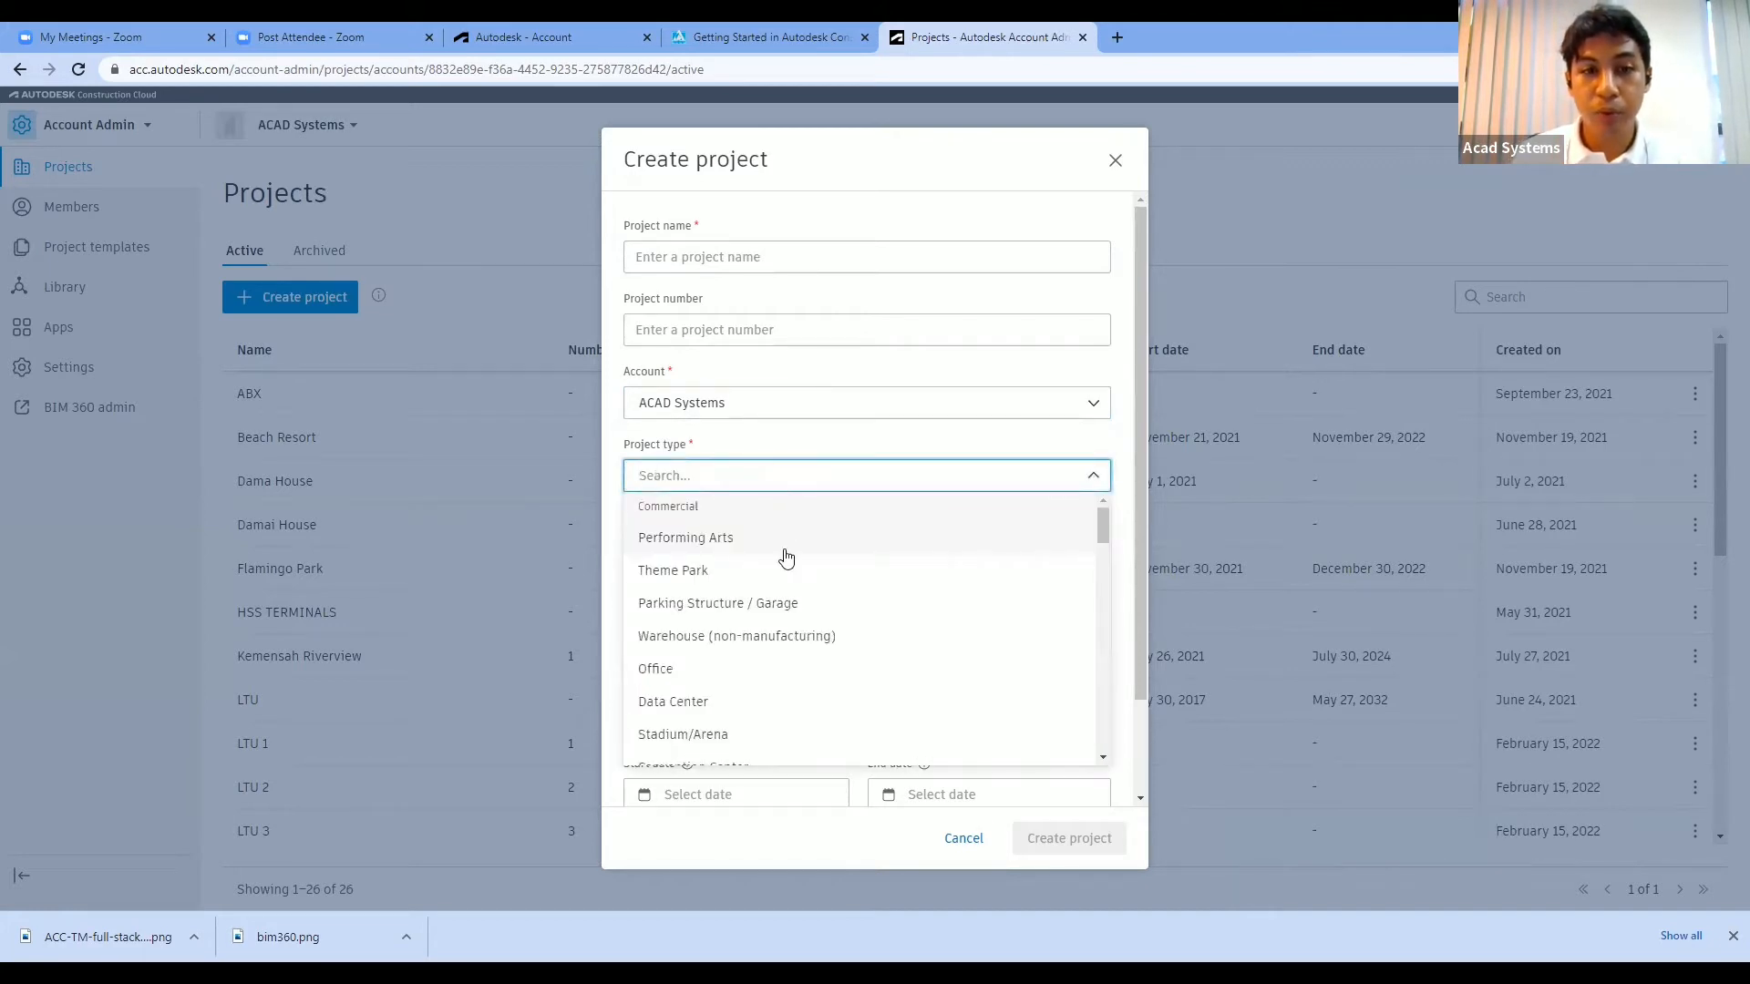
pyautogui.scroll(-3, 784, 558)
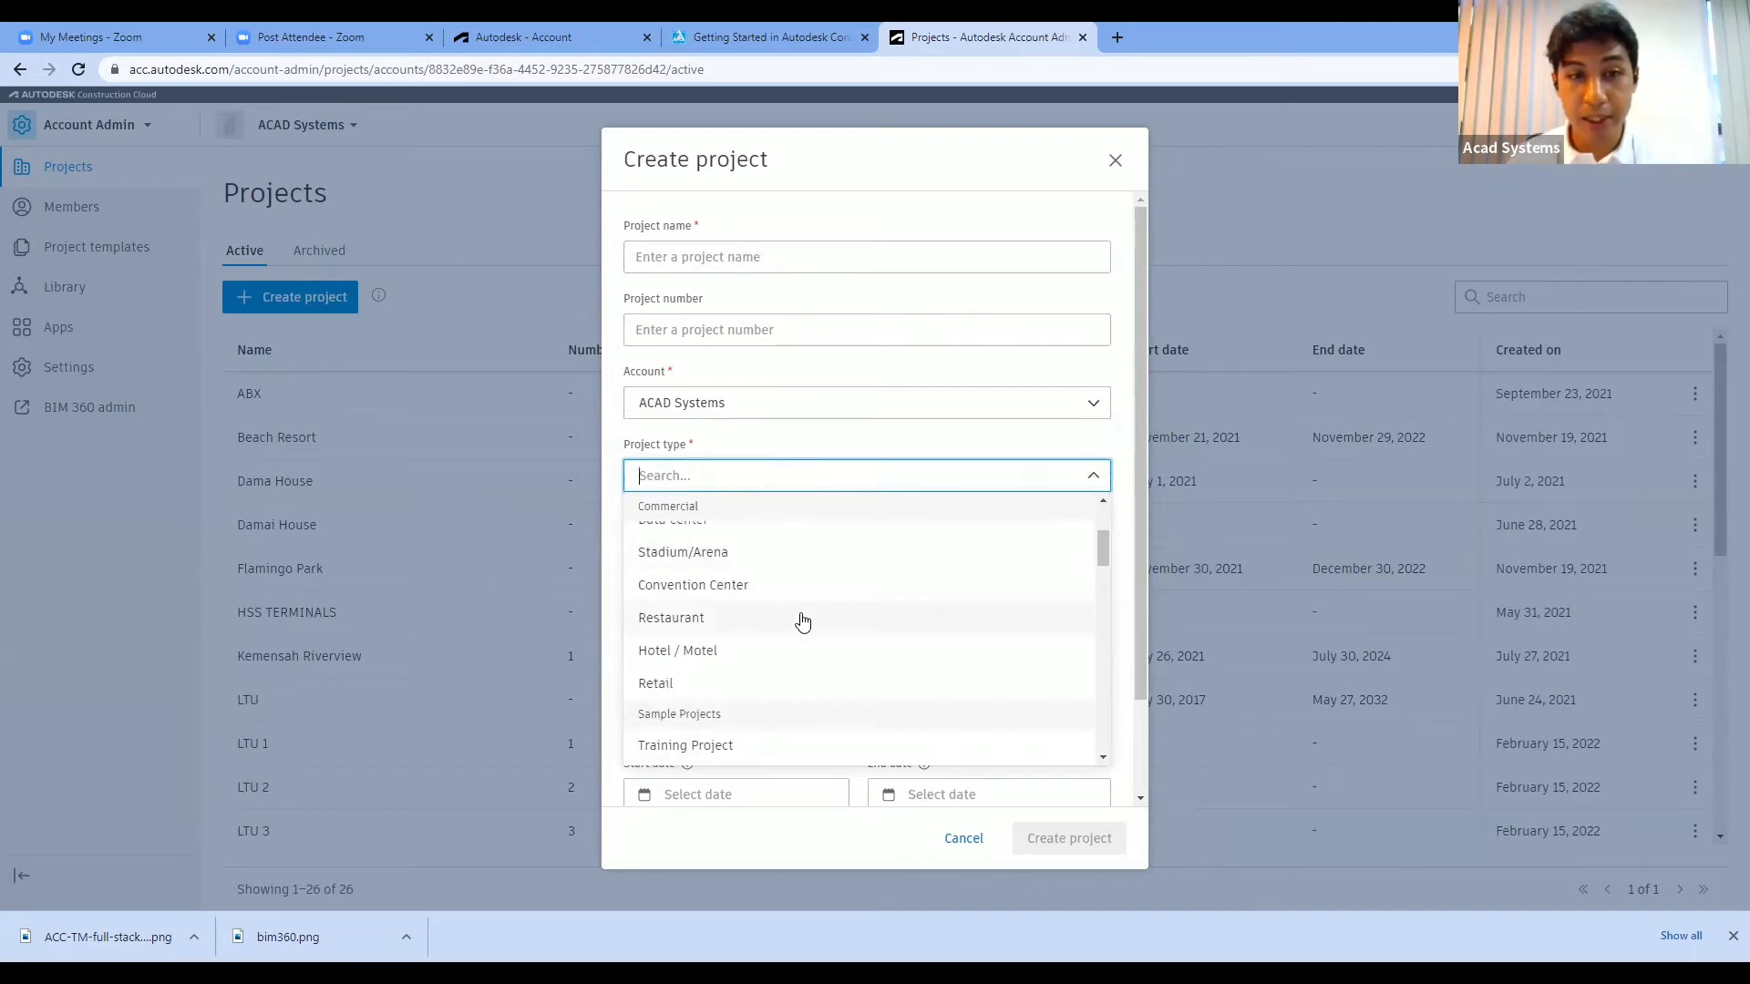
pyautogui.scroll(3, 800, 621)
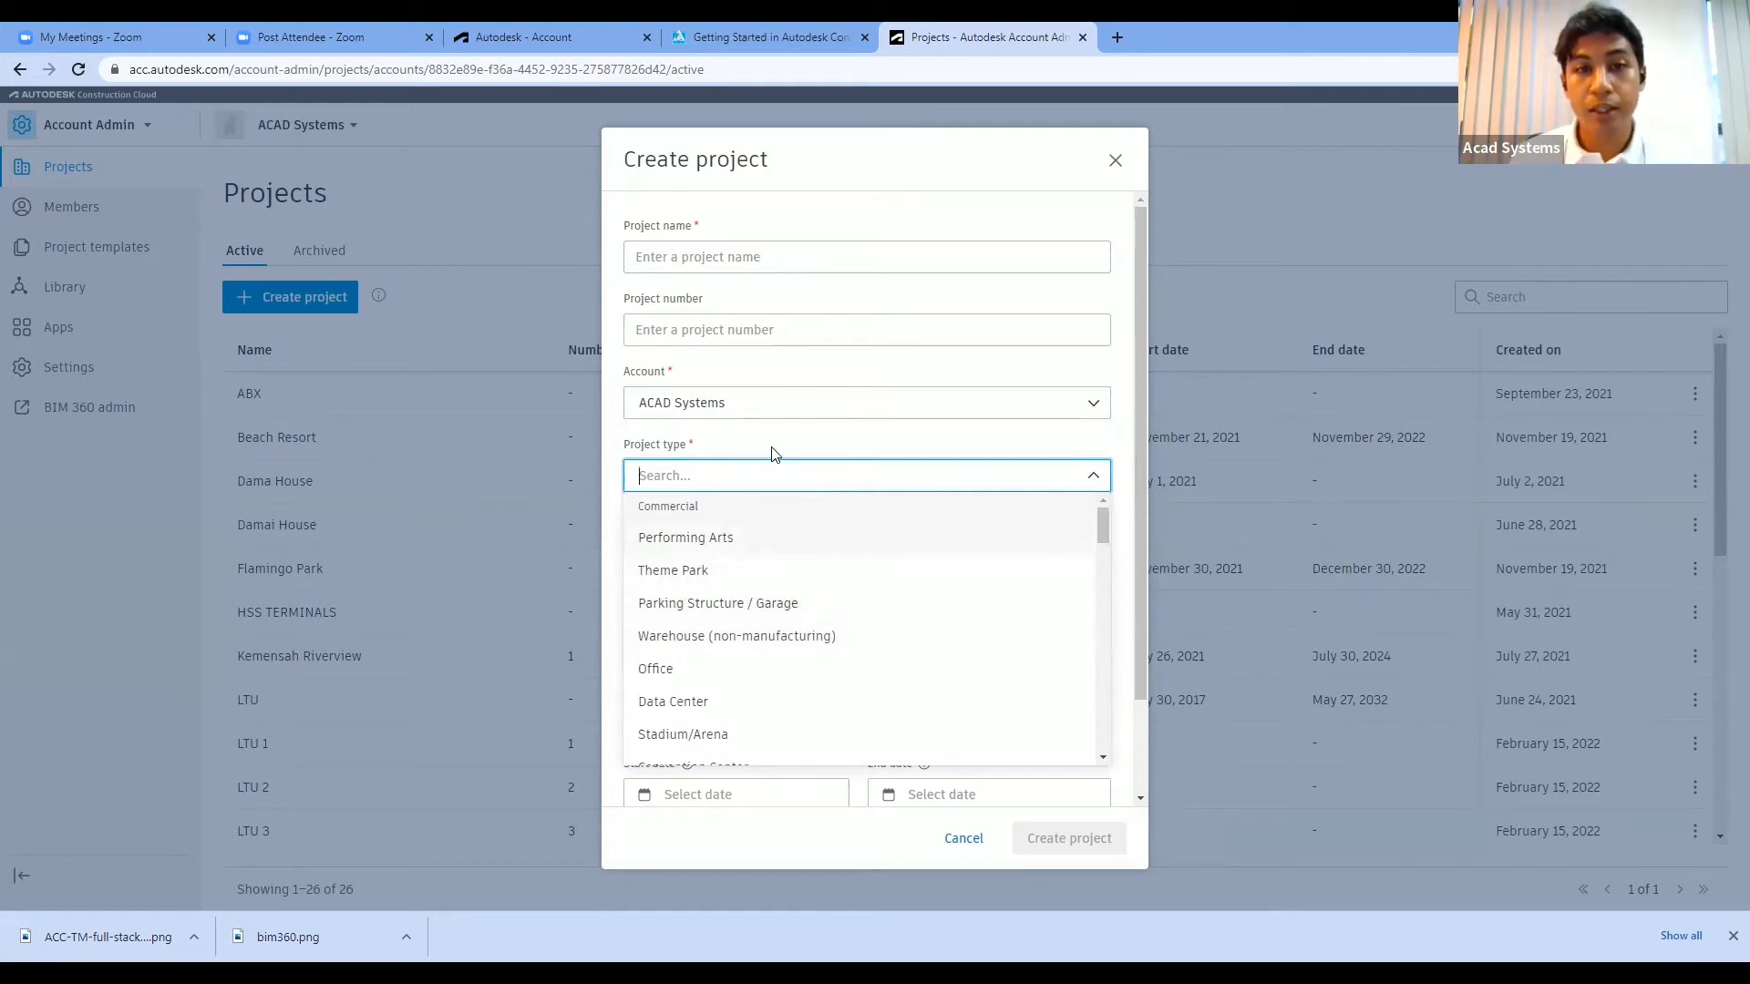
pyautogui.click(749, 481)
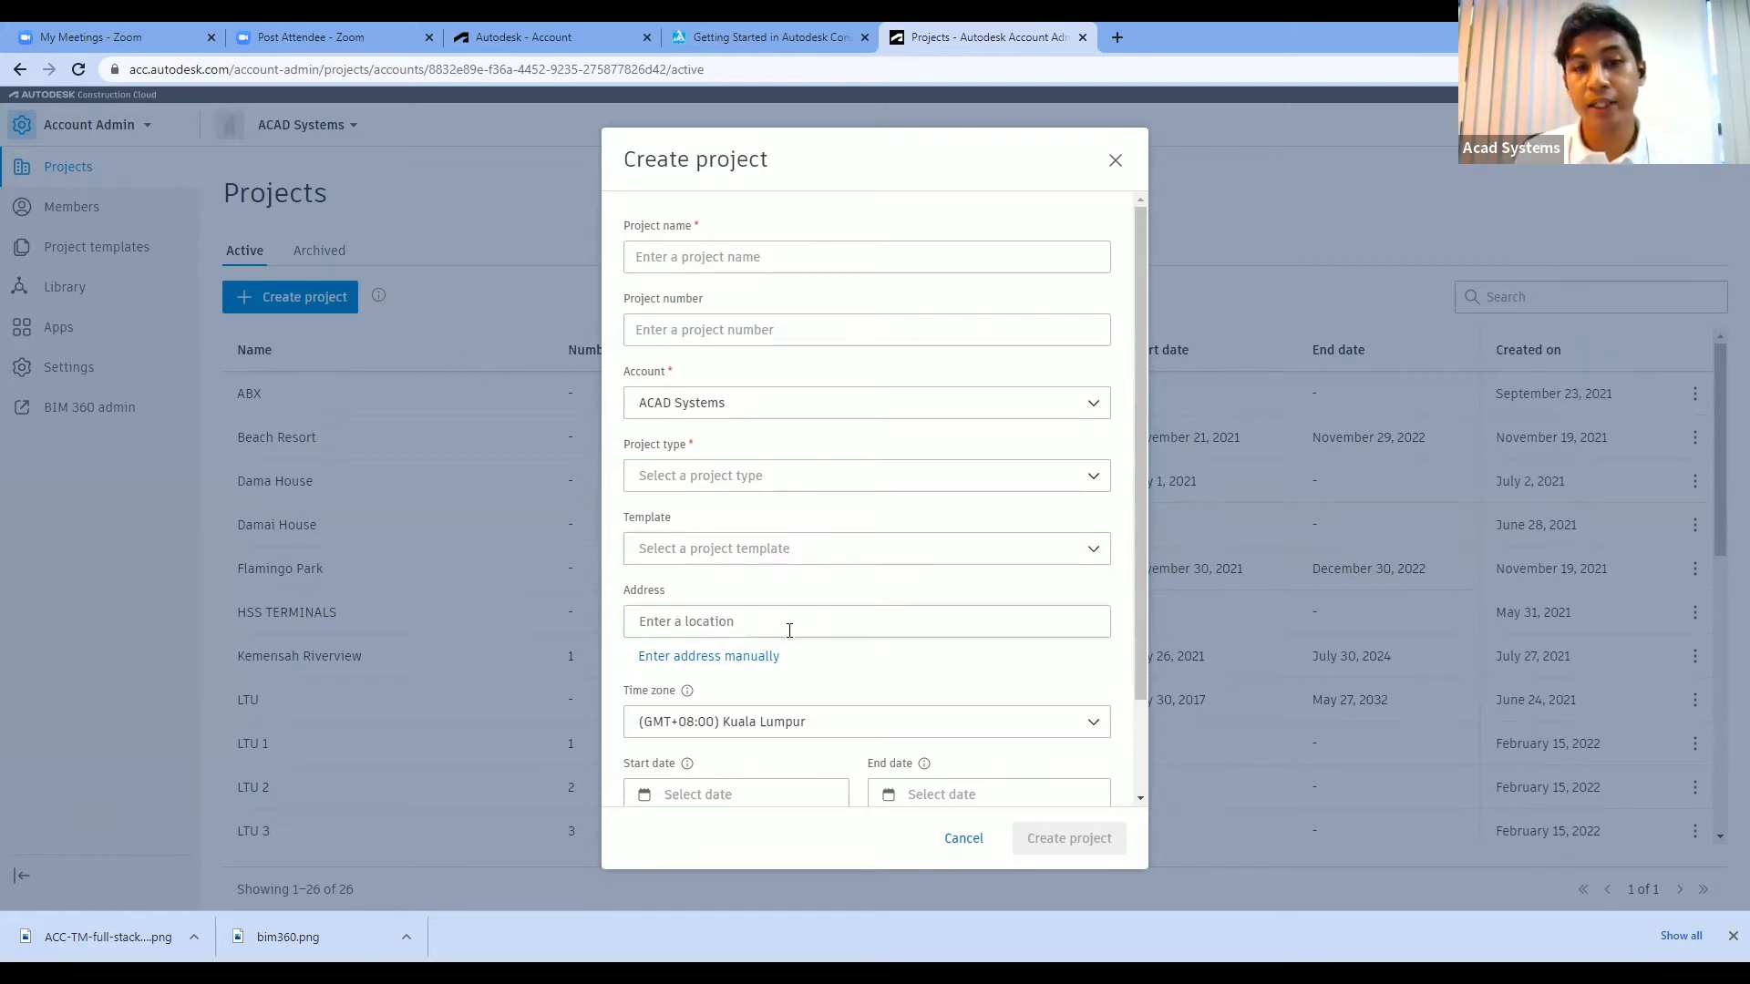
pyautogui.scroll(-1, 811, 697)
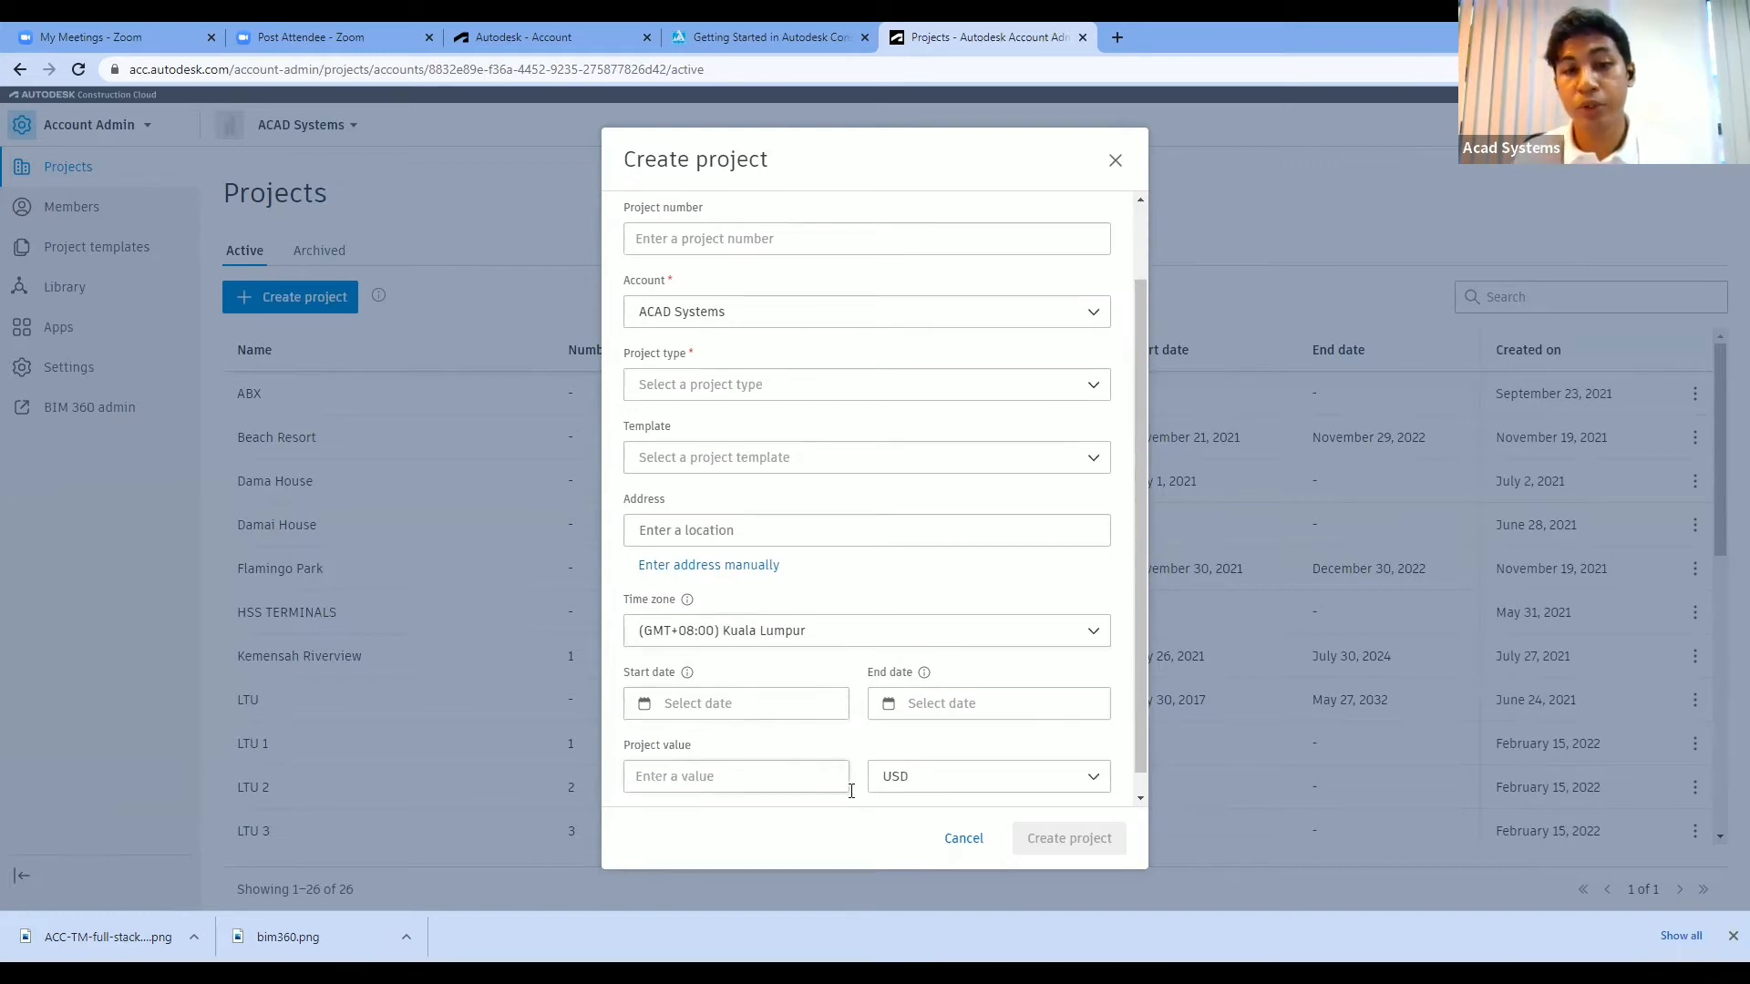
pyautogui.click(1116, 161)
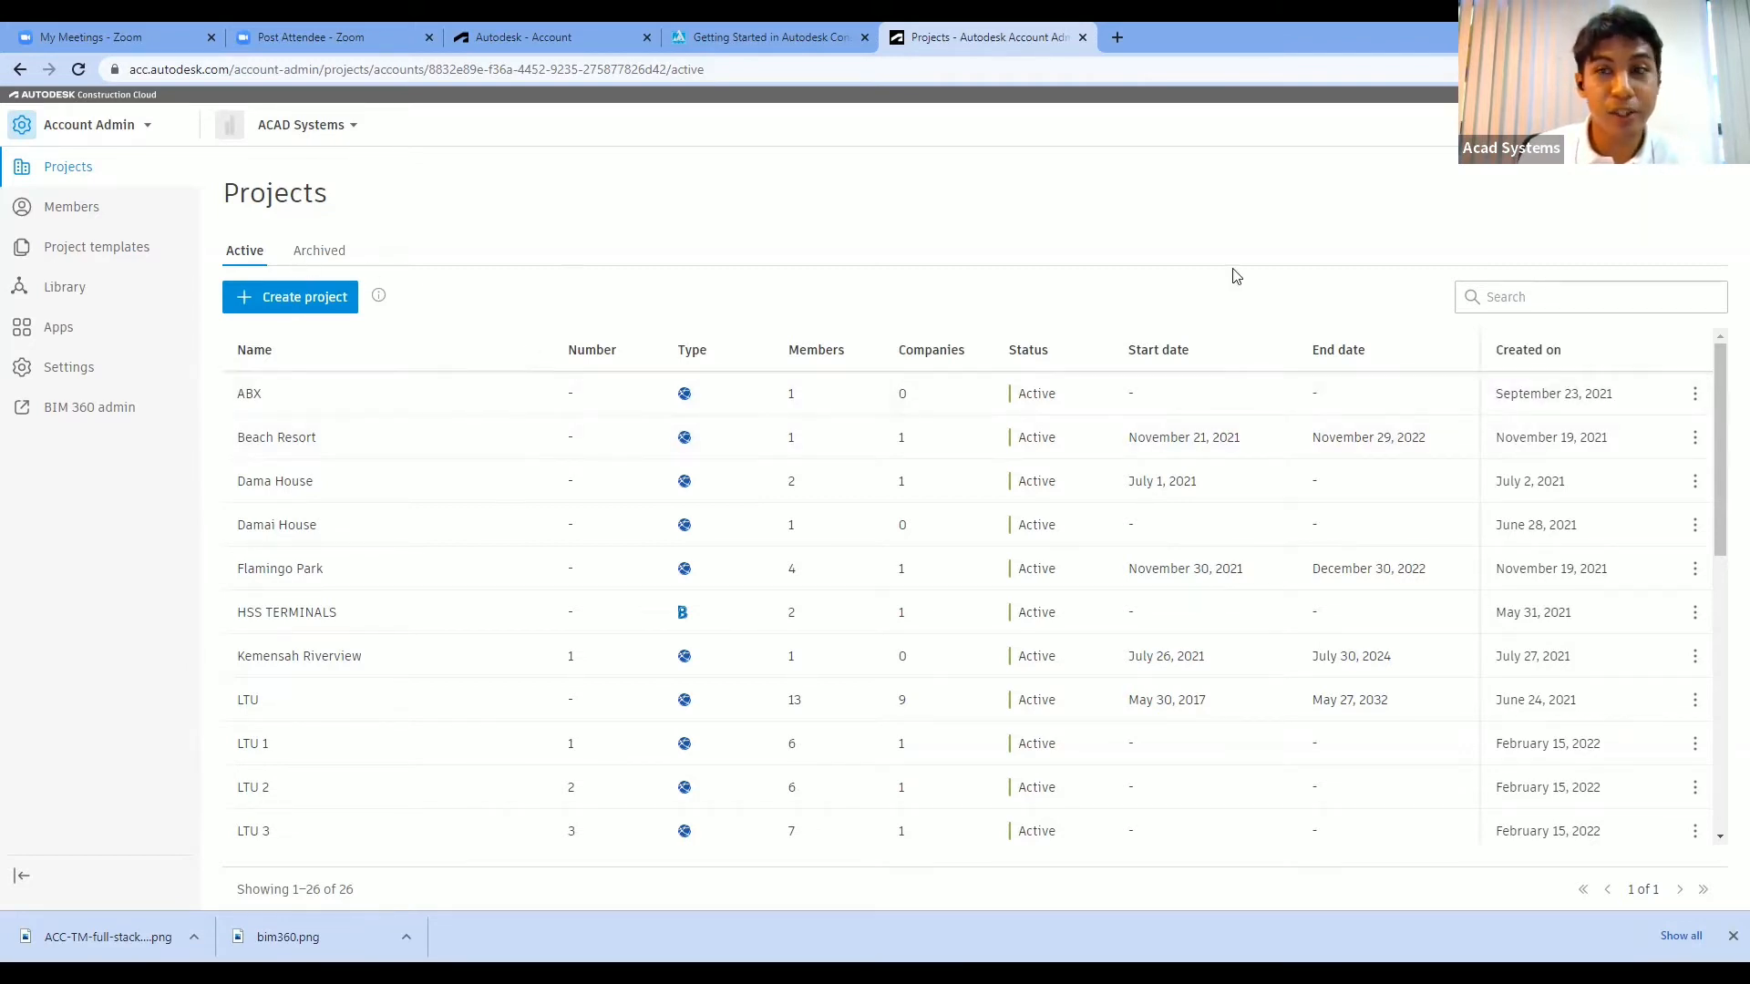
# - View the account's archived projects and return to the active ones
pyautogui.click(342, 252)
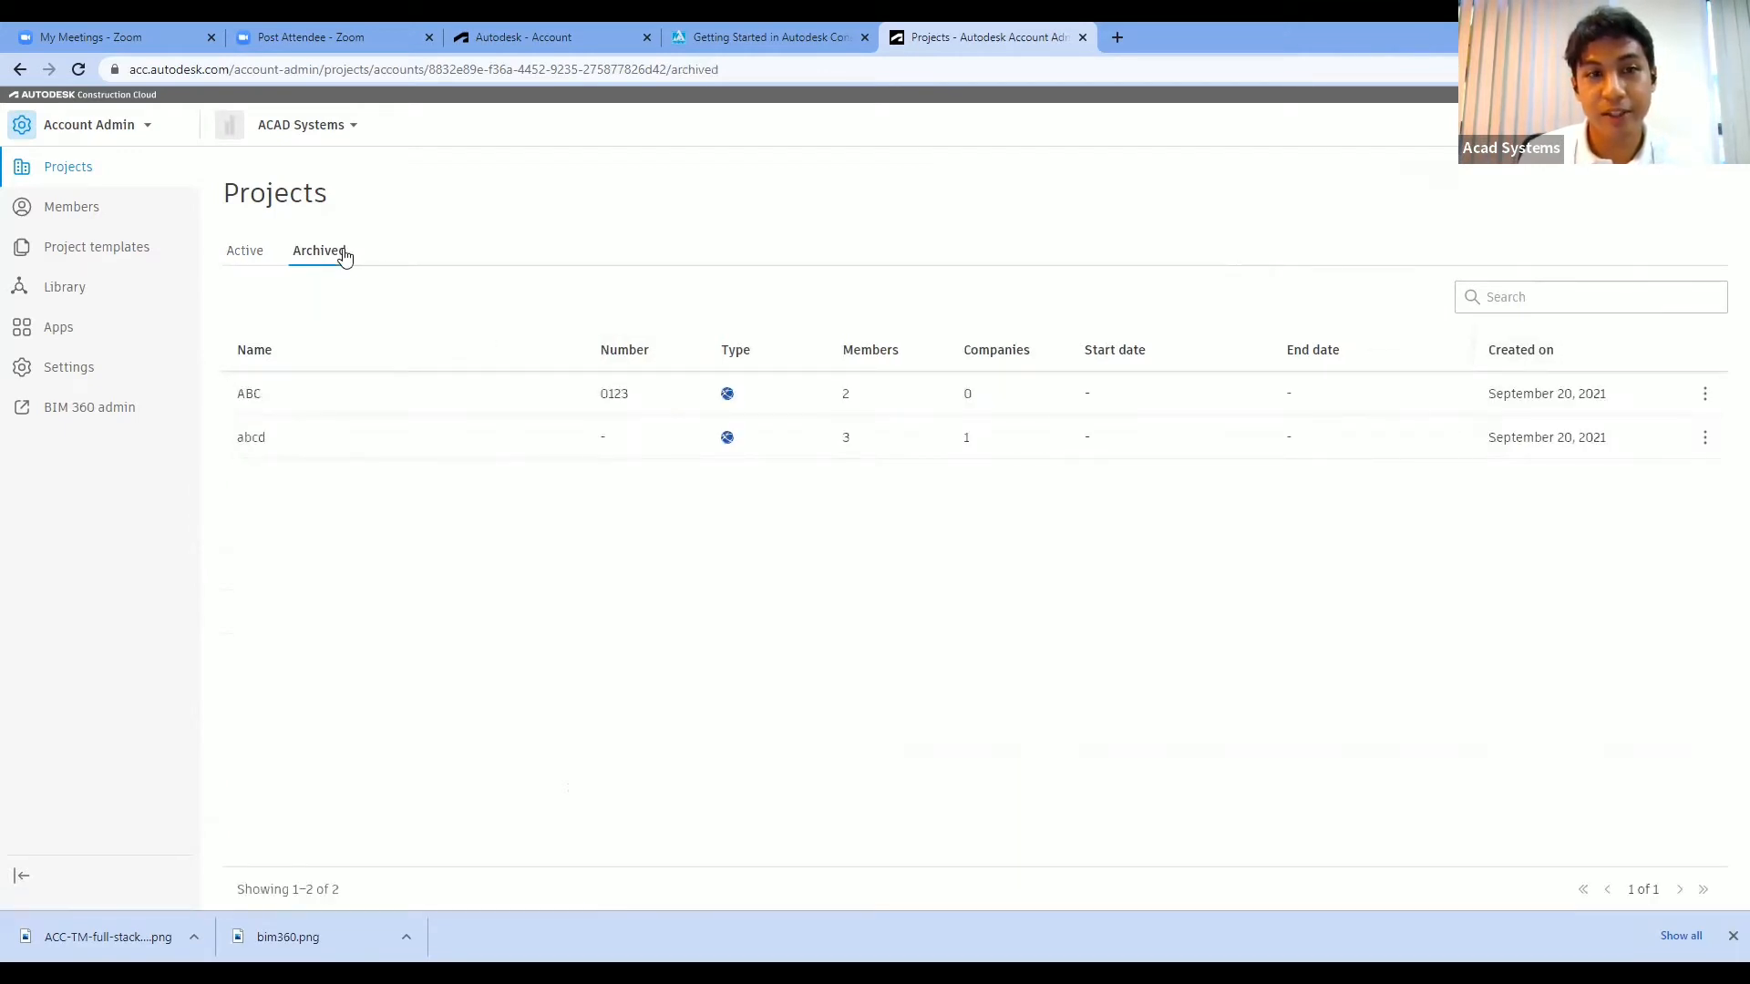
pyautogui.click(259, 254)
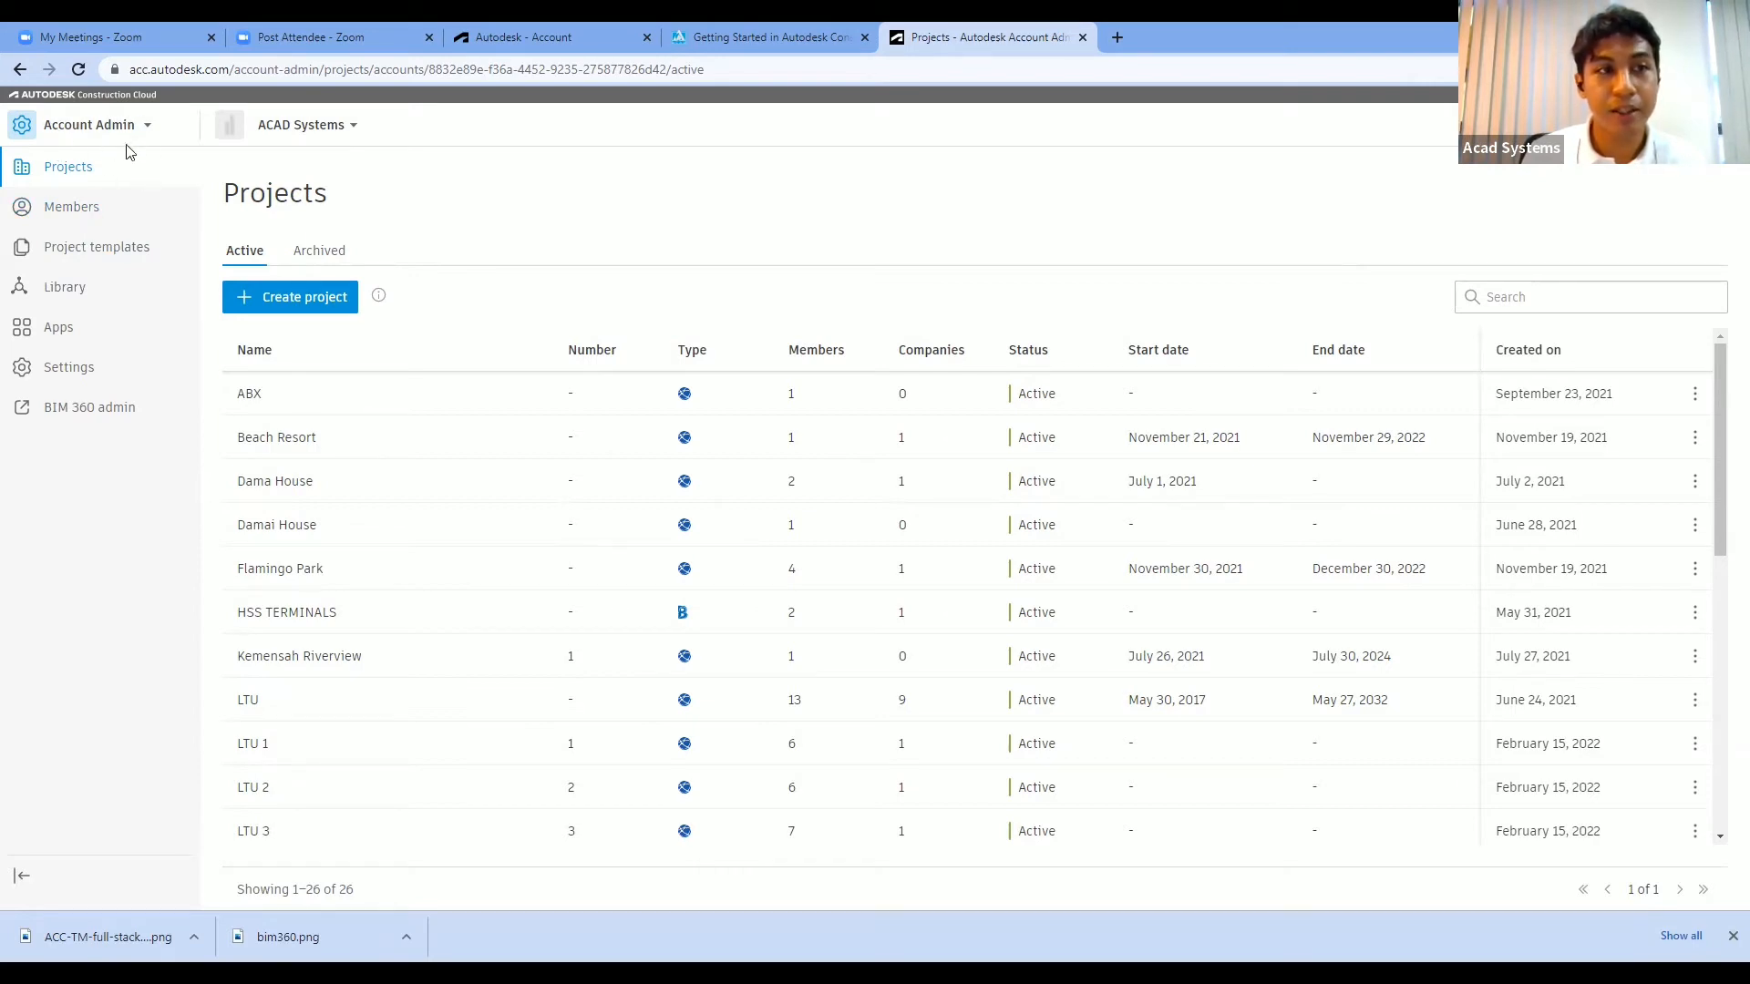
# - Open the account members list and look through the default roles offered in the form for adding members
pyautogui.click(71, 209)
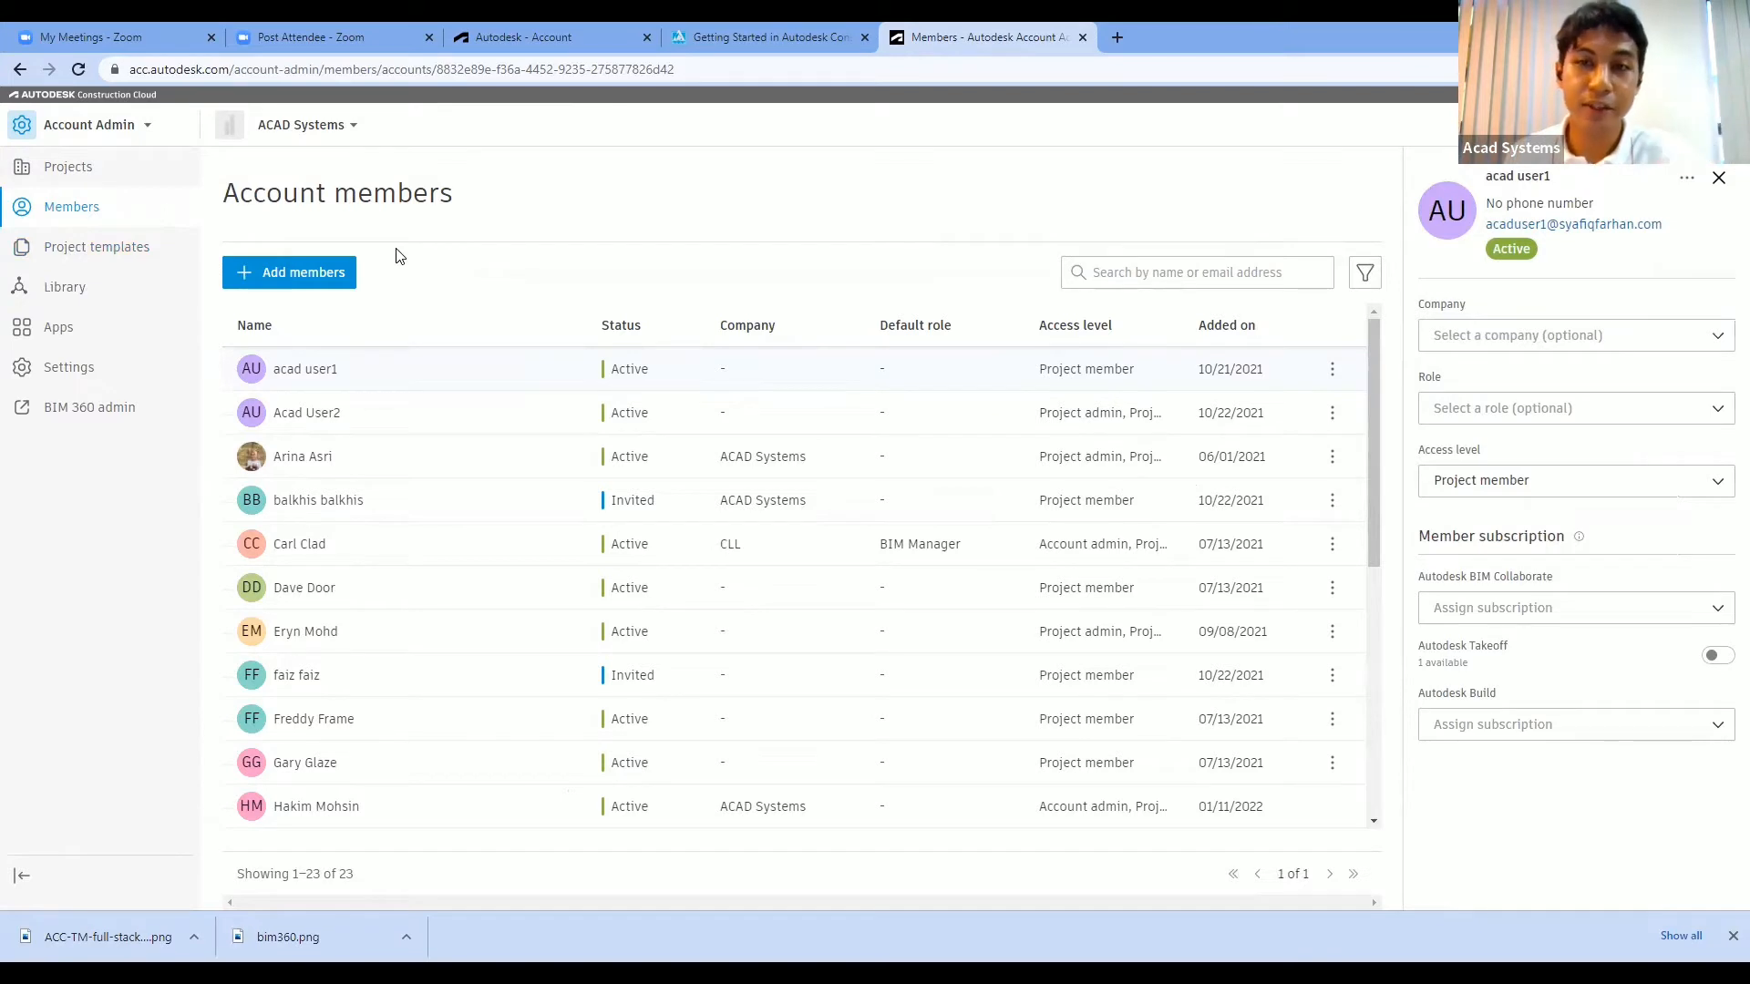
pyautogui.click(292, 280)
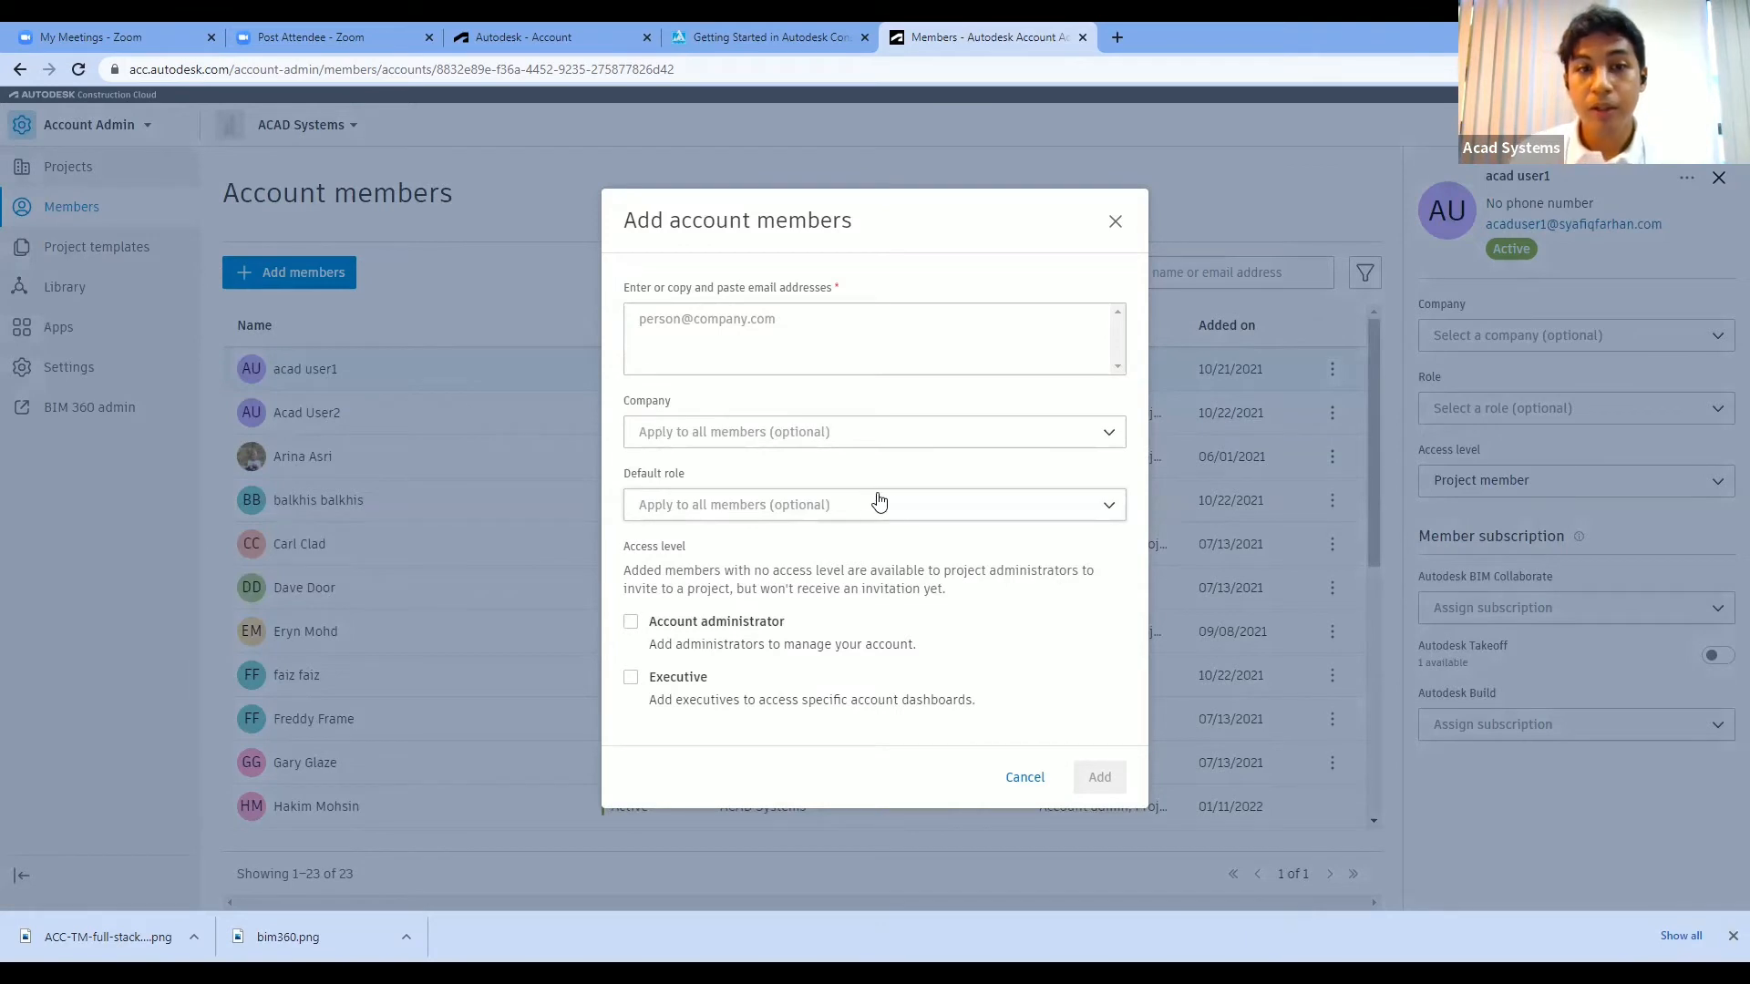
pyautogui.click(746, 505)
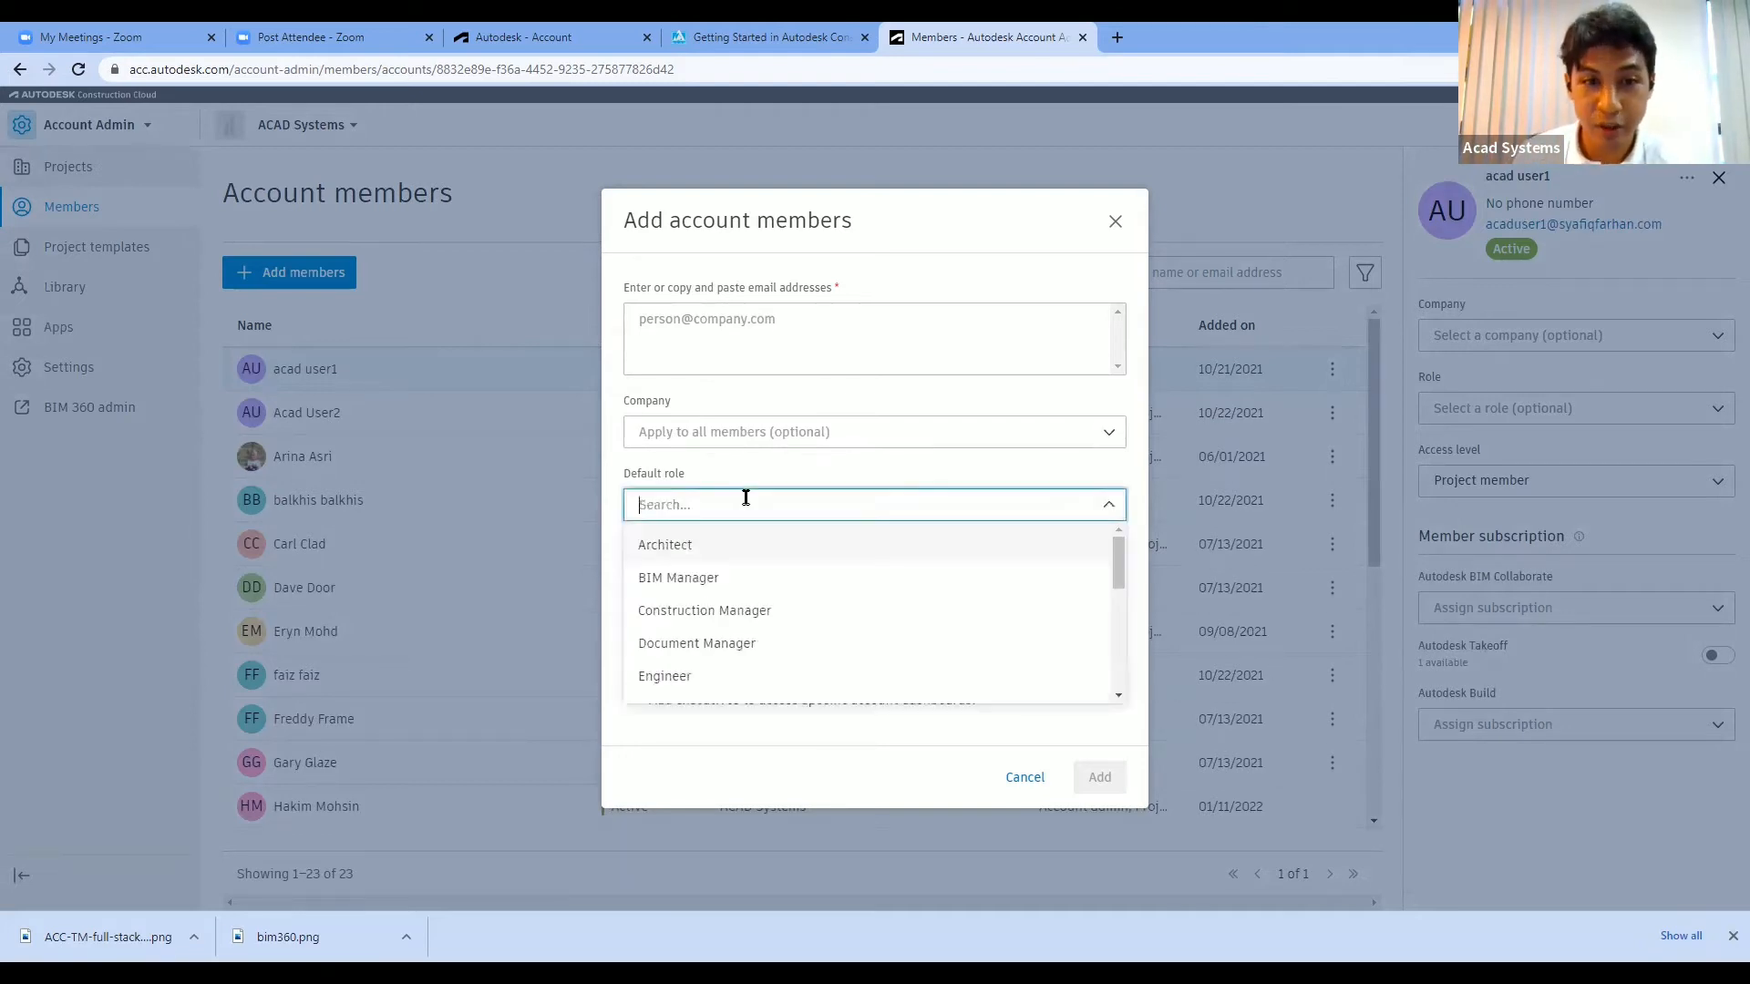
pyautogui.scroll(-3, 740, 562)
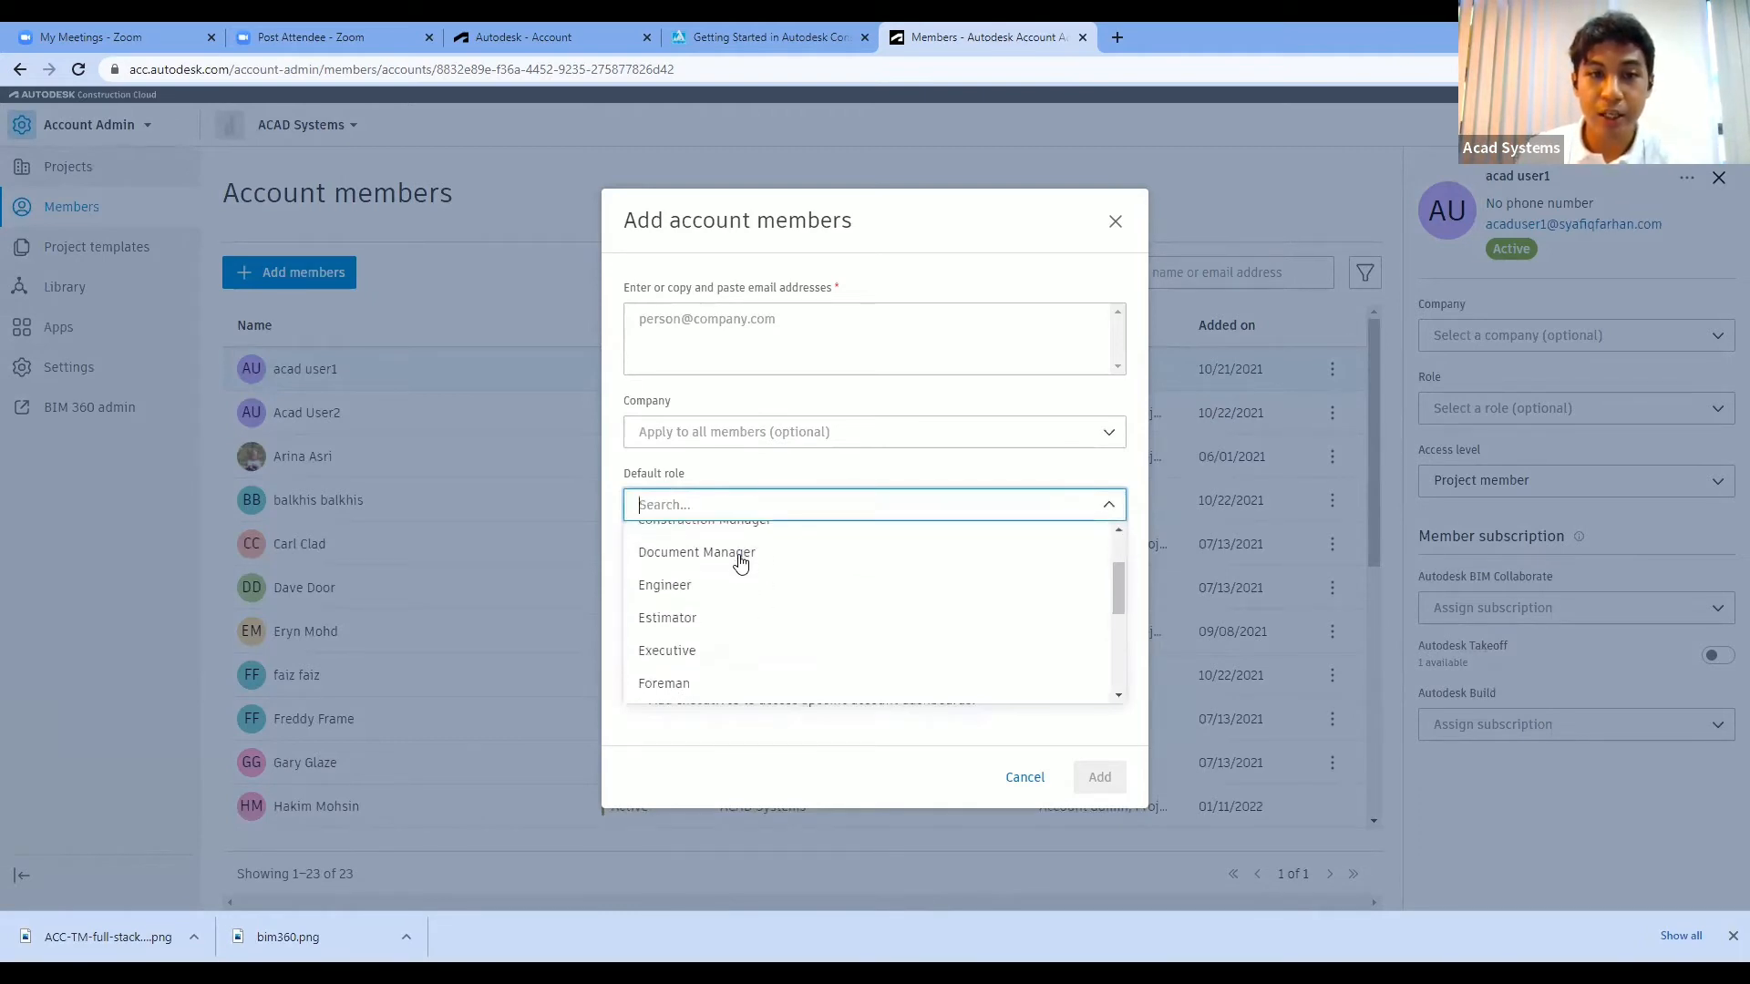
pyautogui.scroll(3, 740, 562)
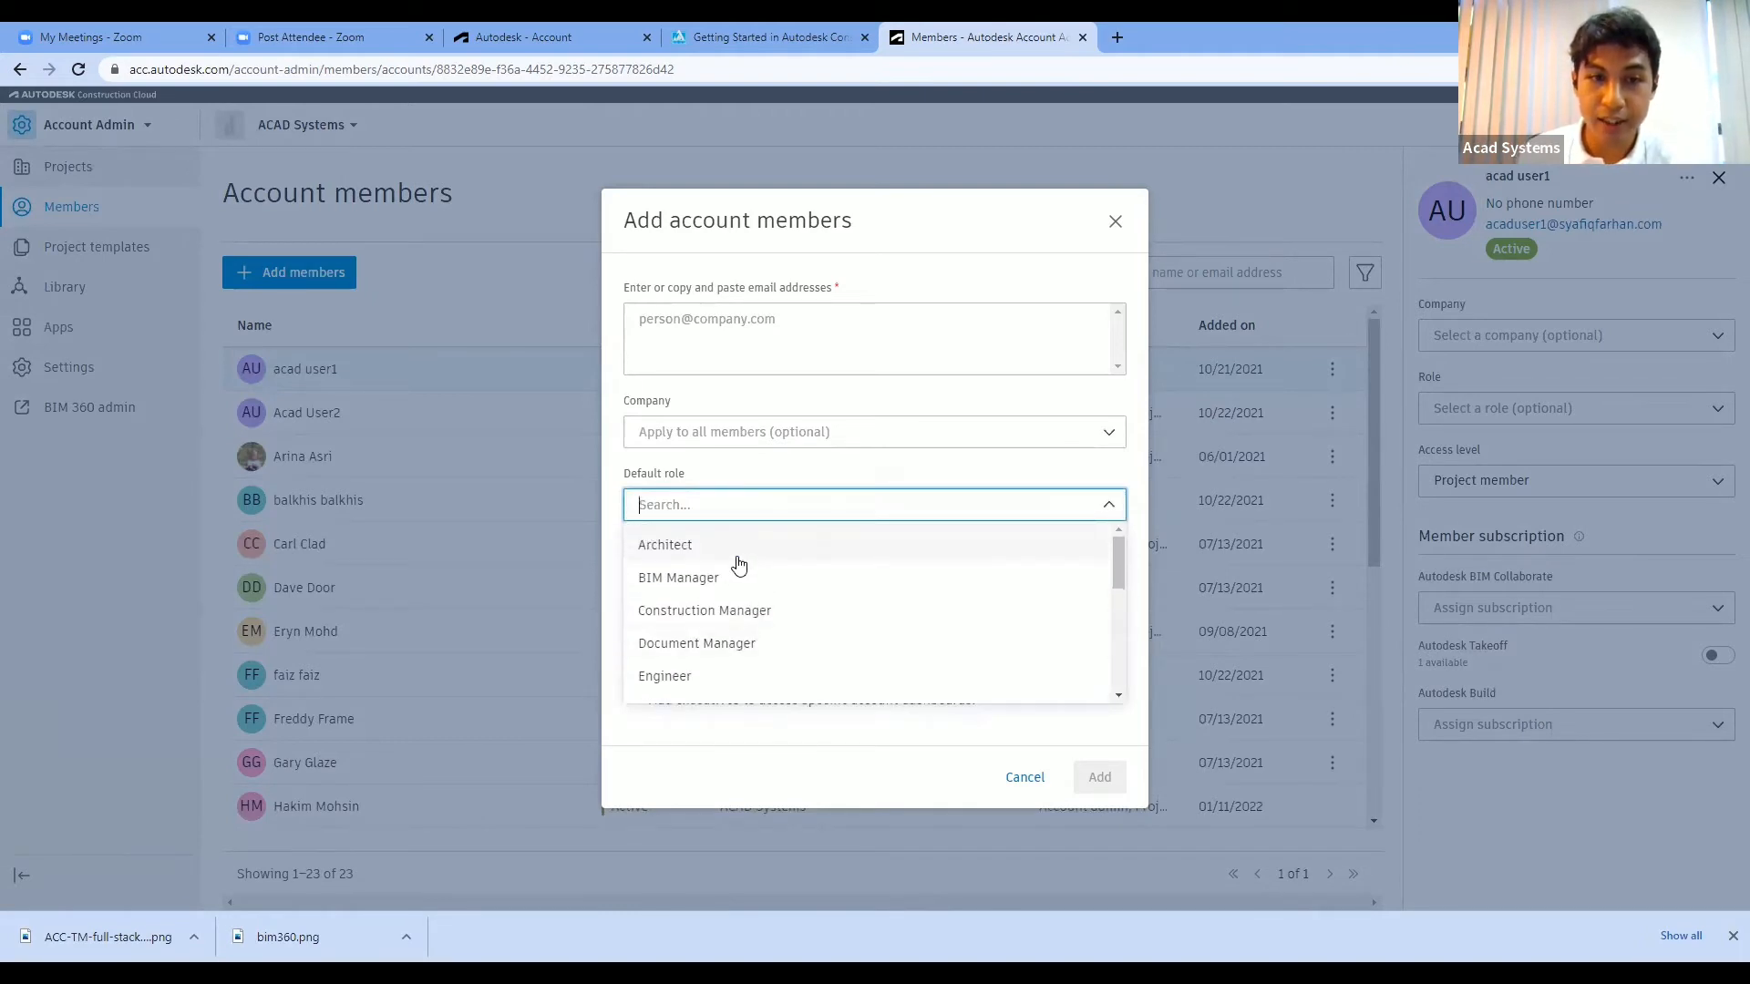
pyautogui.scroll(-1, 737, 565)
pyautogui.scroll(-2, 737, 565)
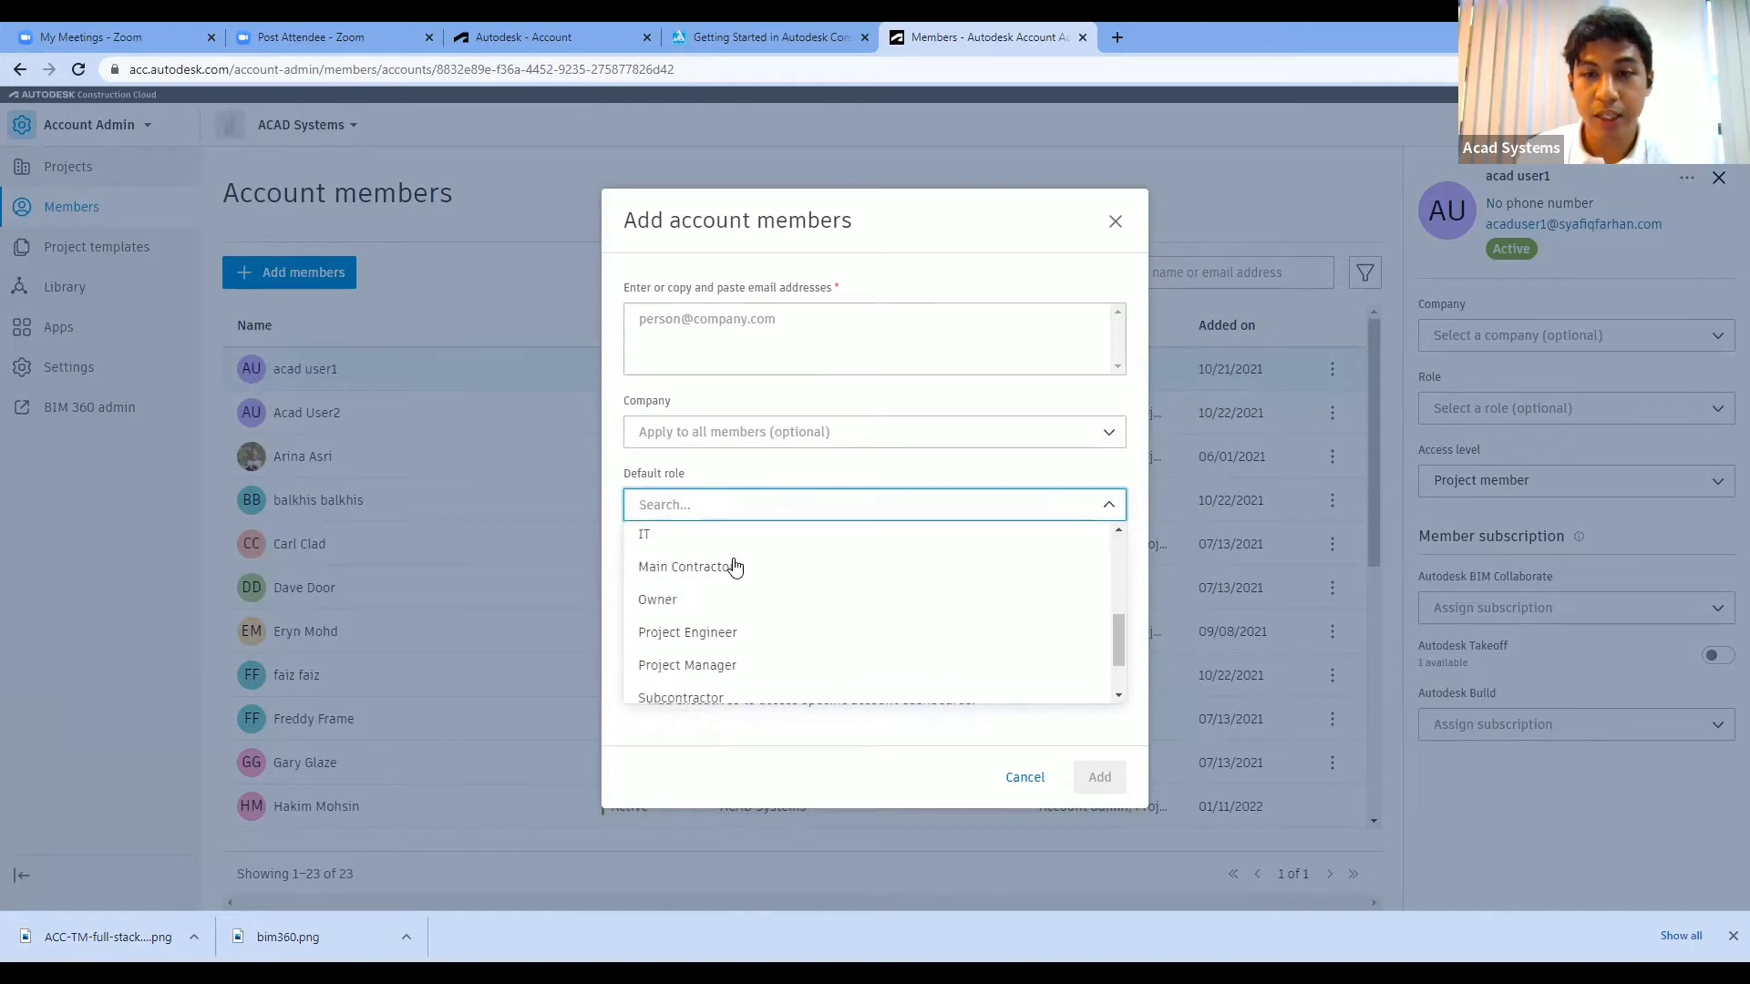
pyautogui.scroll(-1, 736, 566)
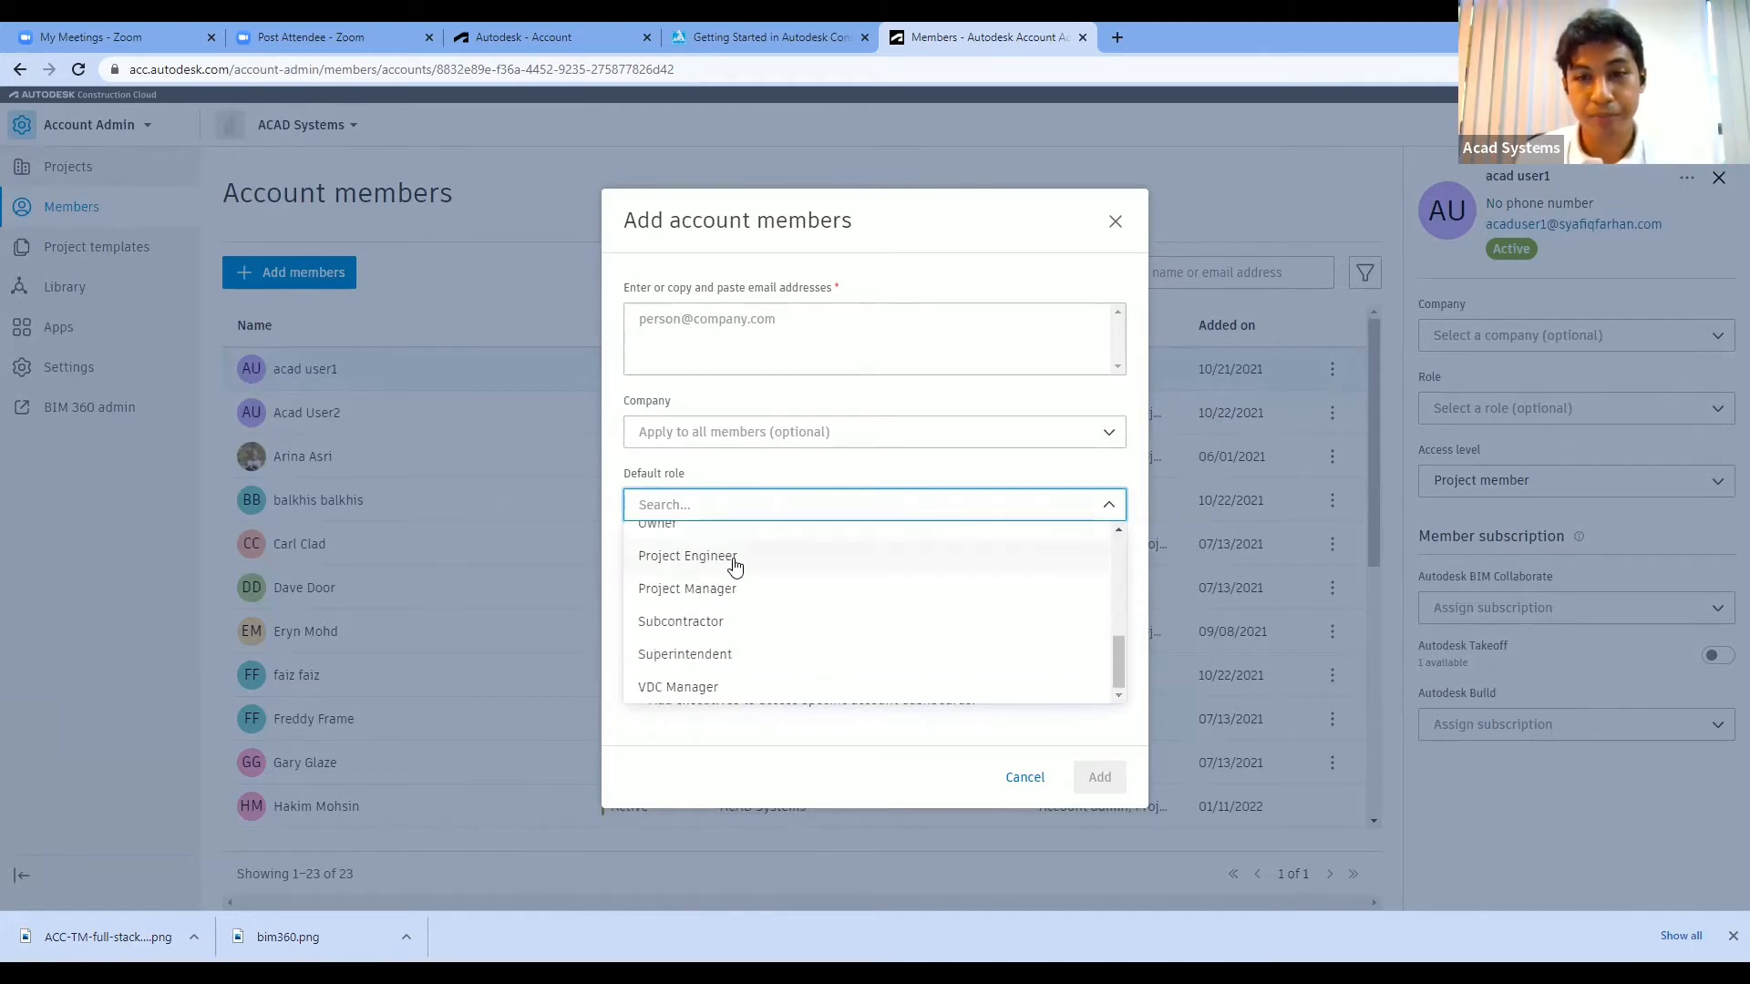
pyautogui.scroll(1, 736, 566)
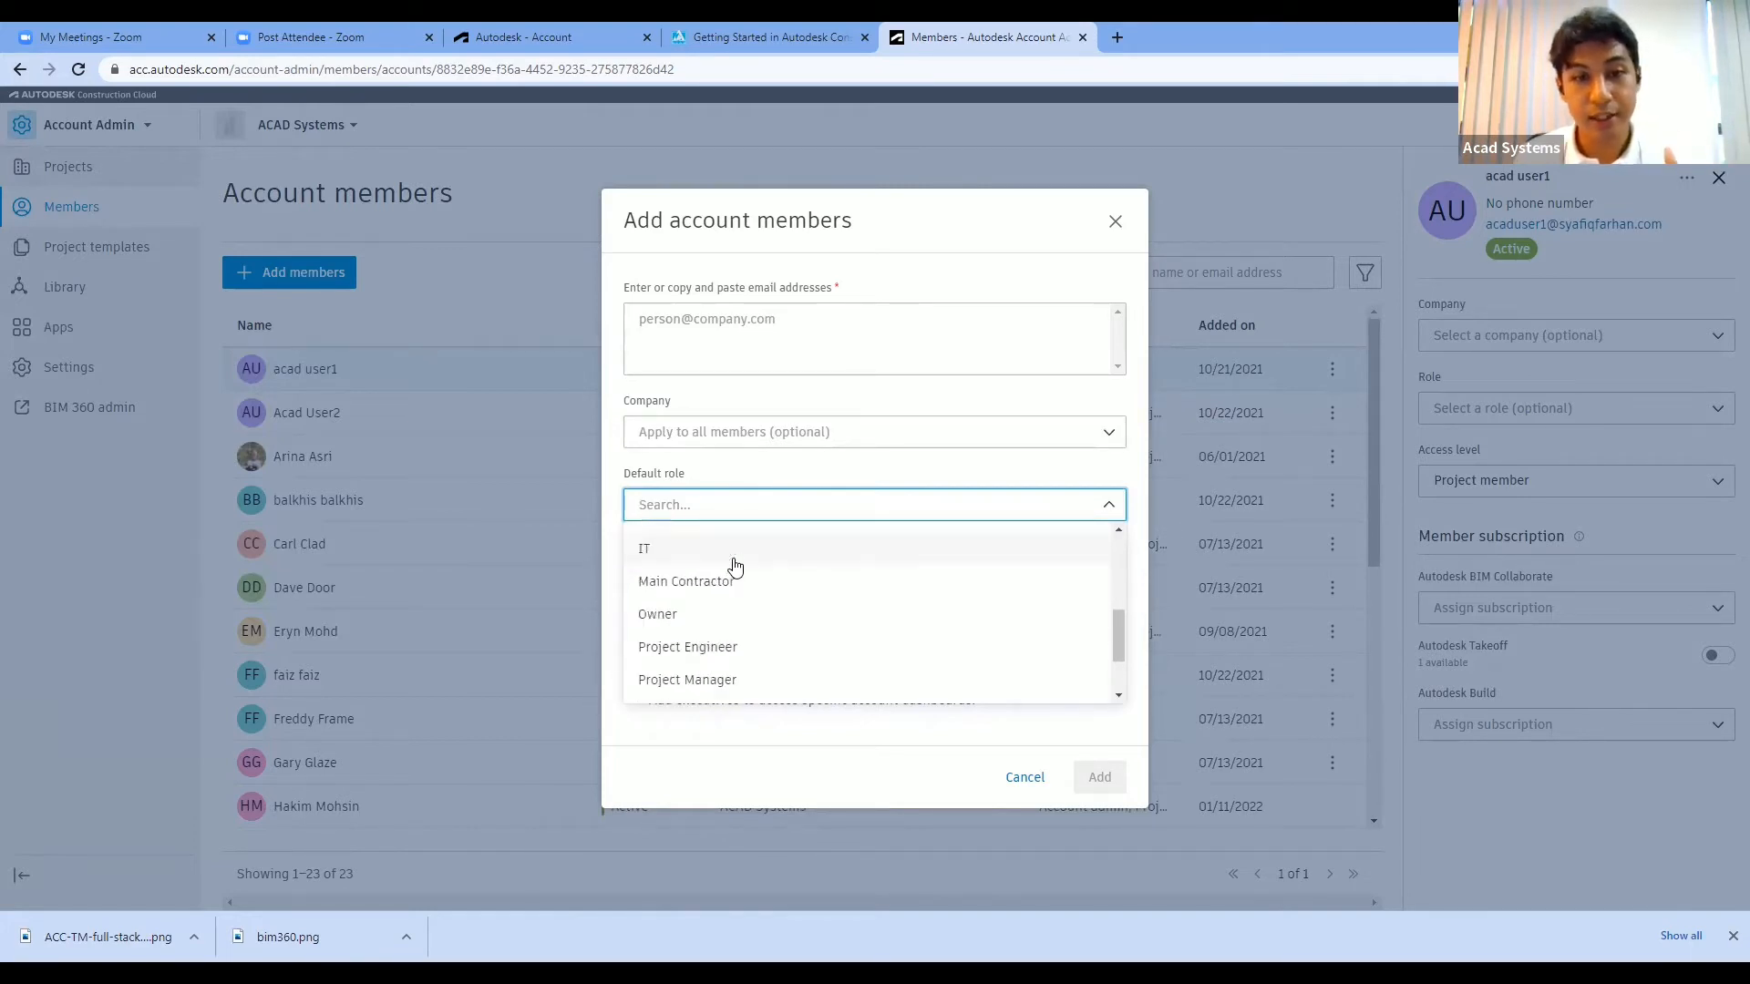
pyautogui.click(794, 474)
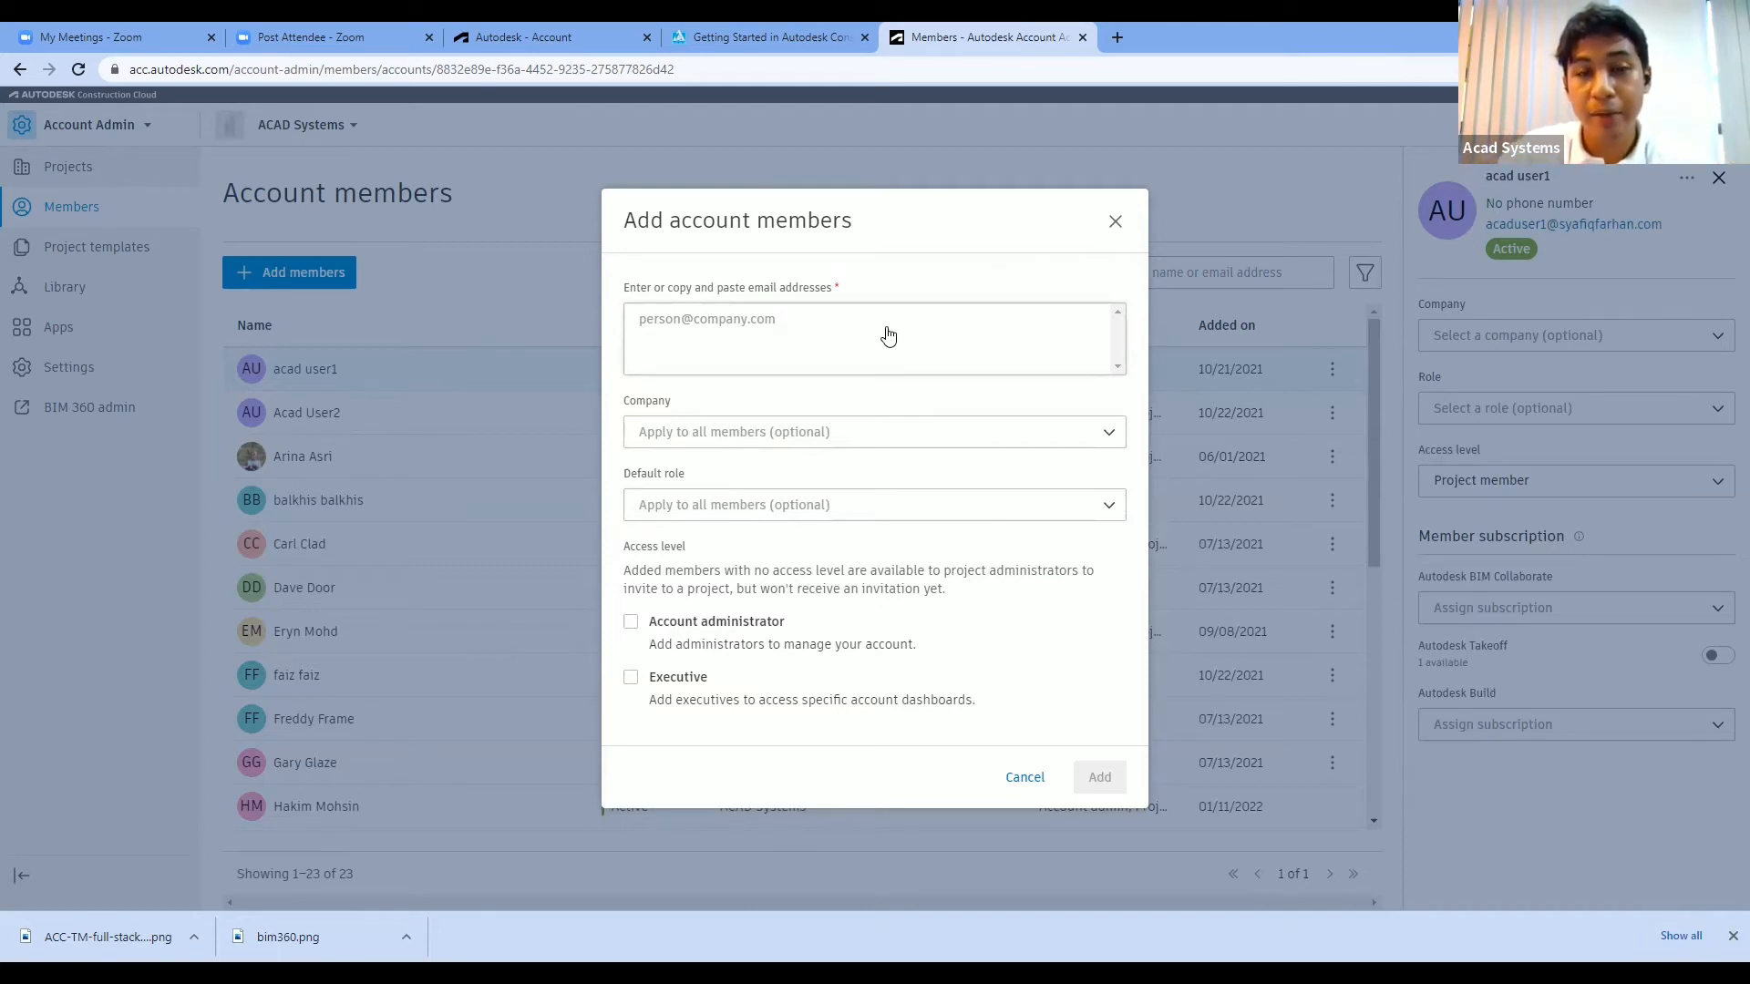
# - Examine the email address entry and remaining options for adding account members, and close the form without adding anyone
pyautogui.click(838, 330)
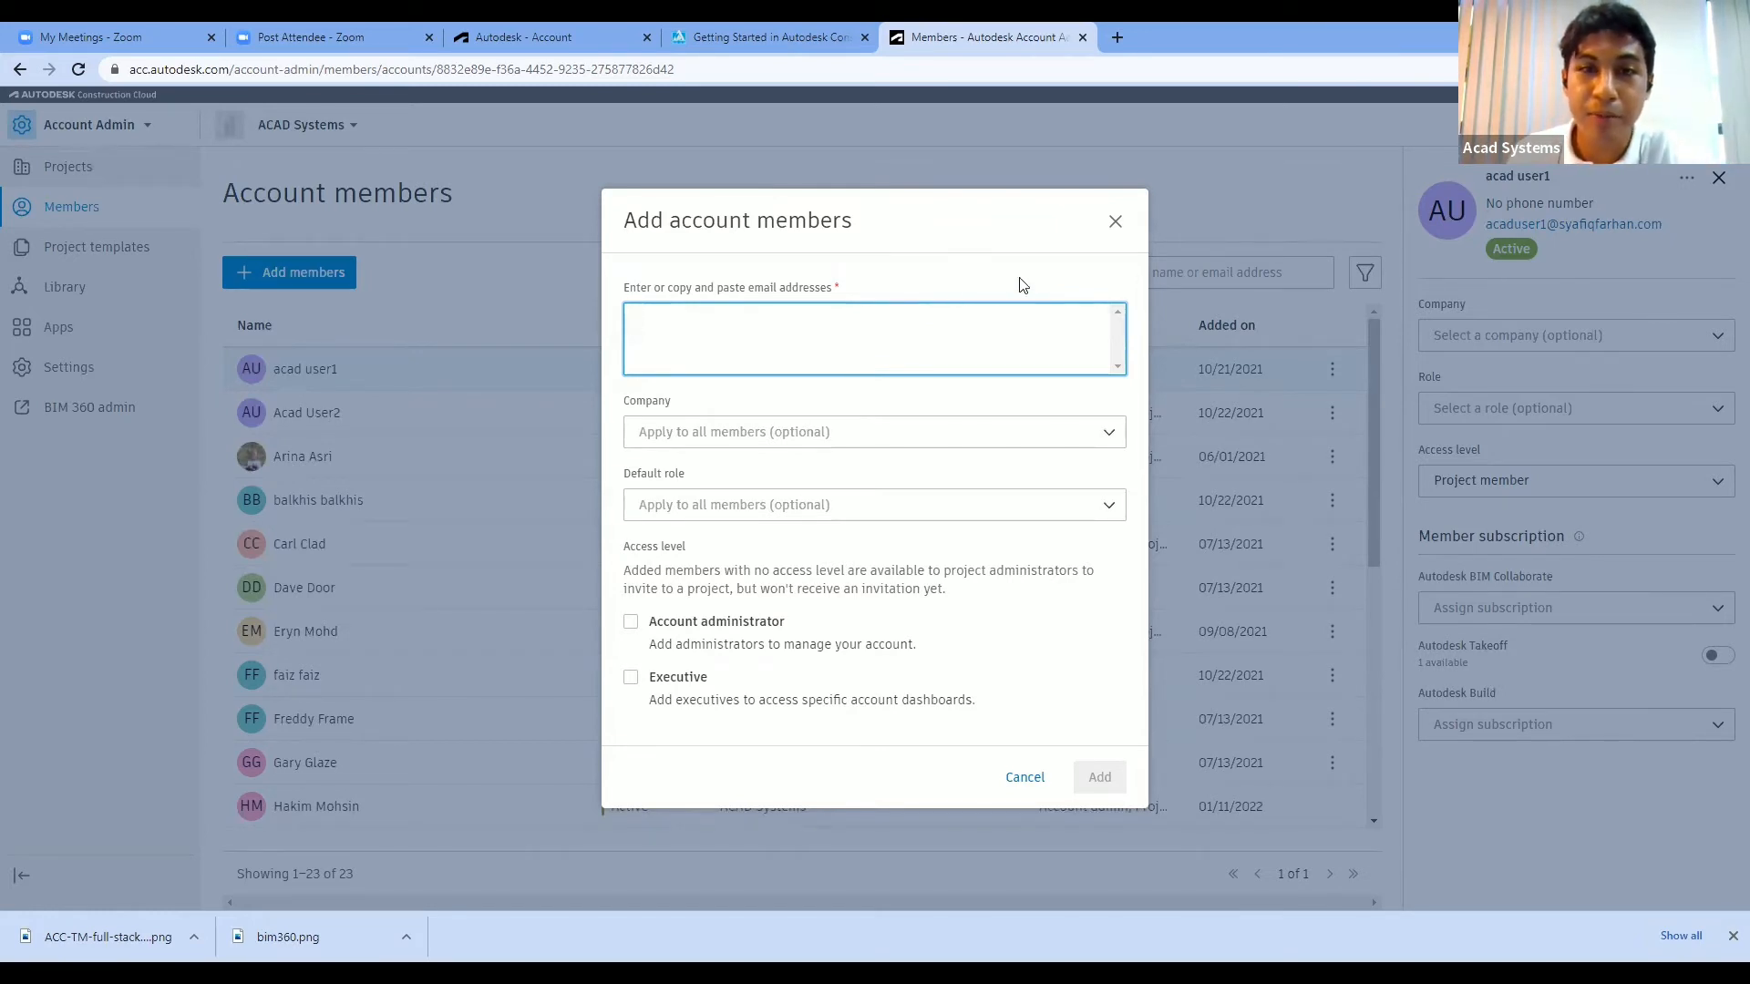
pyautogui.click(1117, 222)
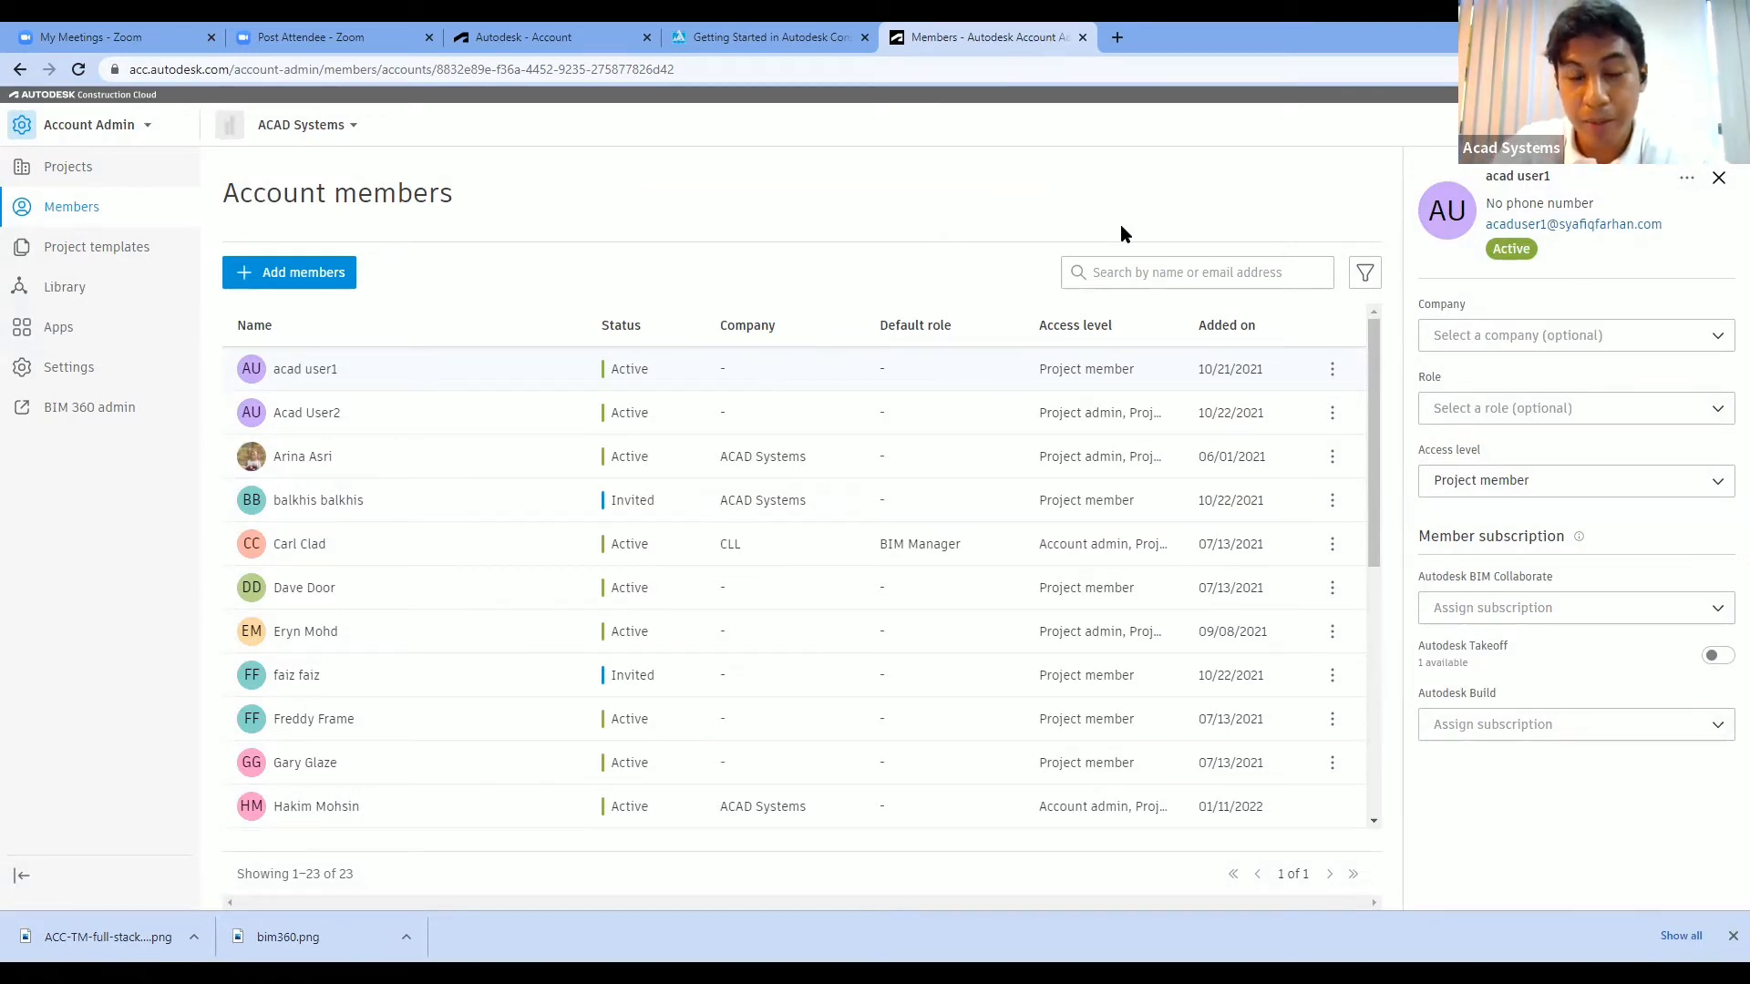
pyautogui.click(338, 282)
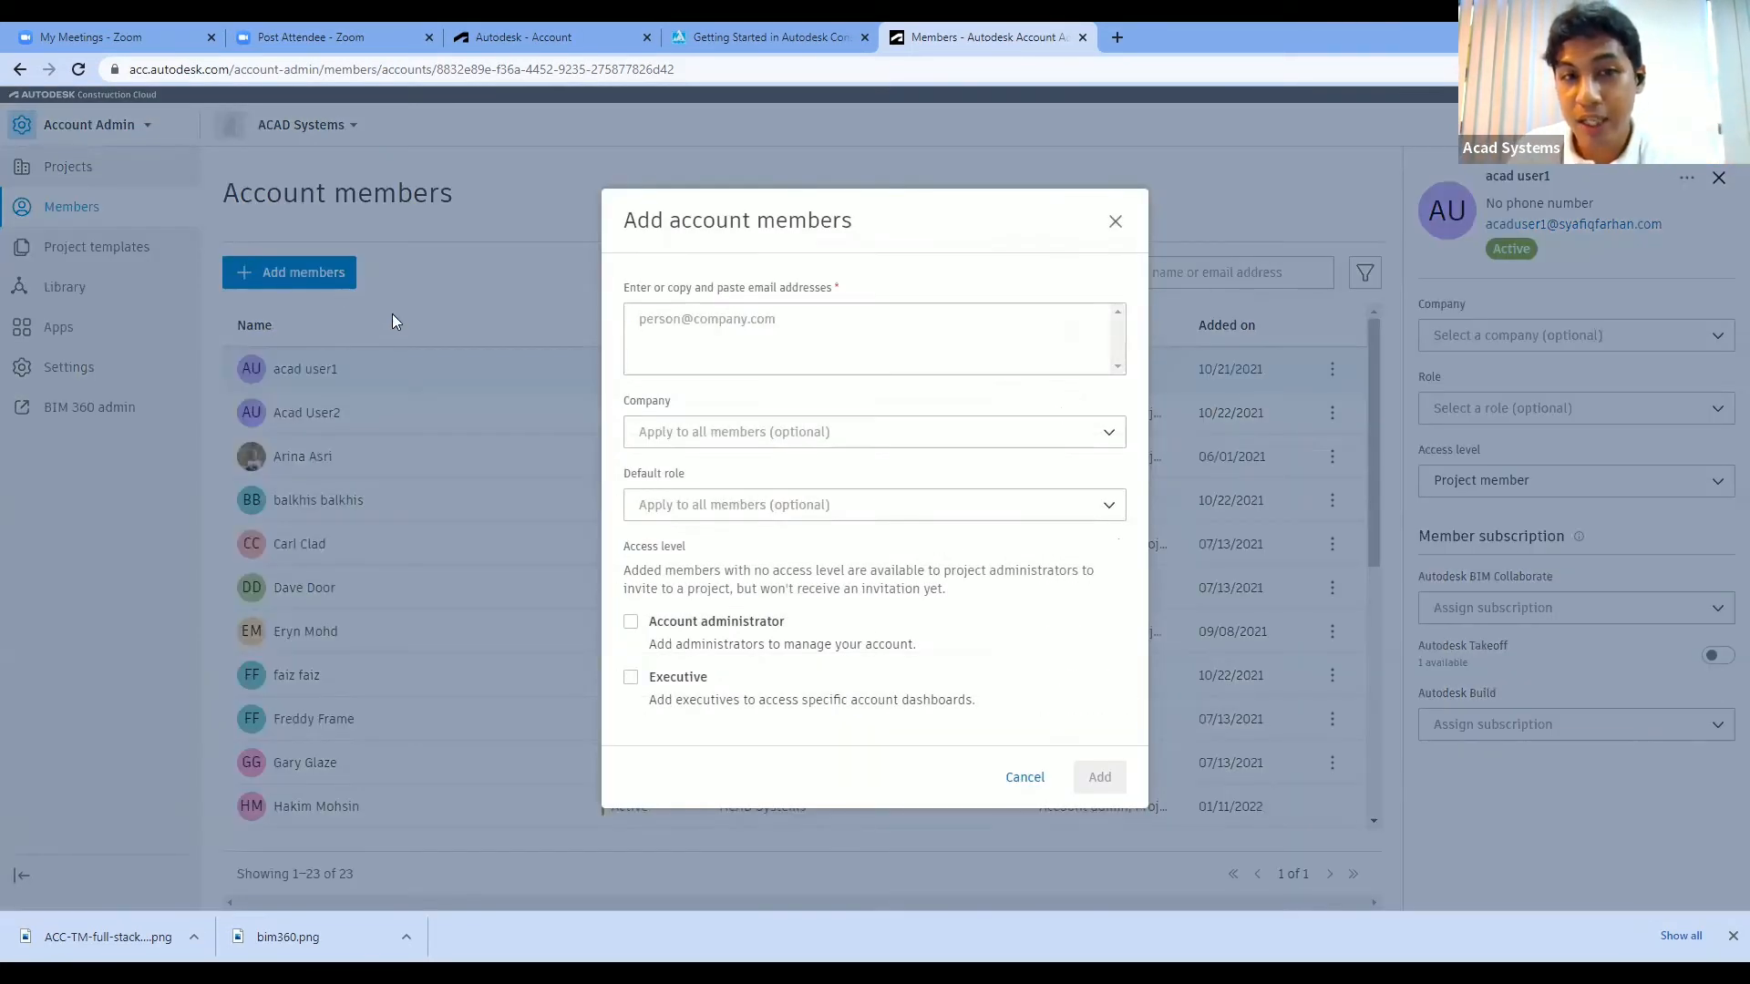
pyautogui.click(1113, 222)
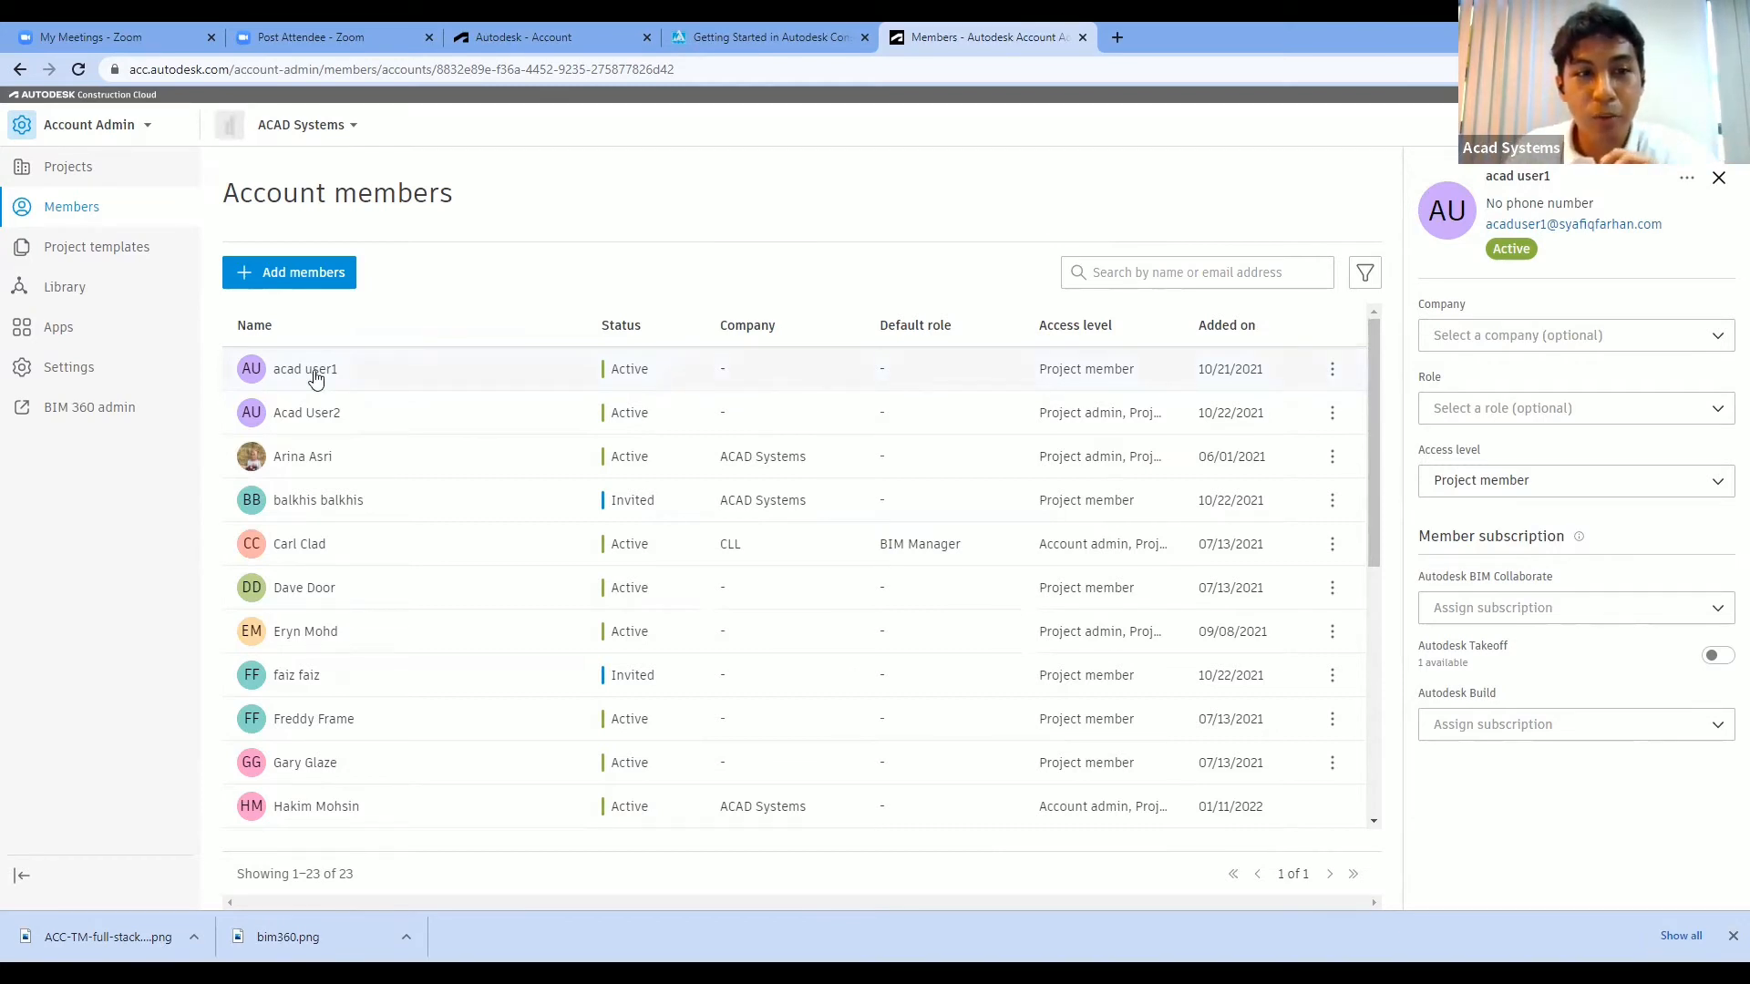
# - Review the company and role options for the first listed account member without assigning either
pyautogui.click(1007, 368)
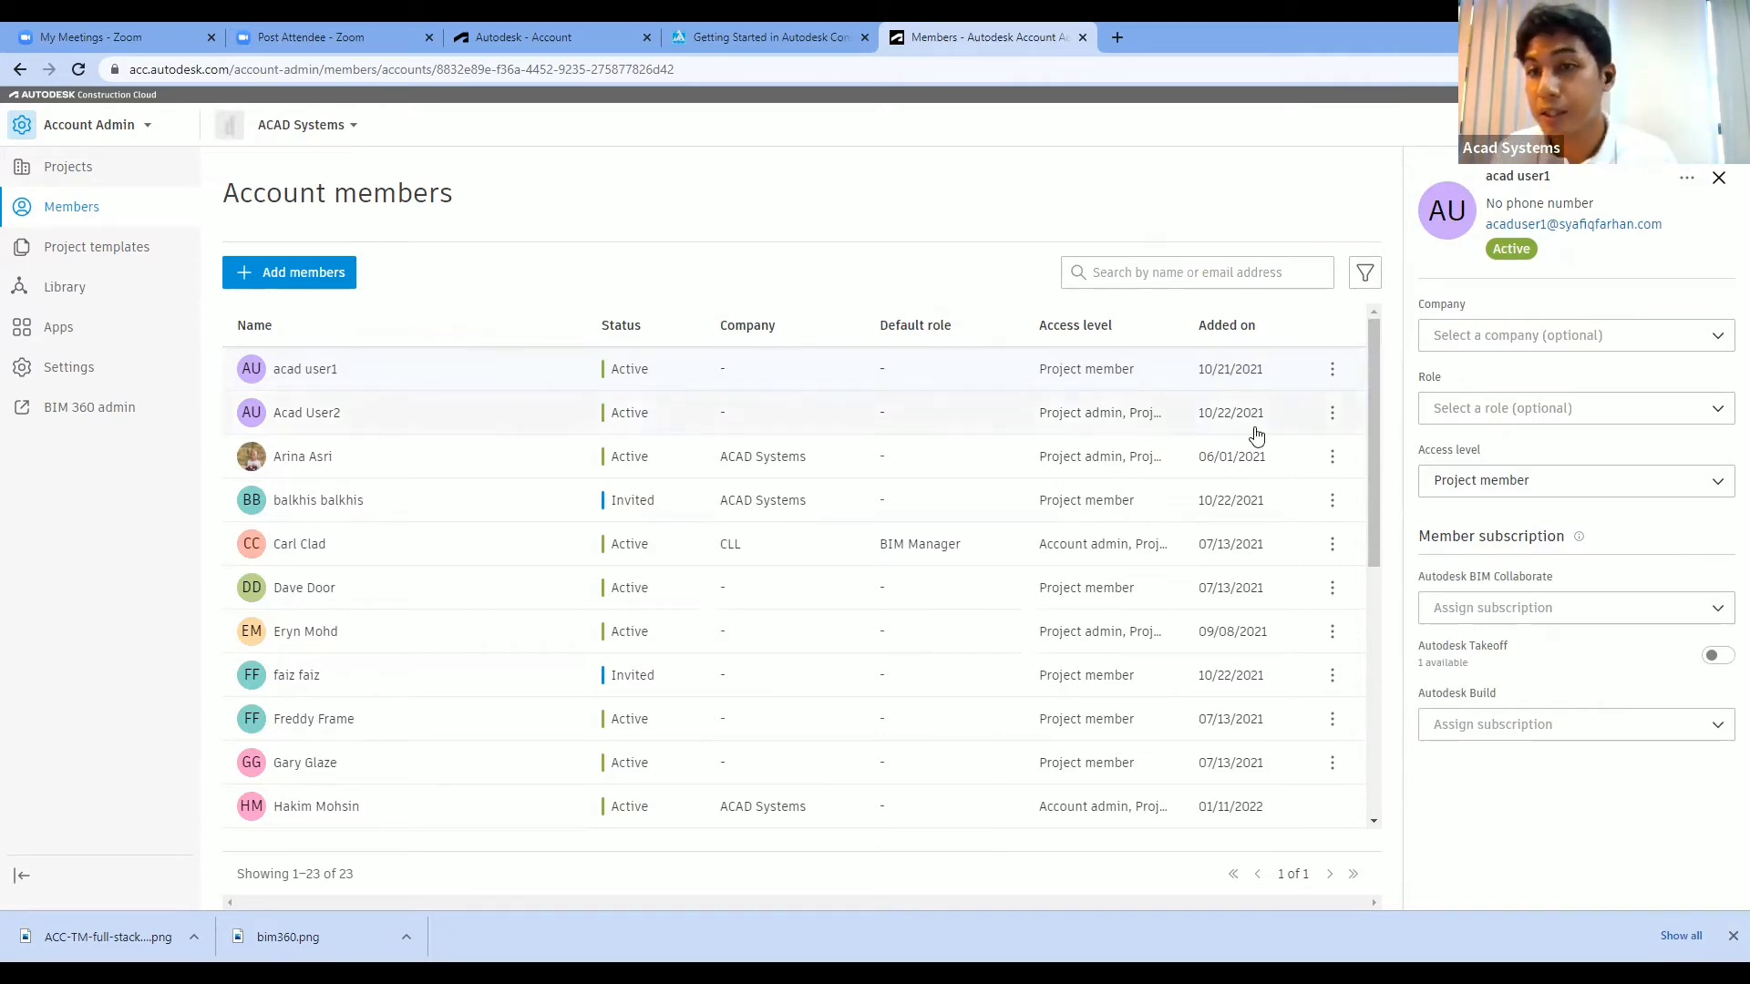
pyautogui.click(1609, 346)
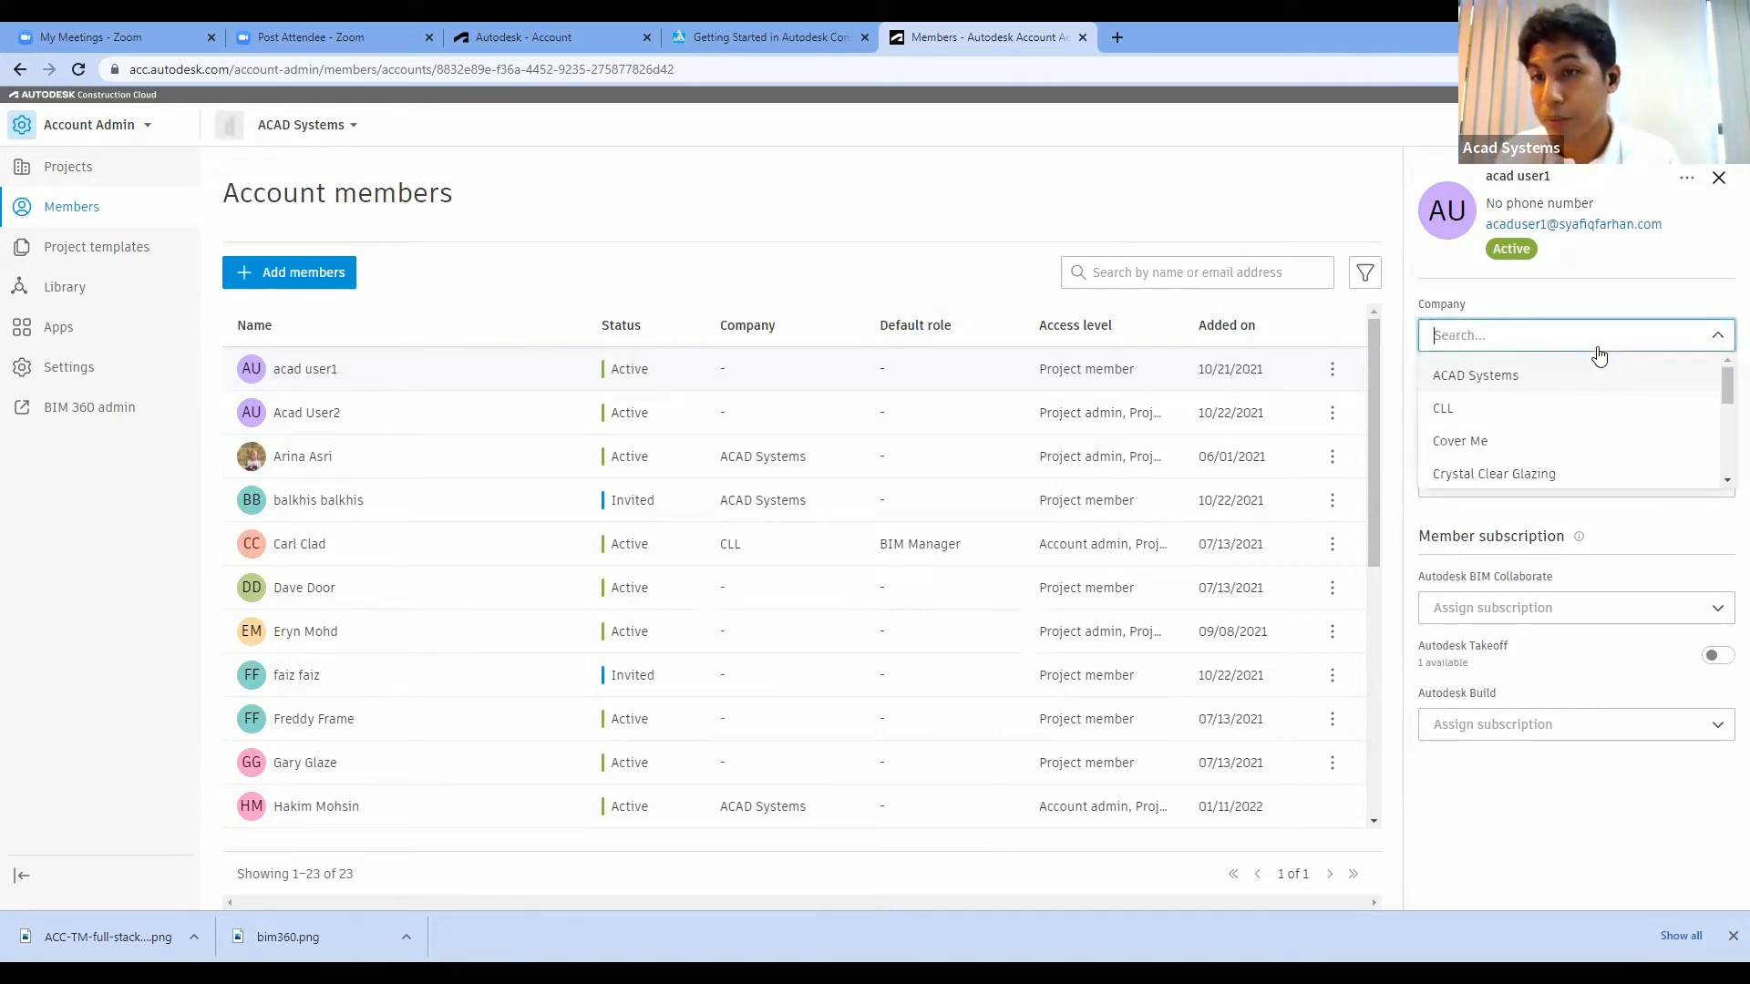
pyautogui.scroll(-1, 1588, 381)
pyautogui.click(1621, 306)
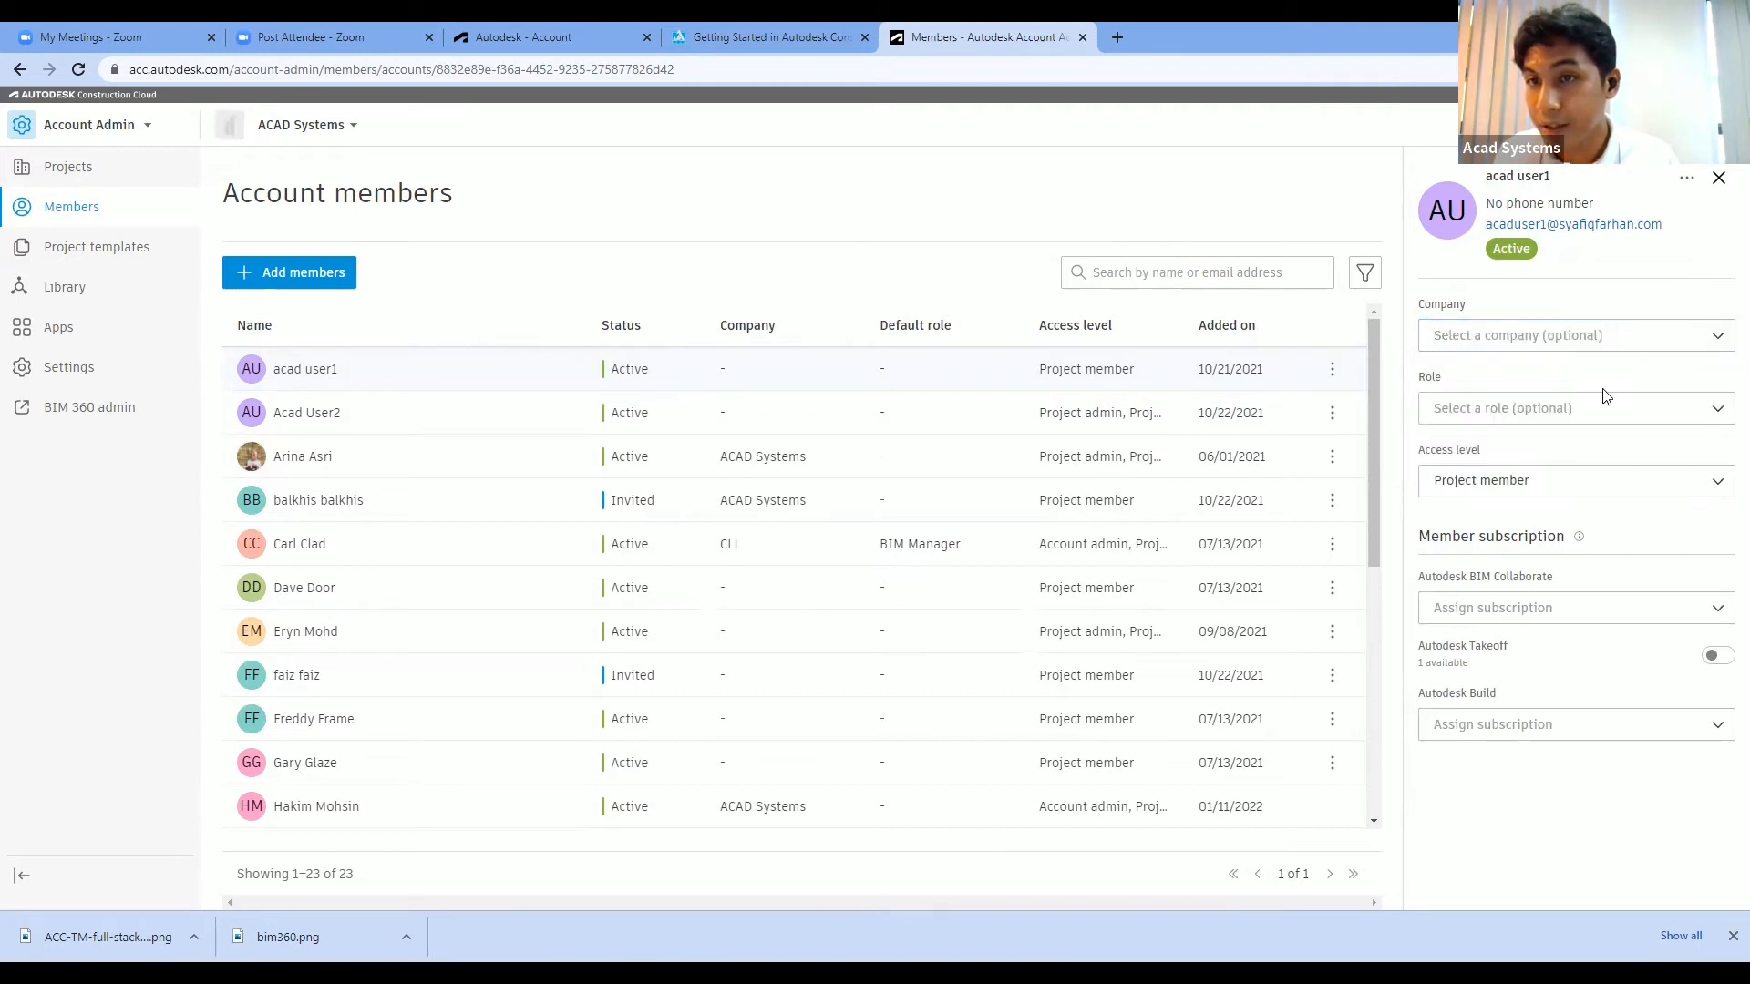
pyautogui.click(1583, 409)
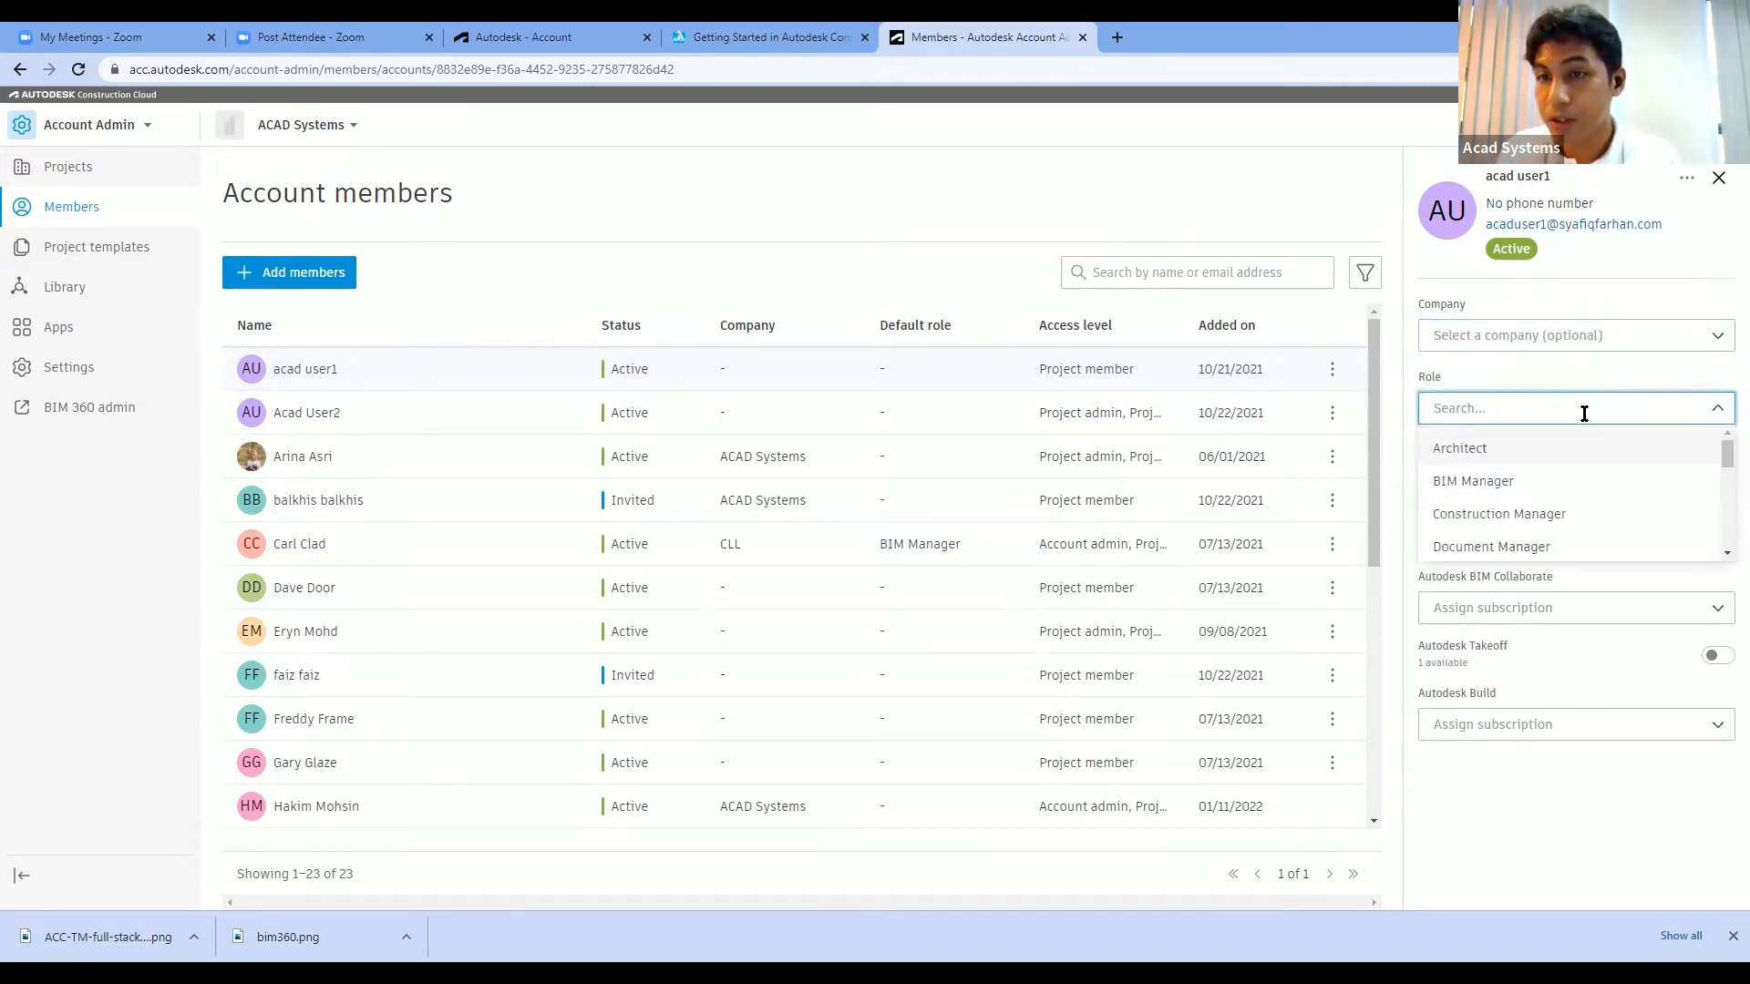
pyautogui.click(1664, 384)
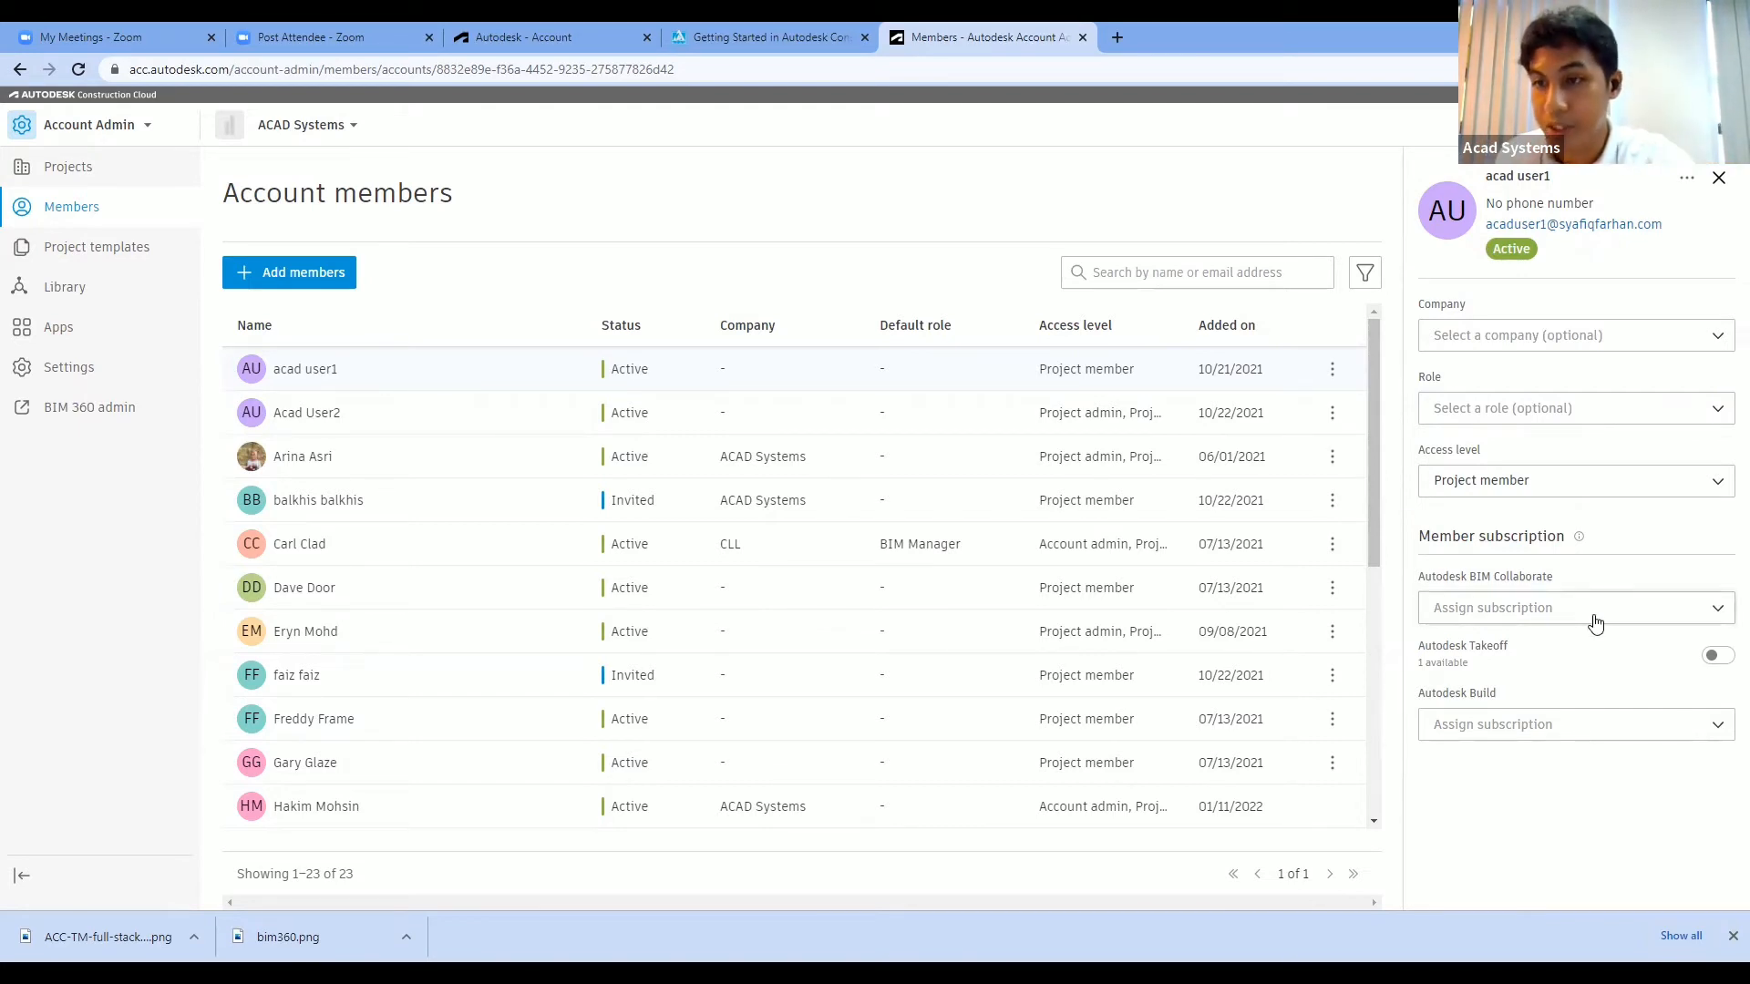
# - Review the Autodesk BIM Collaborate and Autodesk Build subscription options for the first listed member without assigning any
pyautogui.click(1504, 620)
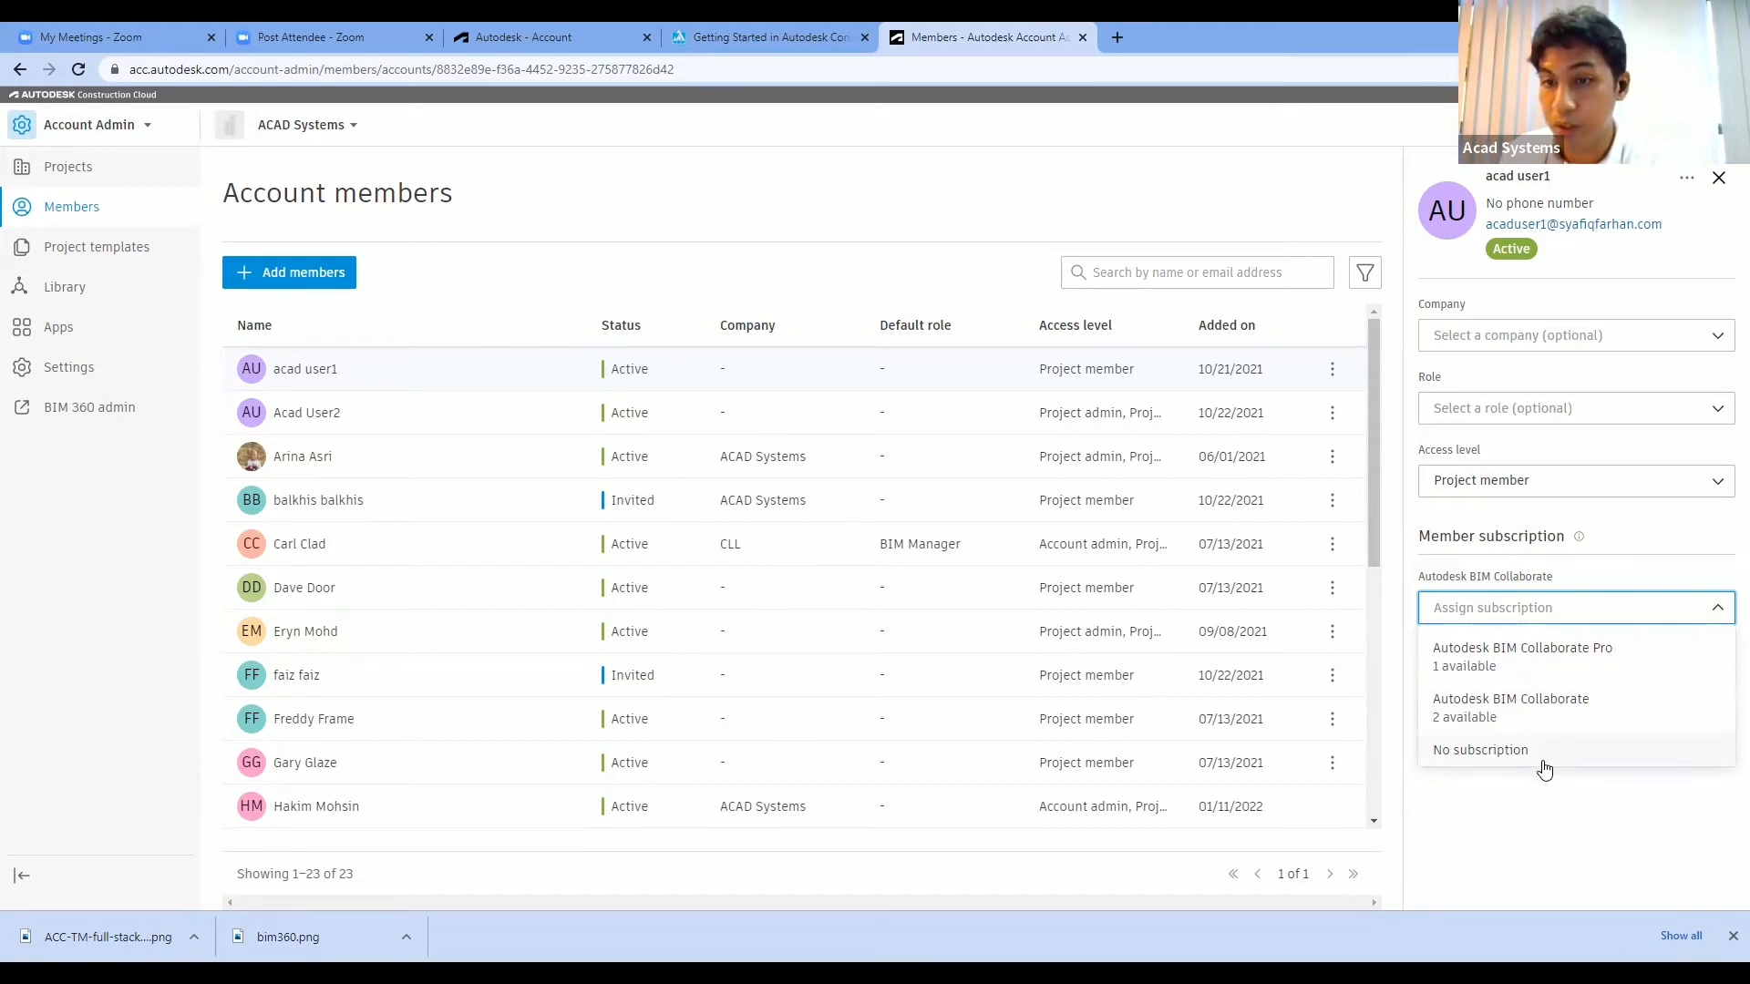
pyautogui.click(1543, 796)
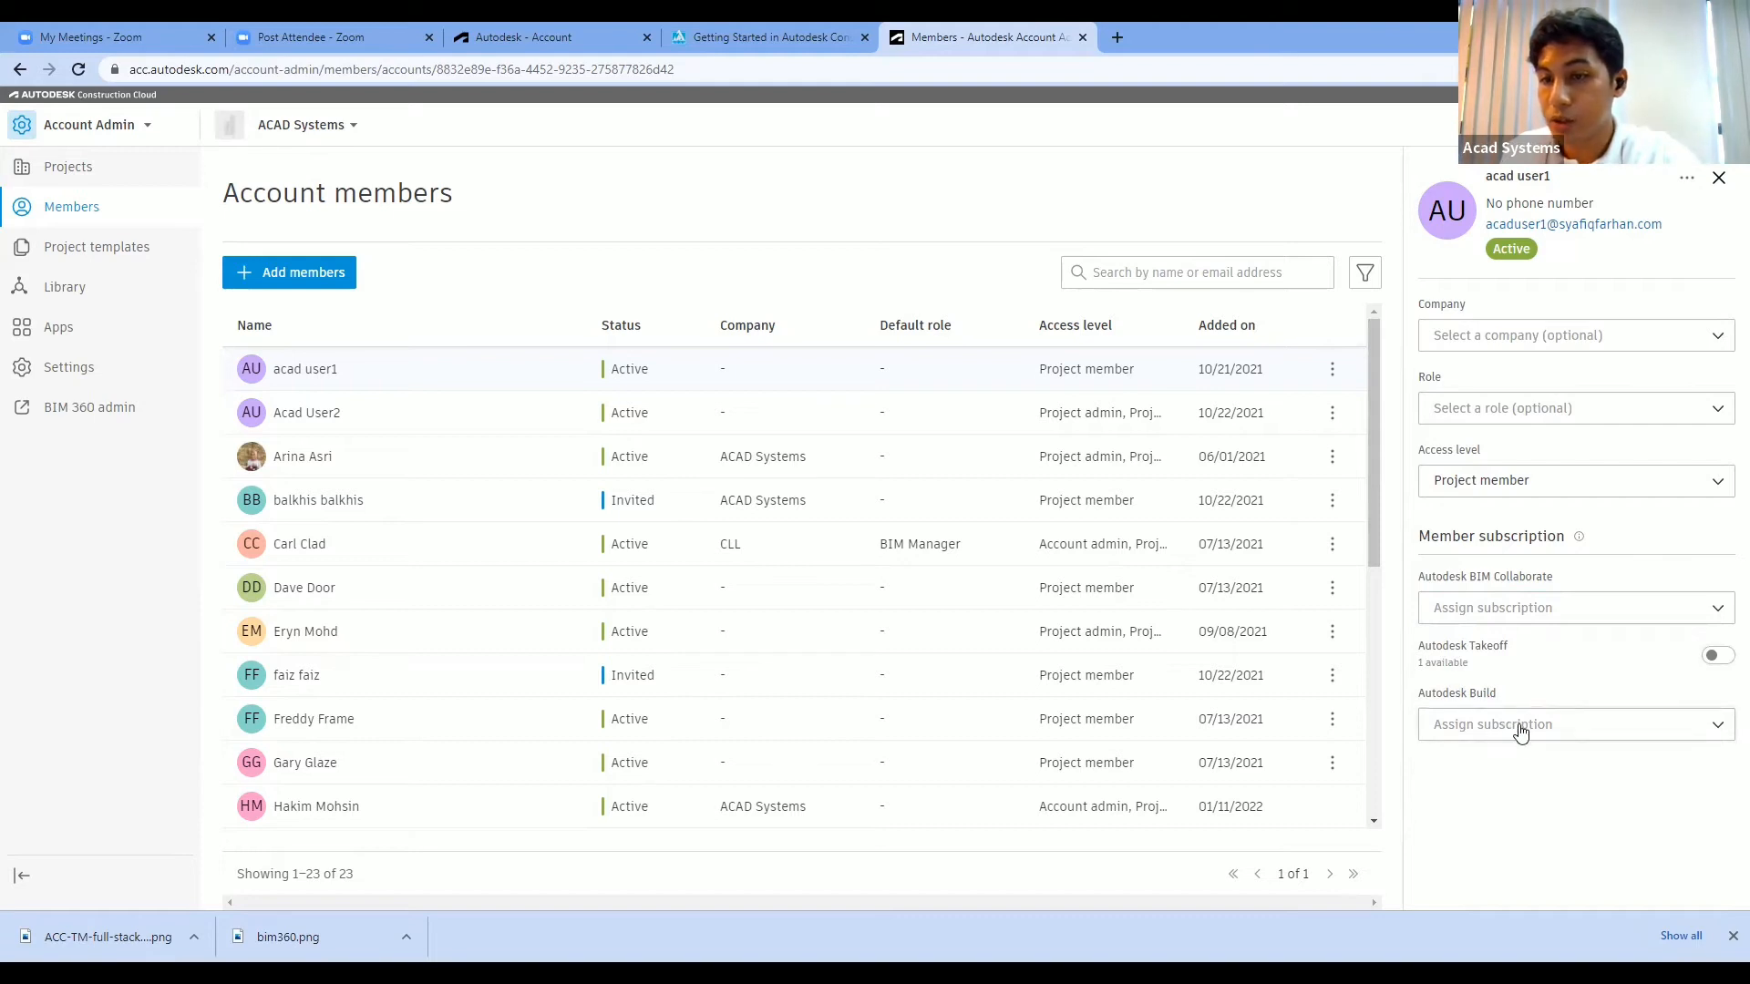
pyautogui.click(1563, 725)
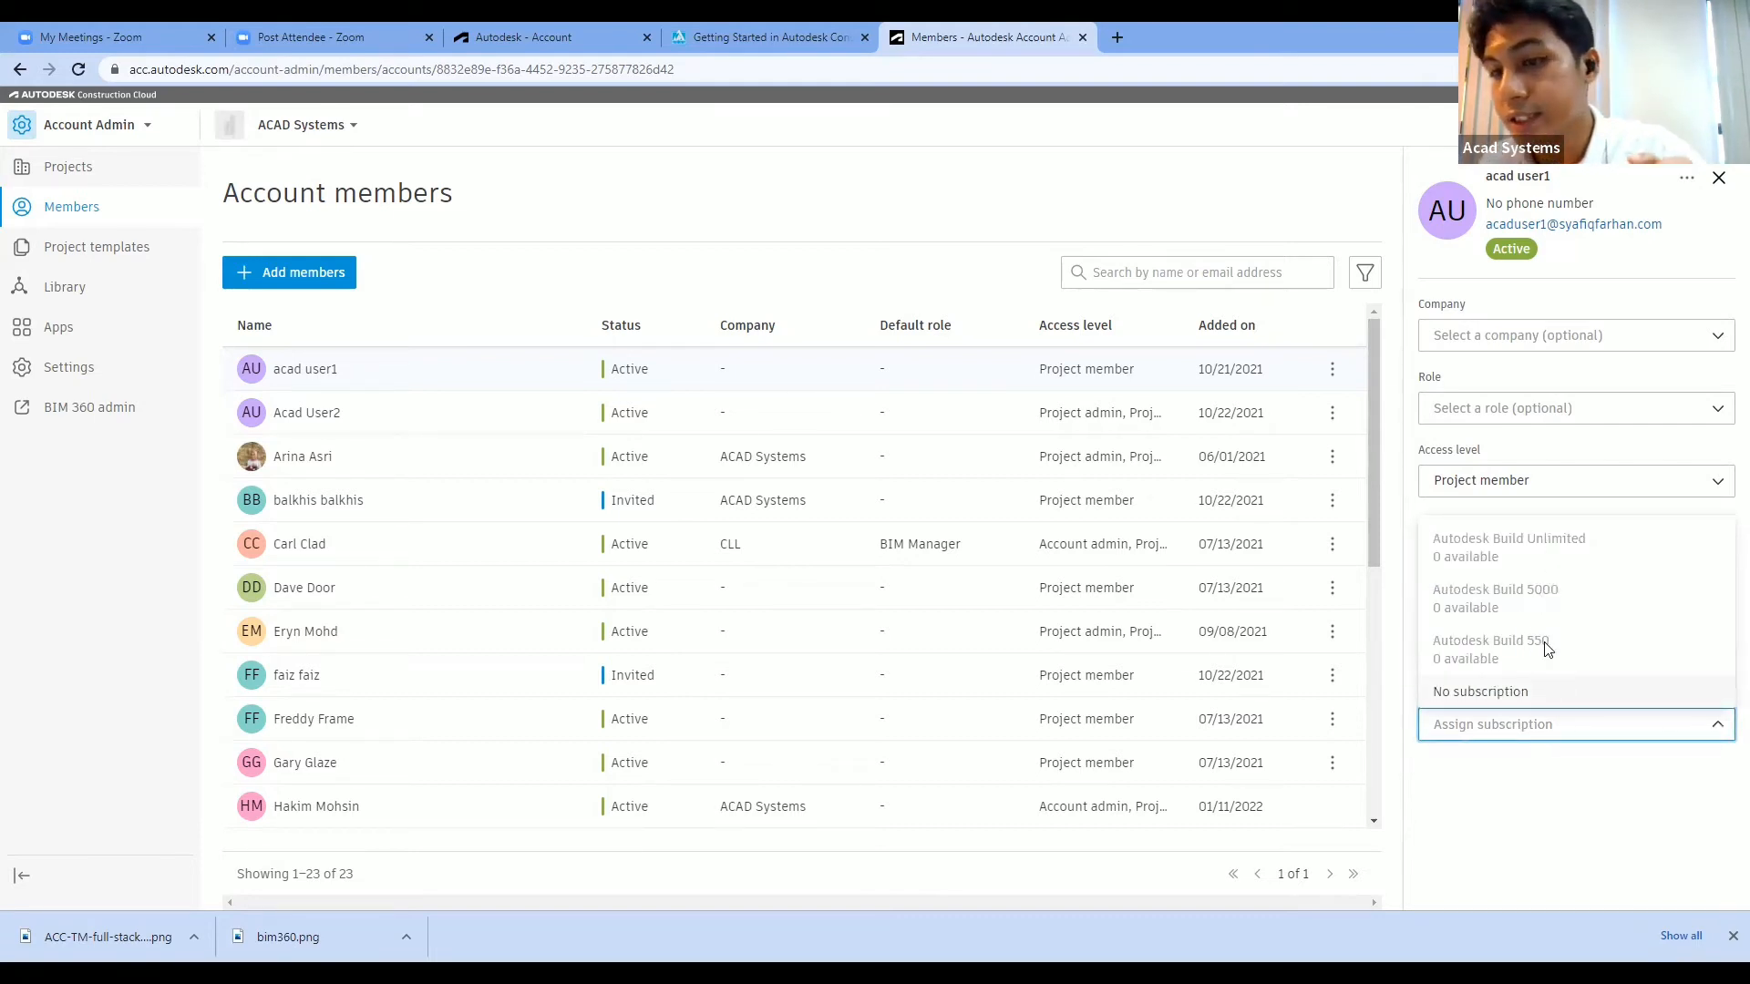
pyautogui.click(1552, 823)
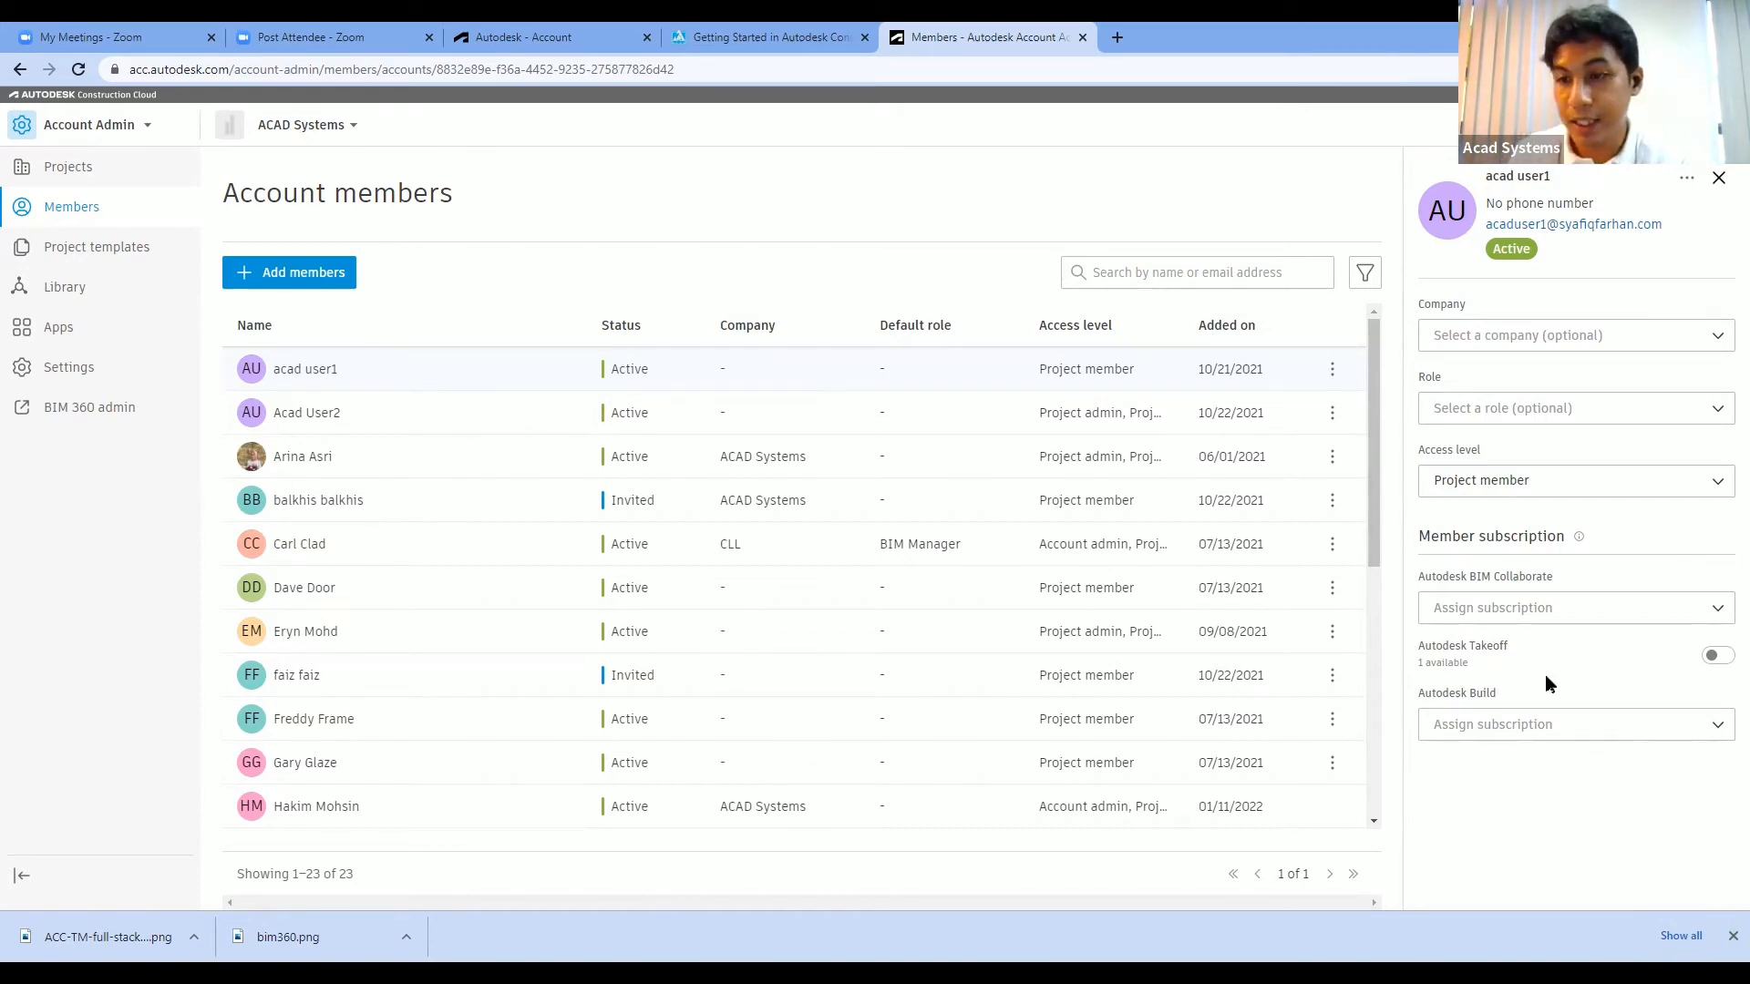
# - Switch to Autodesk Account and view the seats and assigned users of Docs for AEC Collection in user management by product
pyautogui.click(569, 27)
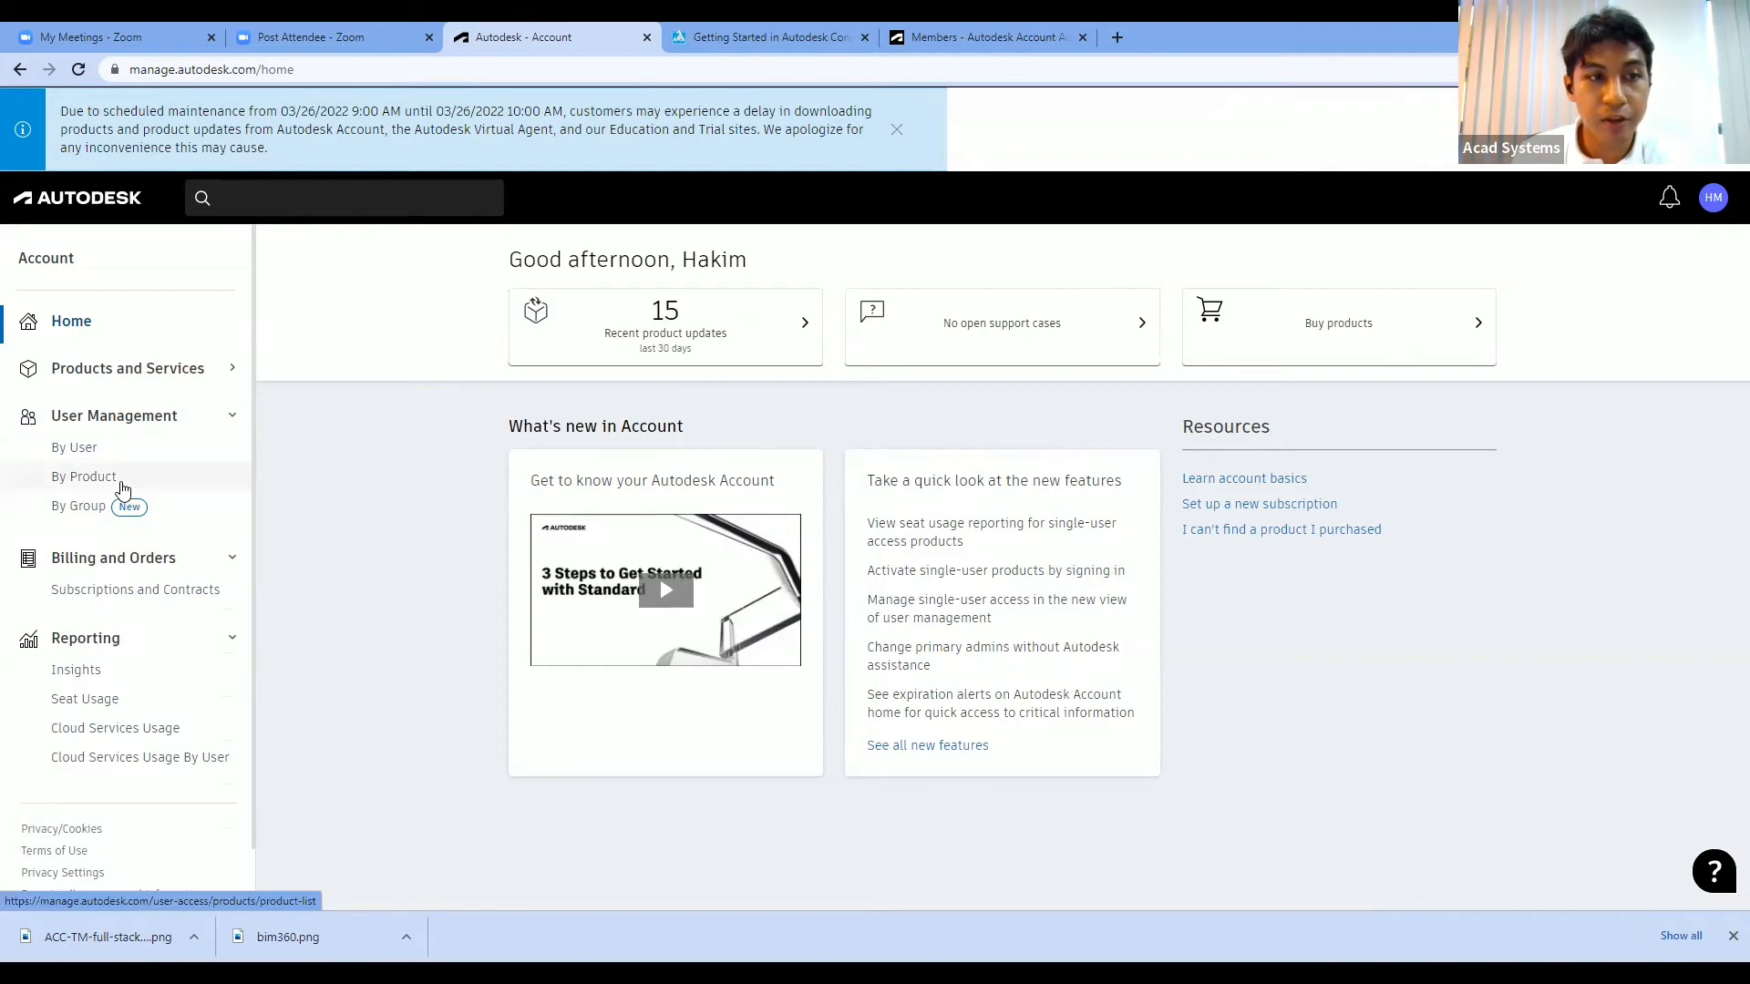
pyautogui.click(123, 489)
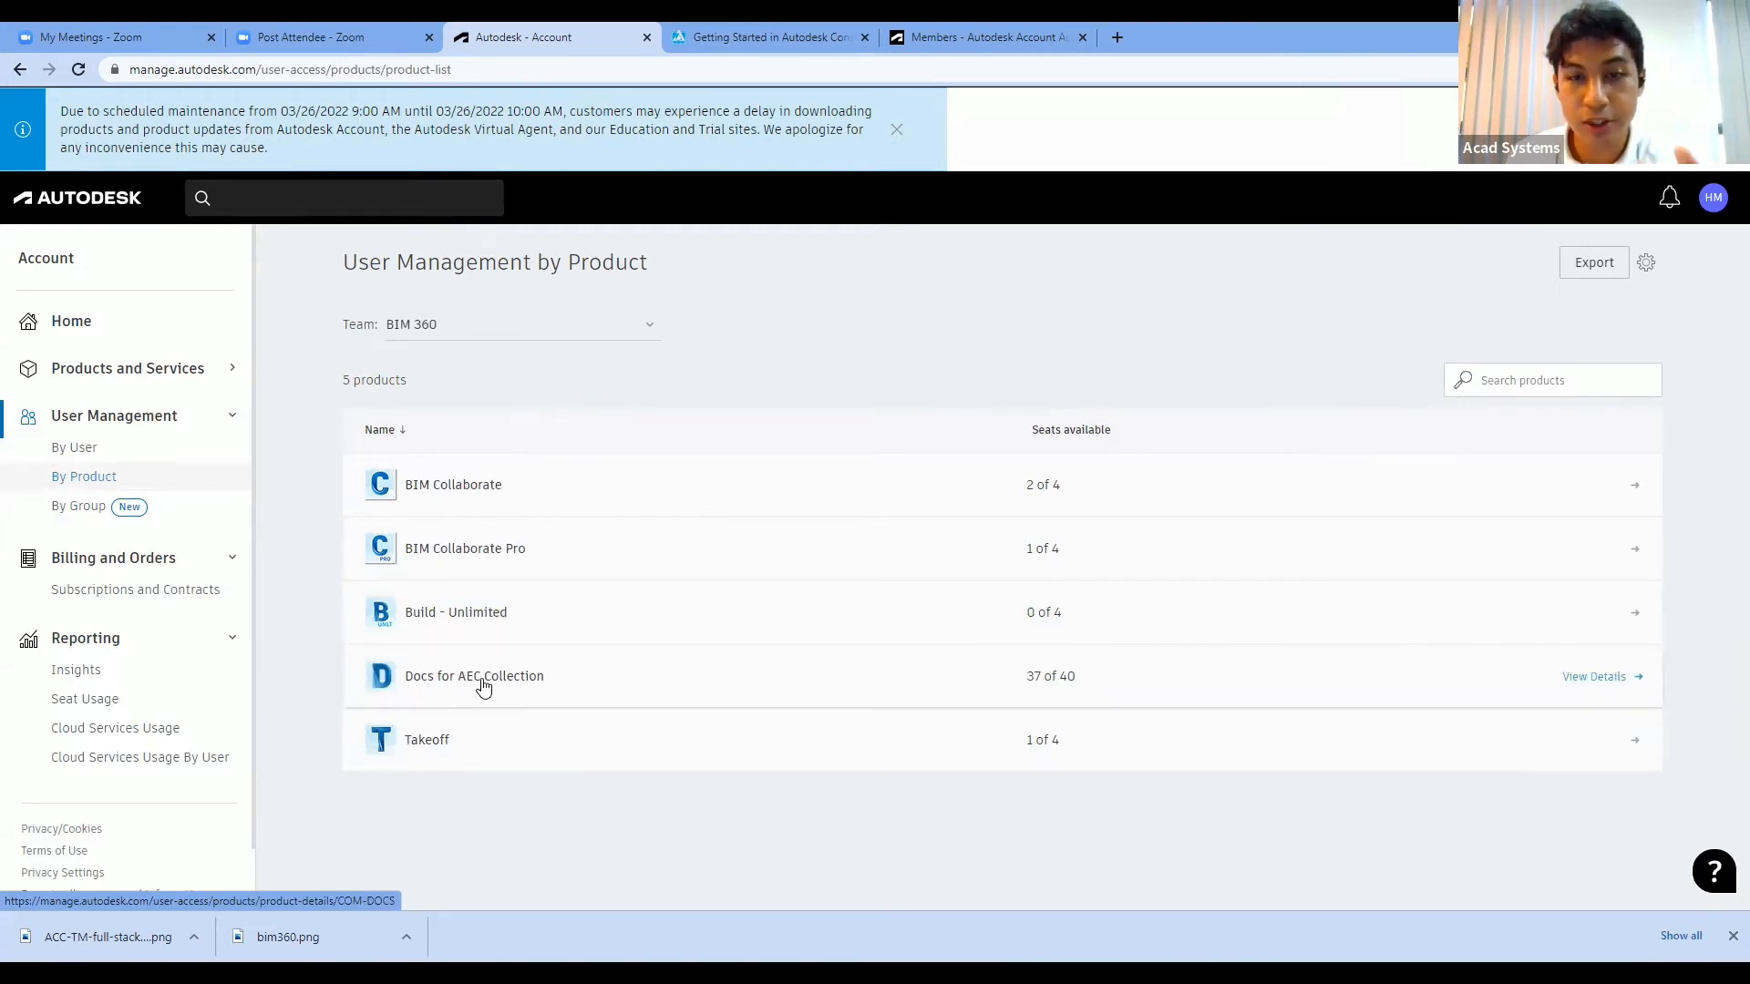
pyautogui.click(512, 684)
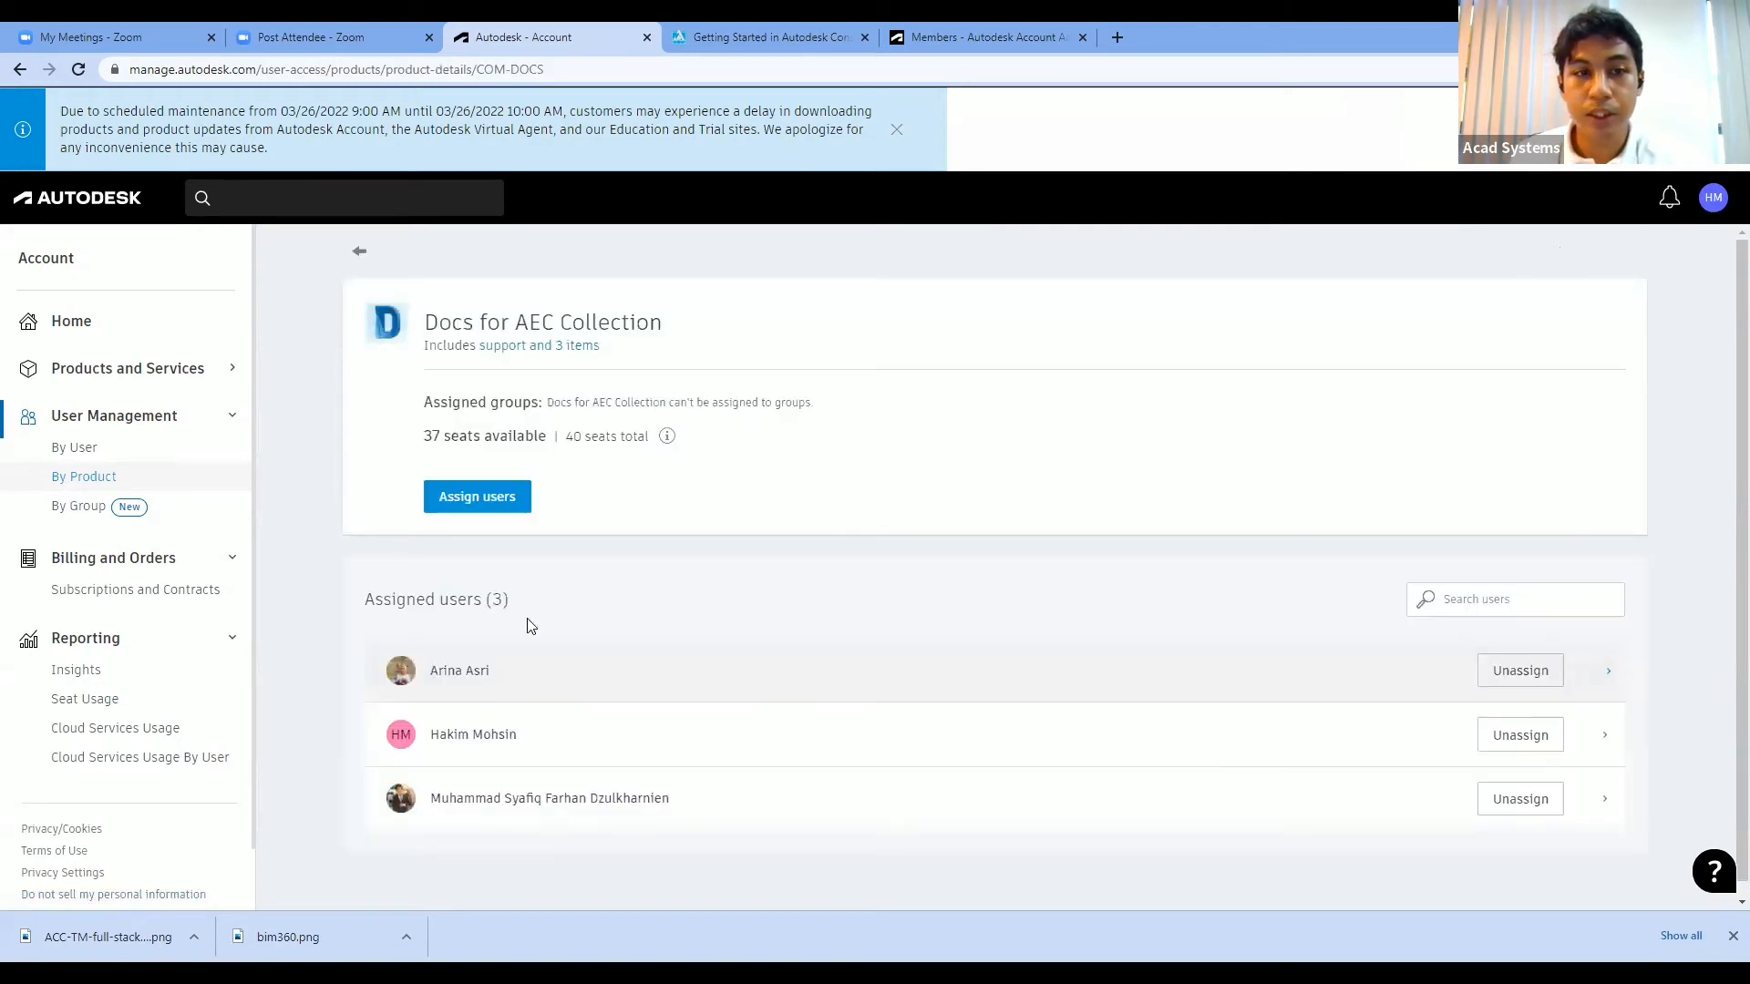
pyautogui.scroll(-1, 545, 514)
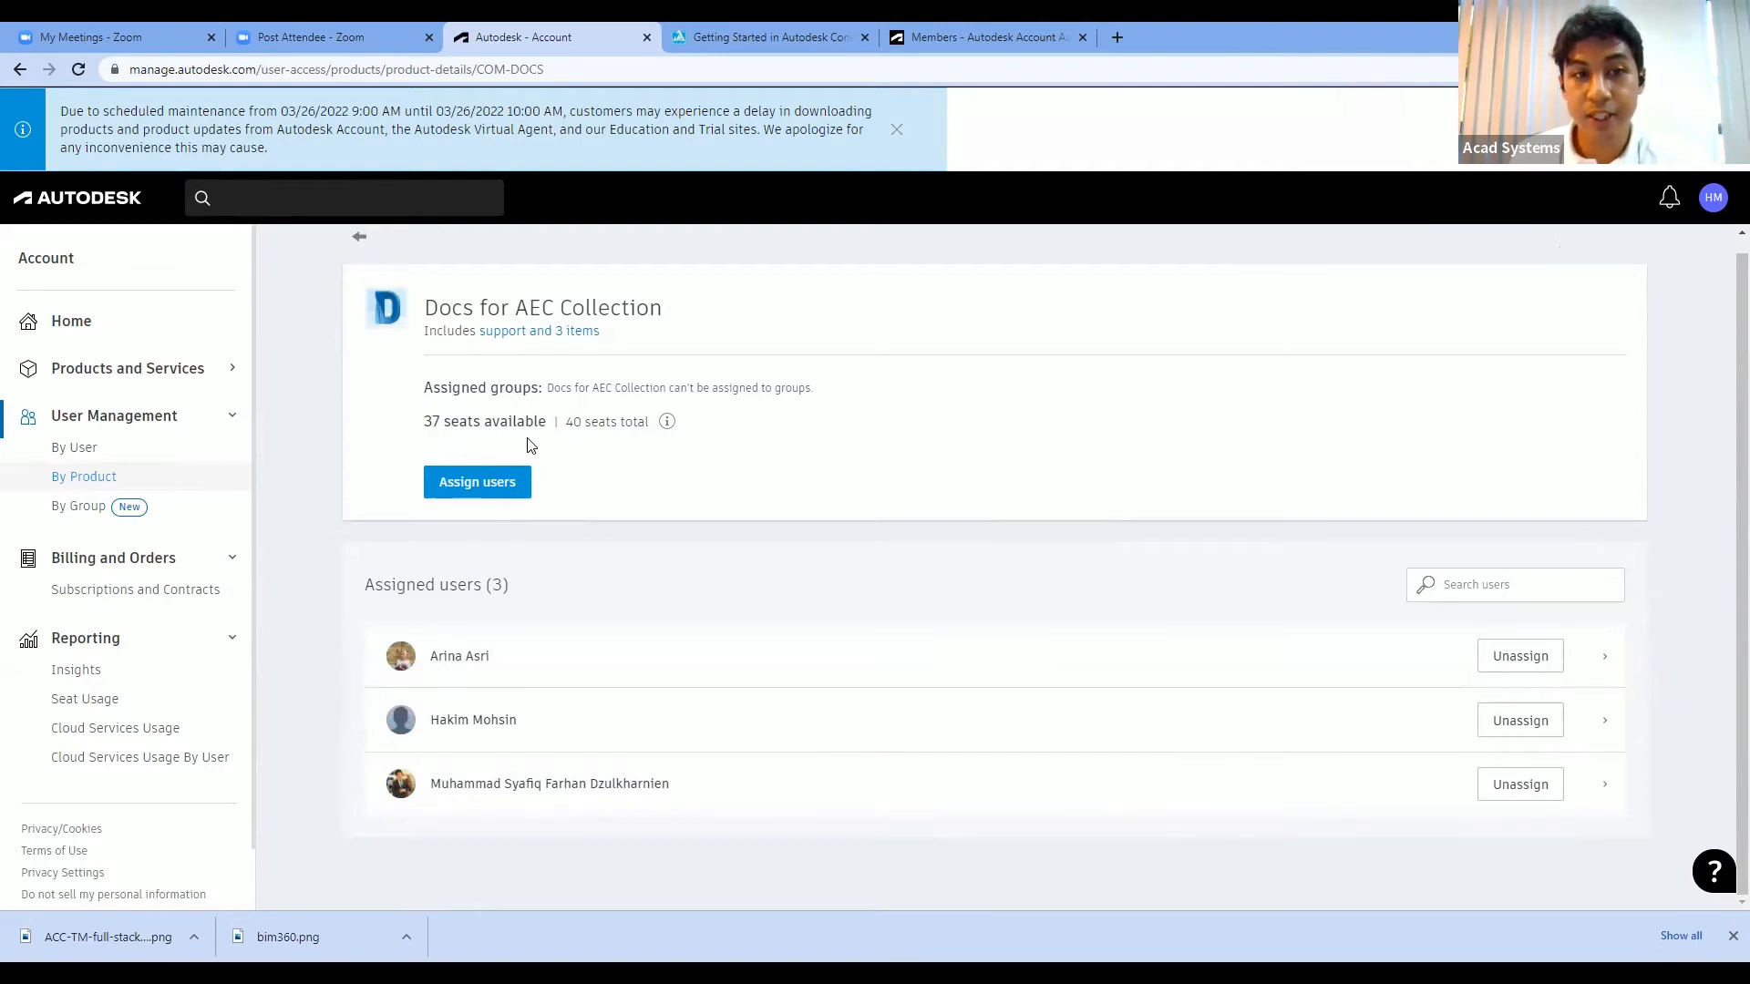
# - Look at the users who can be assigned to Docs for AEC Collection and close the form without assigning anyone
pyautogui.click(511, 486)
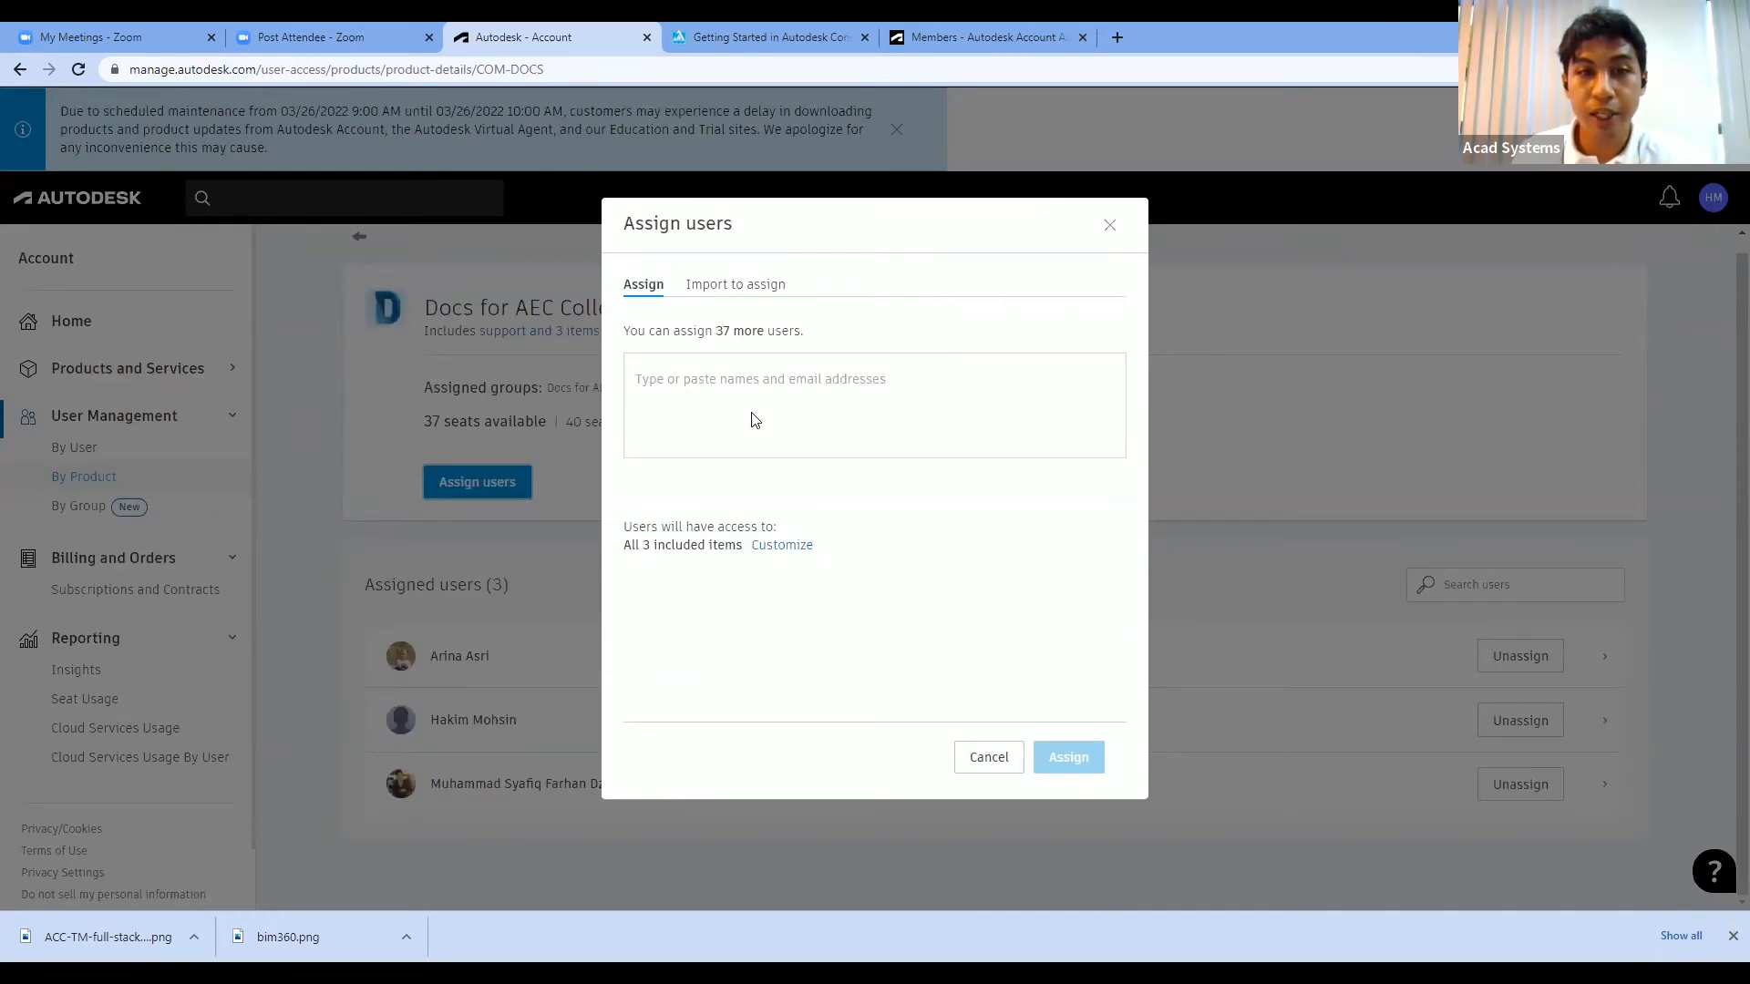
pyautogui.click(767, 373)
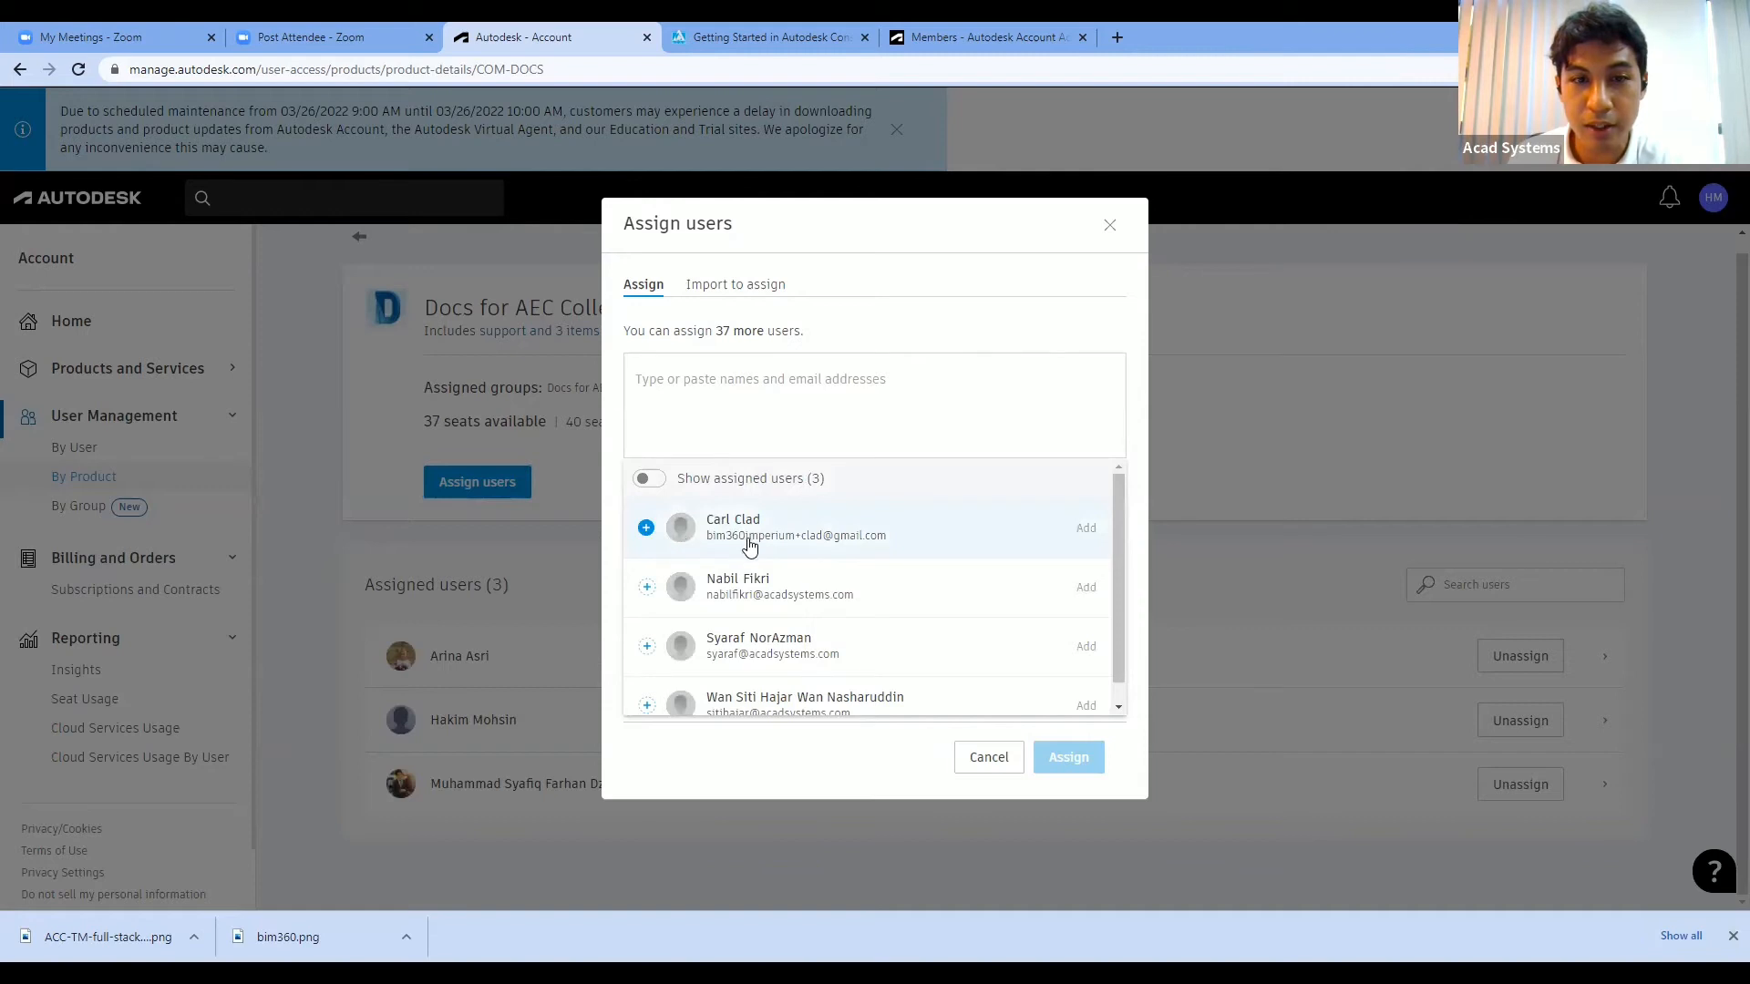
pyautogui.click(653, 415)
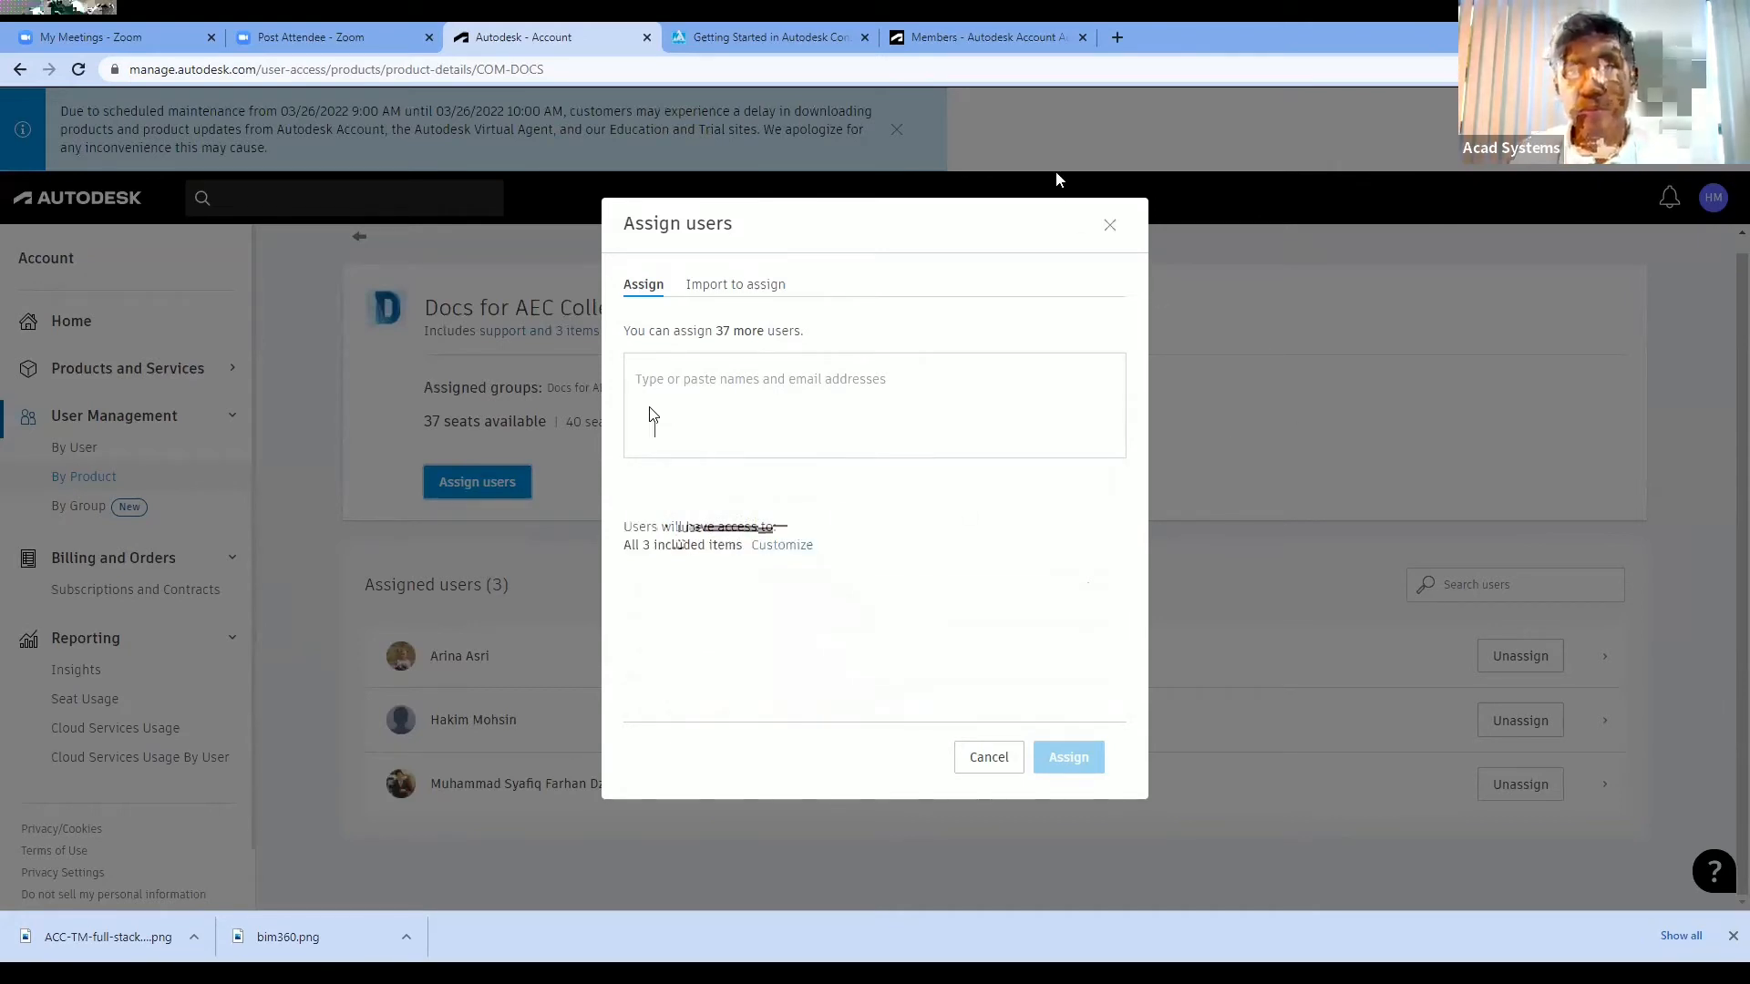
pyautogui.click(1097, 232)
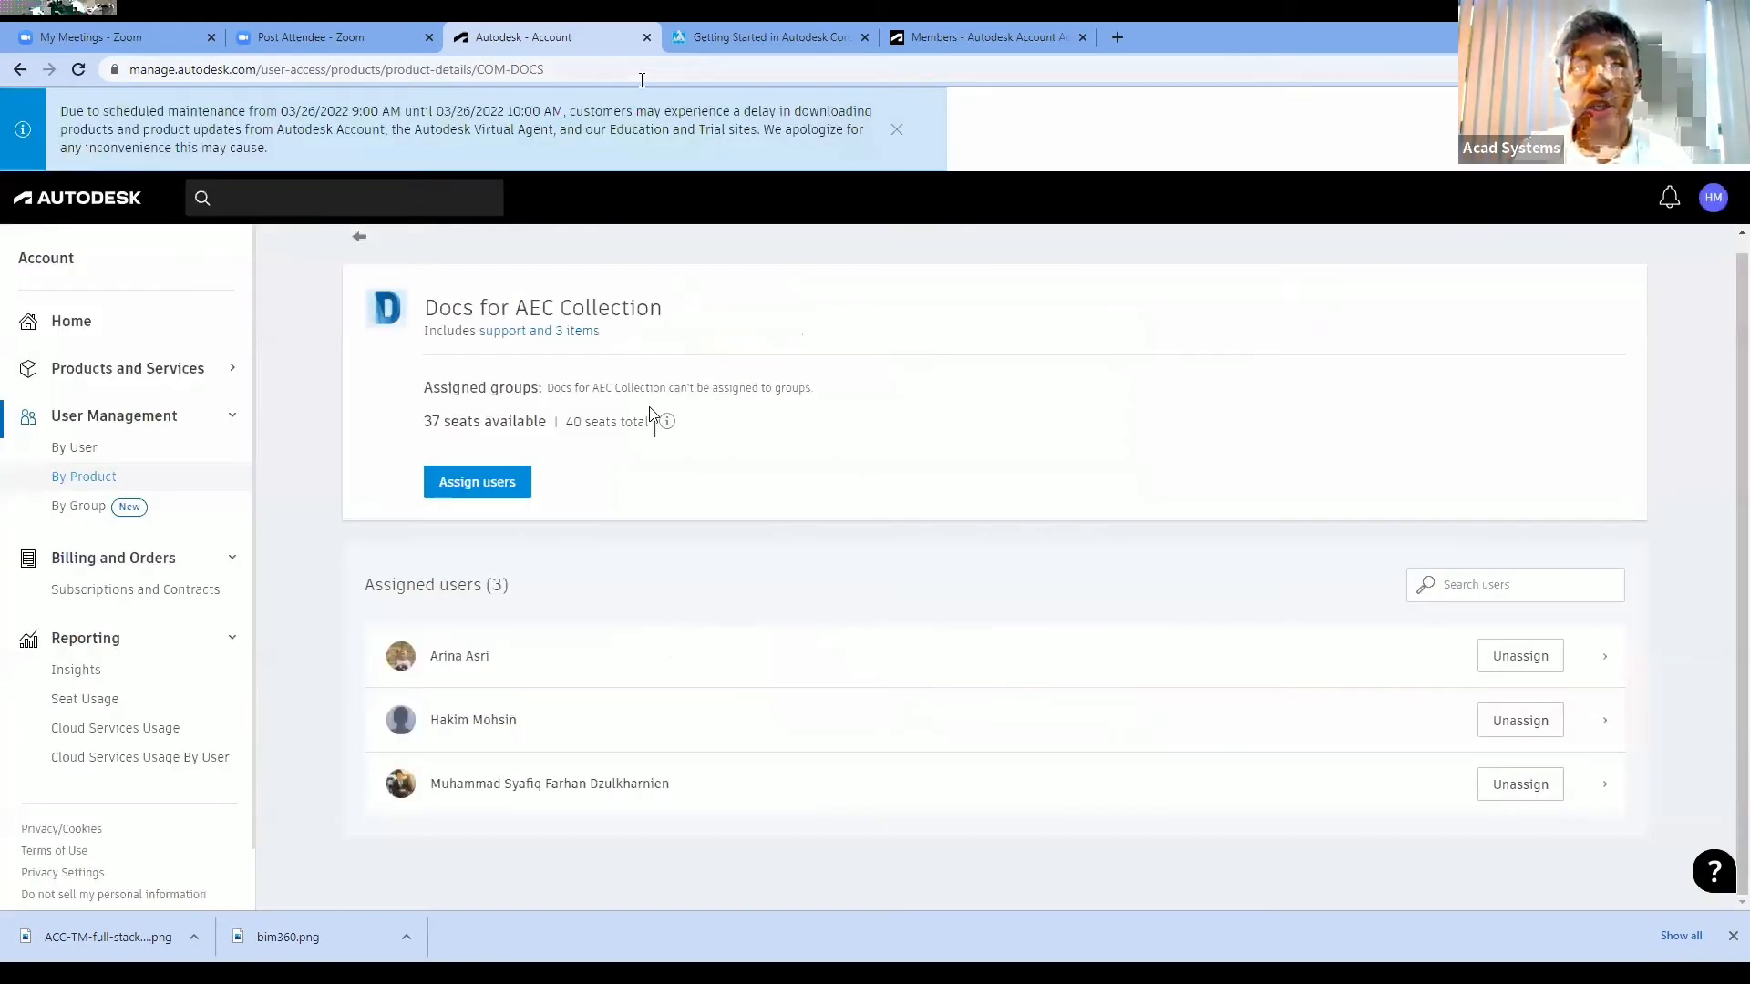
# - Return to Account Admin in Autodesk Construction Cloud, open the account settings for editing and highlight the account ID
pyautogui.click(968, 37)
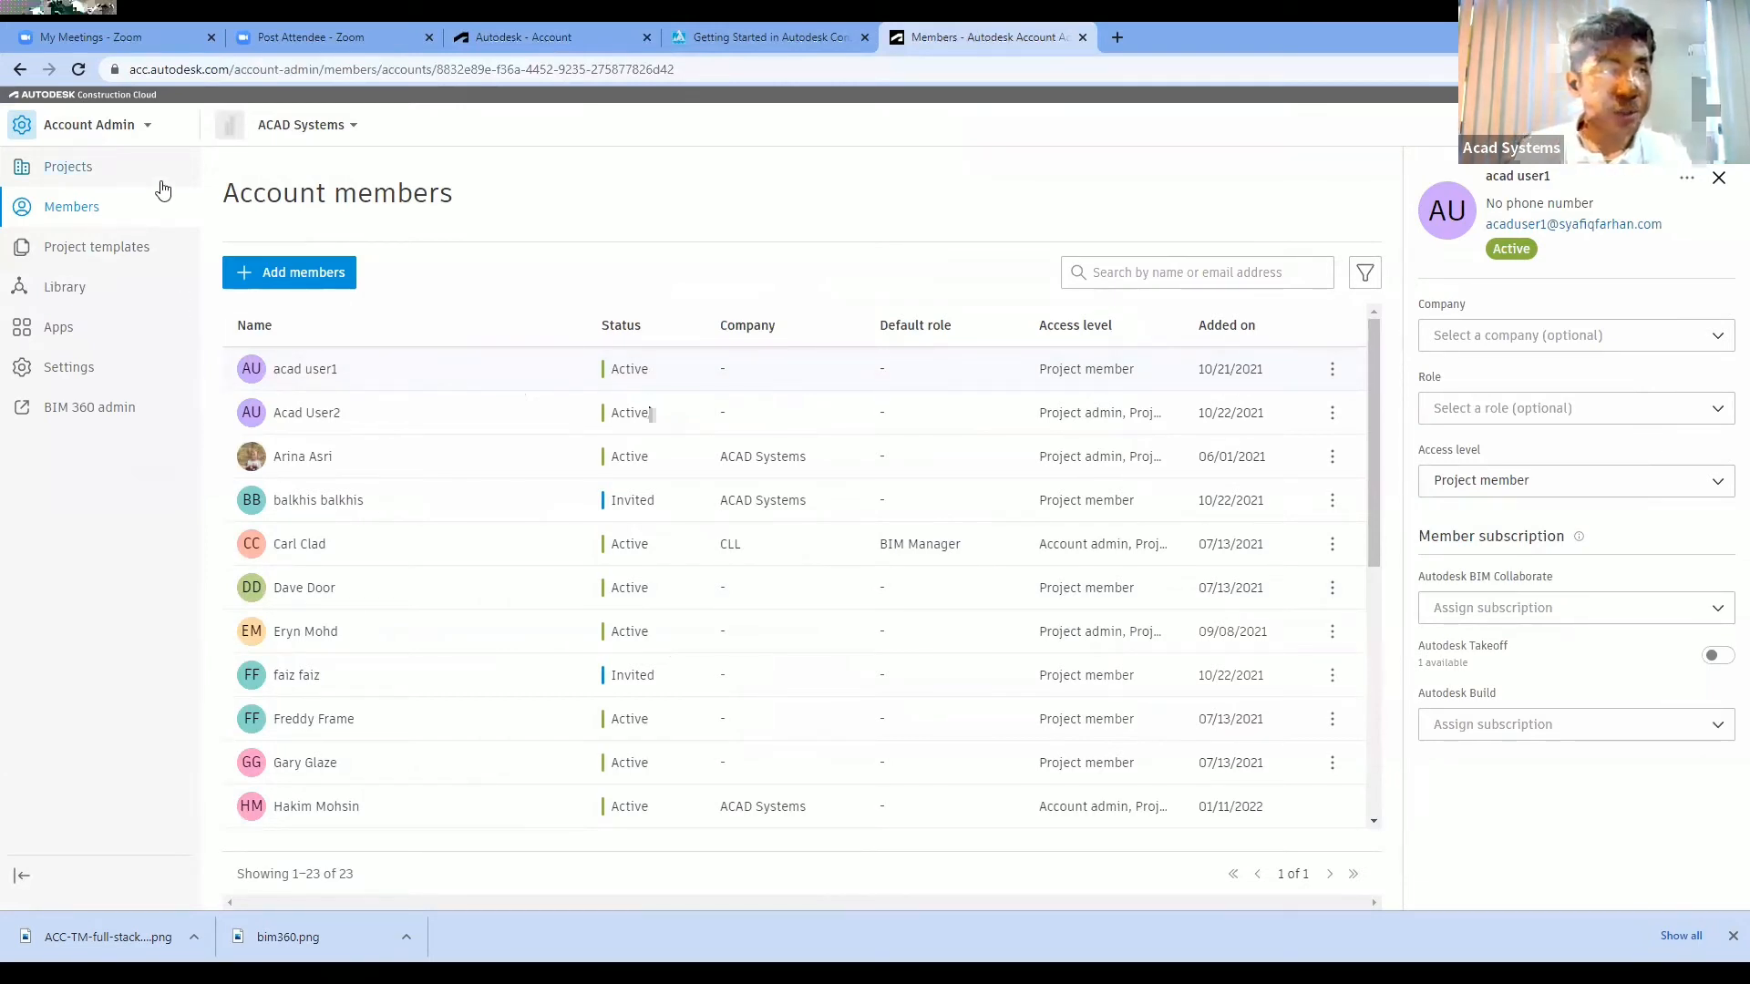
pyautogui.click(98, 372)
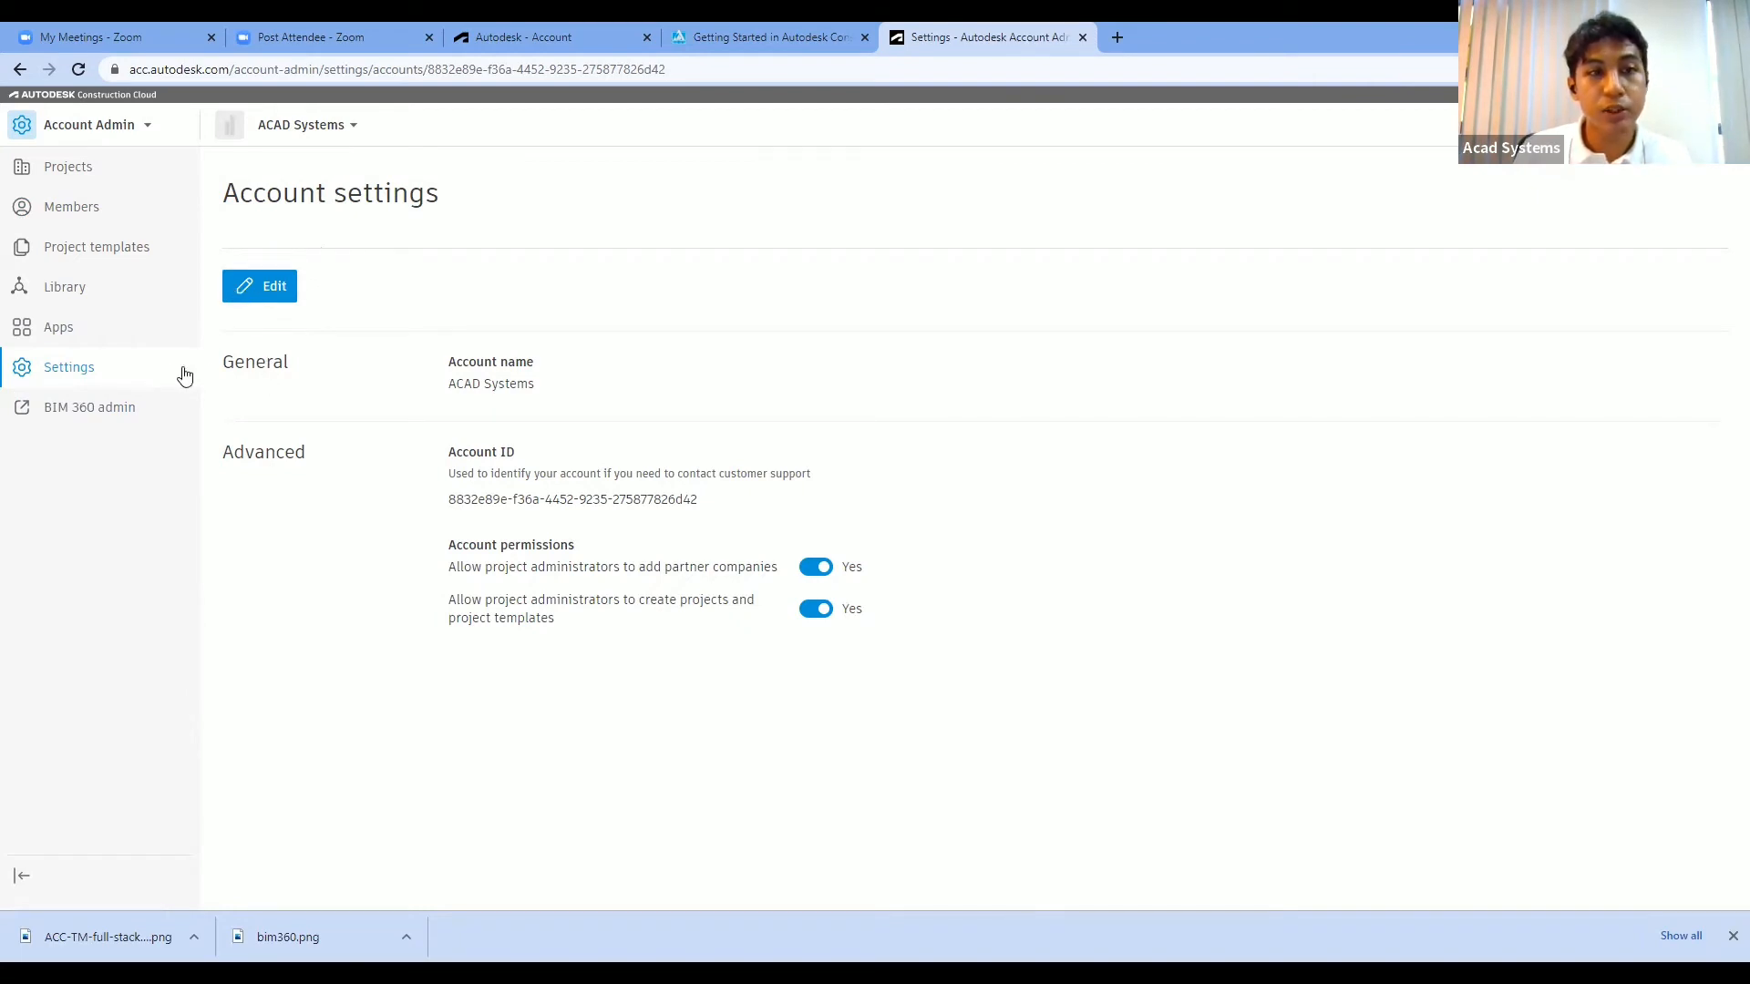
pyautogui.click(274, 288)
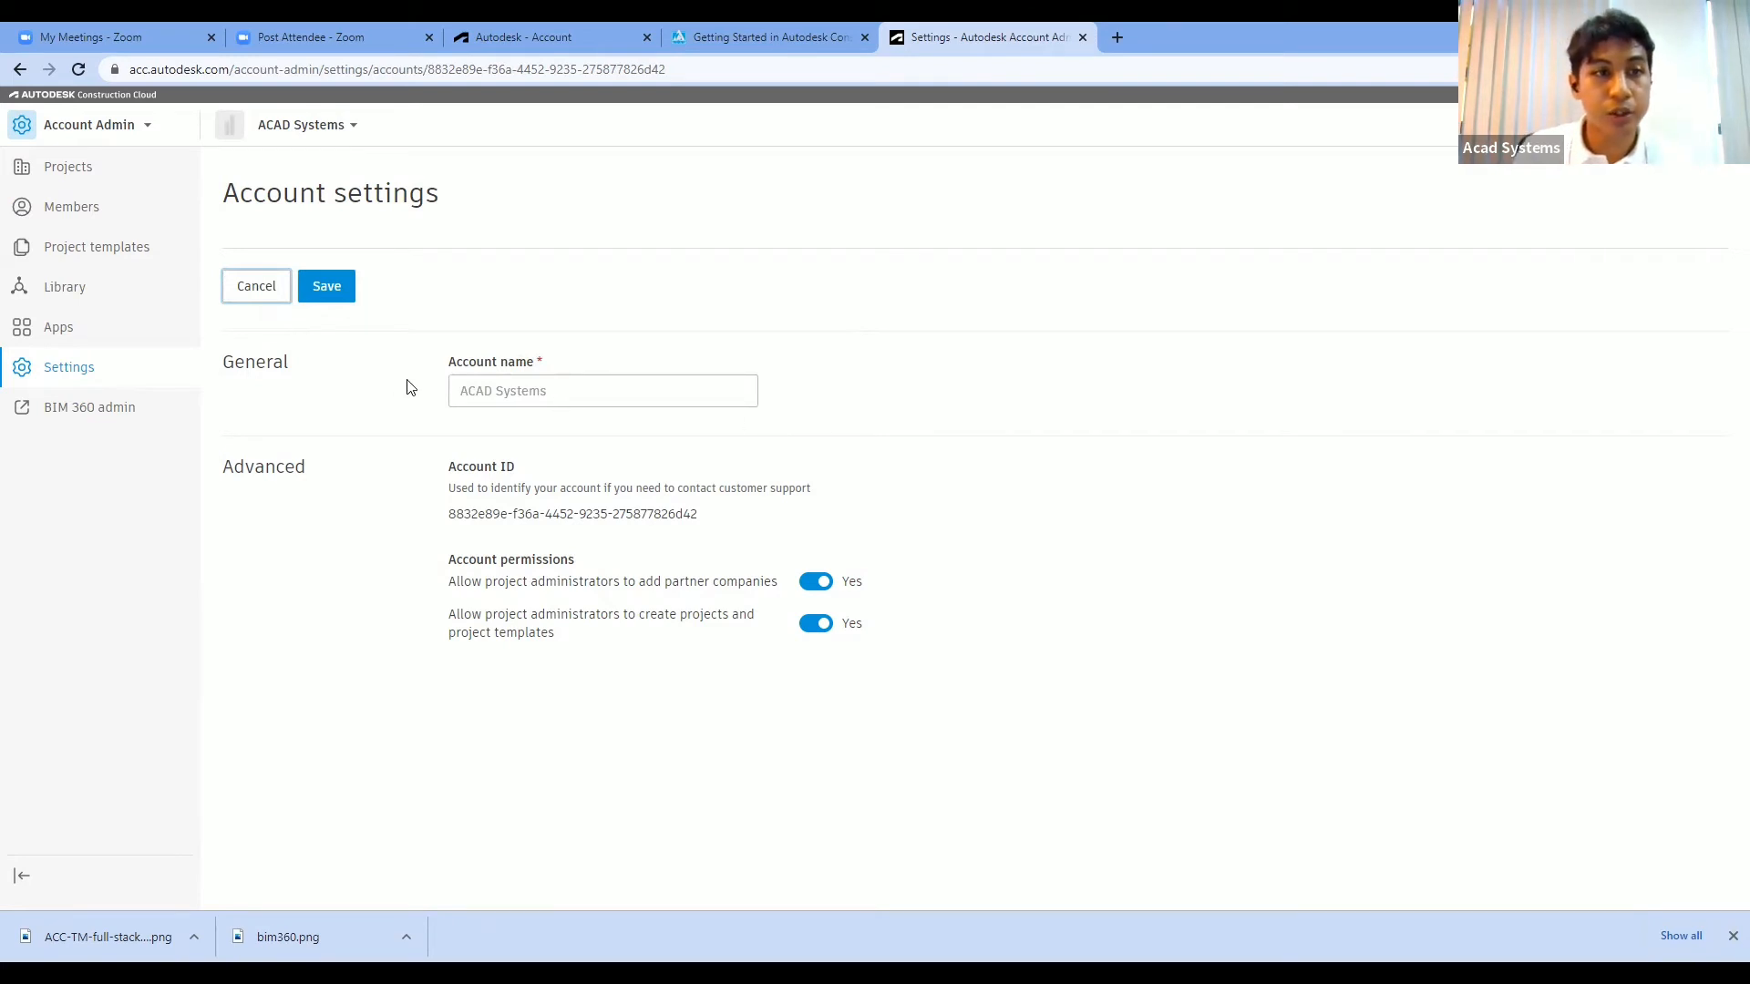
pyautogui.click(391, 464)
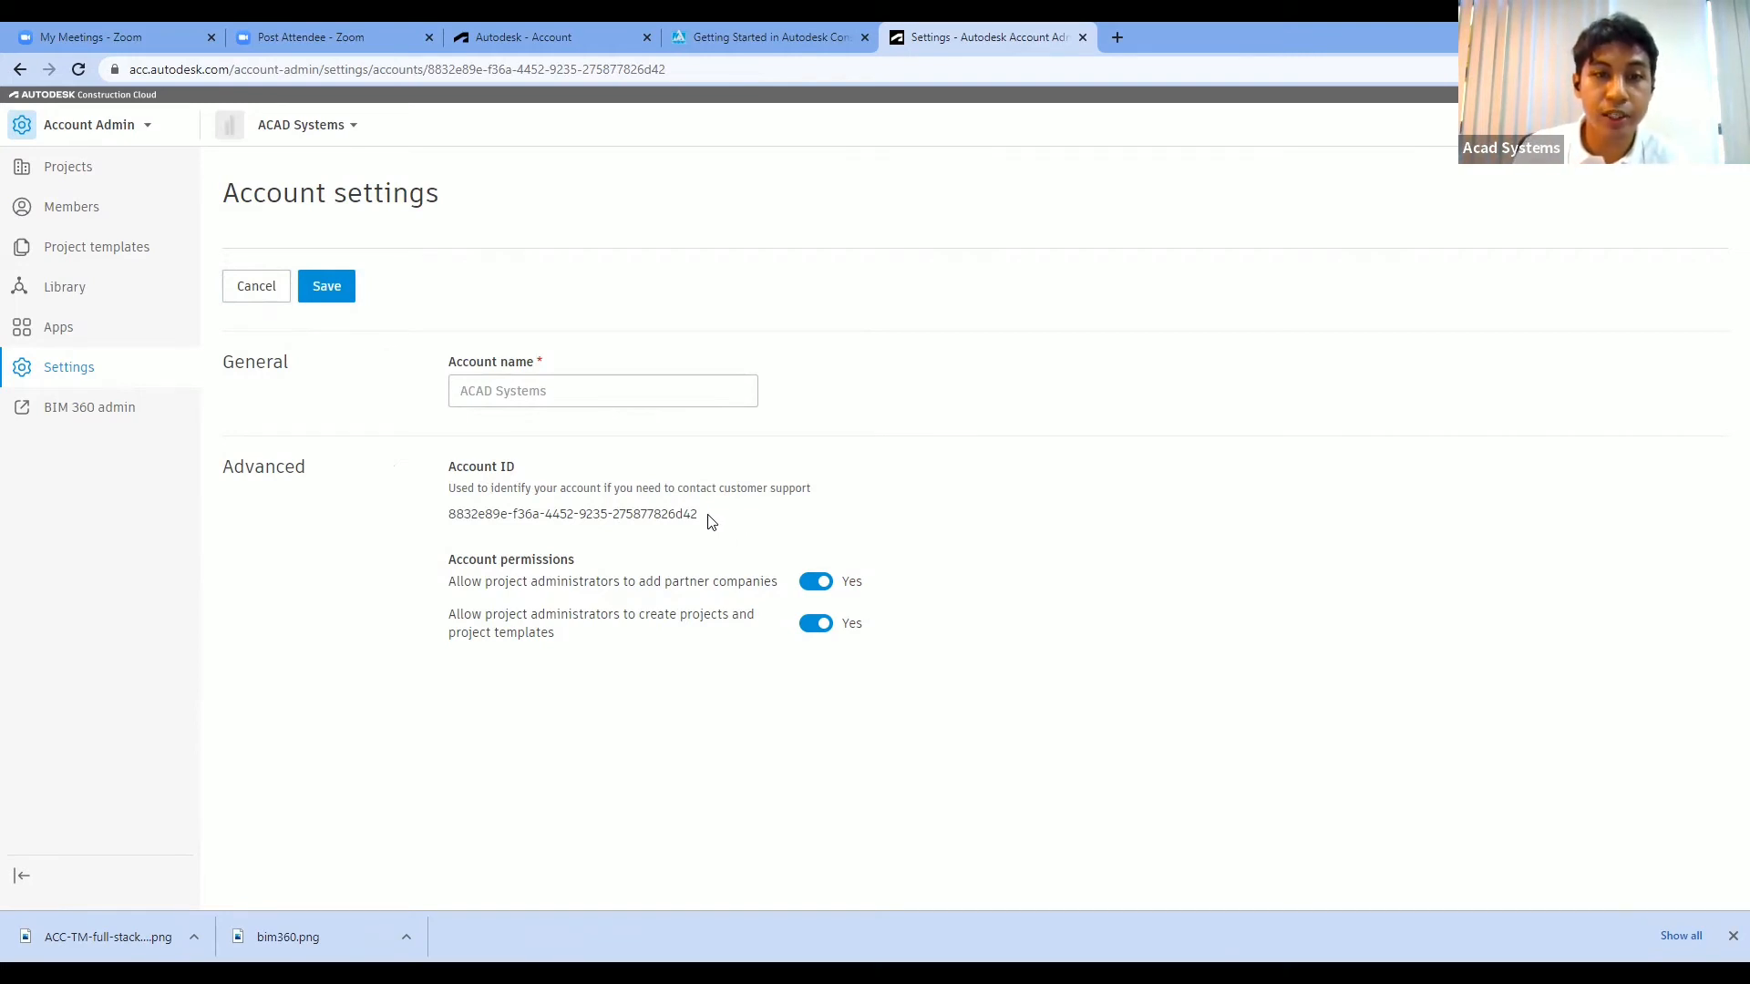
pyautogui.moveTo(699, 515); pyautogui.dragTo(445, 527)
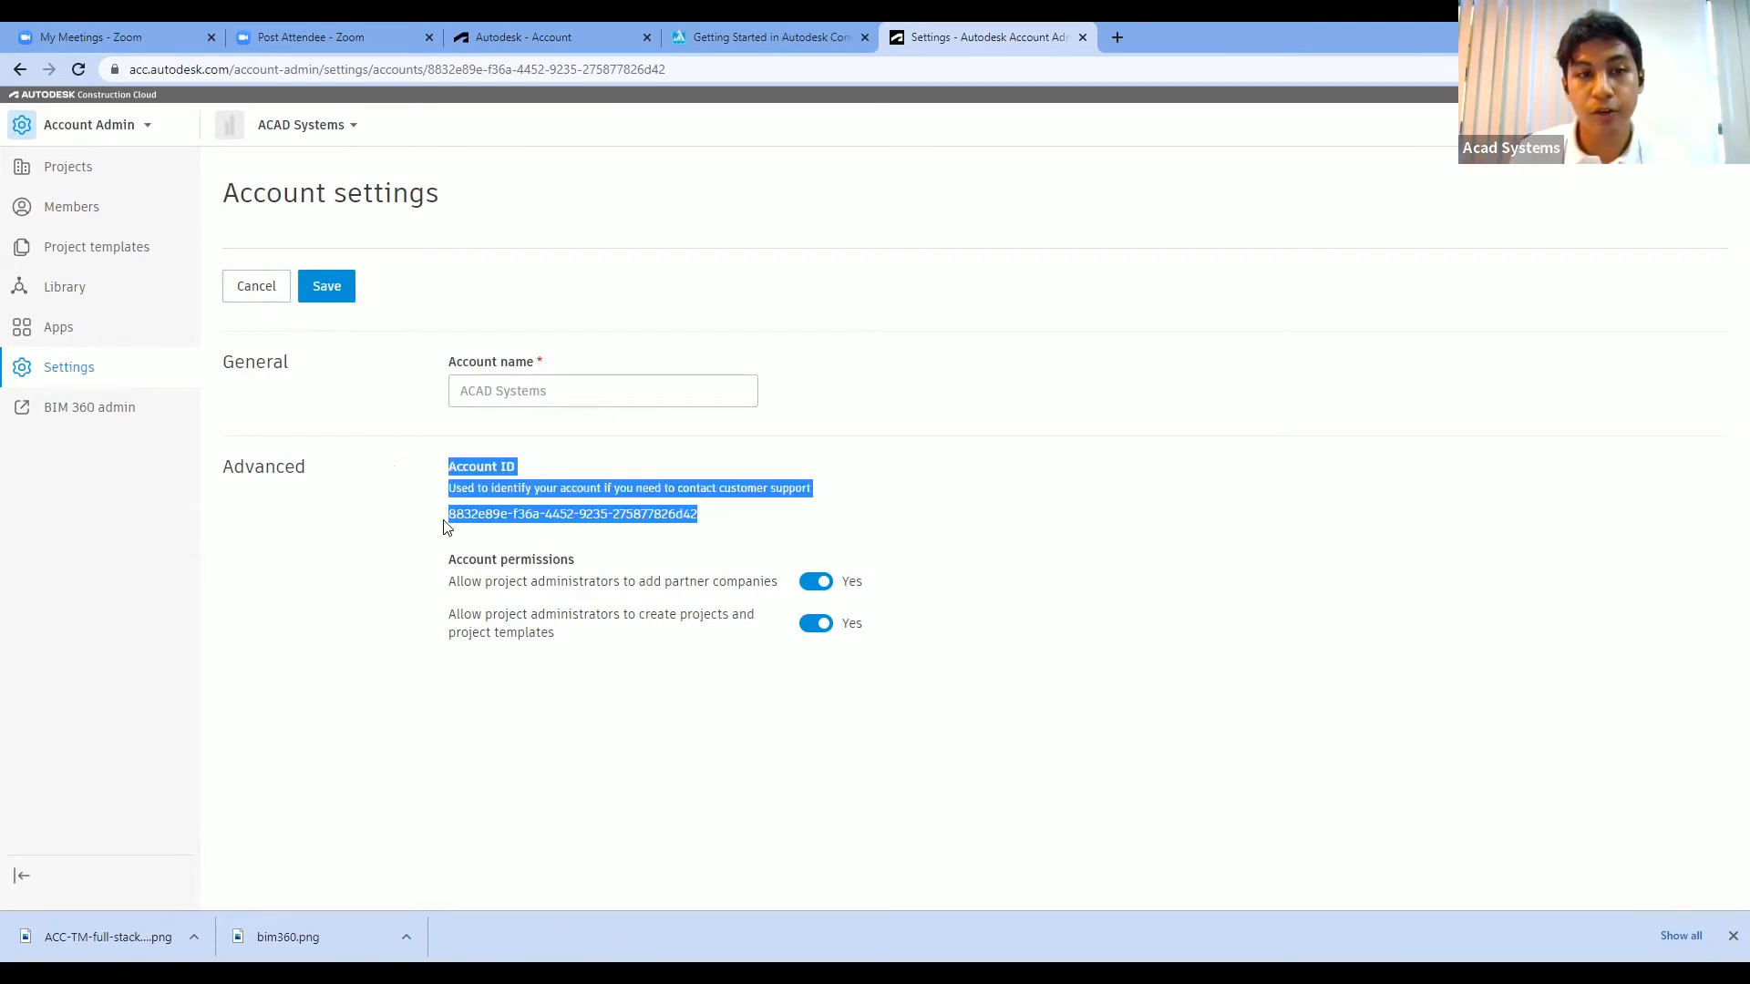
# - Leave the account settings, browse the account's active projects and open project LTU 1
pyautogui.click(1057, 510)
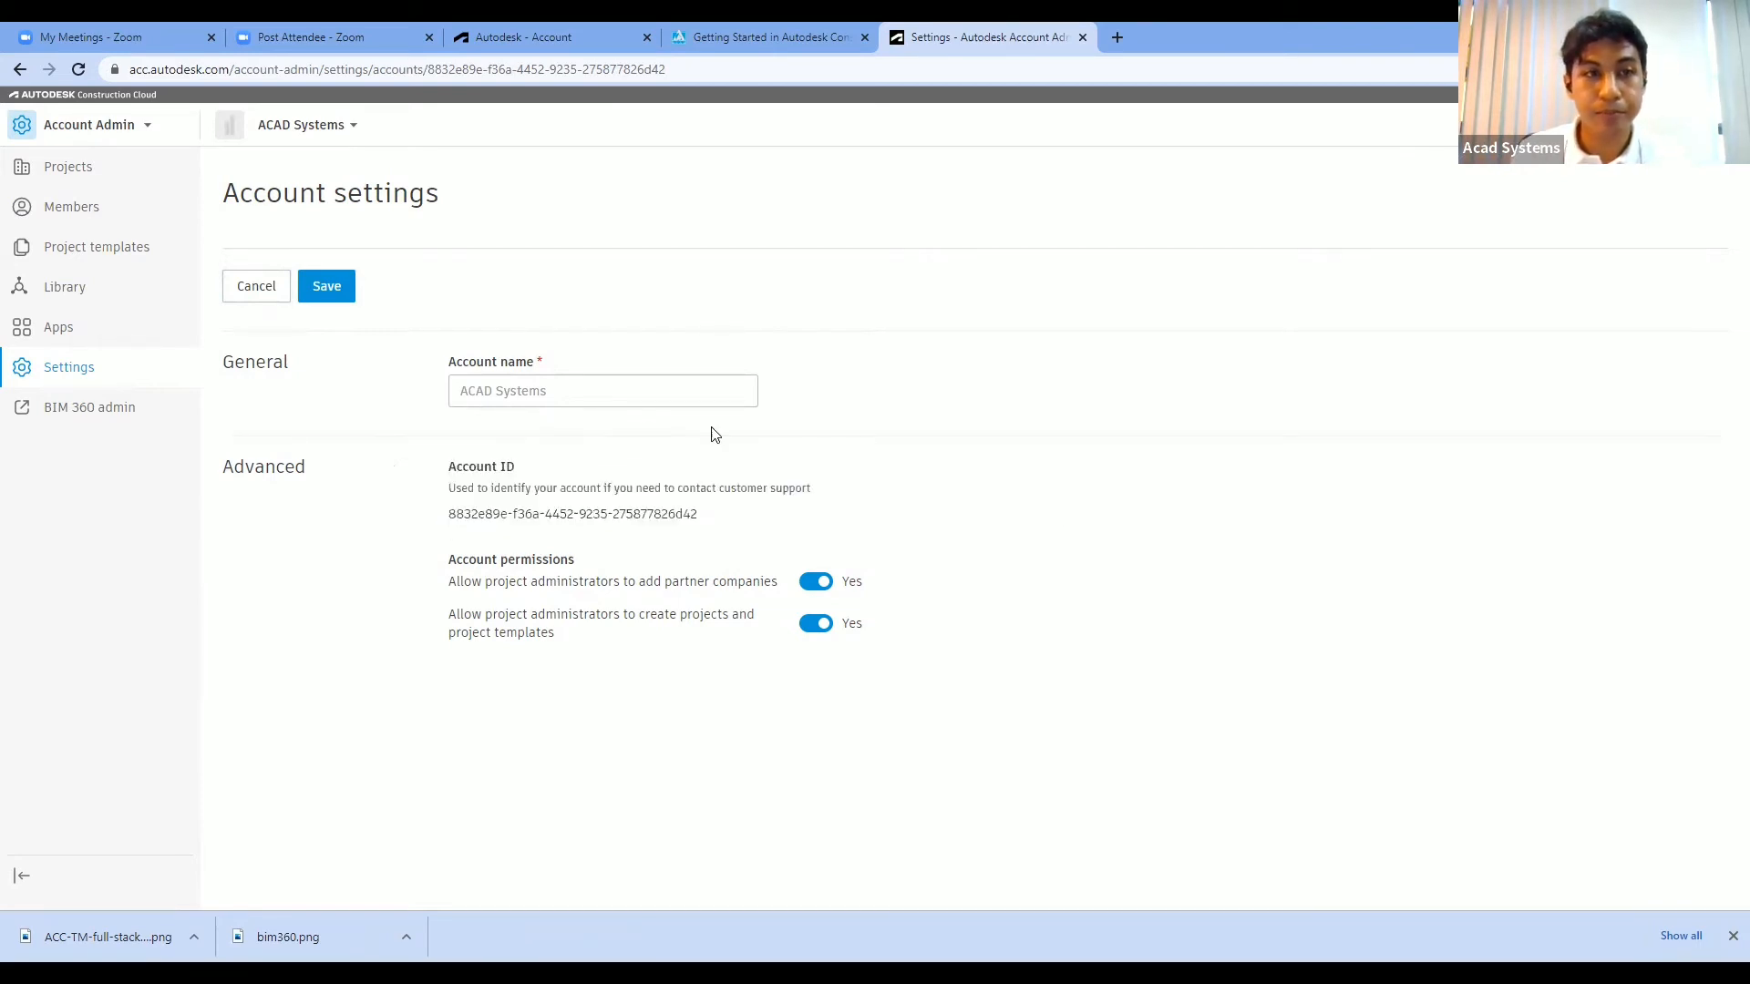
pyautogui.click(96, 169)
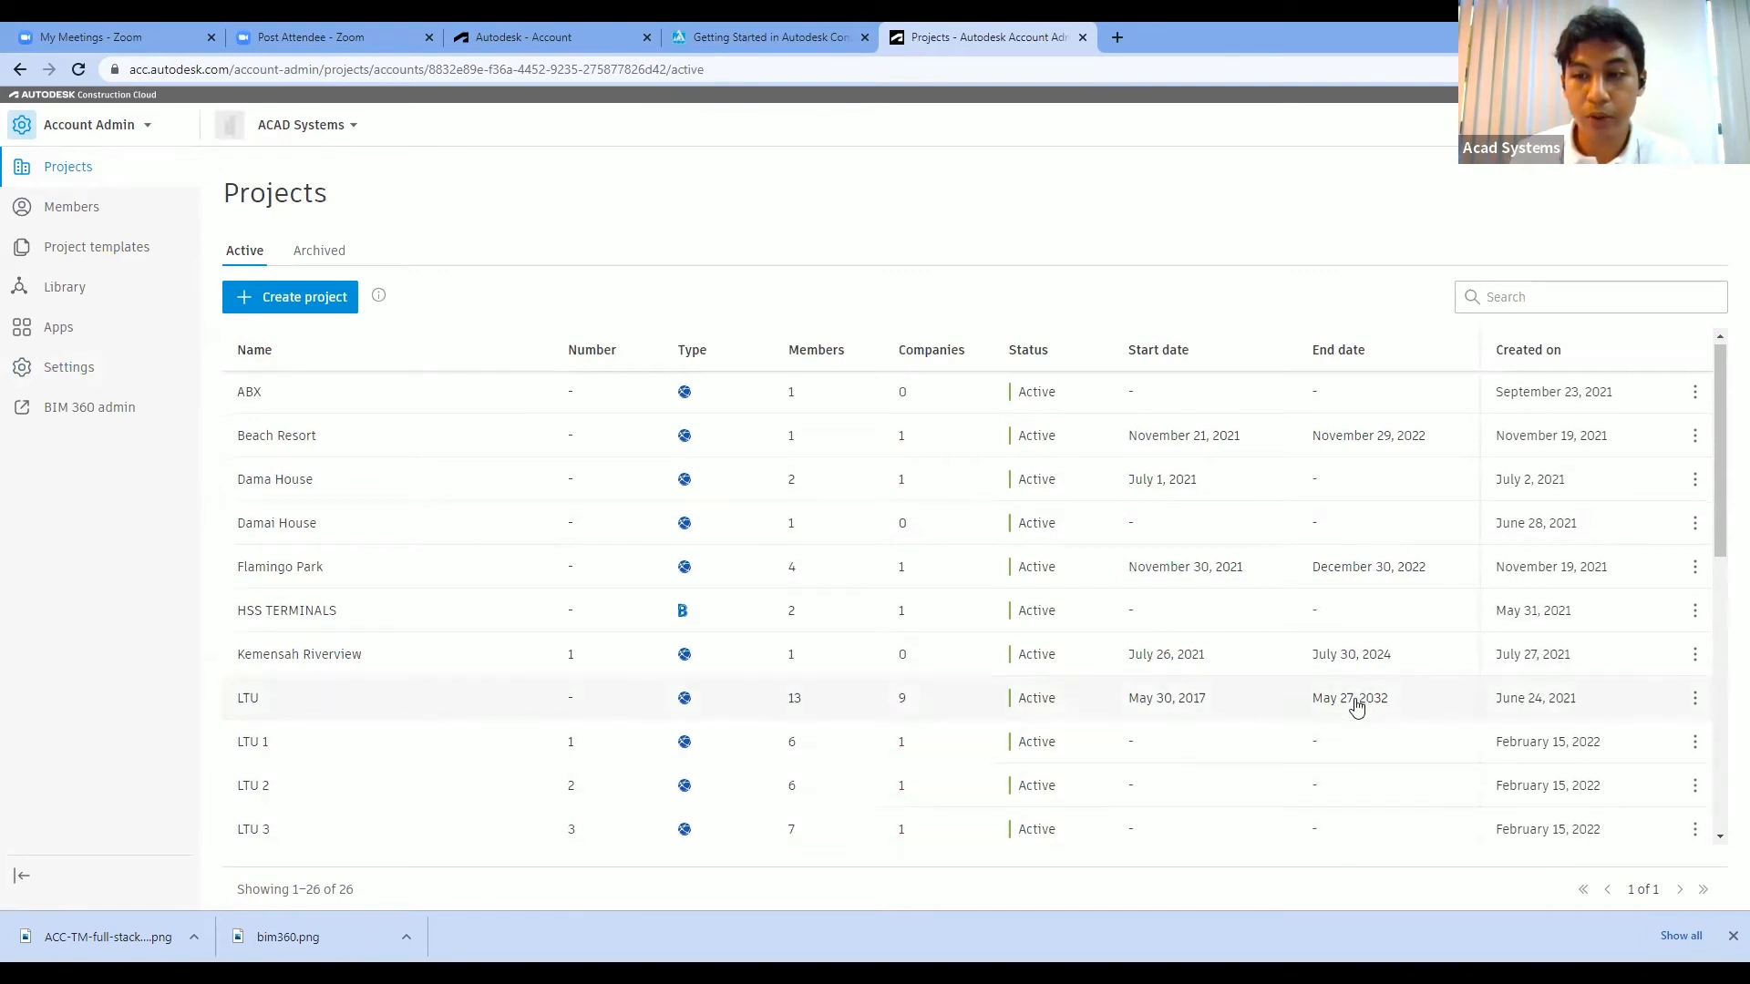
pyautogui.scroll(-2, 1348, 707)
pyautogui.scroll(1, 419, 544)
pyautogui.scroll(1, 420, 545)
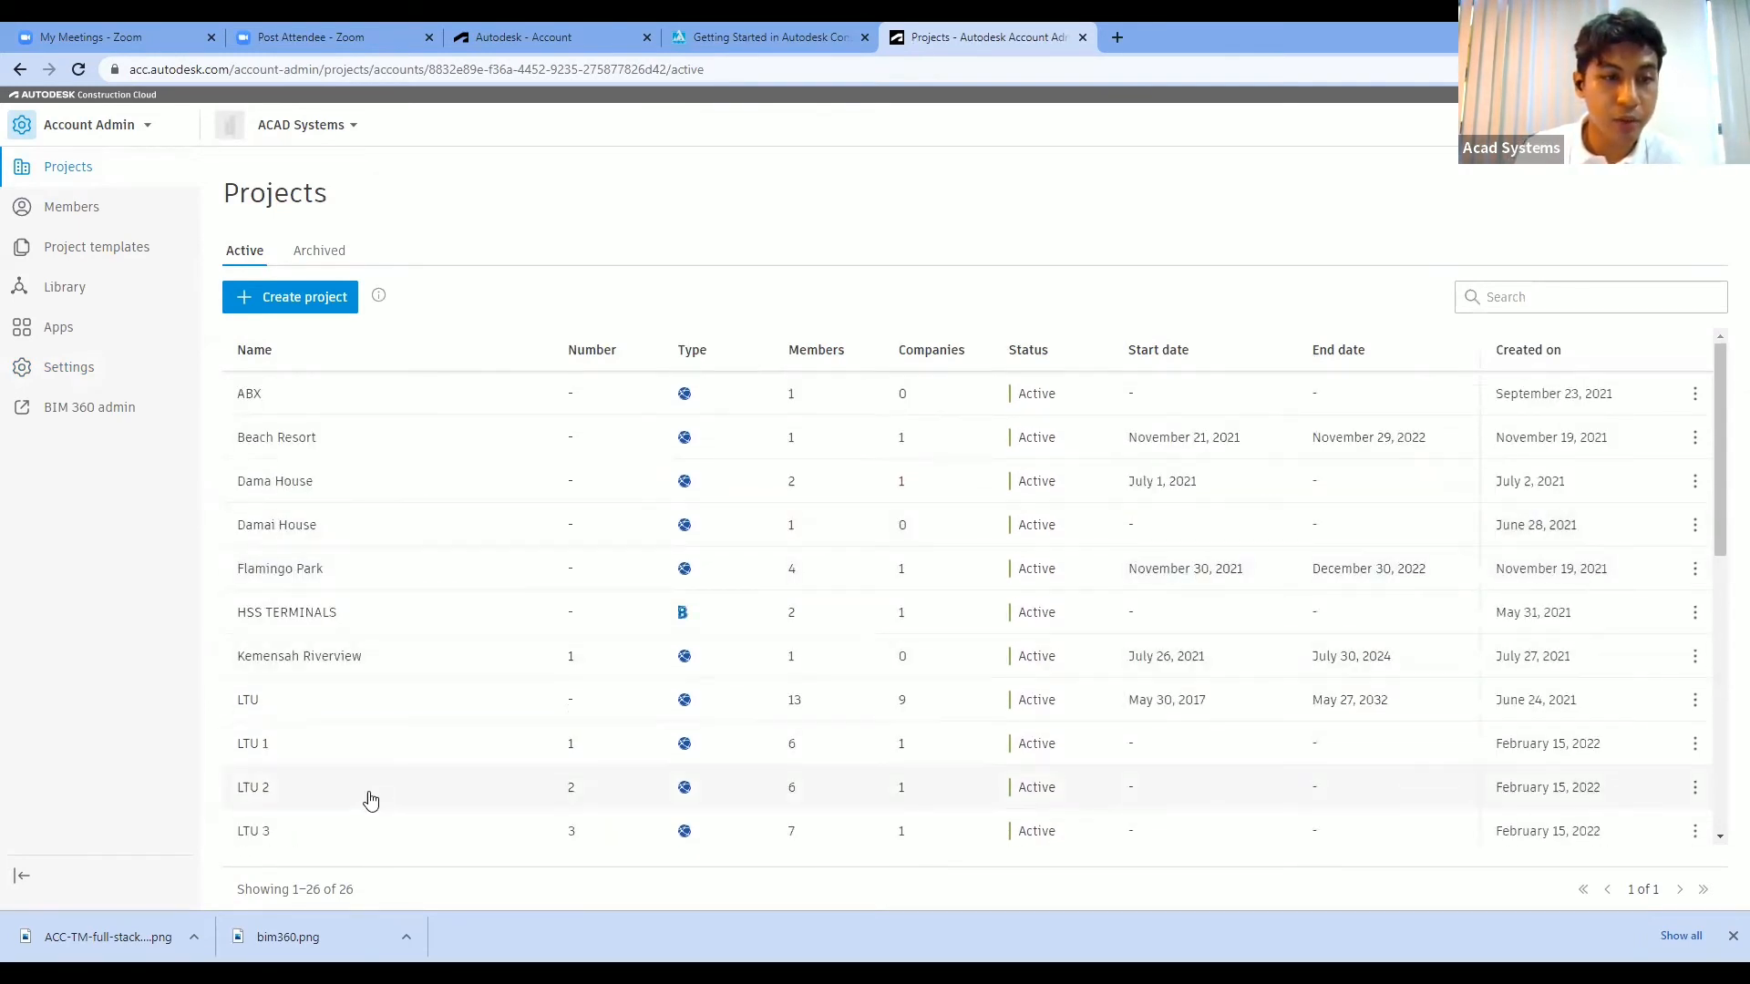
pyautogui.click(308, 756)
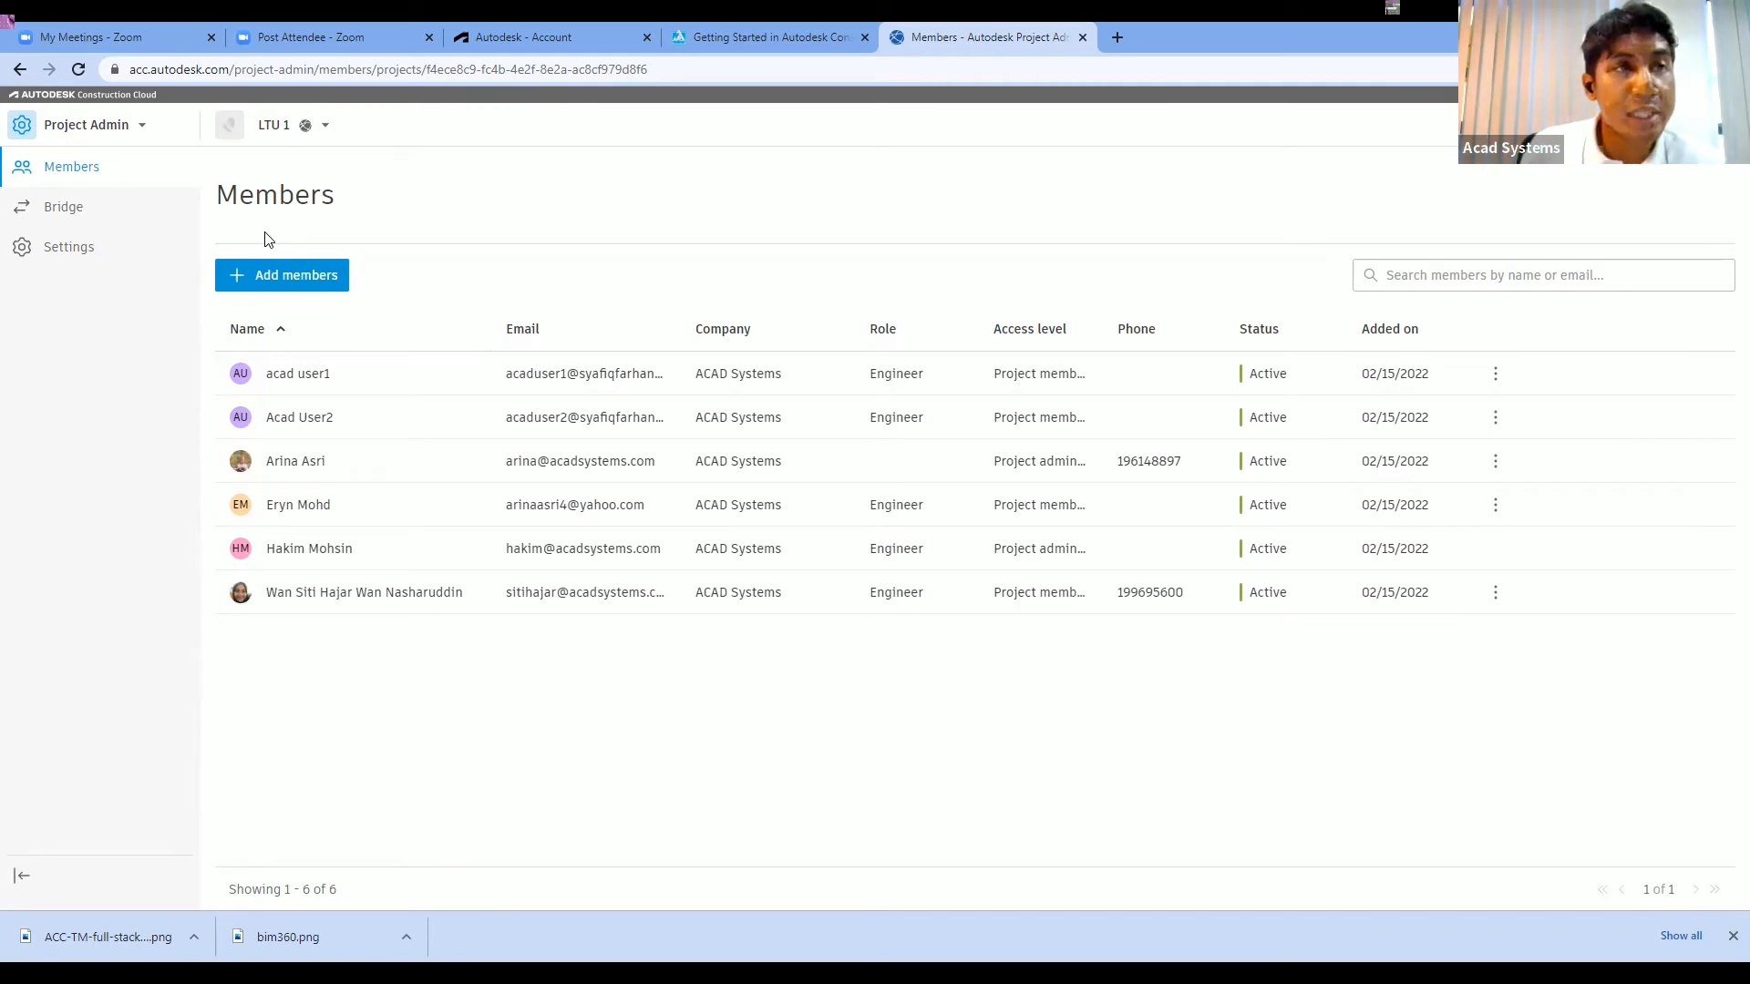
# - Look through the product modules available in LTU 1 and the list of other projects without switching to any
pyautogui.click(87, 137)
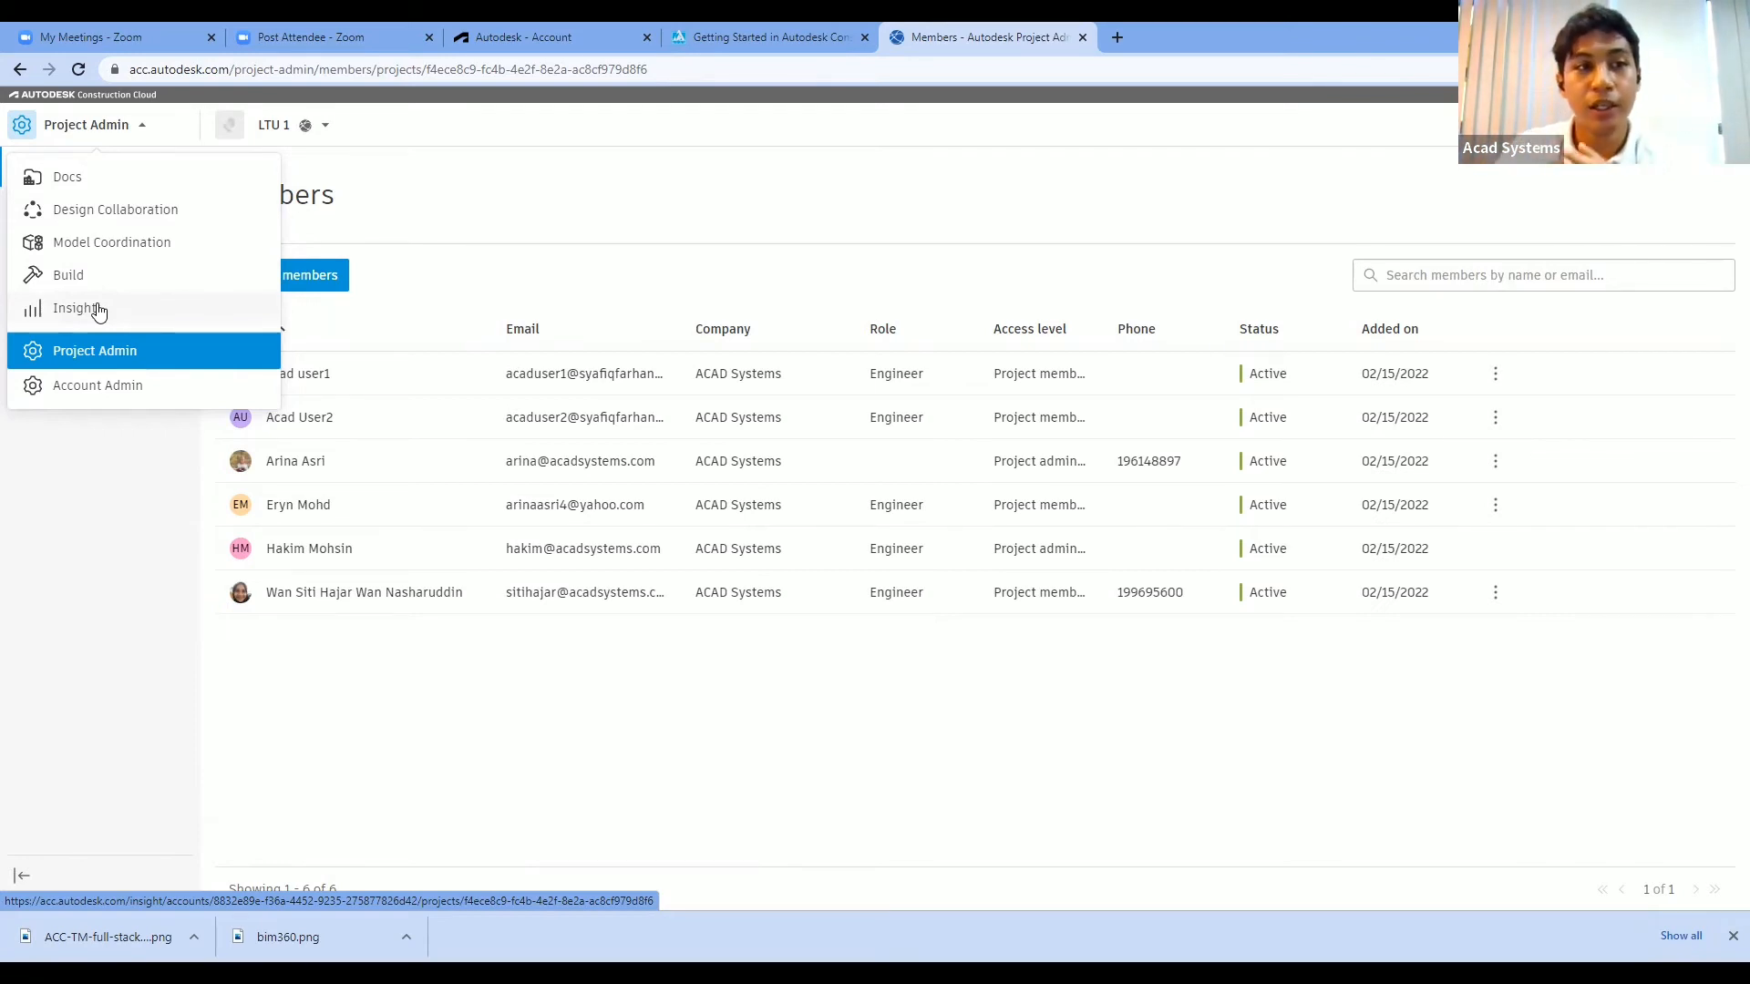
pyautogui.click(87, 375)
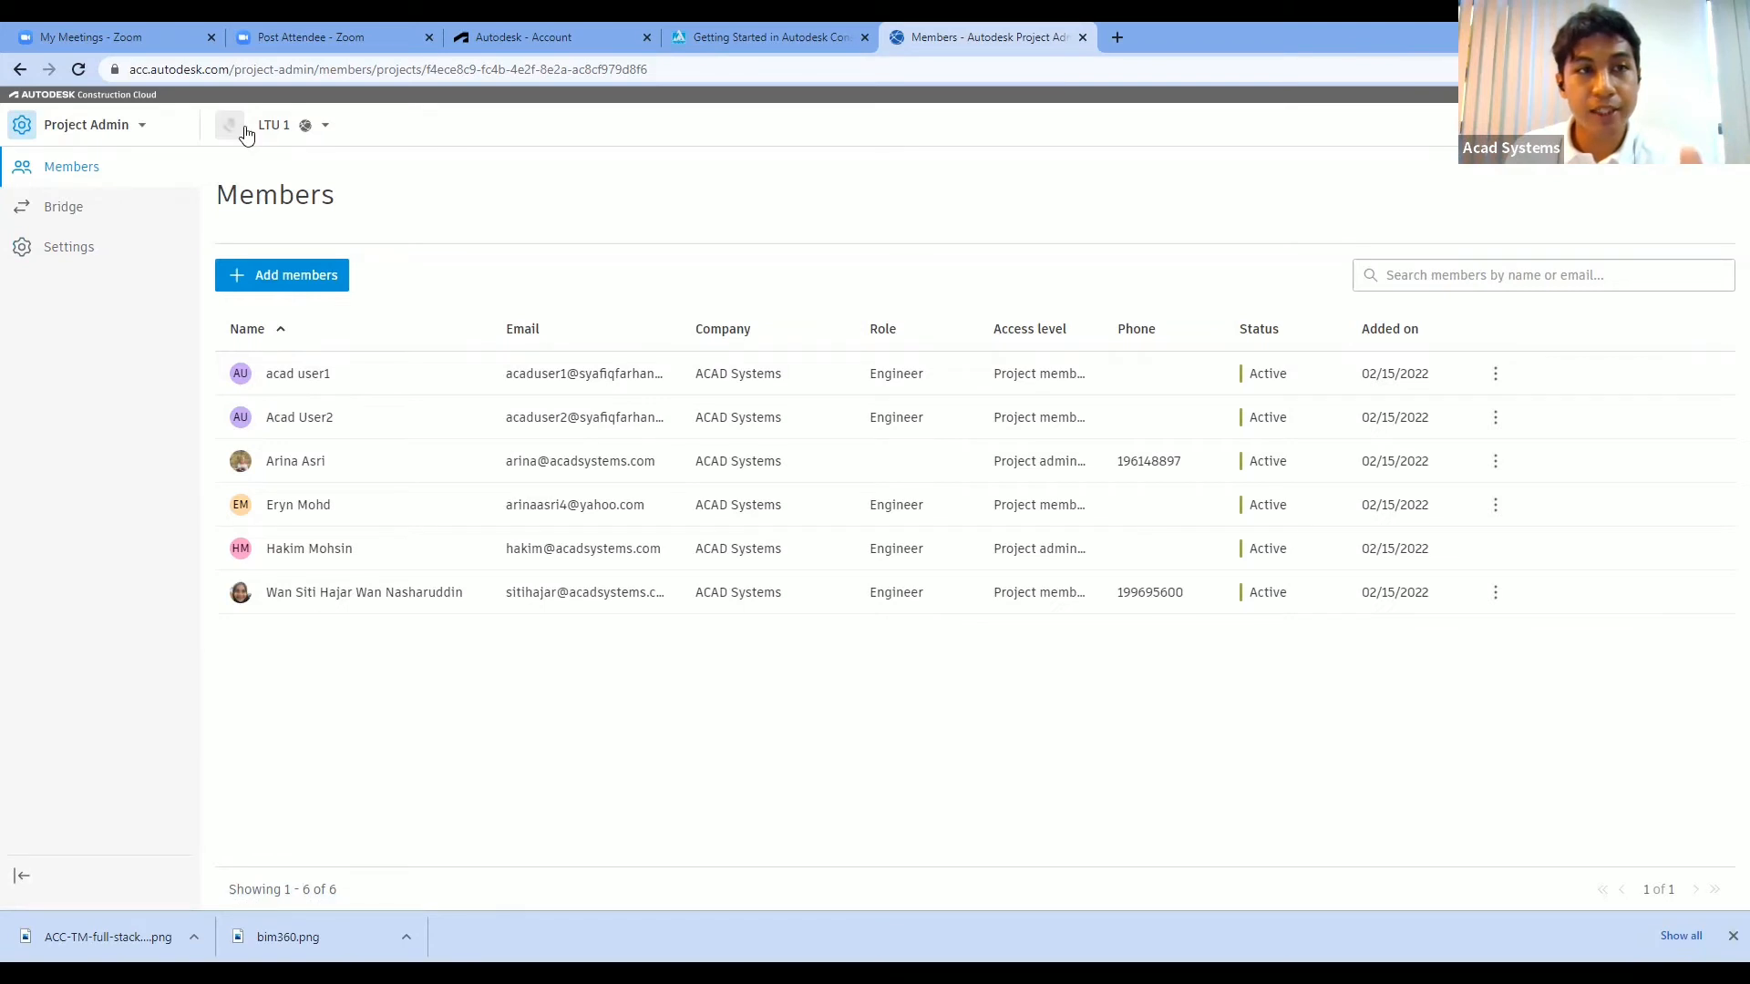
pyautogui.click(312, 132)
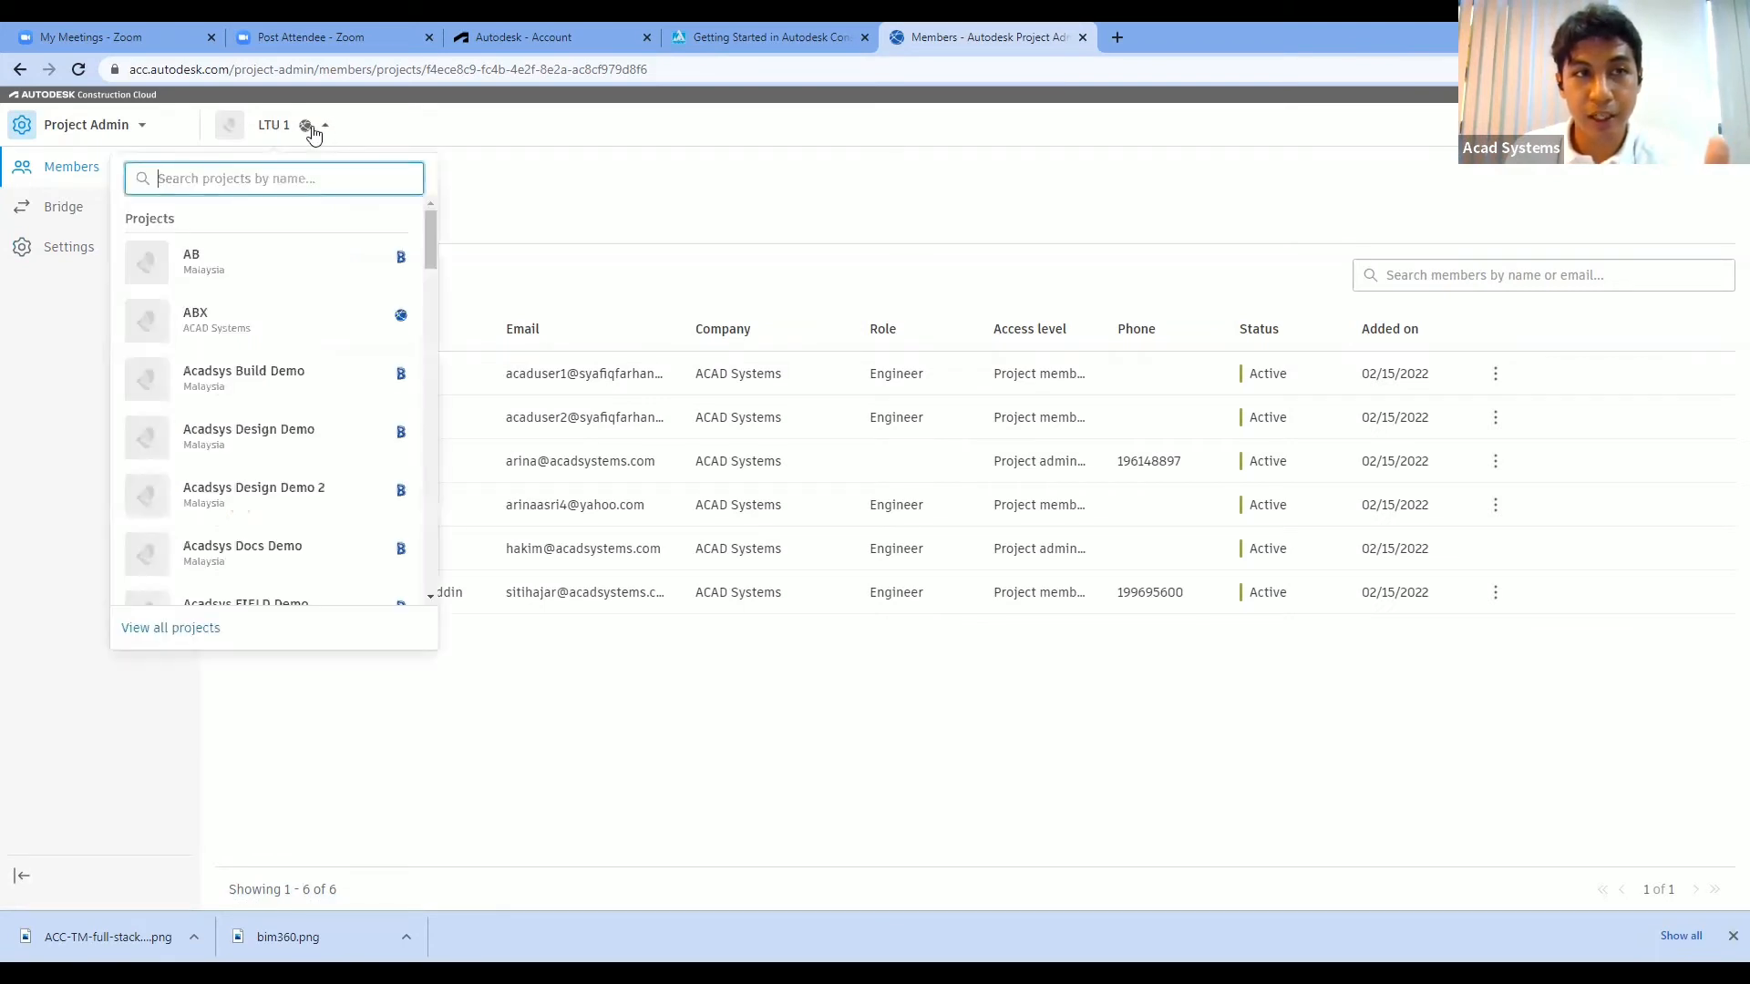
pyautogui.scroll(-4, 269, 378)
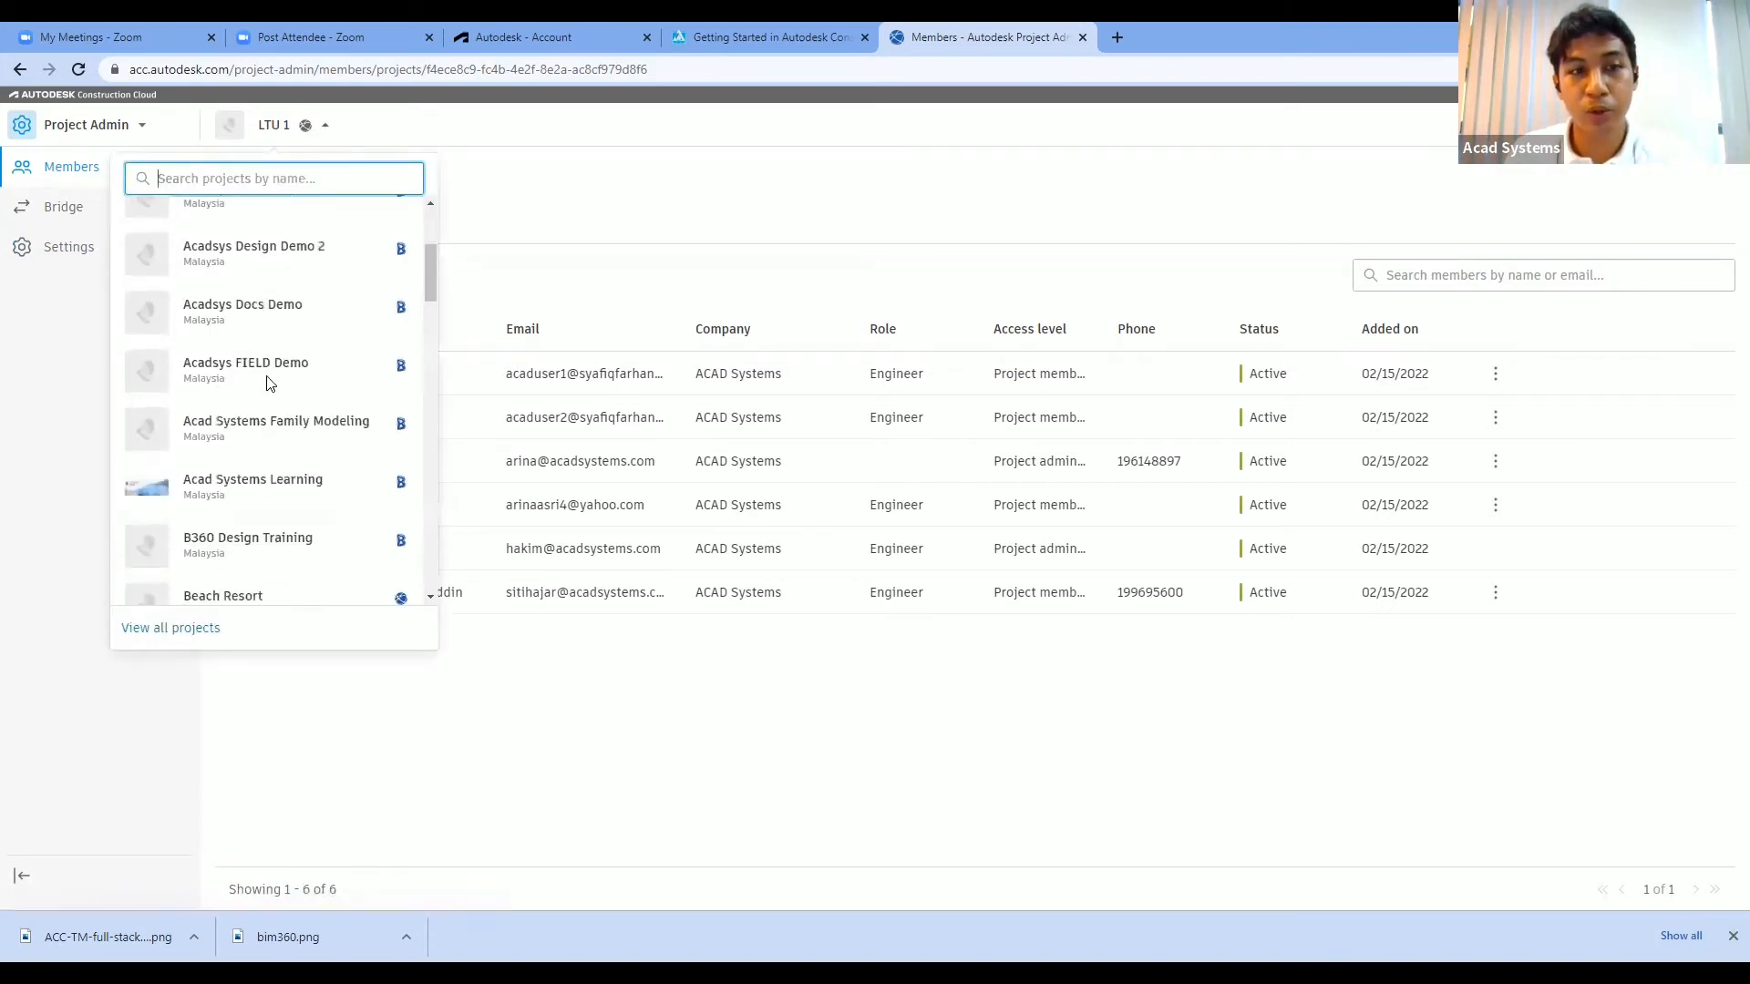
pyautogui.click(492, 192)
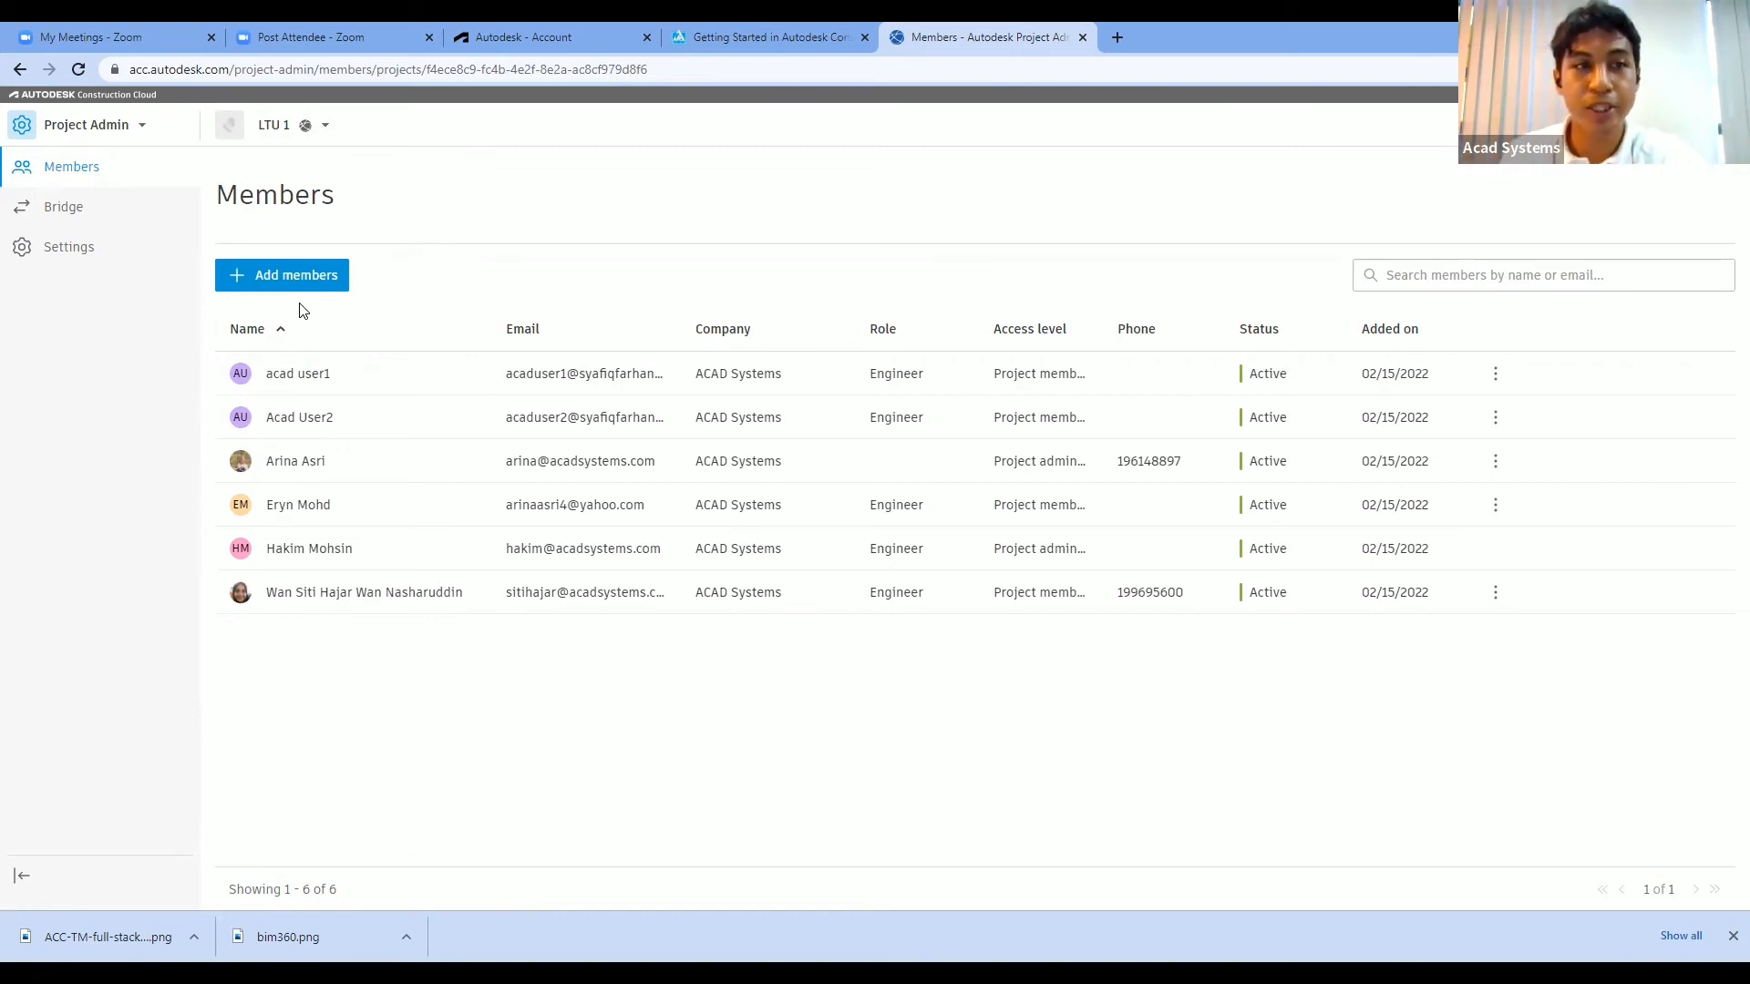
# - Open the form for adding project members and review its company, role, access level and product invitation options
pyautogui.click(308, 276)
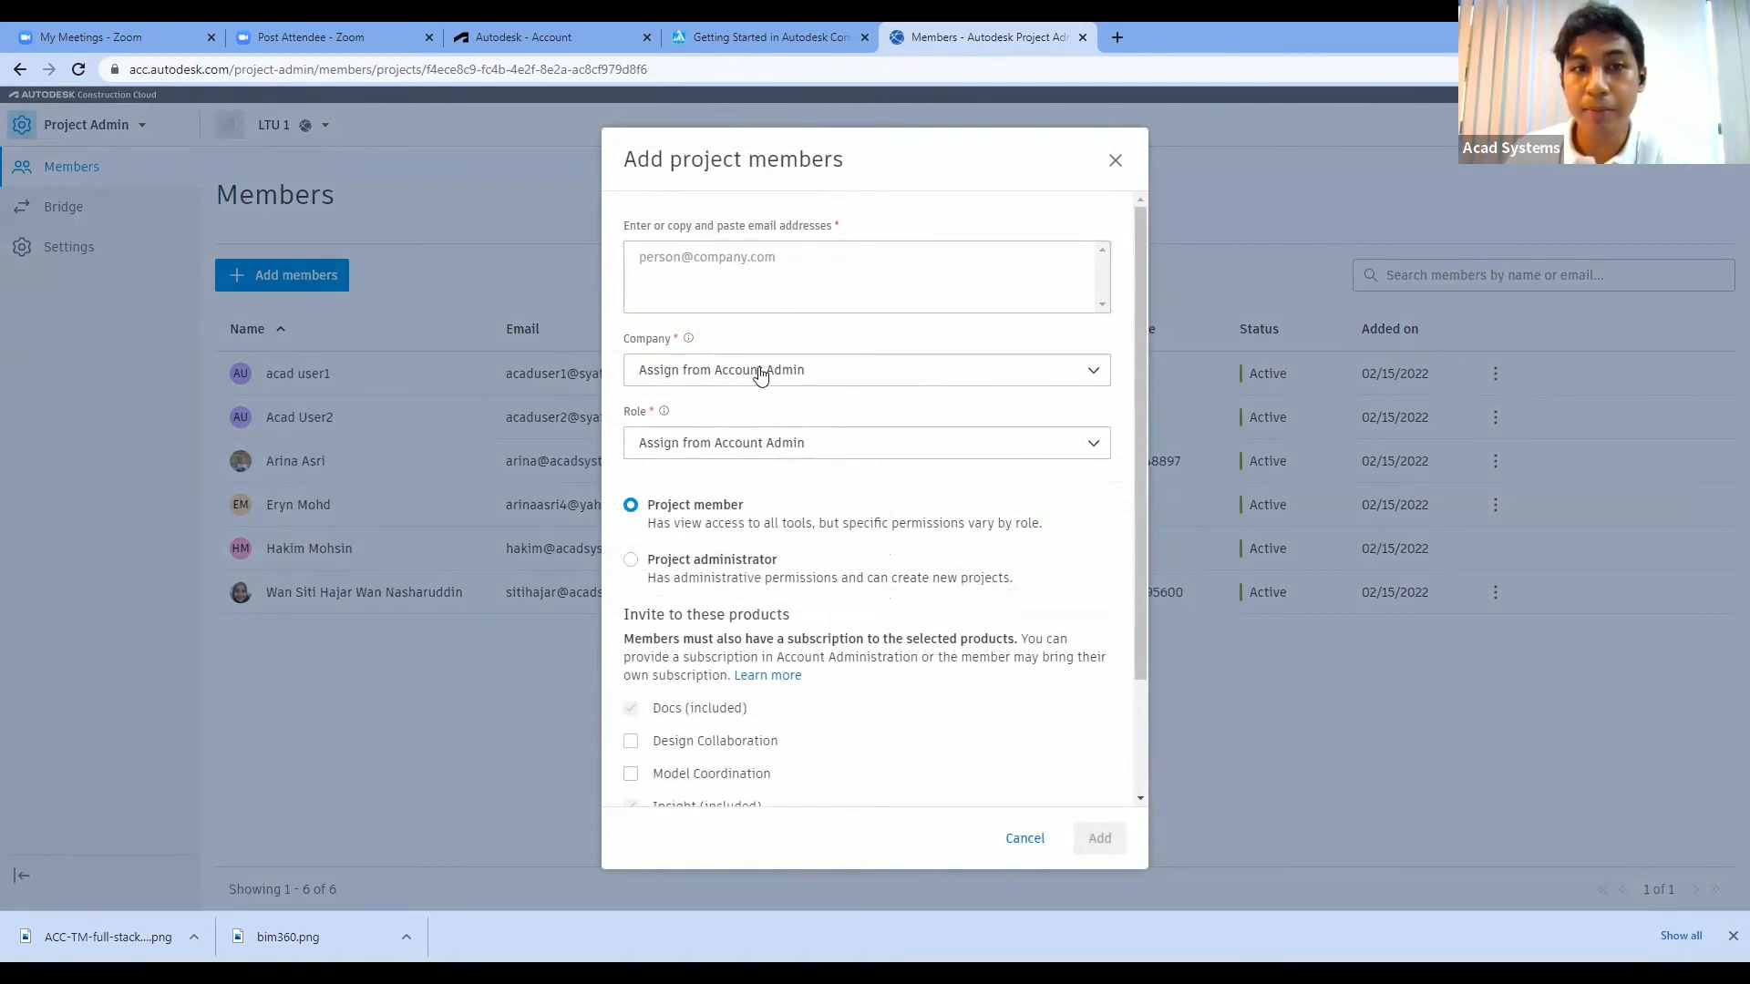
pyautogui.scroll(-1, 728, 437)
pyautogui.scroll(-1, 727, 438)
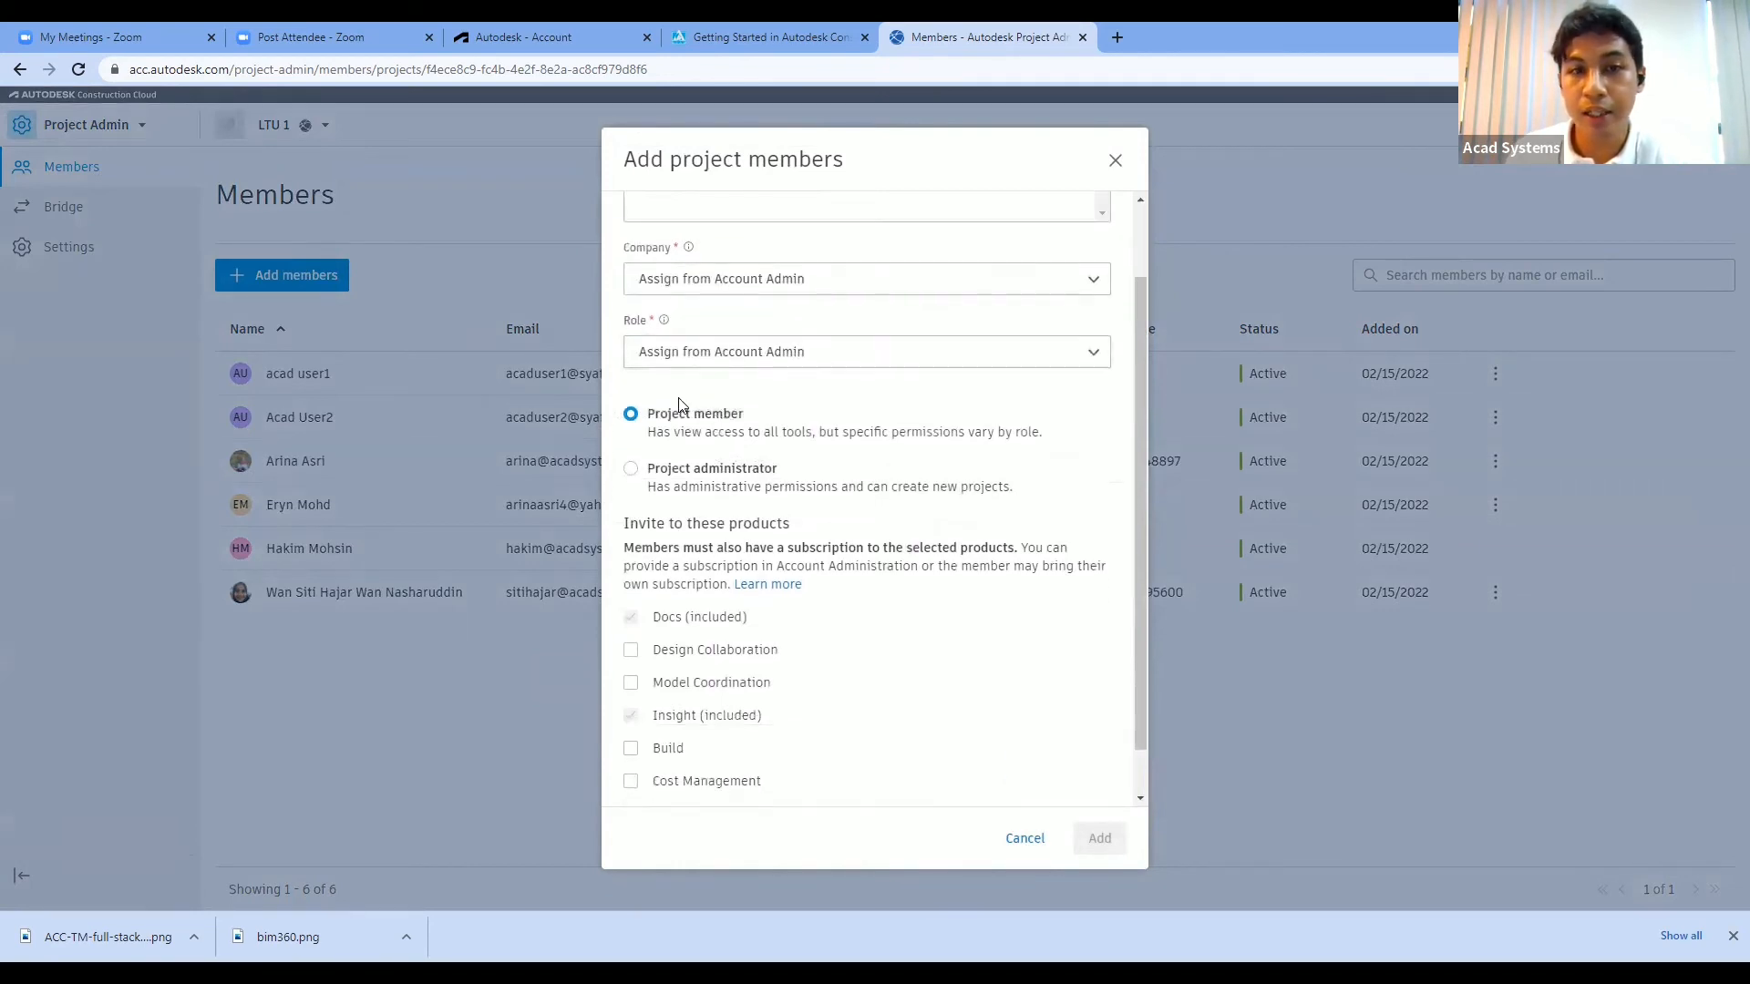
pyautogui.scroll(-1, 627, 444)
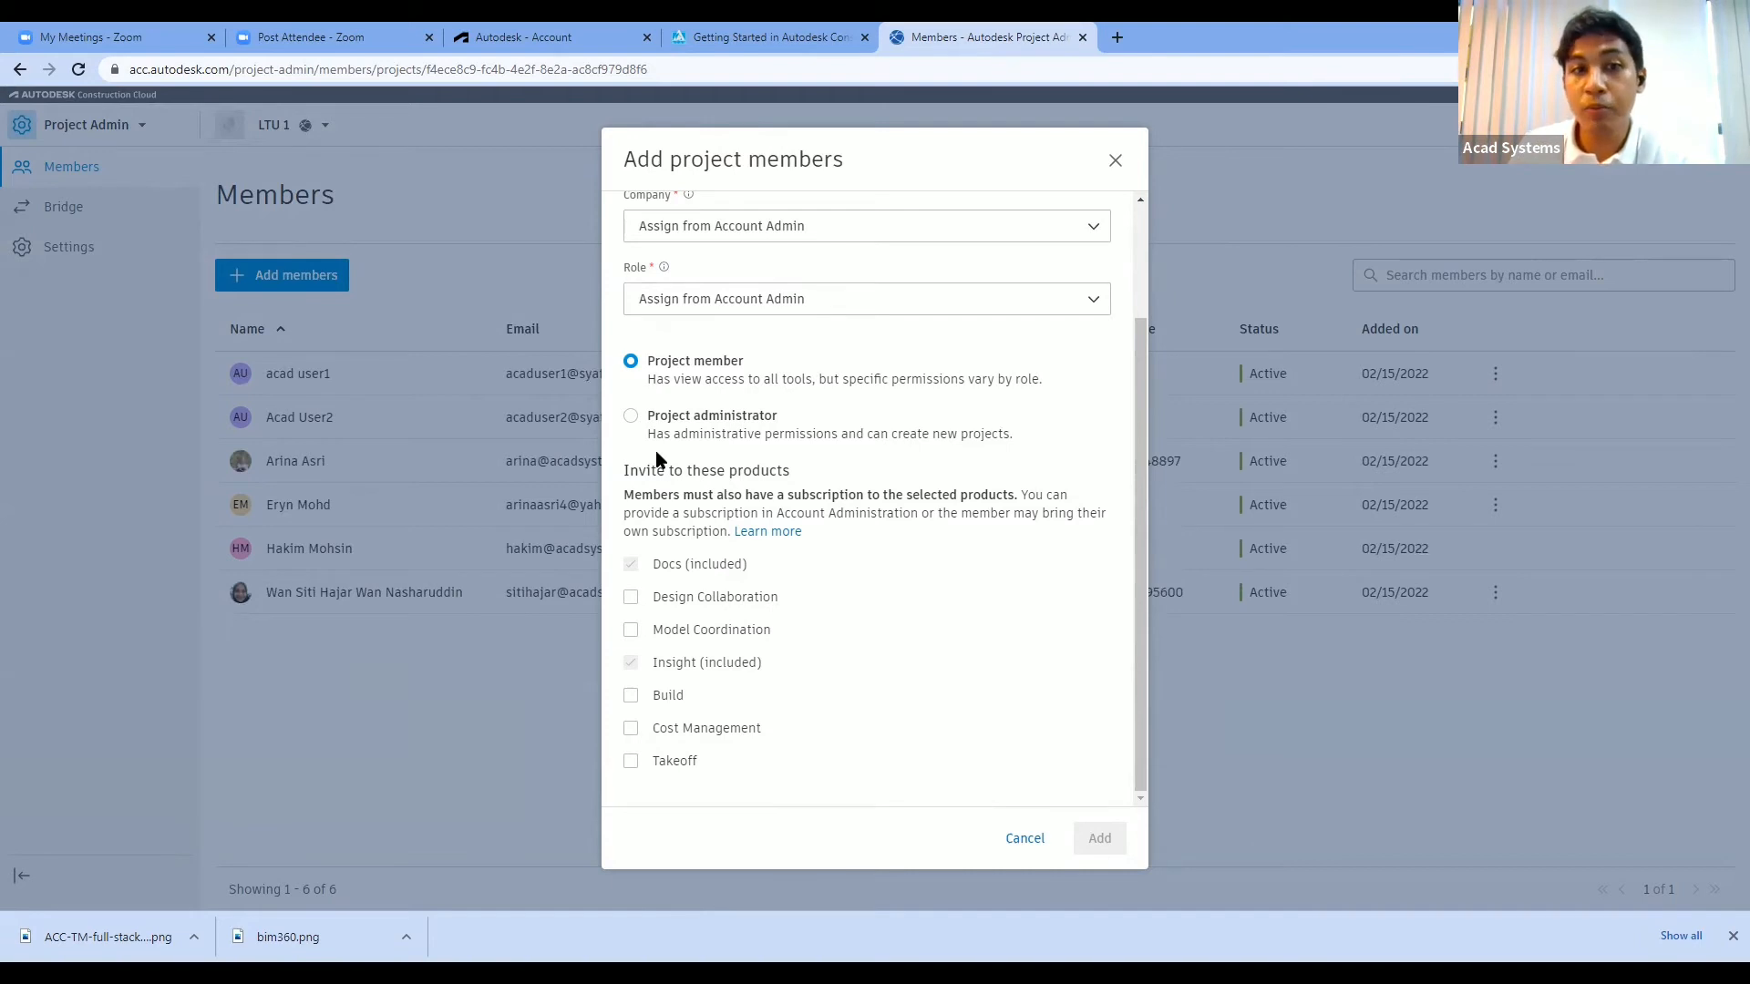
pyautogui.scroll(1, 724, 363)
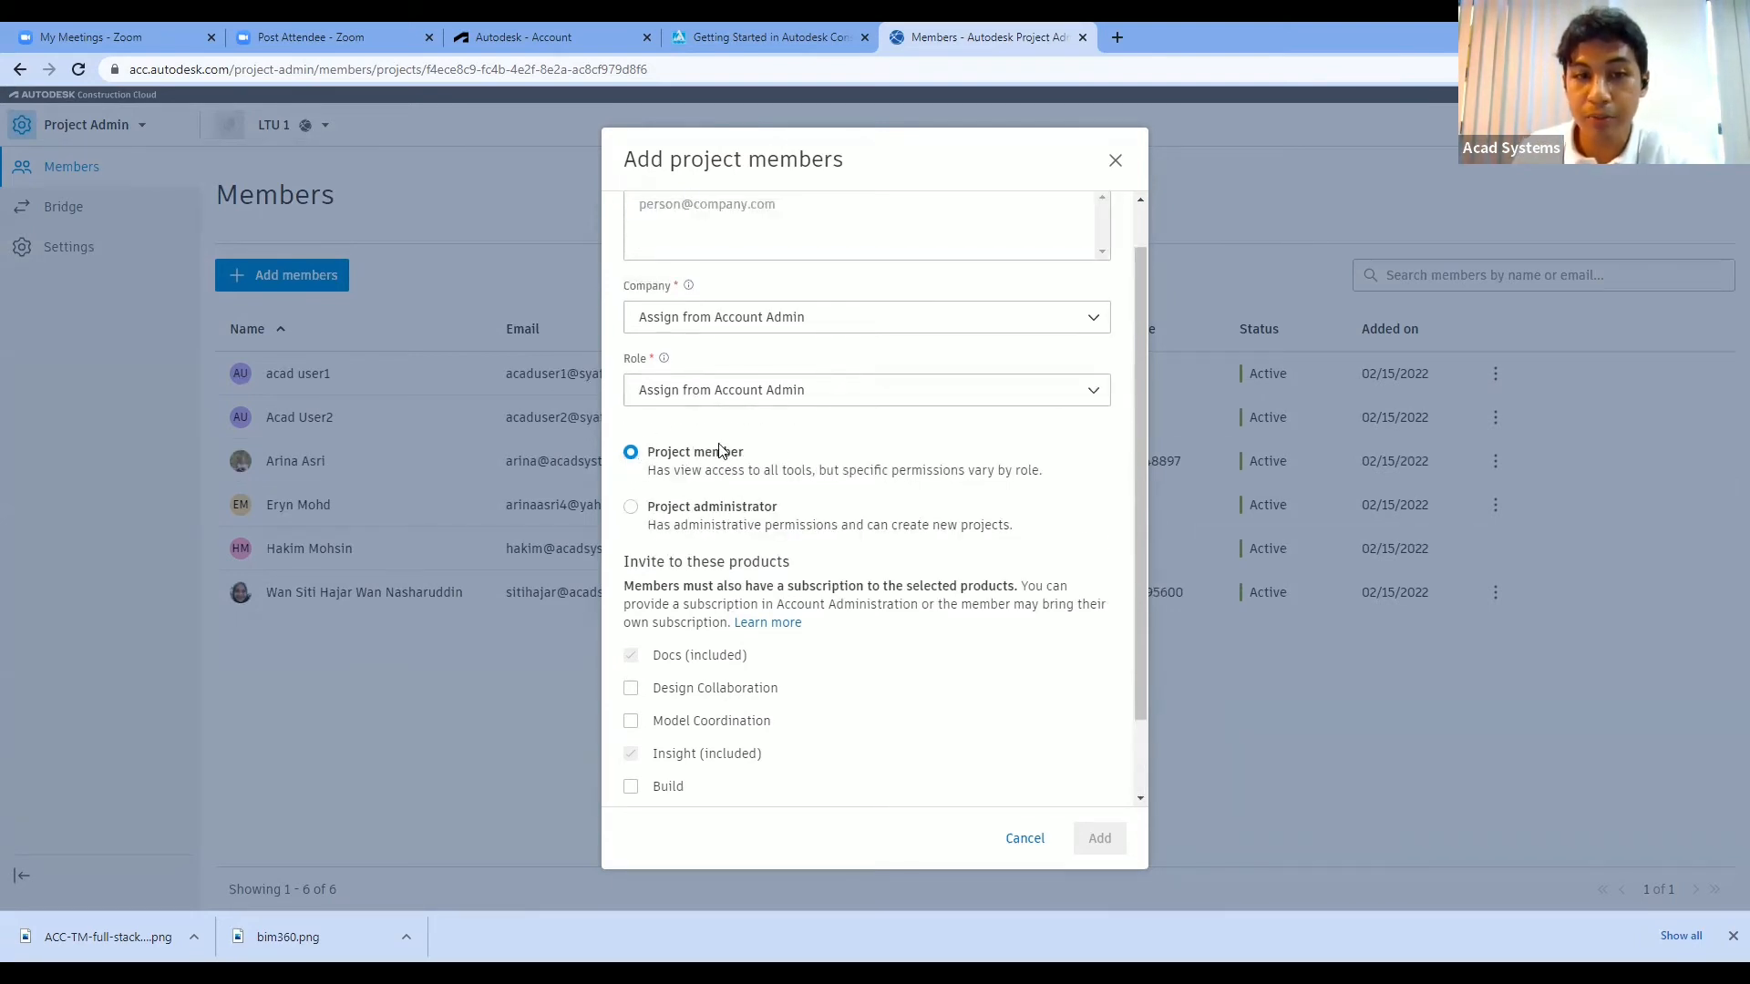
pyautogui.scroll(-1, 720, 450)
pyautogui.scroll(-1, 720, 451)
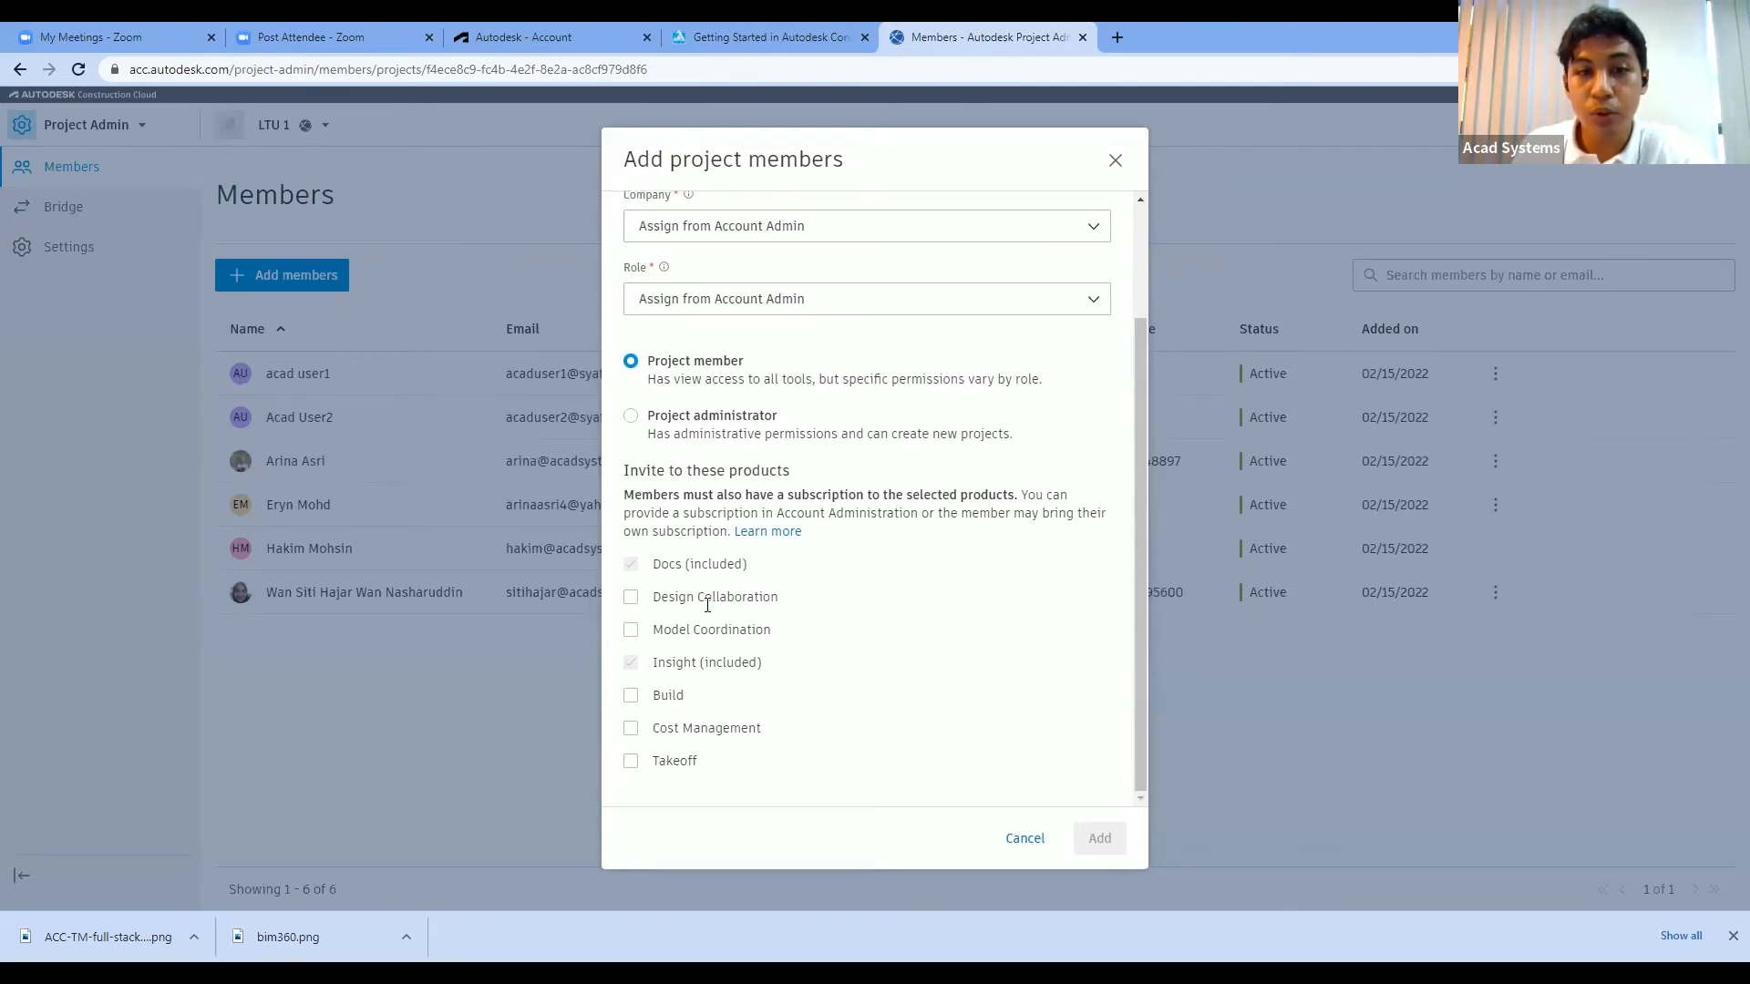
# - Try selecting Build, Model Coordination and Design Collaboration for the invitation, clear them and close the form without adding anyone
pyautogui.click(633, 700)
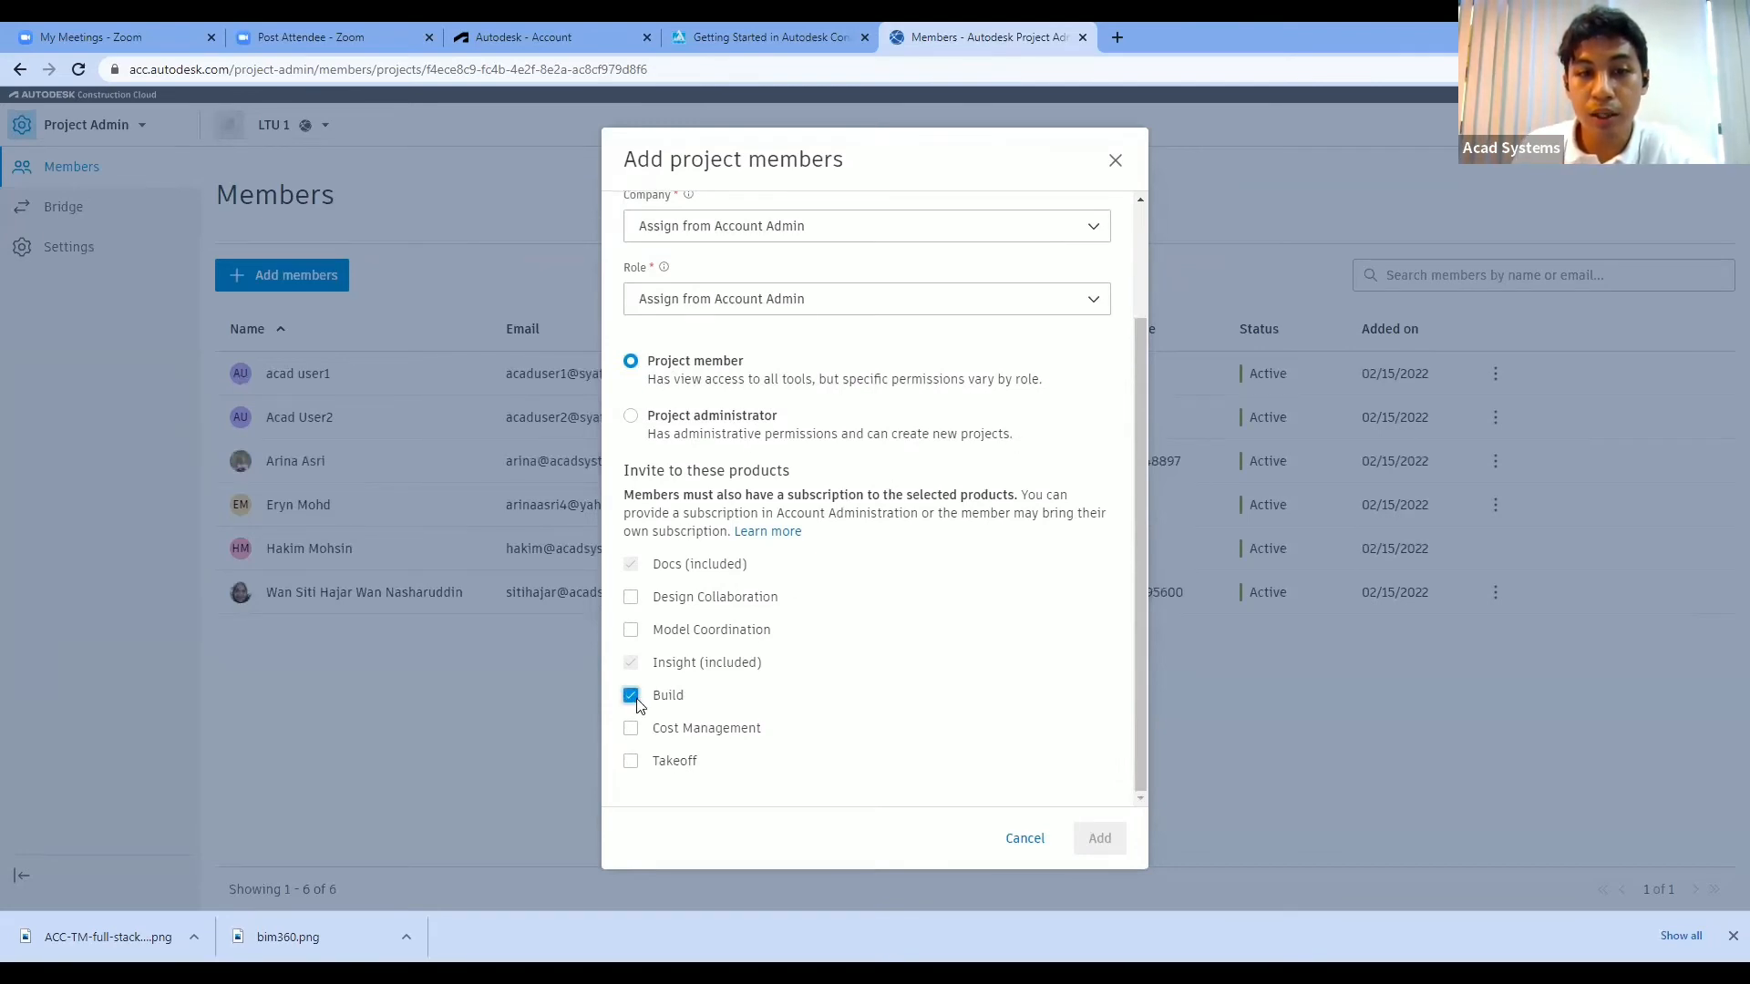
pyautogui.click(632, 633)
pyautogui.click(633, 599)
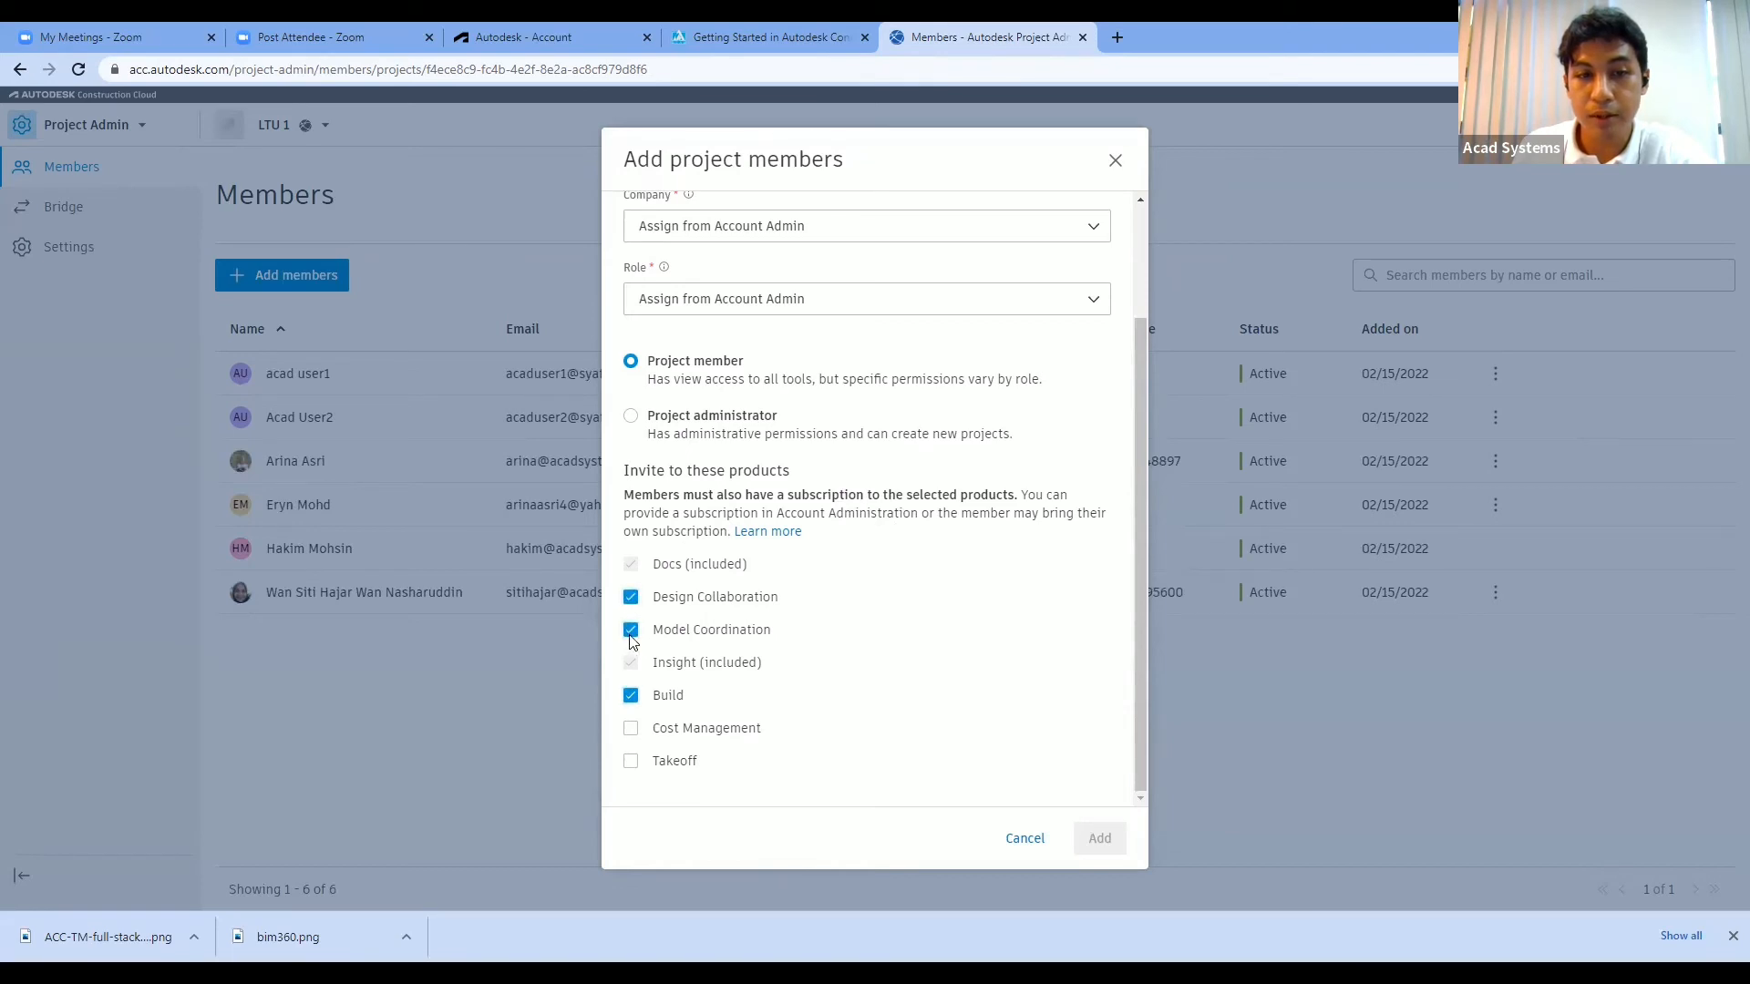
pyautogui.click(633, 602)
pyautogui.click(632, 631)
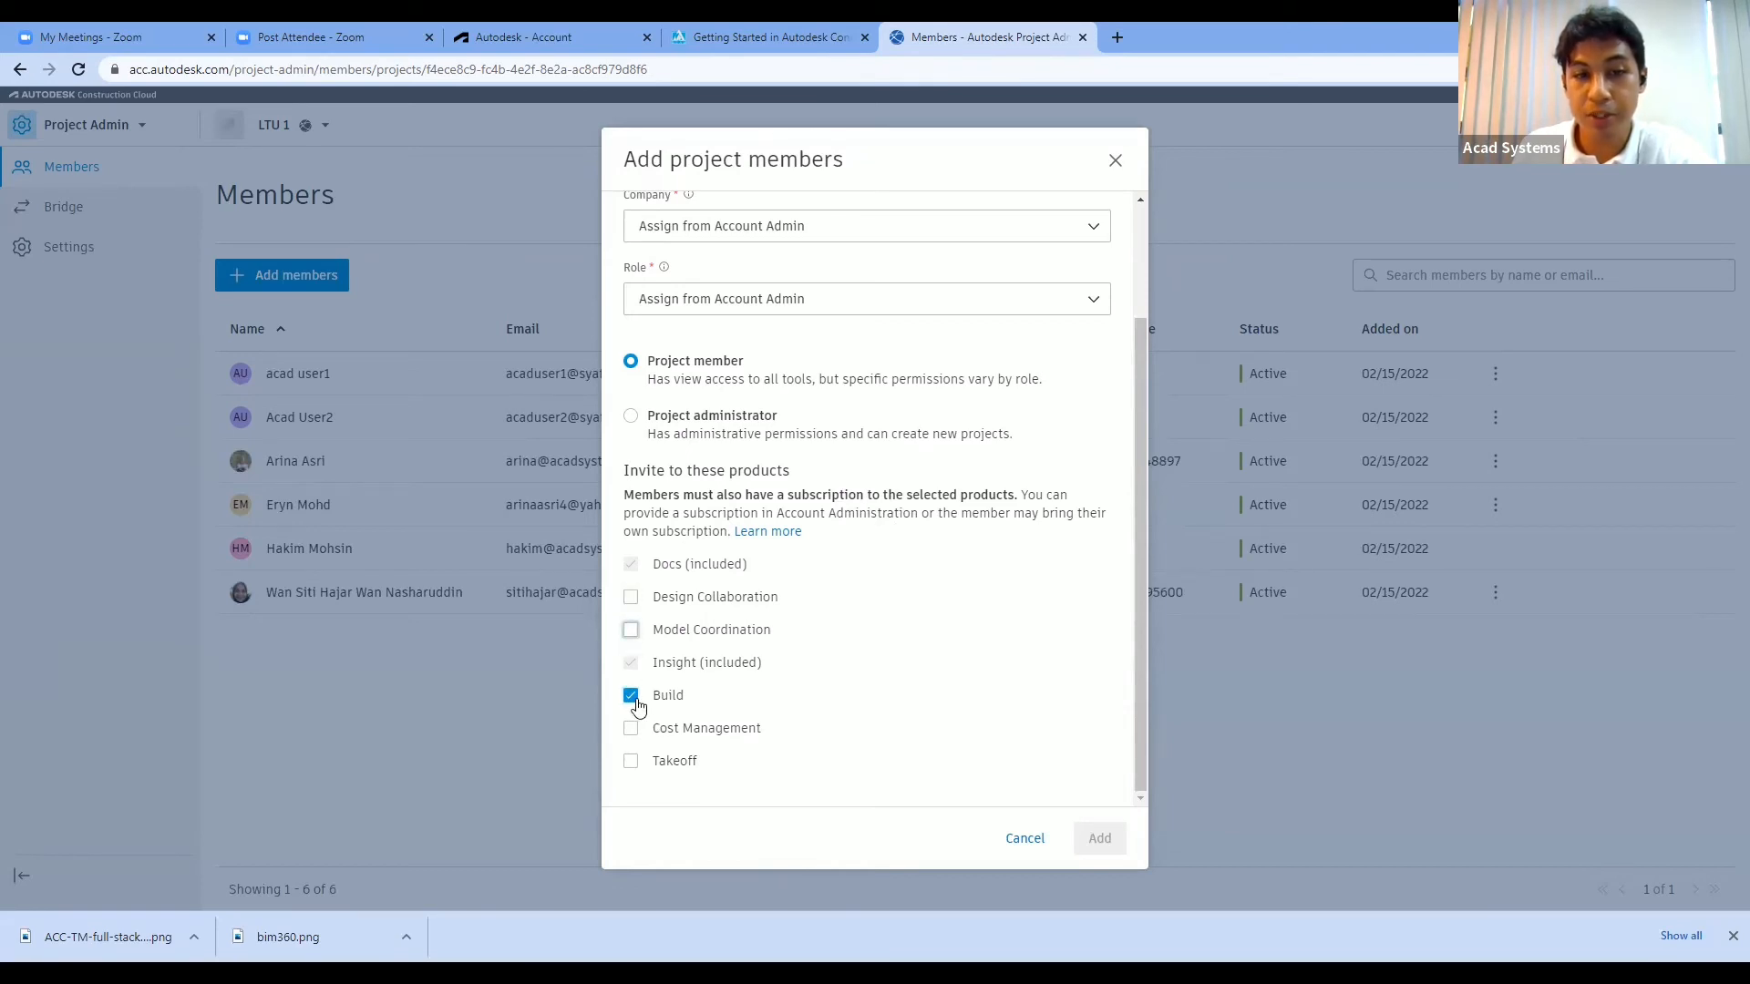
pyautogui.click(633, 698)
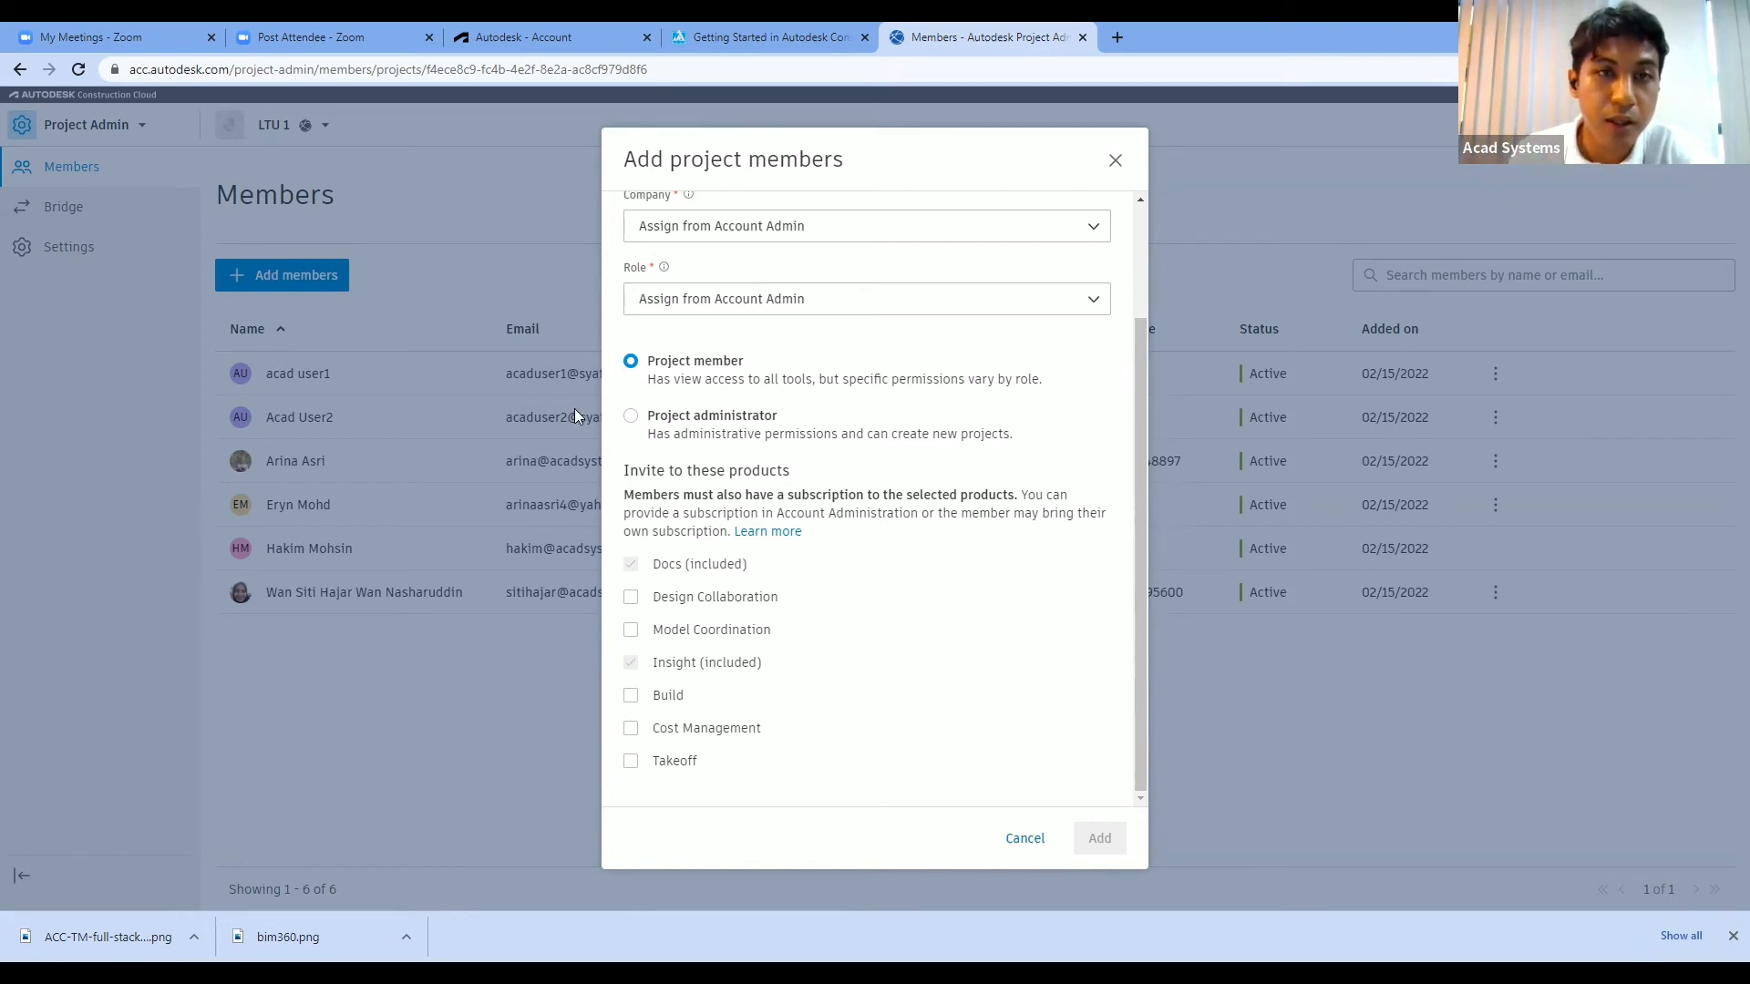
pyautogui.click(1116, 162)
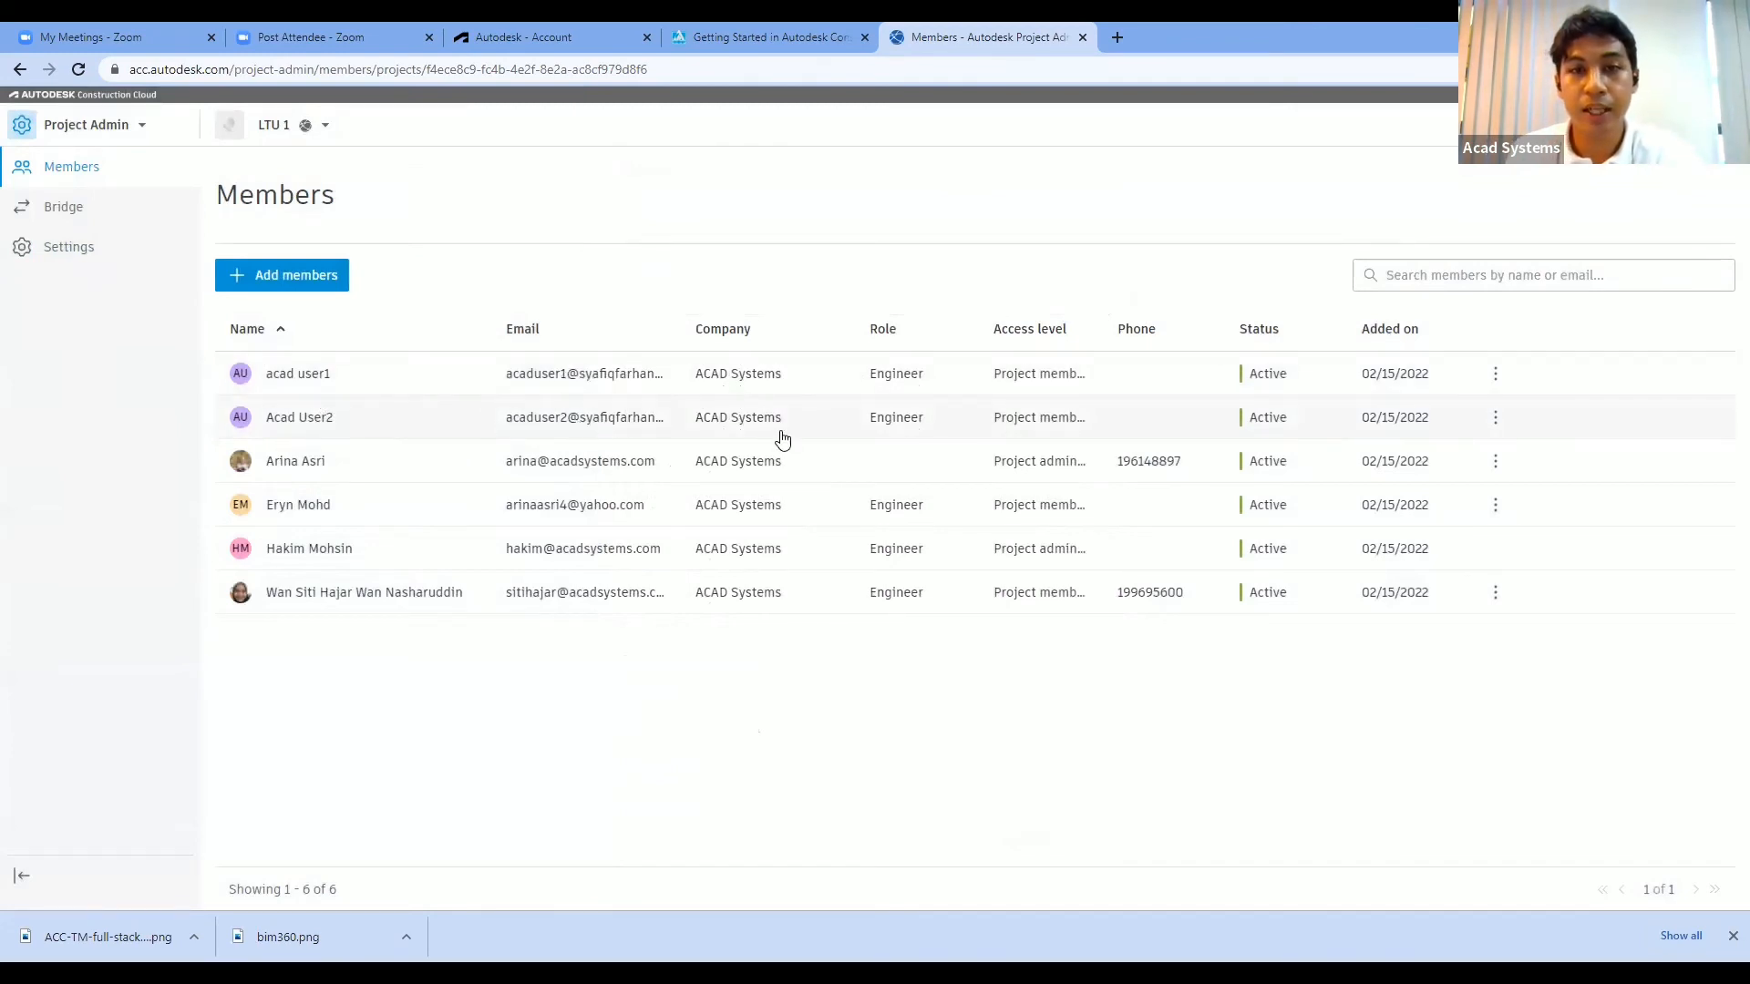
# - View the first listed project member's role, access level and assigned products, and check the remaining columns of the member list
pyautogui.click(1056, 381)
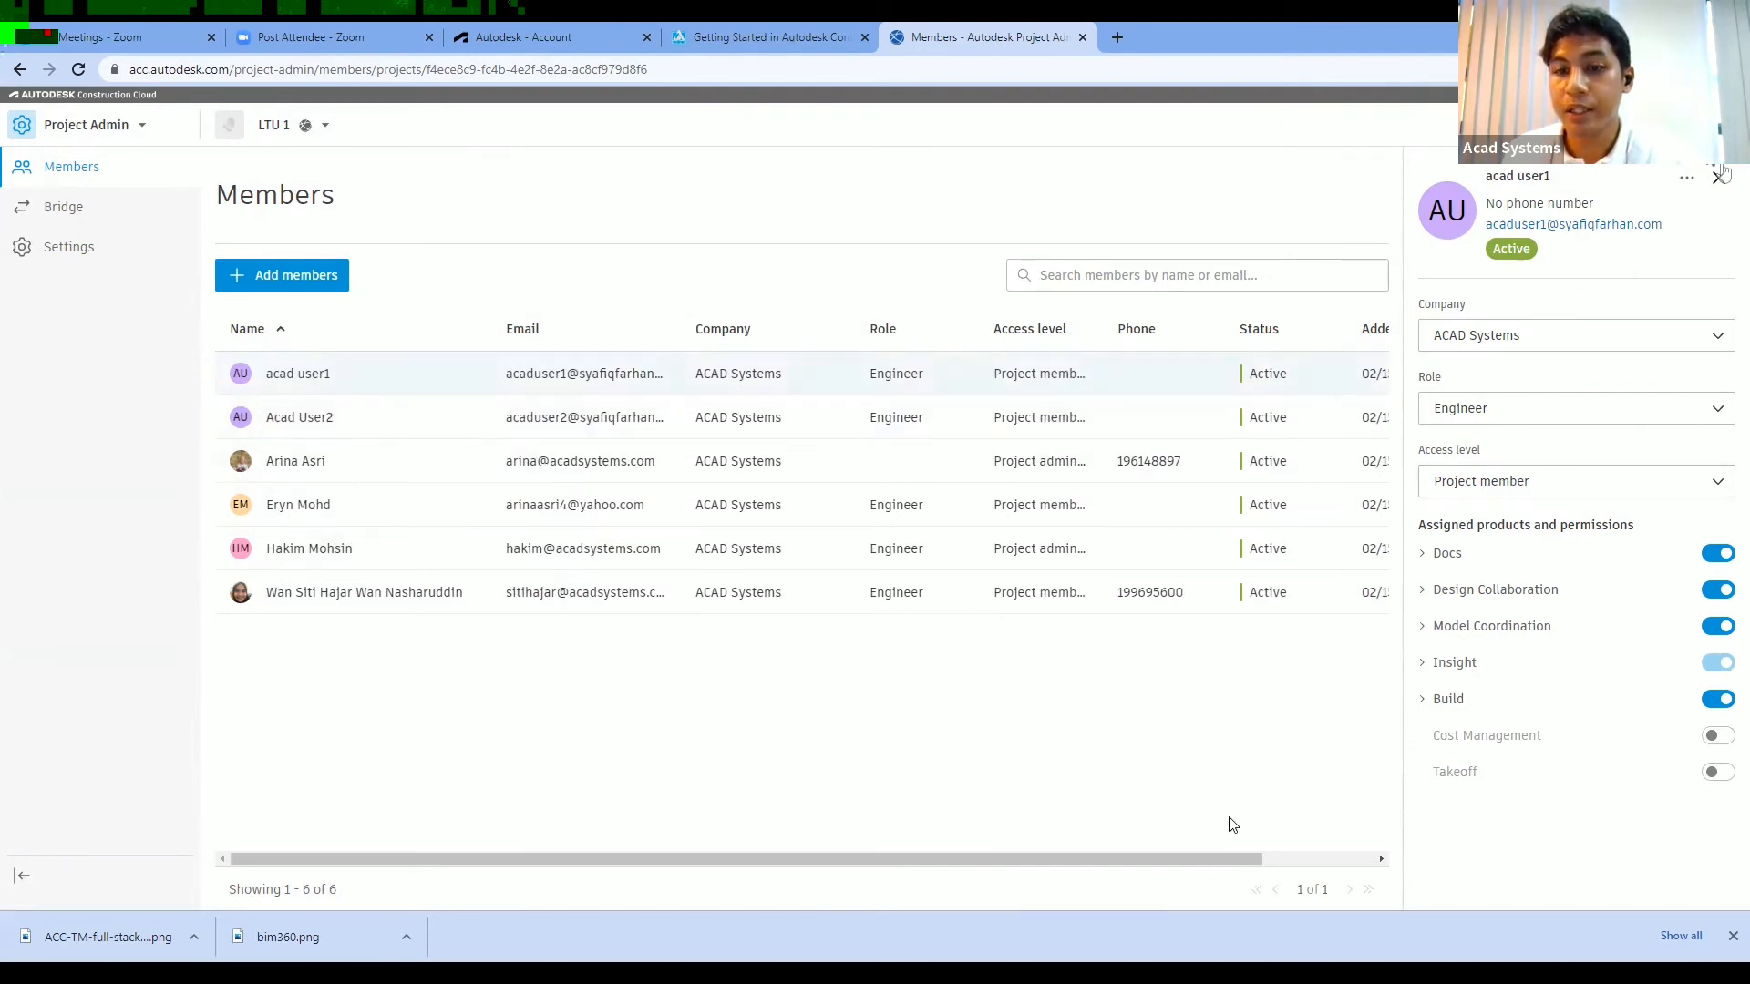
pyautogui.moveTo(1221, 859); pyautogui.dragTo(1333, 857)
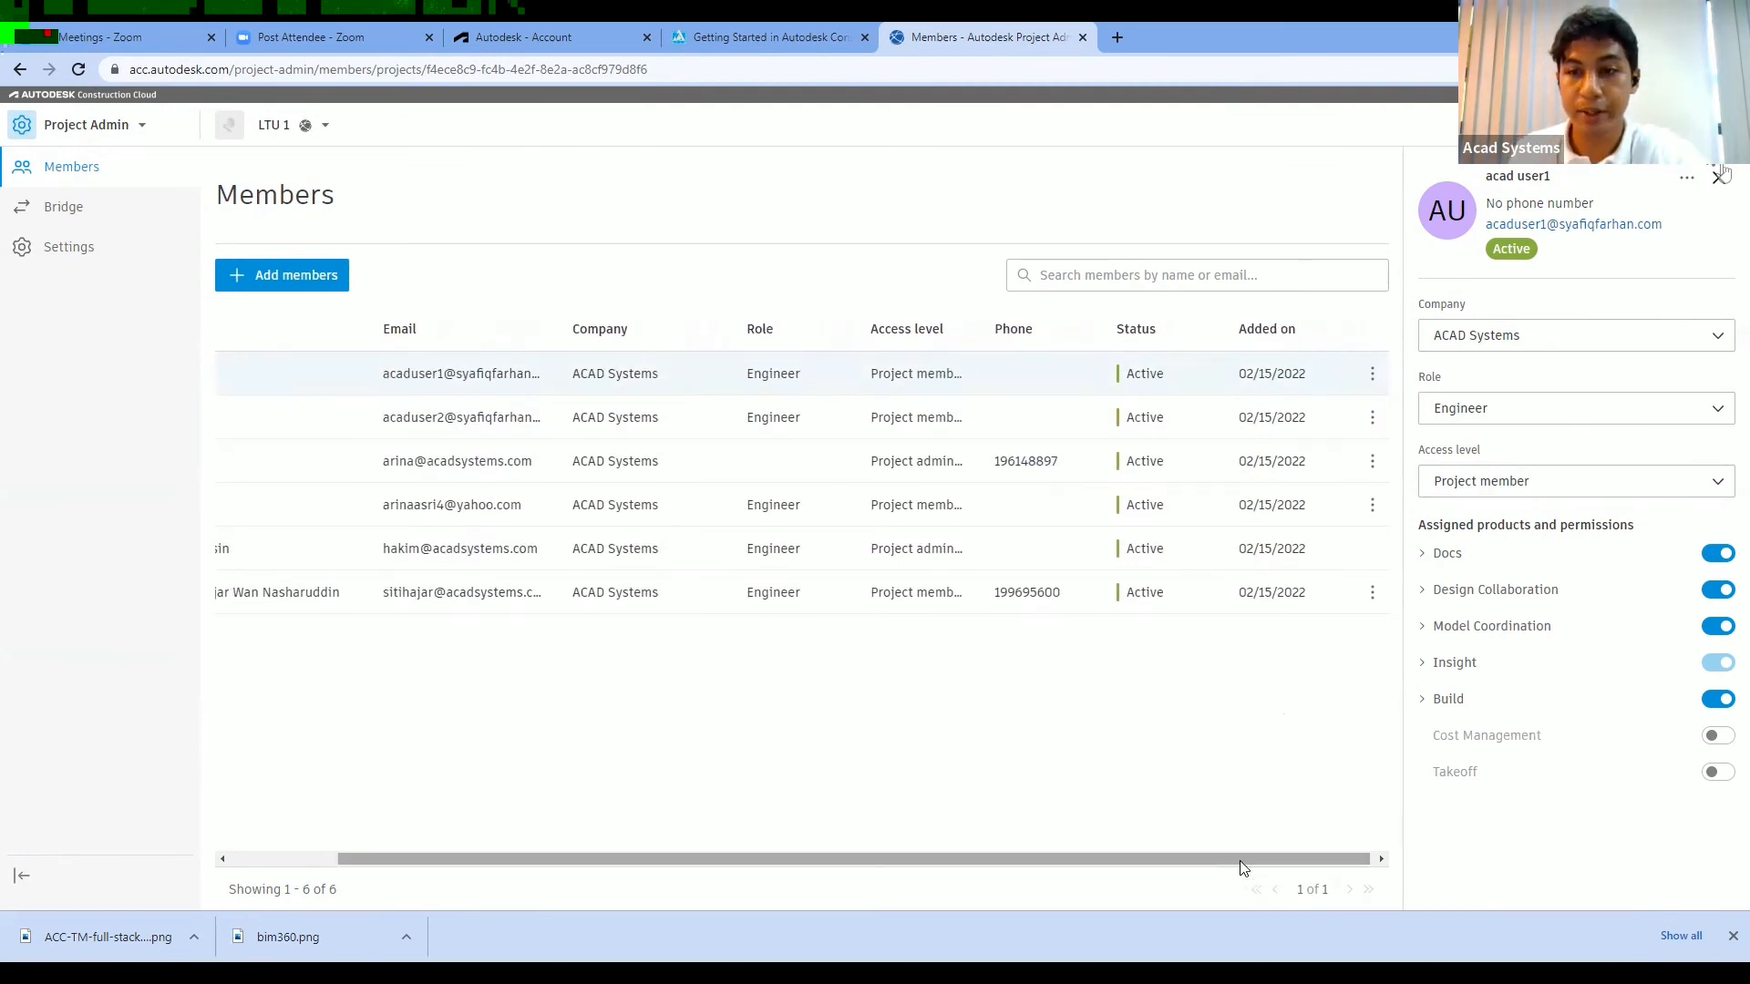
pyautogui.moveTo(1241, 860); pyautogui.dragTo(1109, 878)
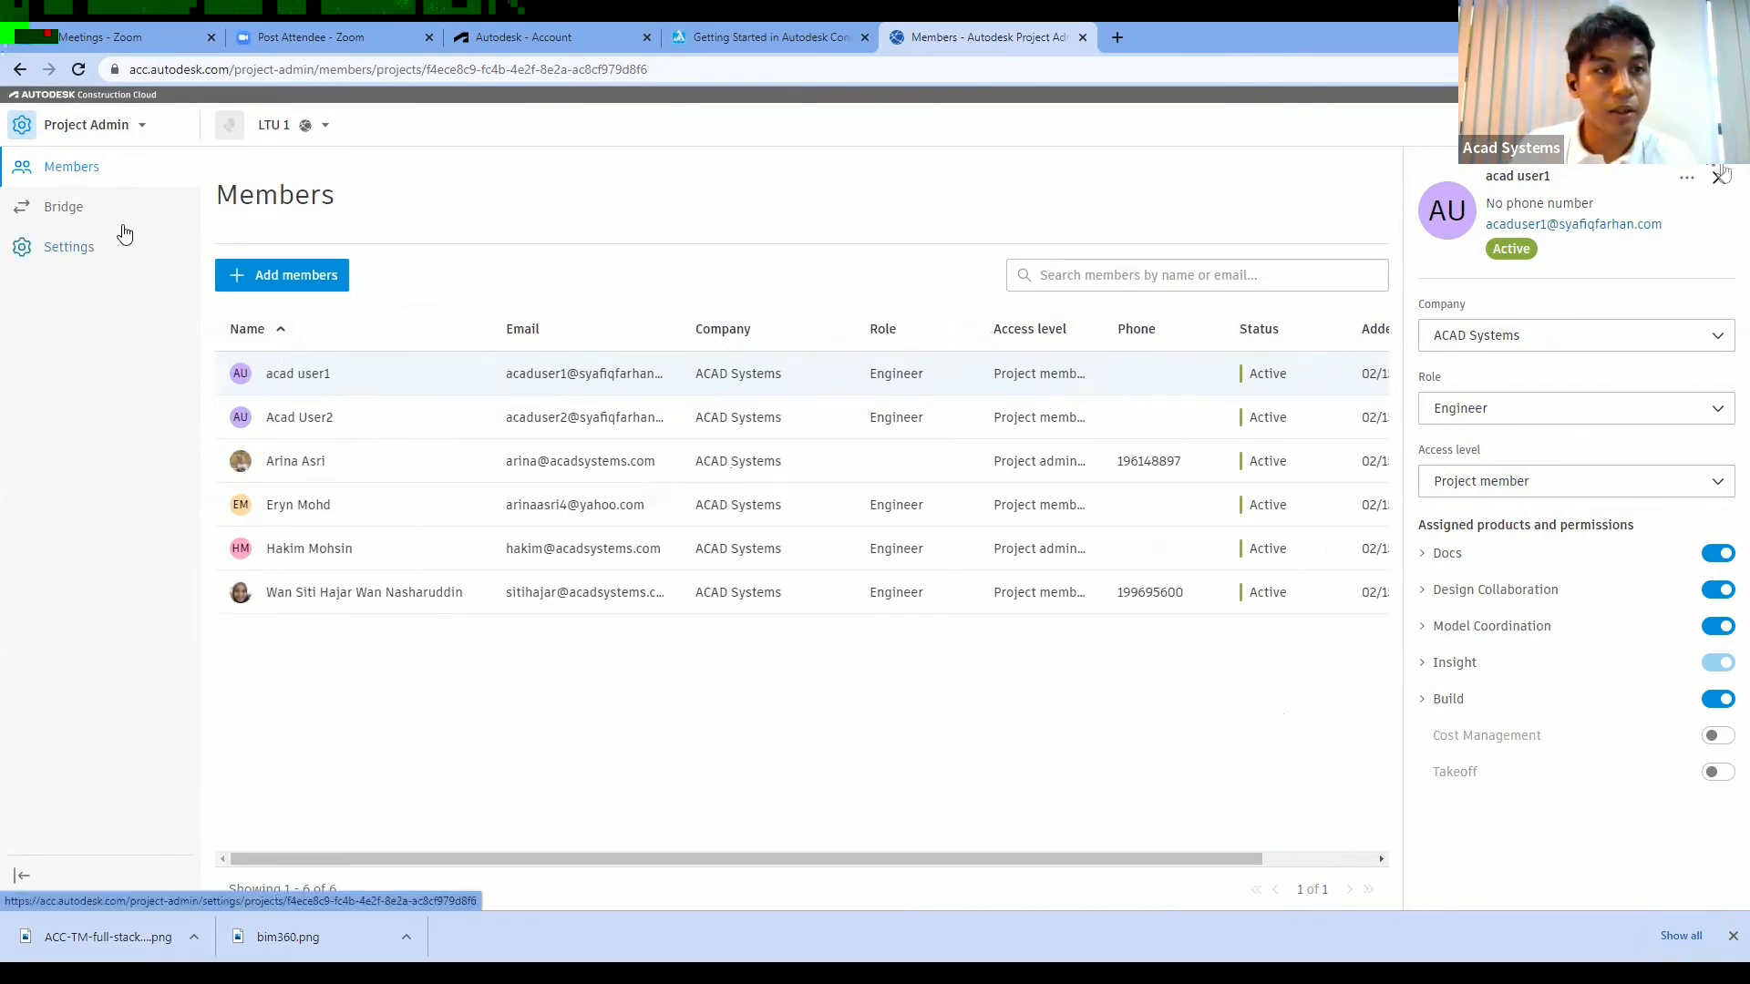
# - Switch to the Docs module of LTU 1 and open the permissions of the Project Files folder
pyautogui.click(122, 129)
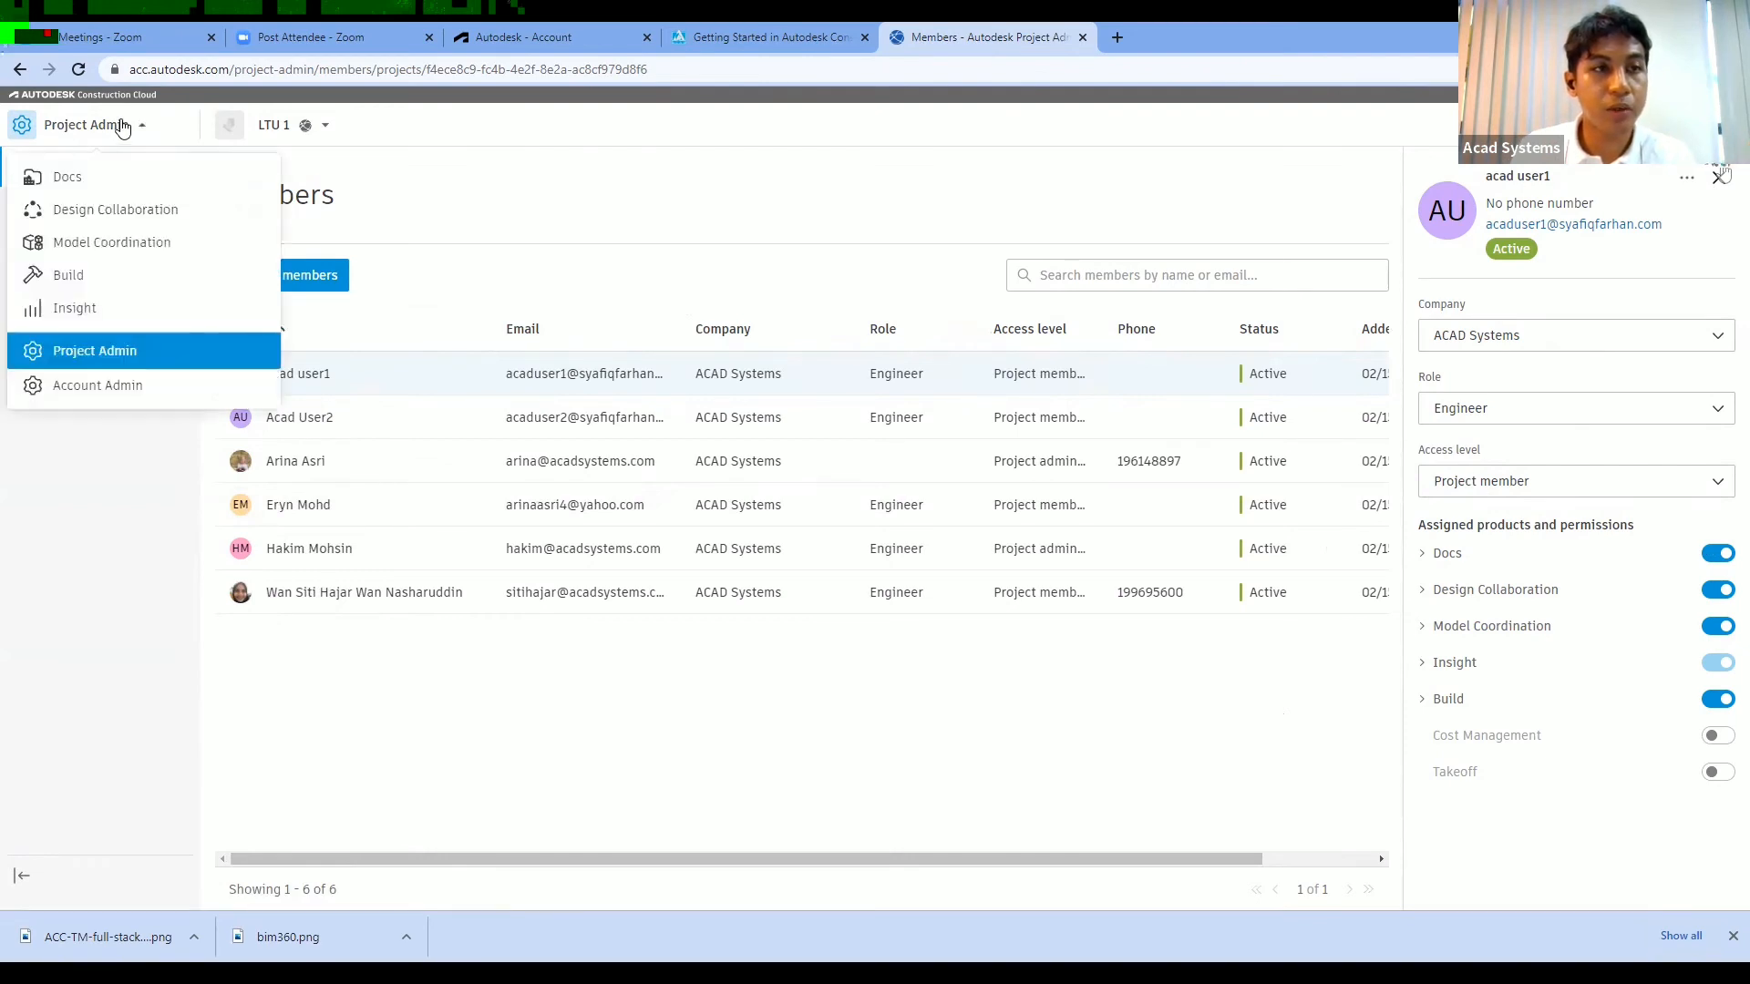
pyautogui.click(111, 176)
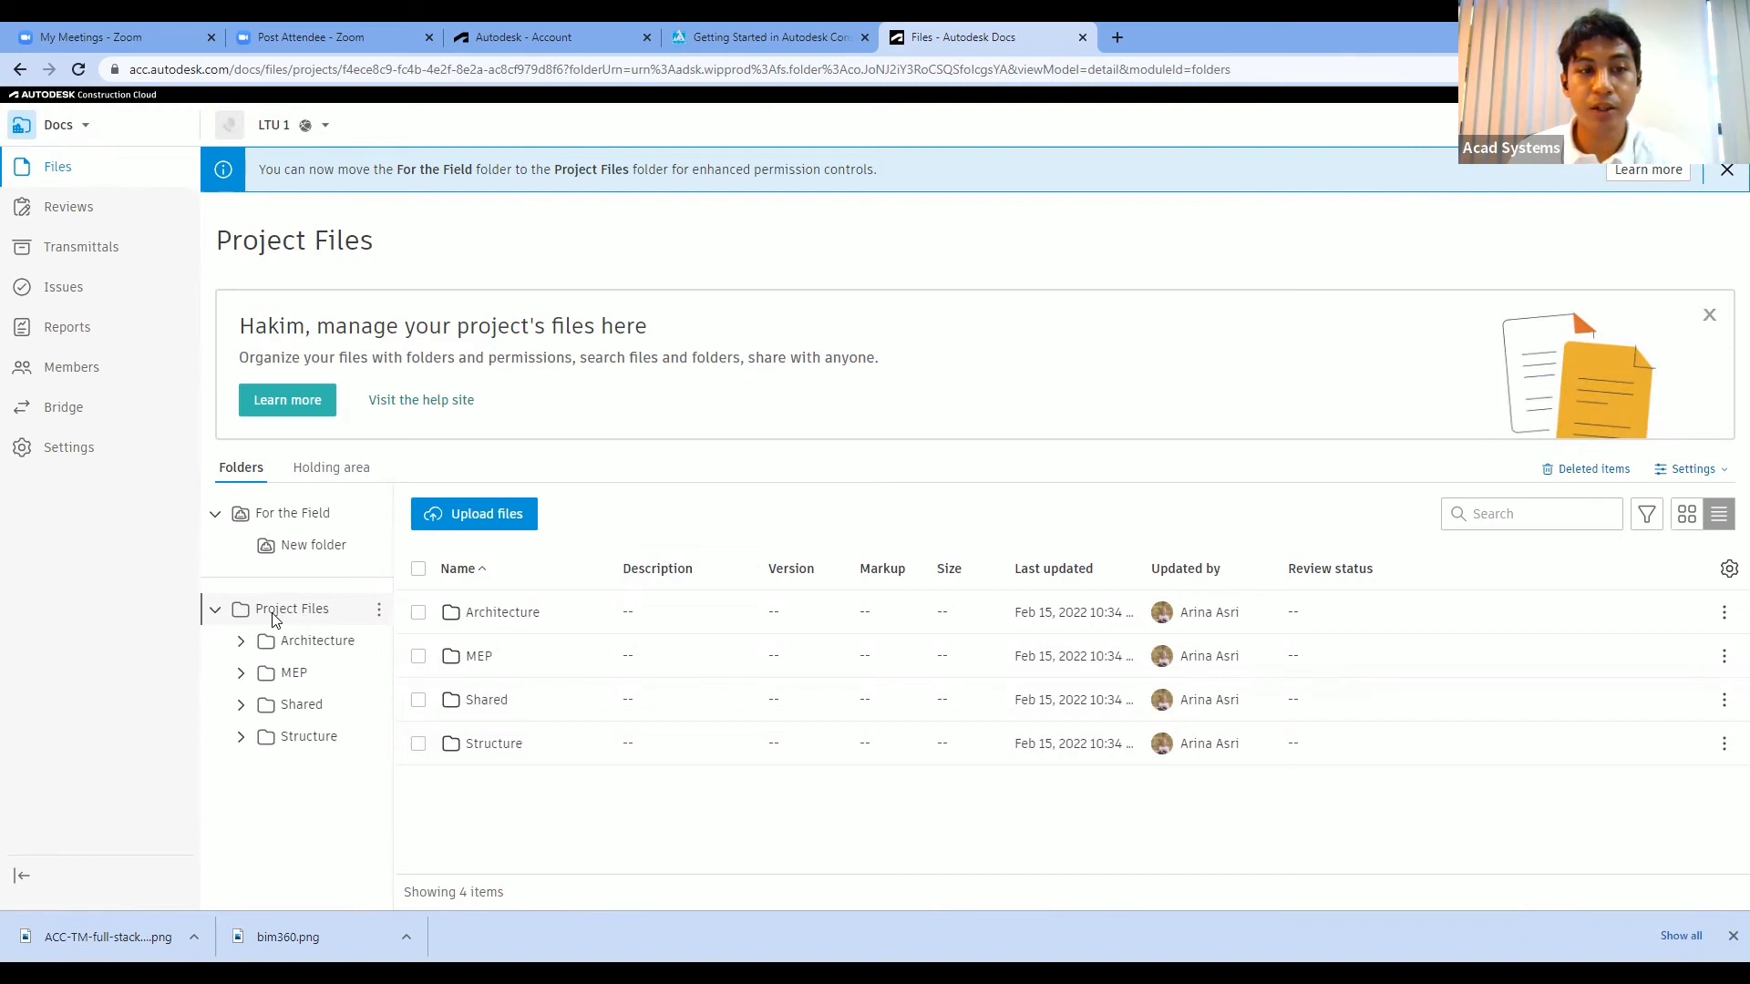
pyautogui.click(379, 611)
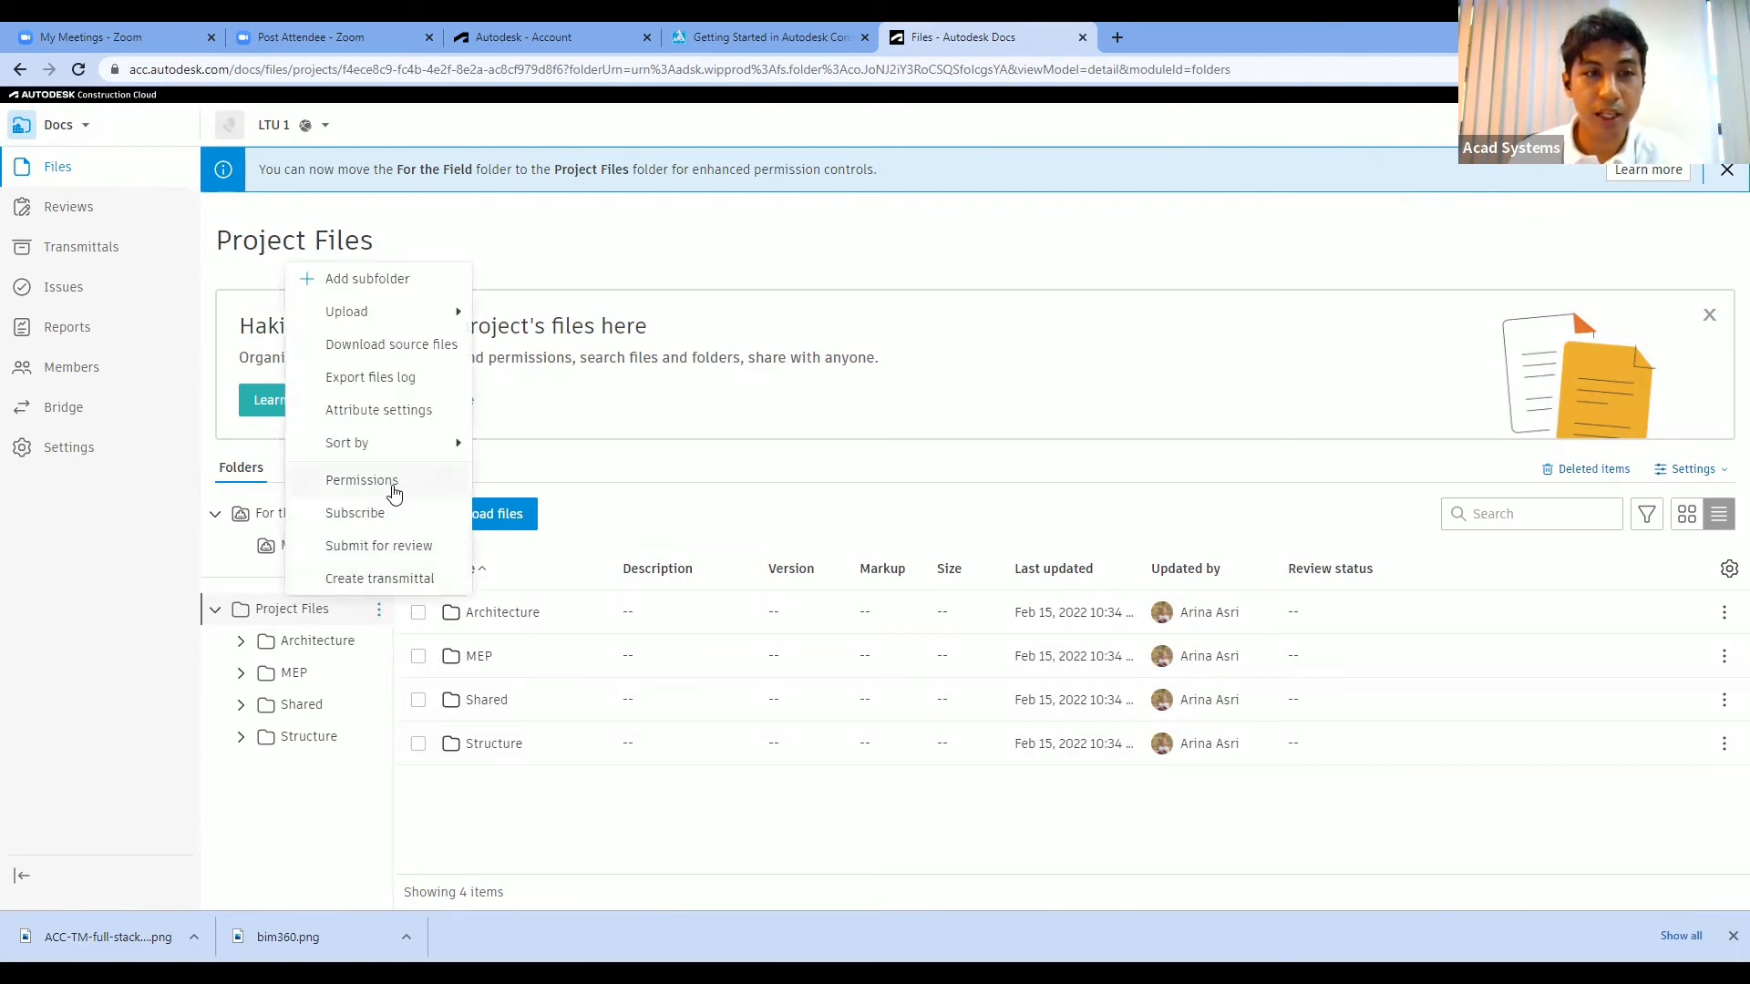
pyautogui.click(390, 482)
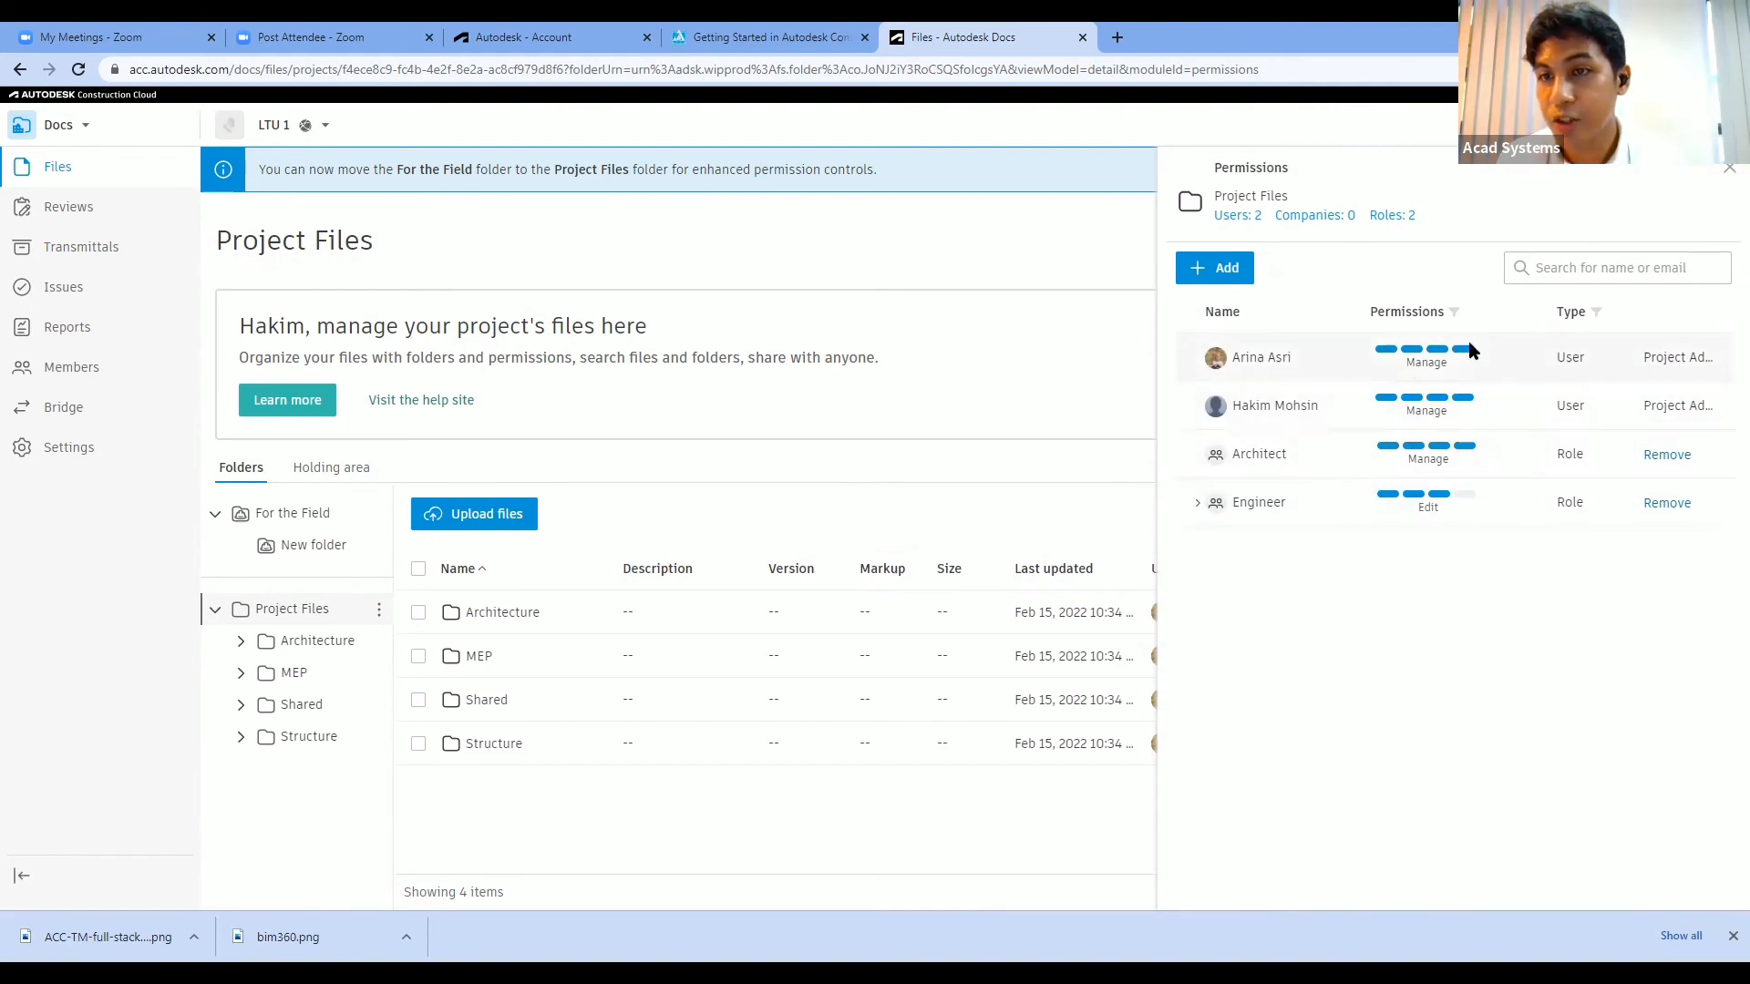
# - Review the folder permissions per user and role, including the levels offered for the Engineer role, without changing any
pyautogui.moveTo(1461, 356)
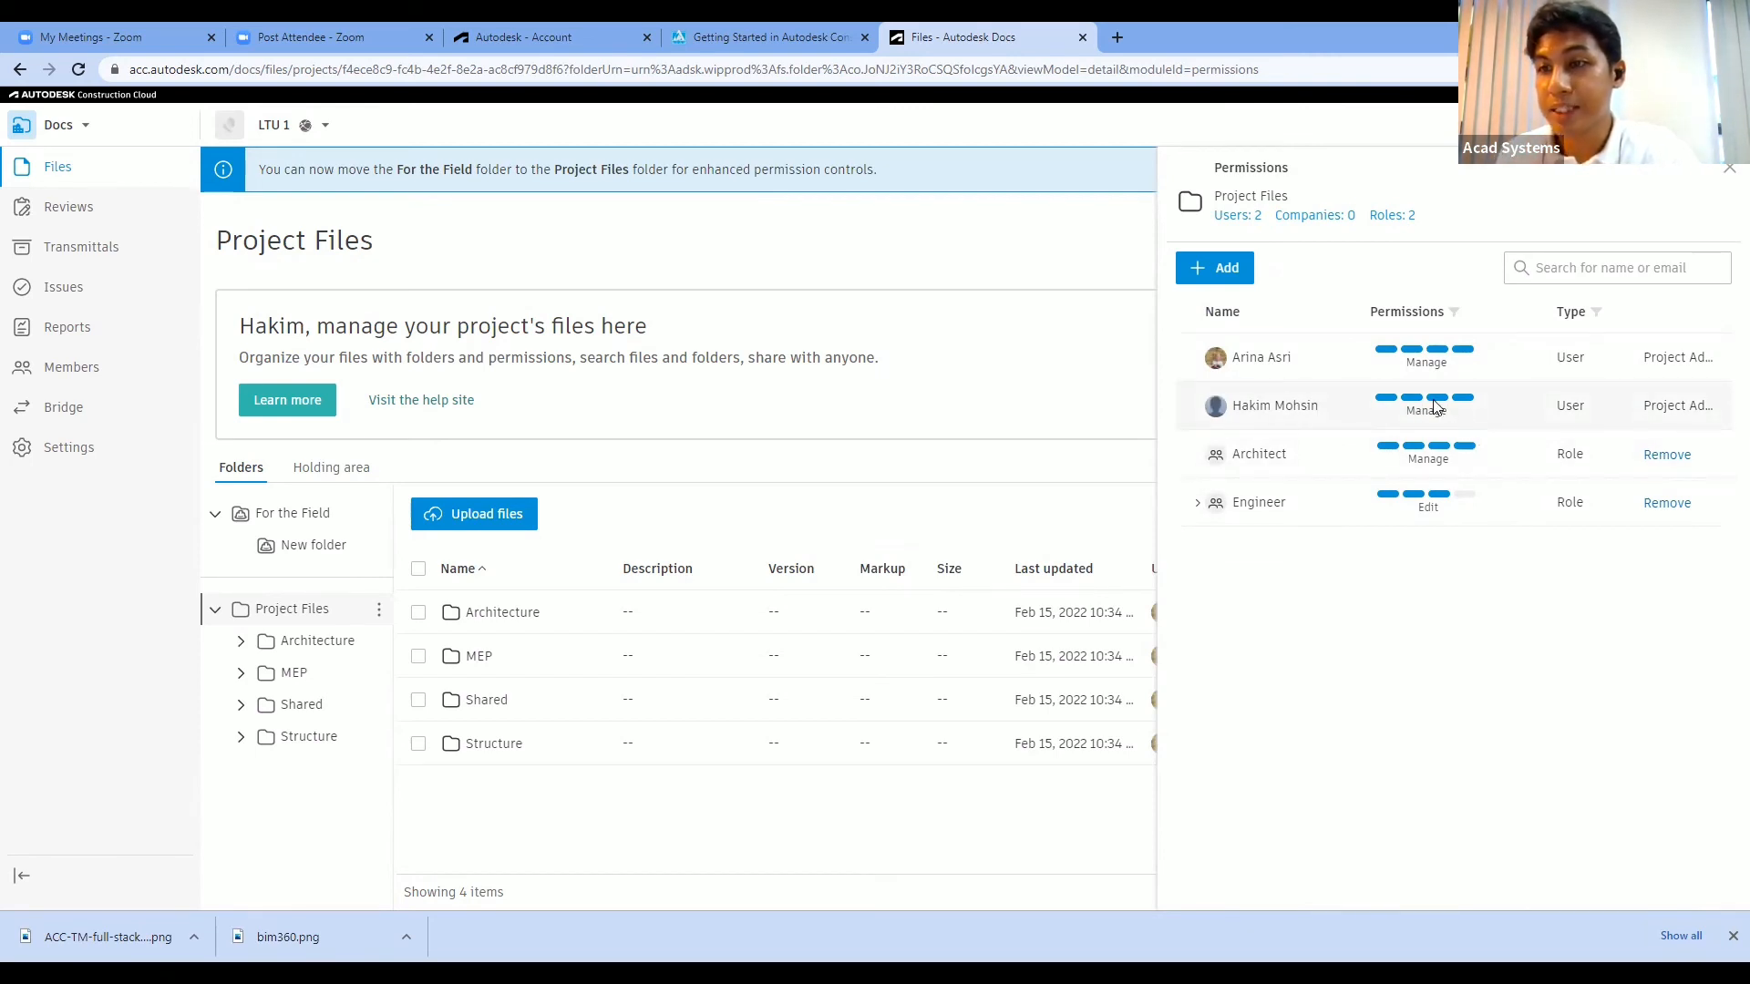
pyautogui.moveTo(1442, 406)
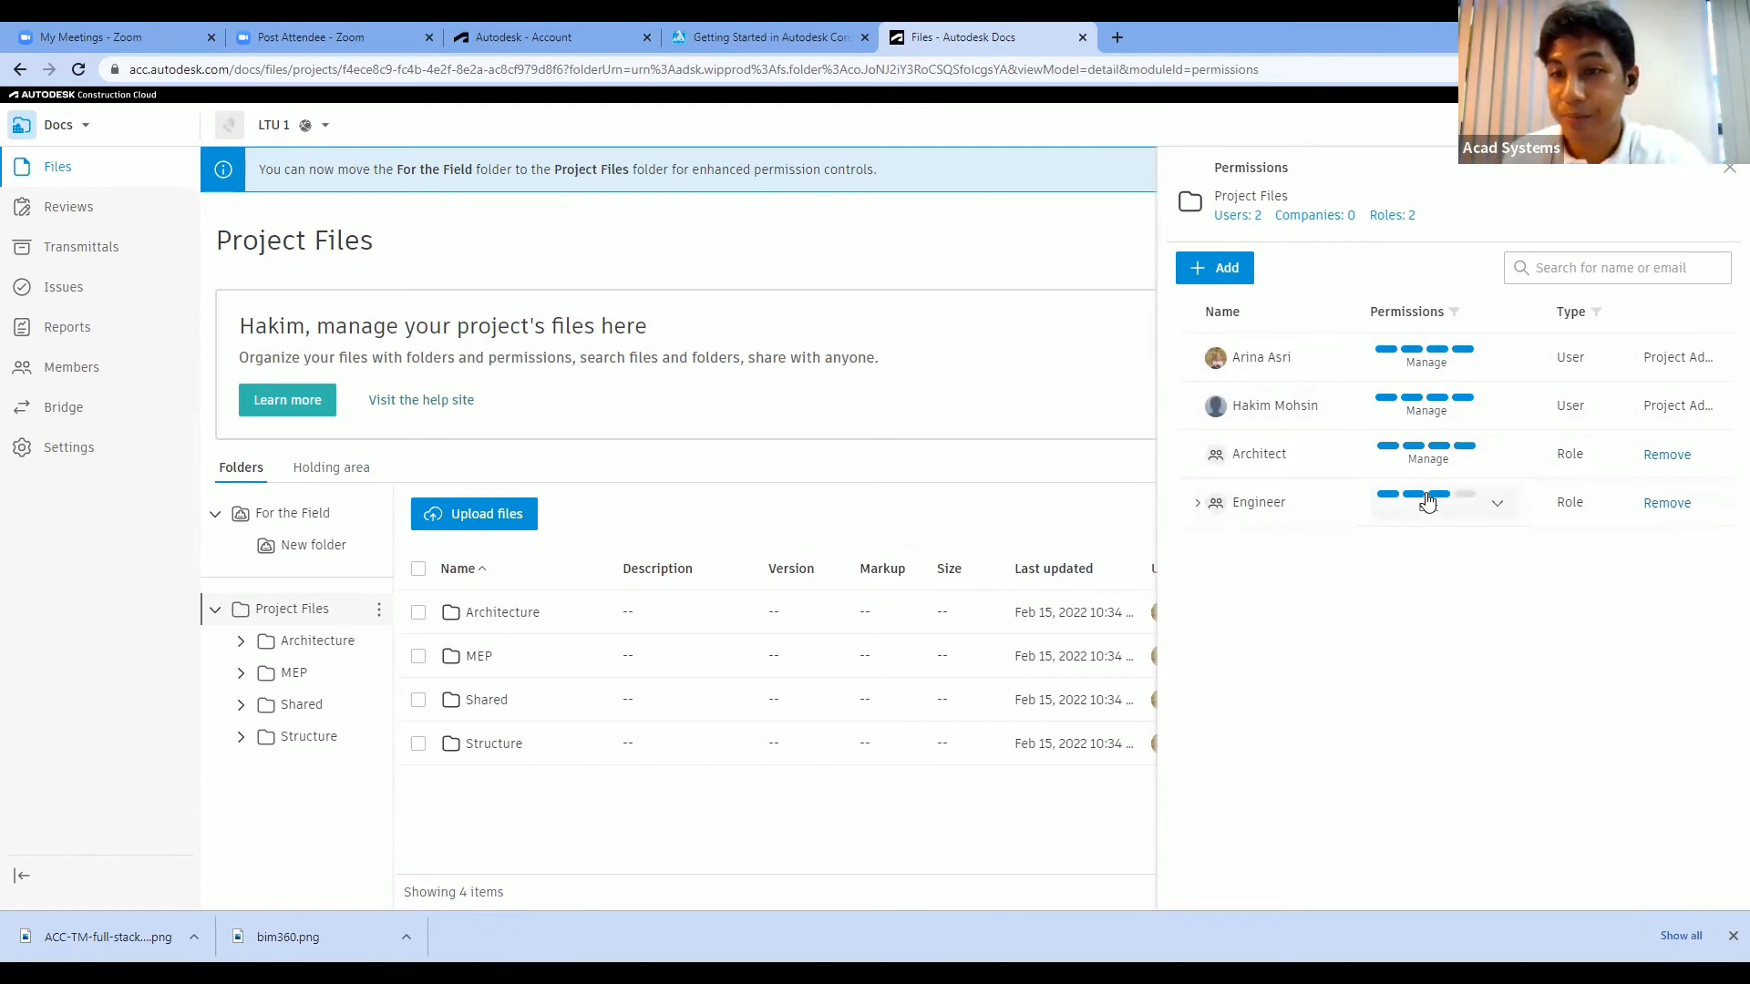
pyautogui.click(1497, 504)
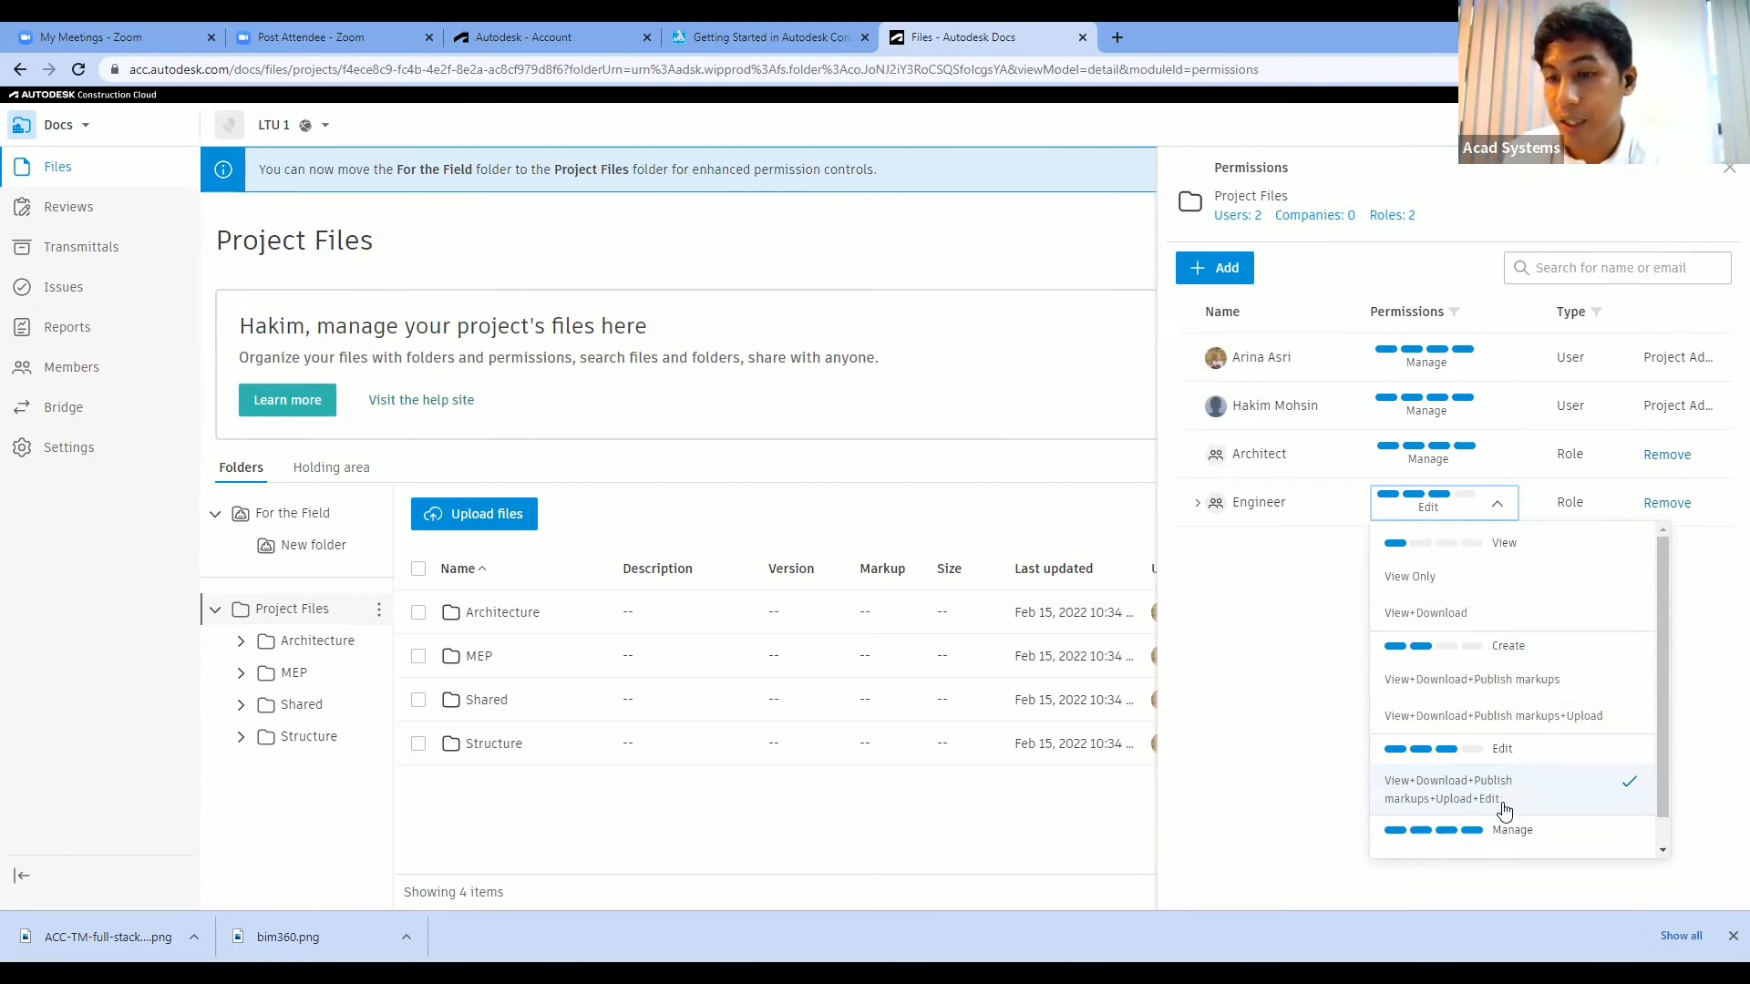
pyautogui.scroll(-1, 1521, 767)
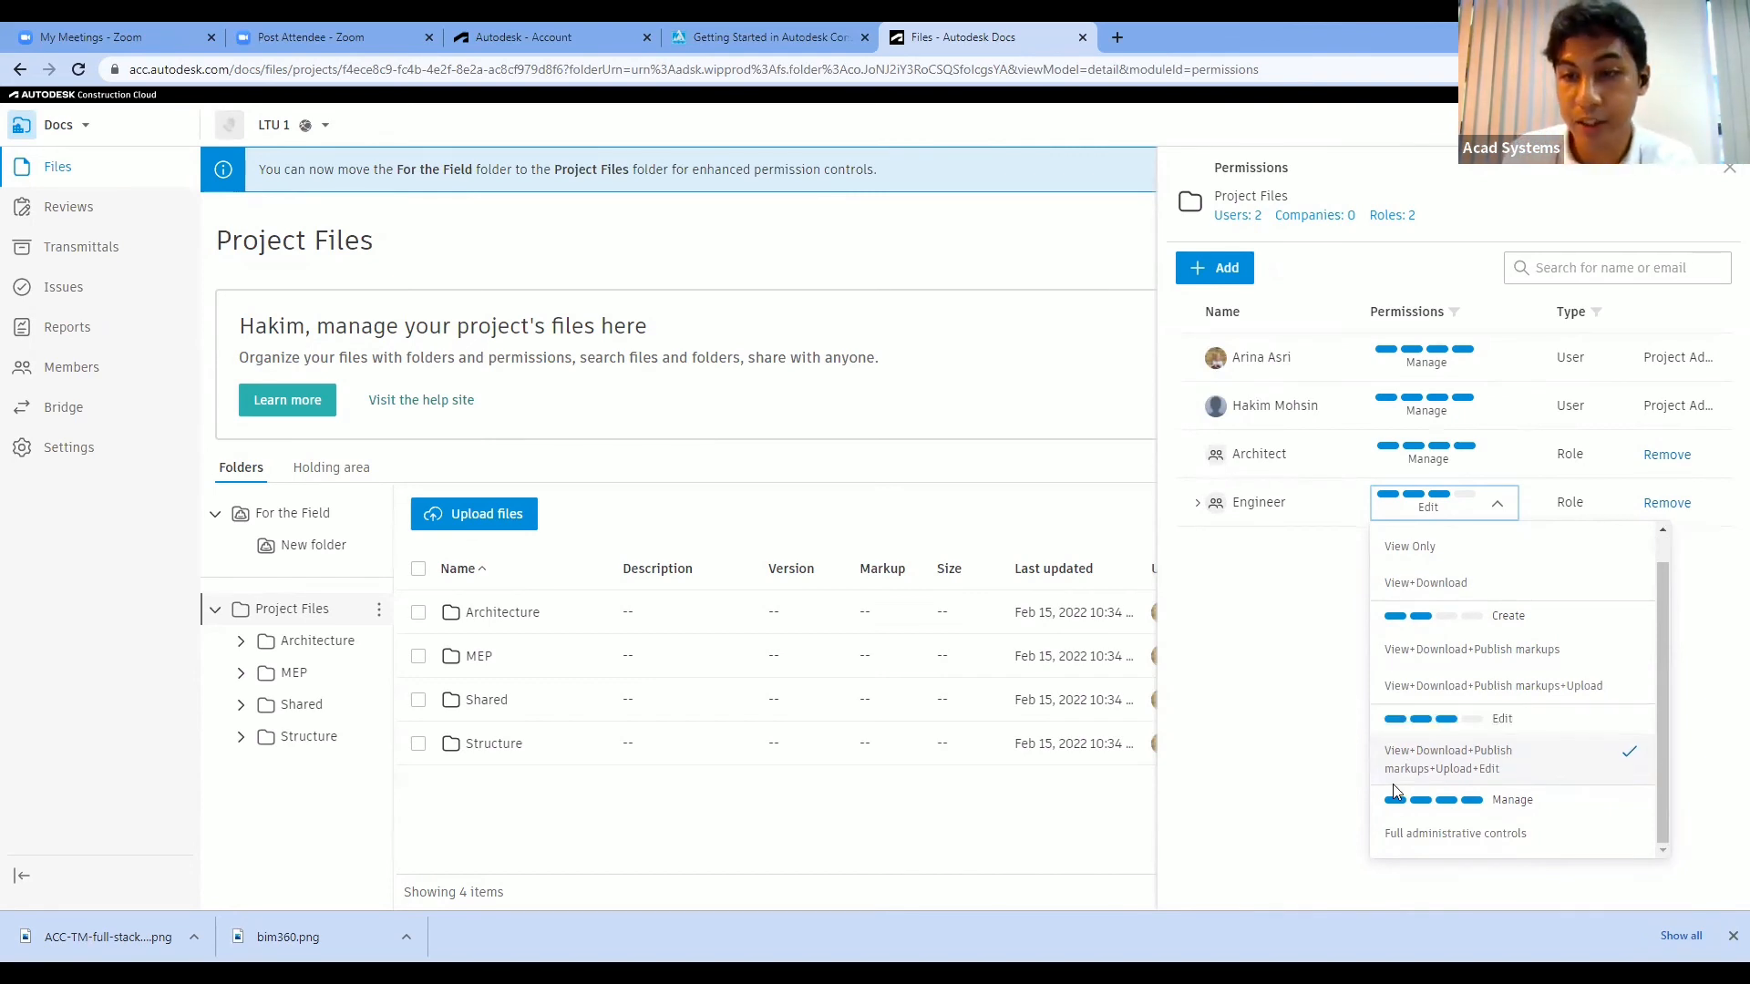
pyautogui.click(1313, 692)
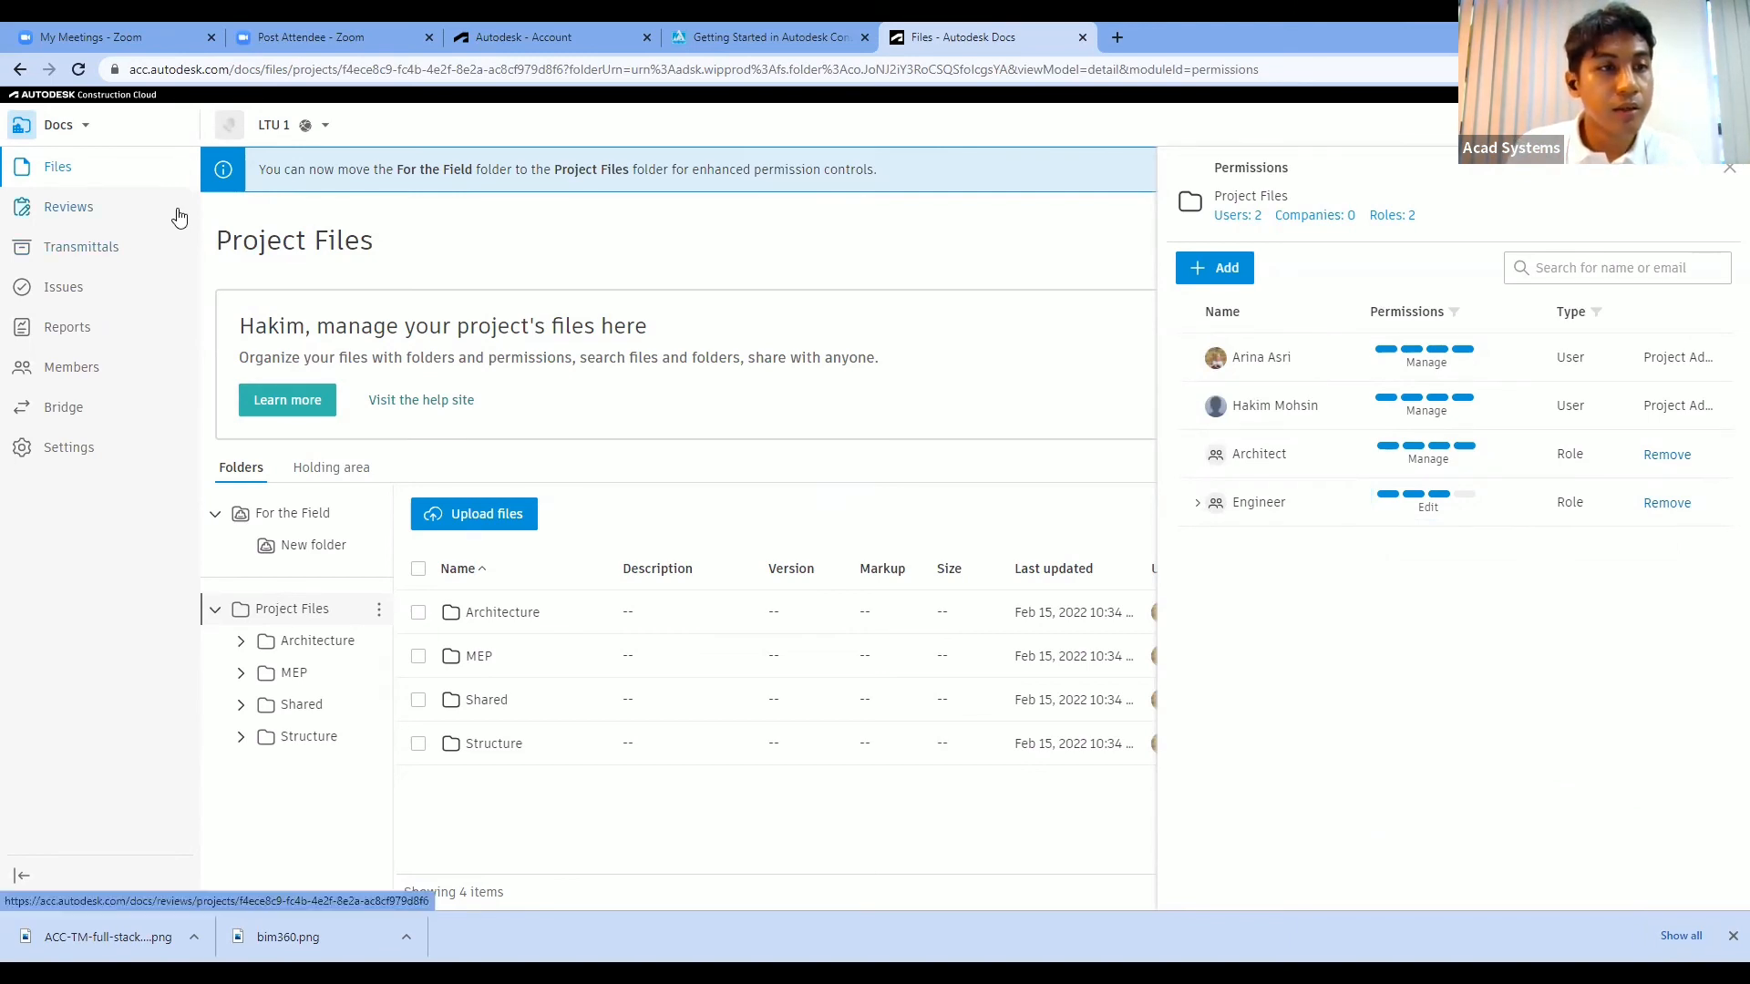
# - Return from Docs to the member list in Project Admin
pyautogui.click(84, 128)
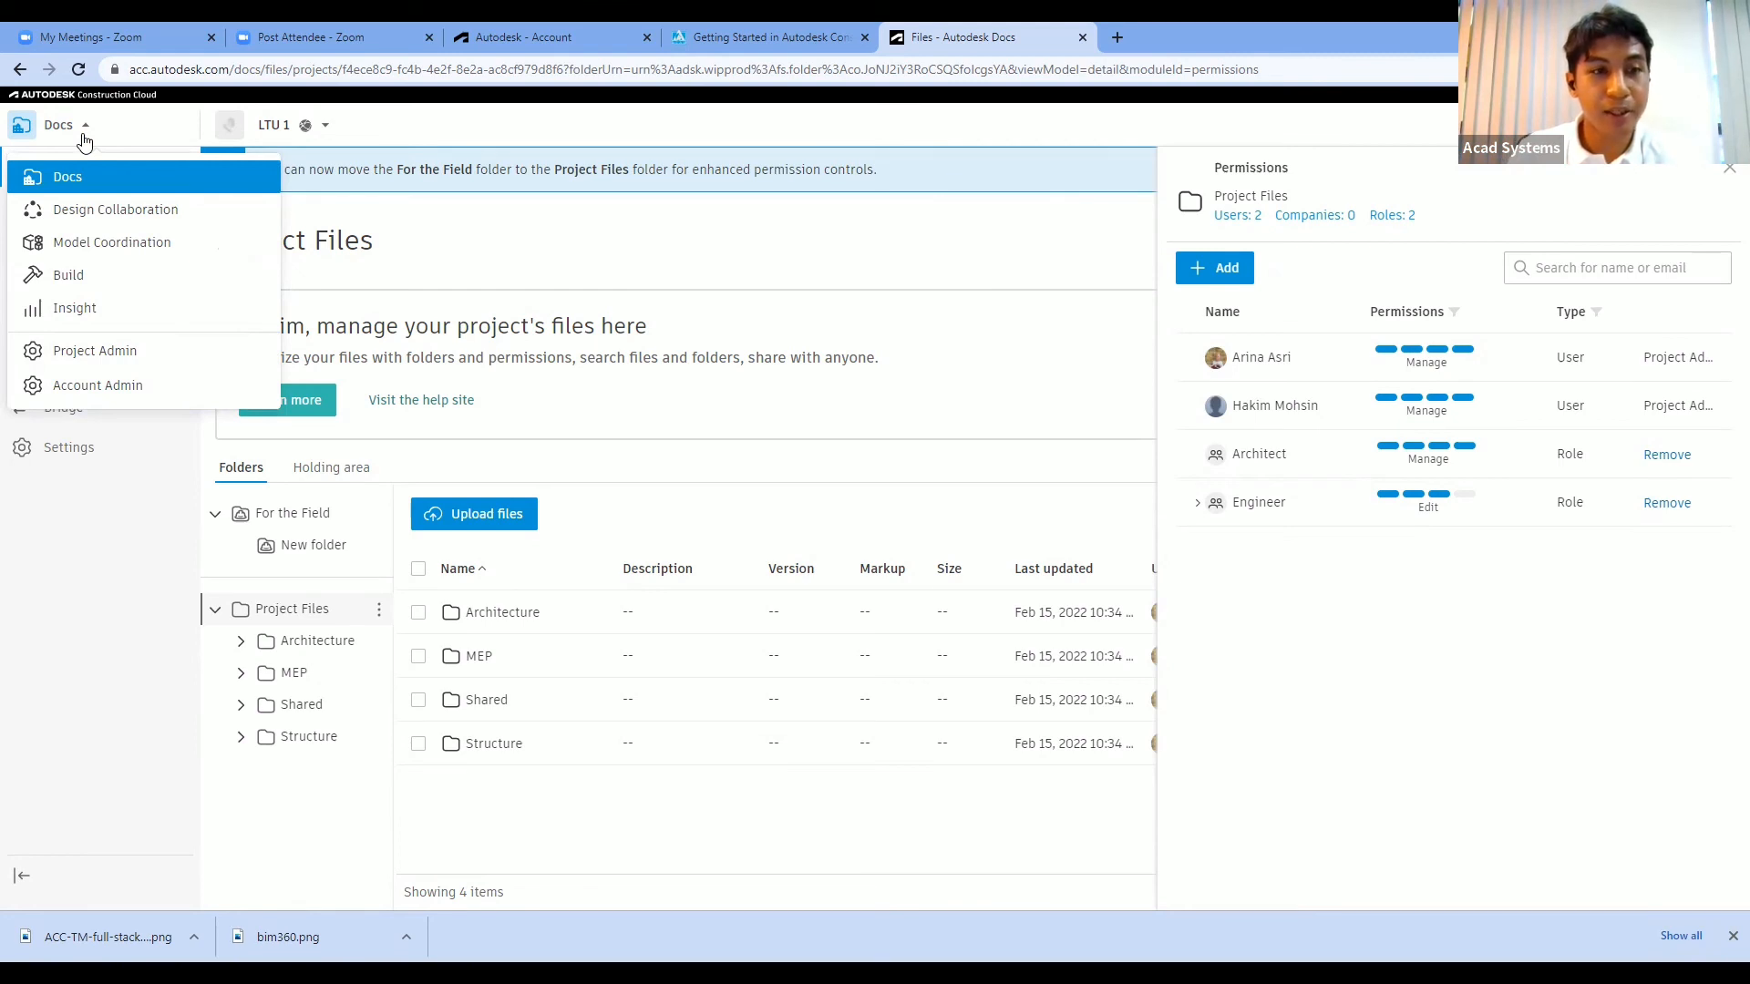
pyautogui.click(100, 352)
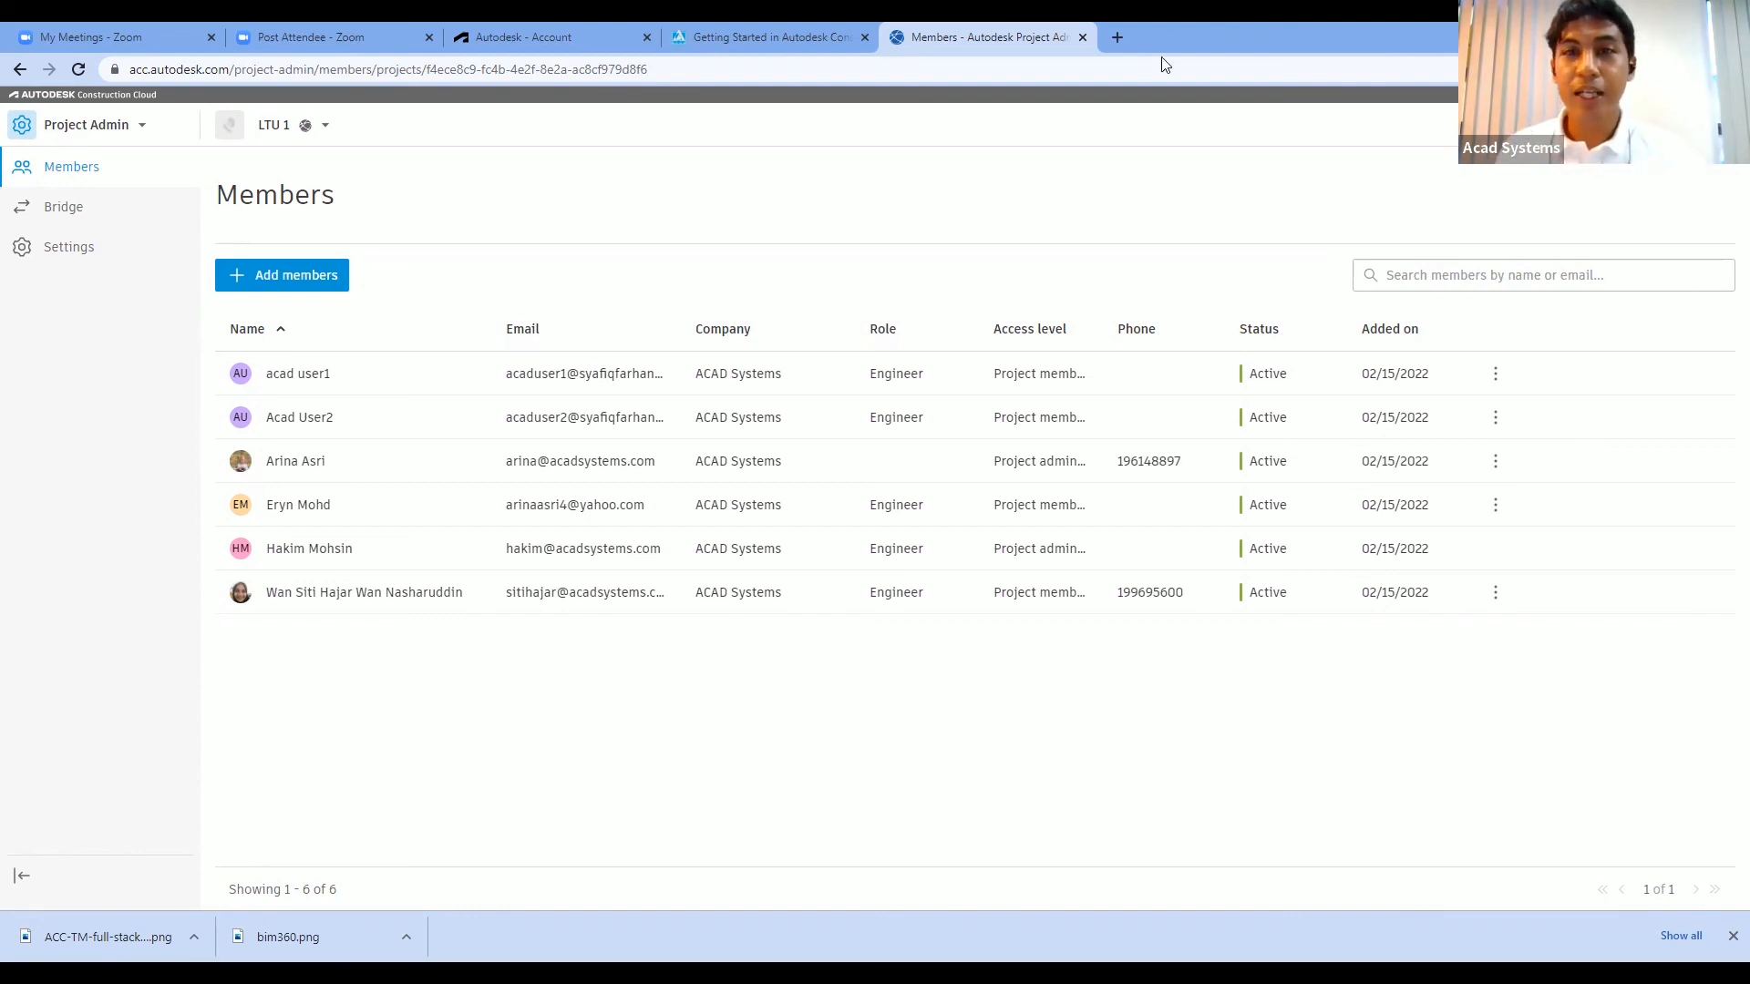
# - Open acadsystems.com in a new browser tab
pyautogui.click(1117, 38)
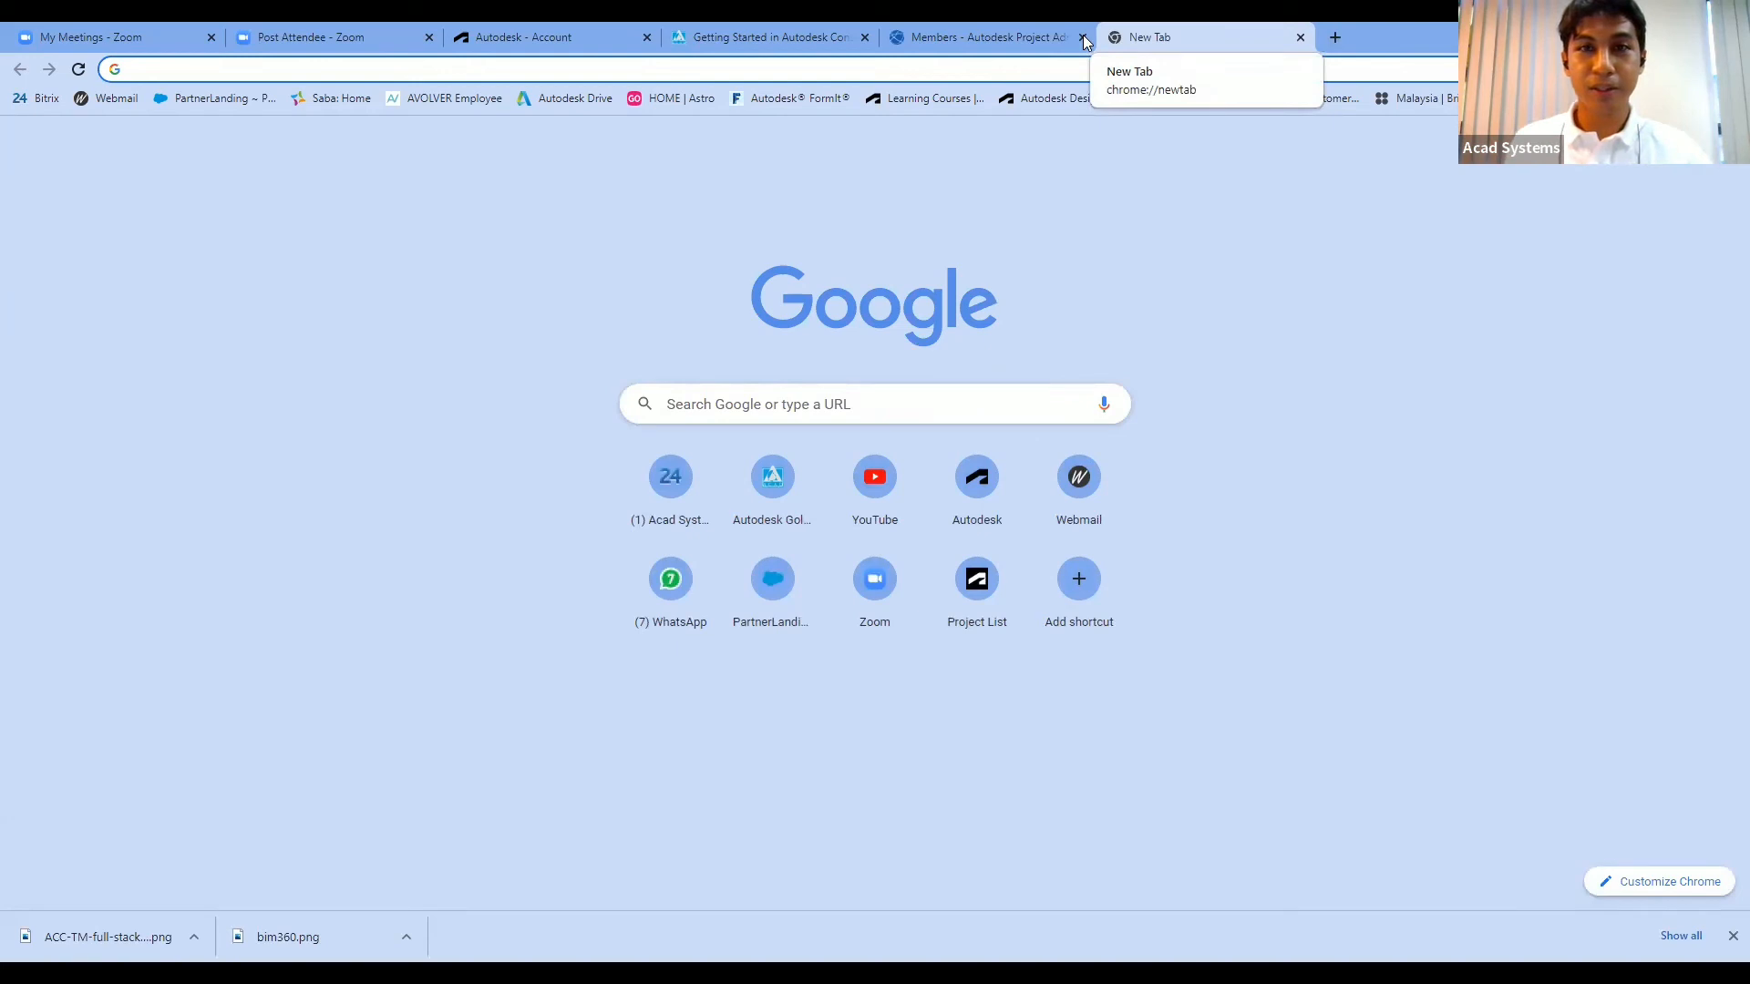
pyautogui.write('aca')
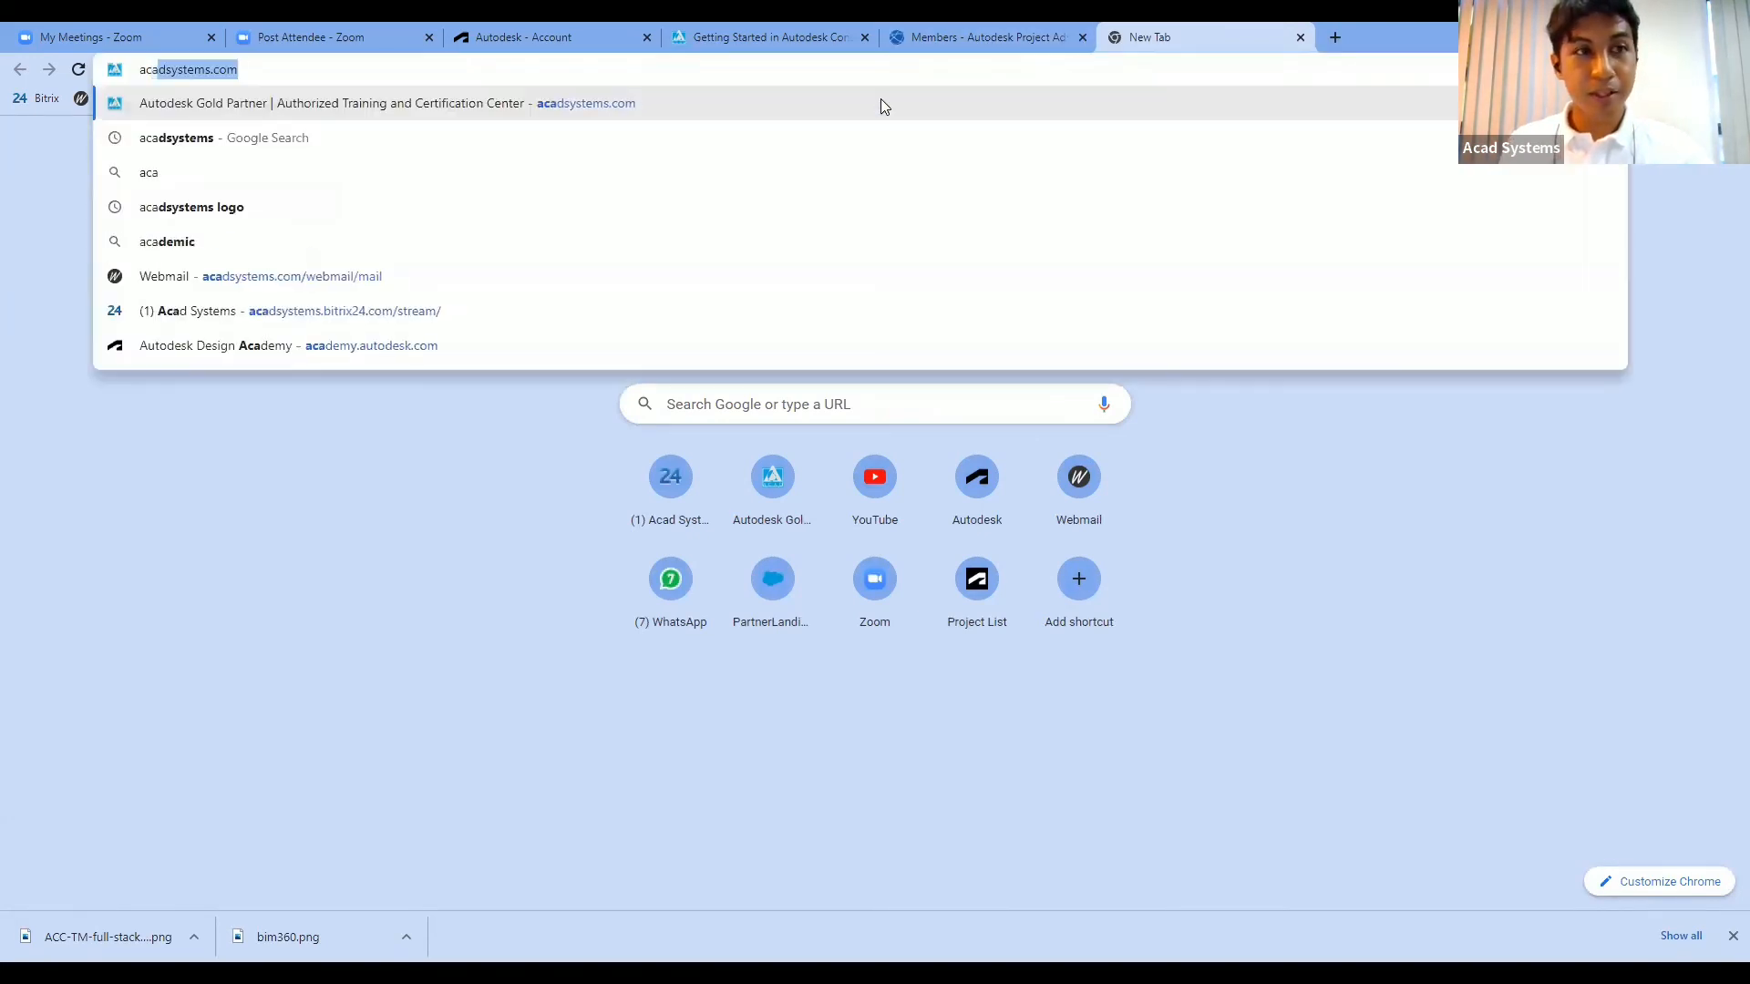
pyautogui.press('Return')
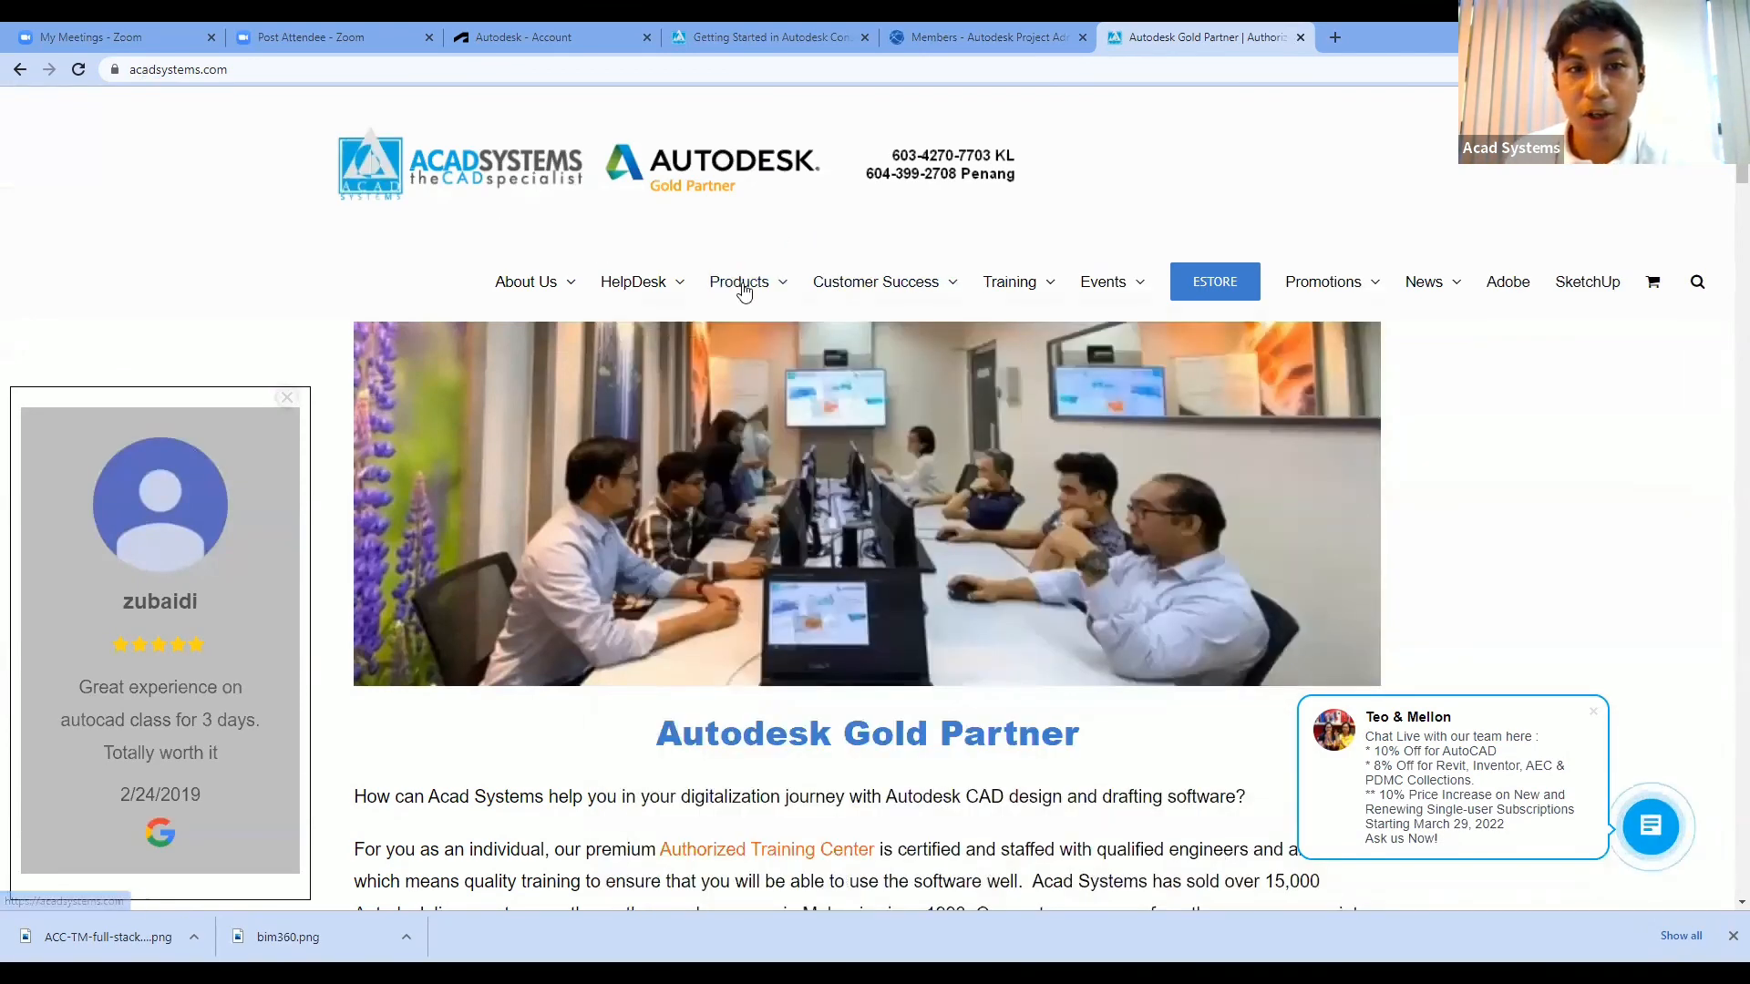
# - Look through the website's product list and open the Autodesk Docs product page
pyautogui.moveTo(743, 289)
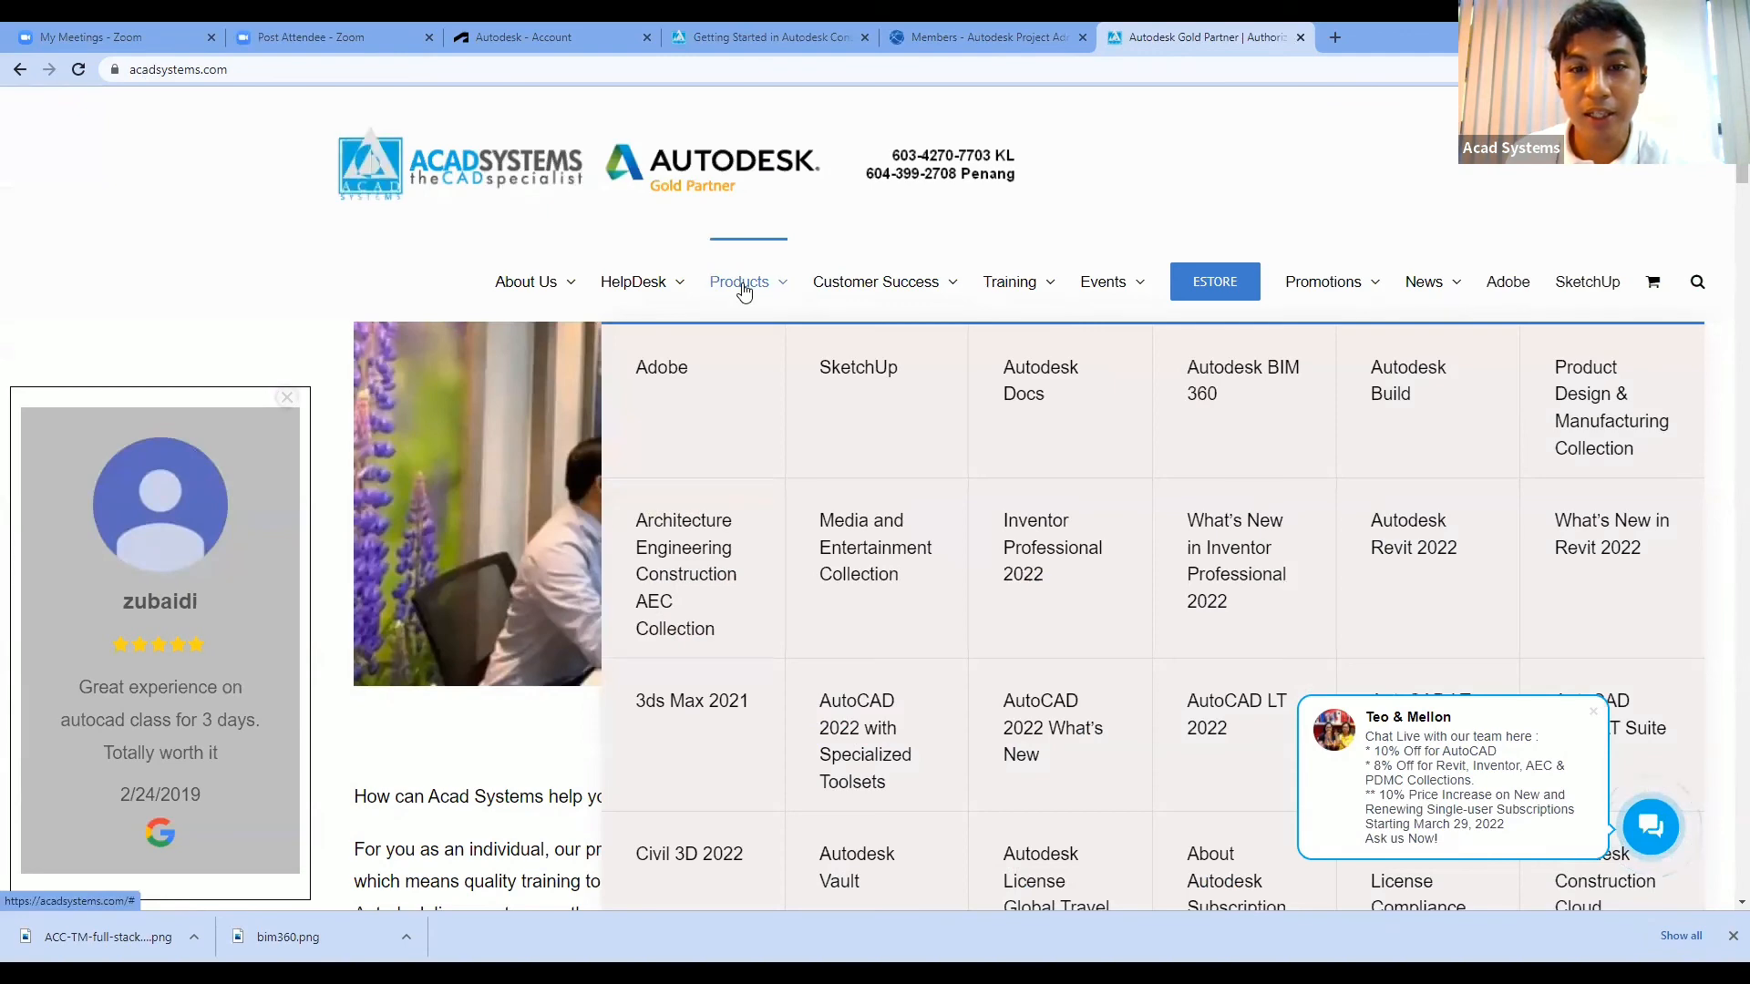
pyautogui.scroll(-1, 743, 290)
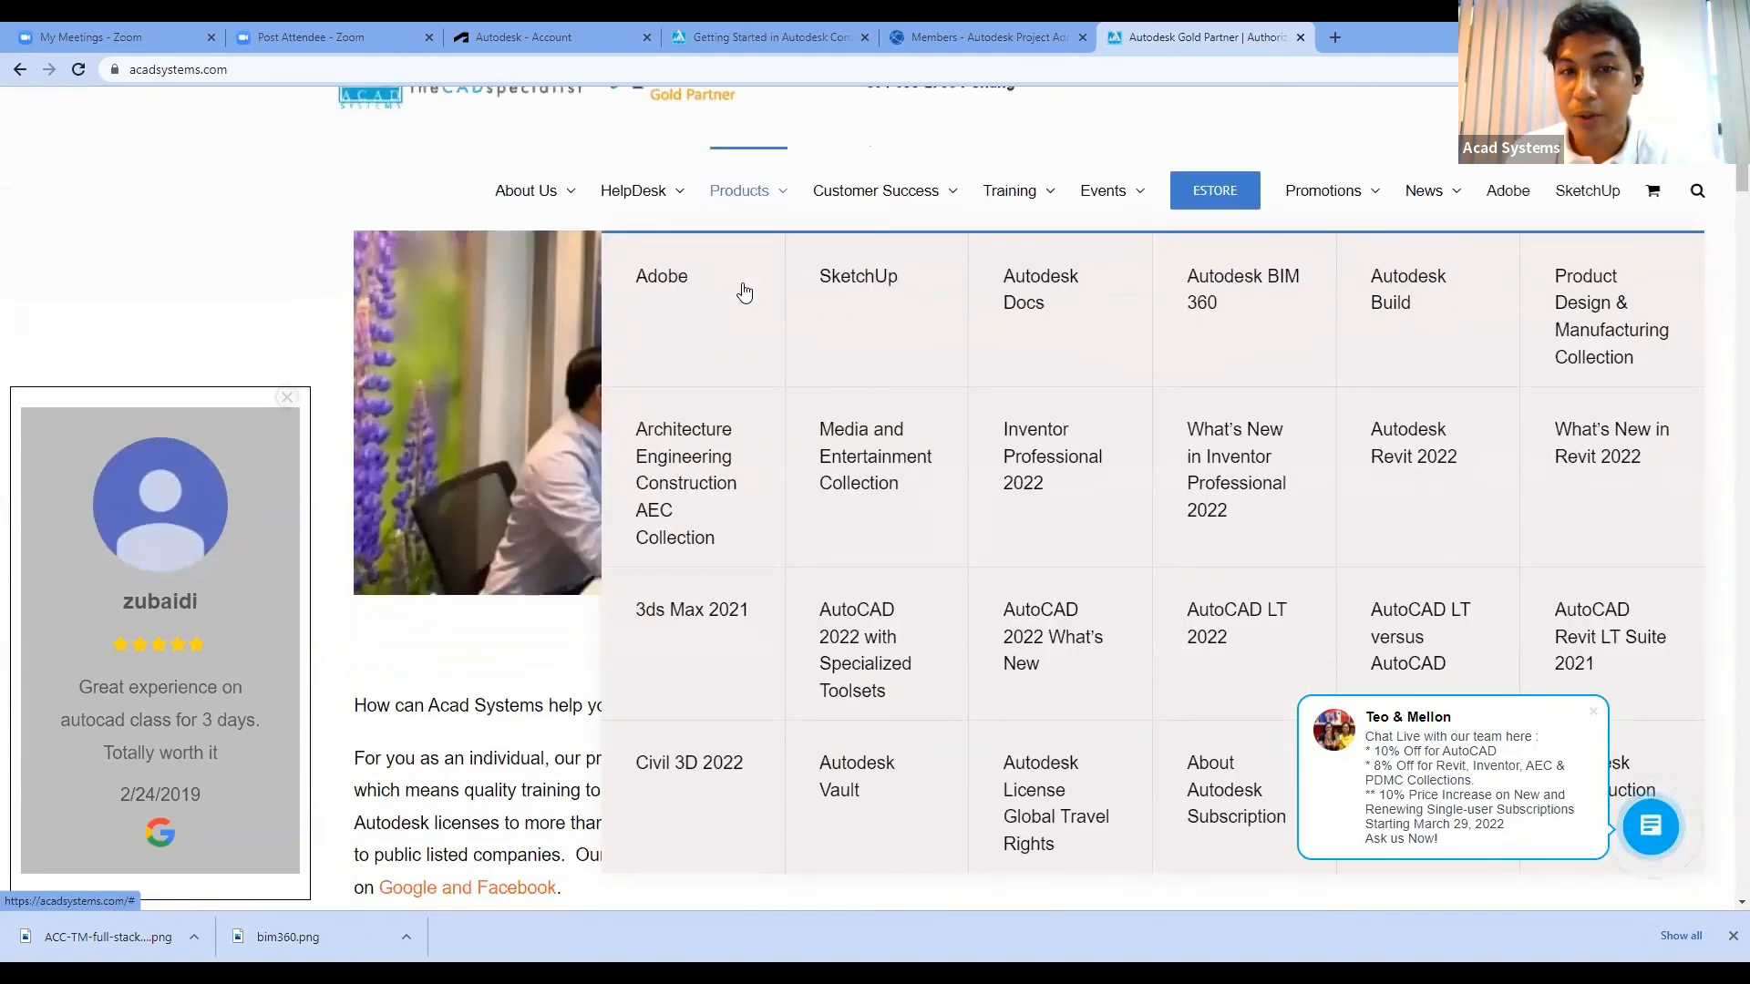
pyautogui.scroll(-1, 754, 239)
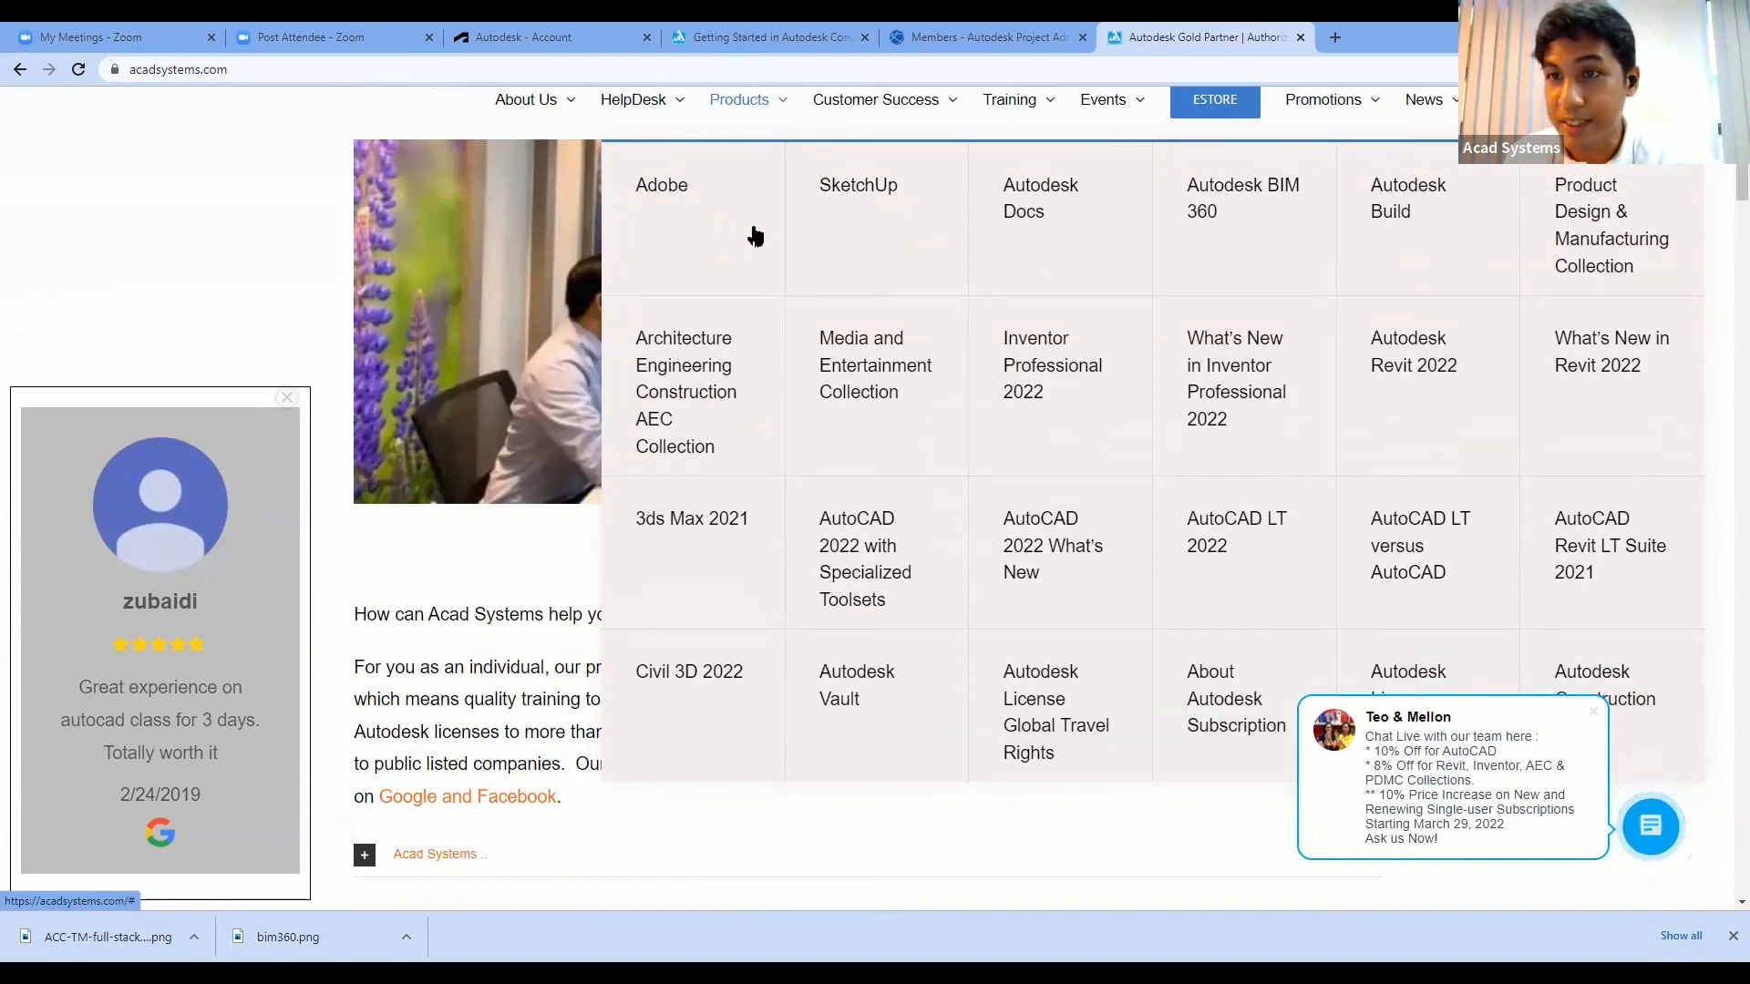
pyautogui.scroll(2, 793, 282)
pyautogui.moveTo(818, 311)
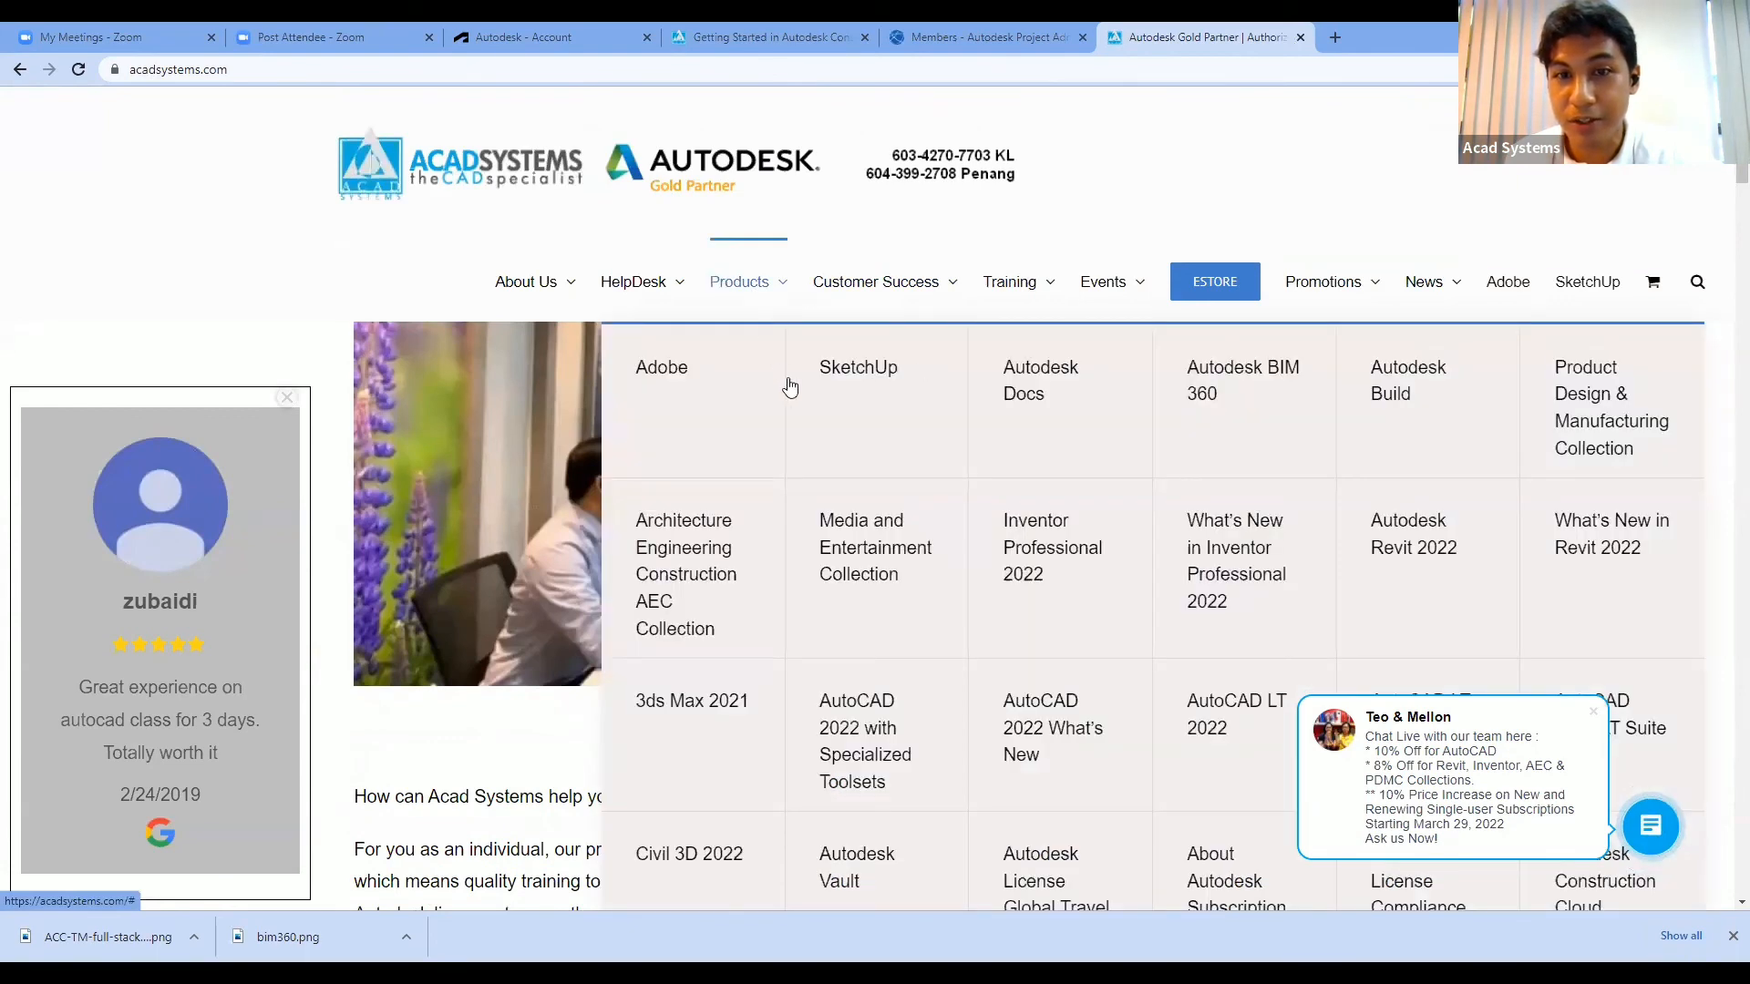
pyautogui.click(1047, 378)
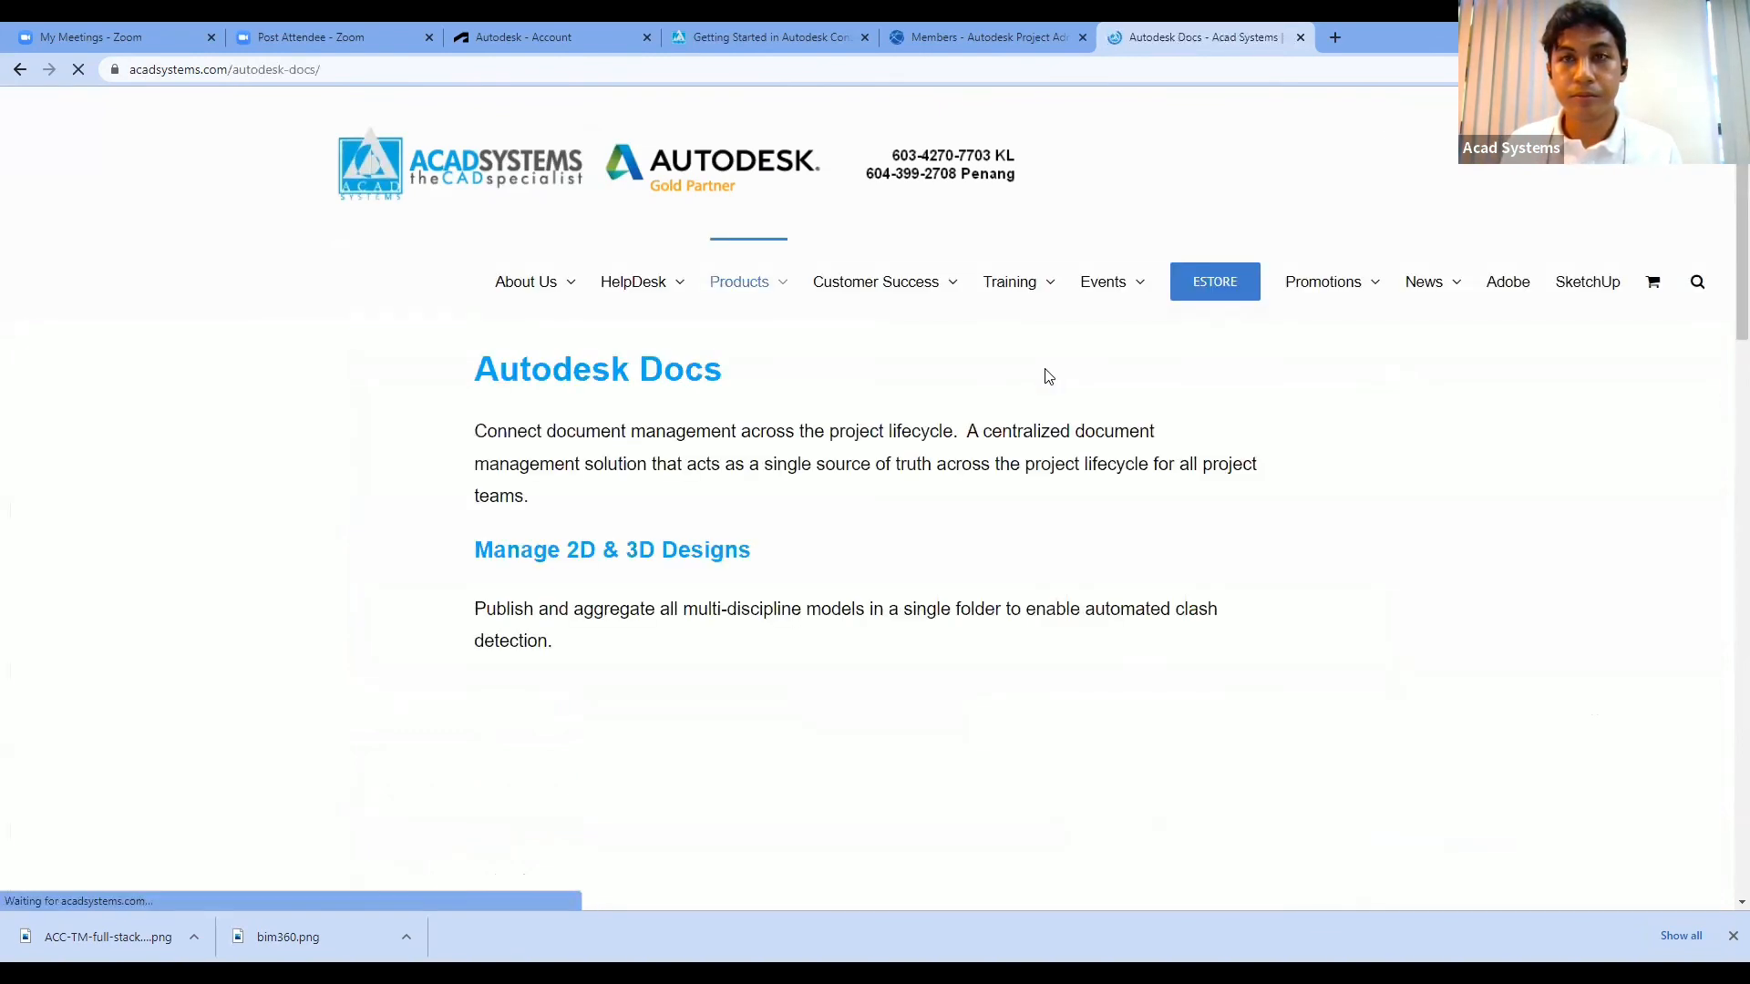
# - Read through the Autodesk Docs page, from the 2D and 3D design management section to the Design Review video, and return to its start
pyautogui.scroll(-4, 1075, 301)
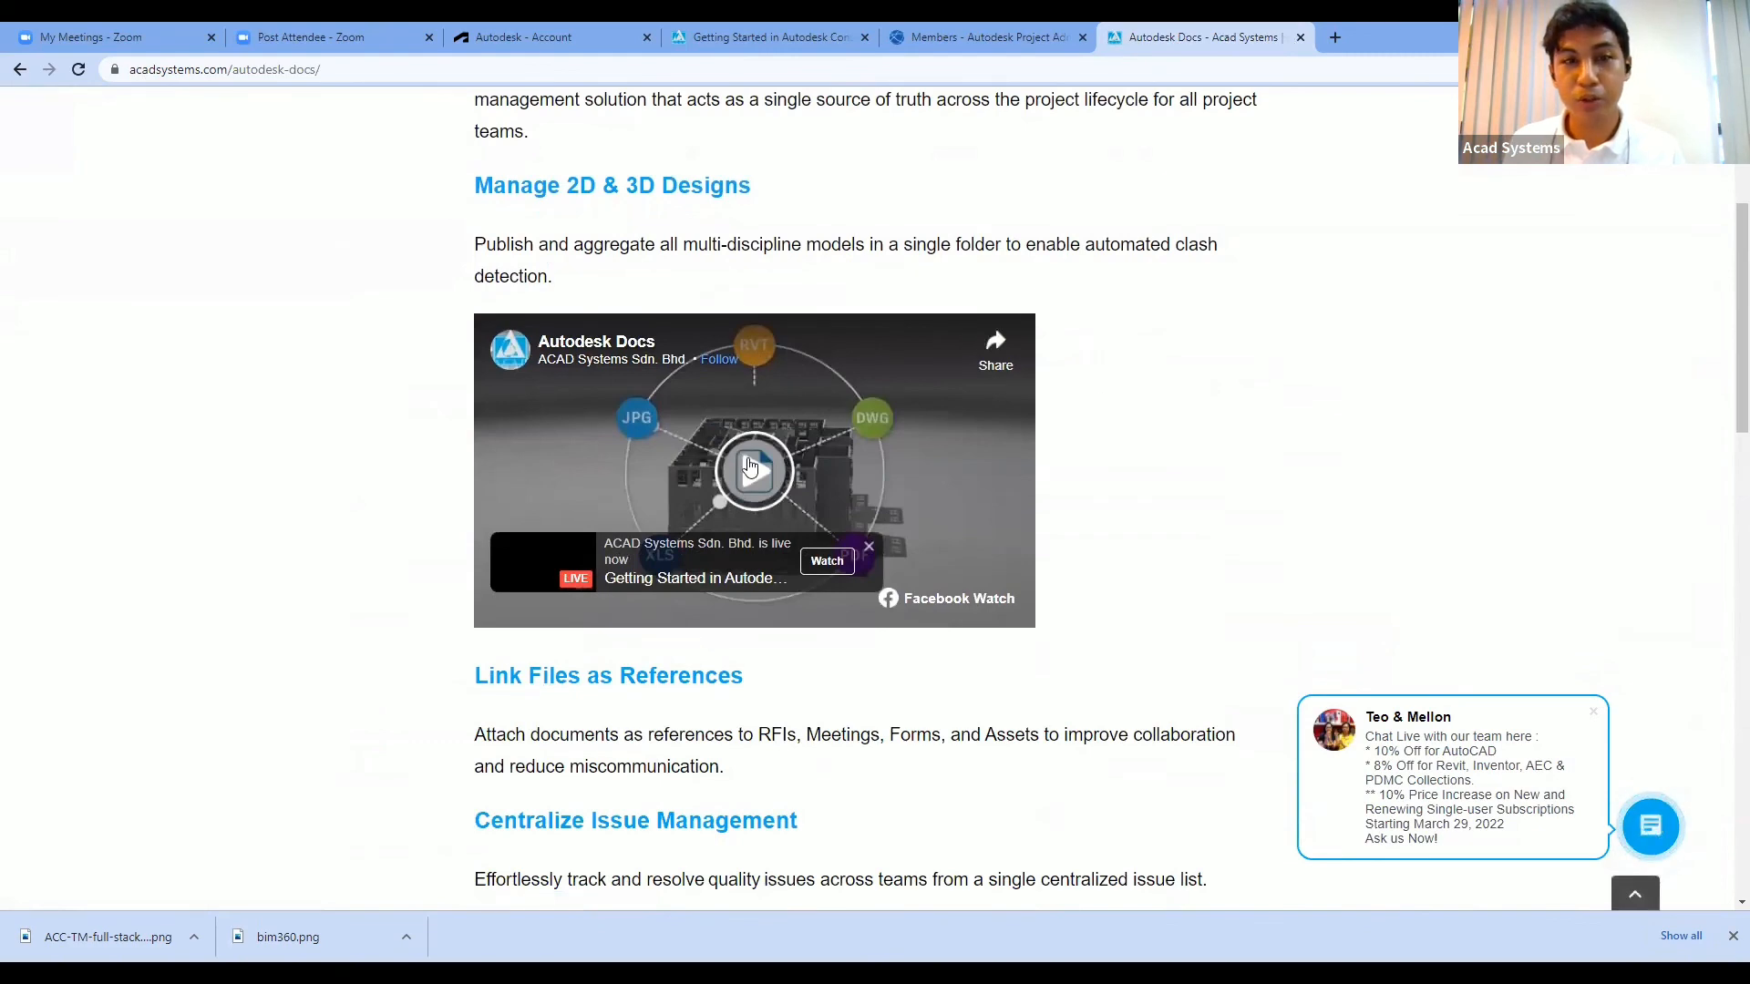
pyautogui.scroll(-3, 1048, 375)
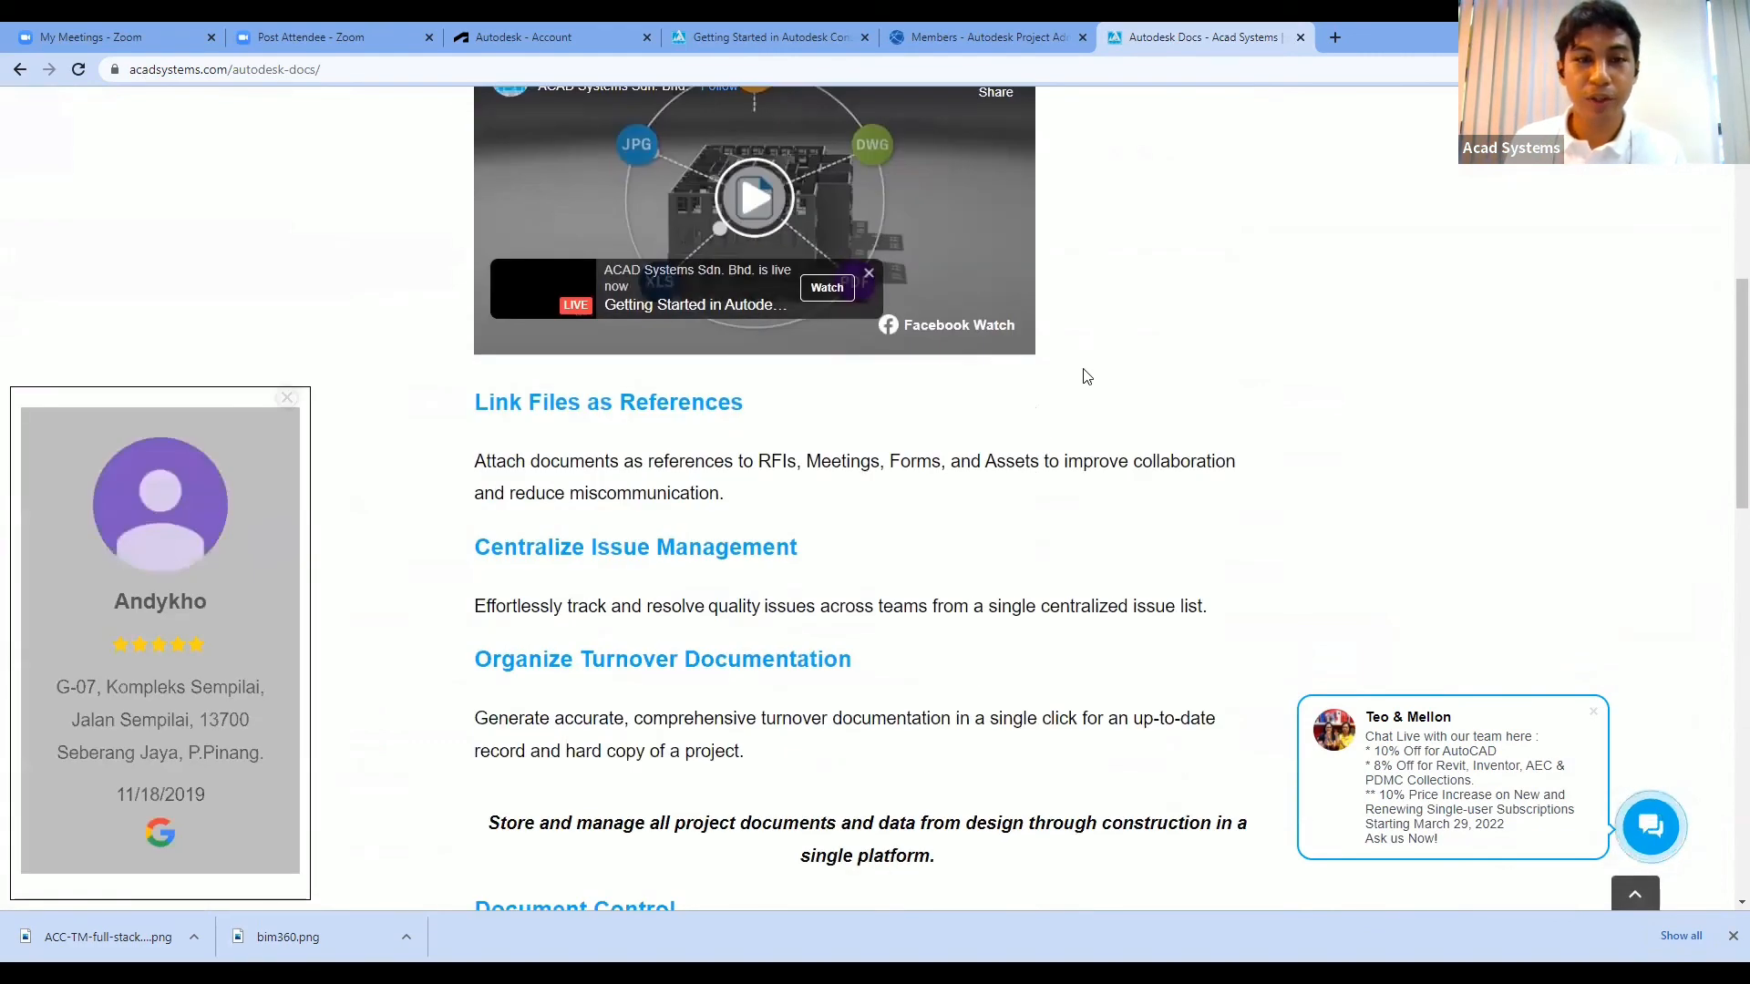
pyautogui.scroll(-3, 1093, 365)
pyautogui.scroll(-10, 1095, 362)
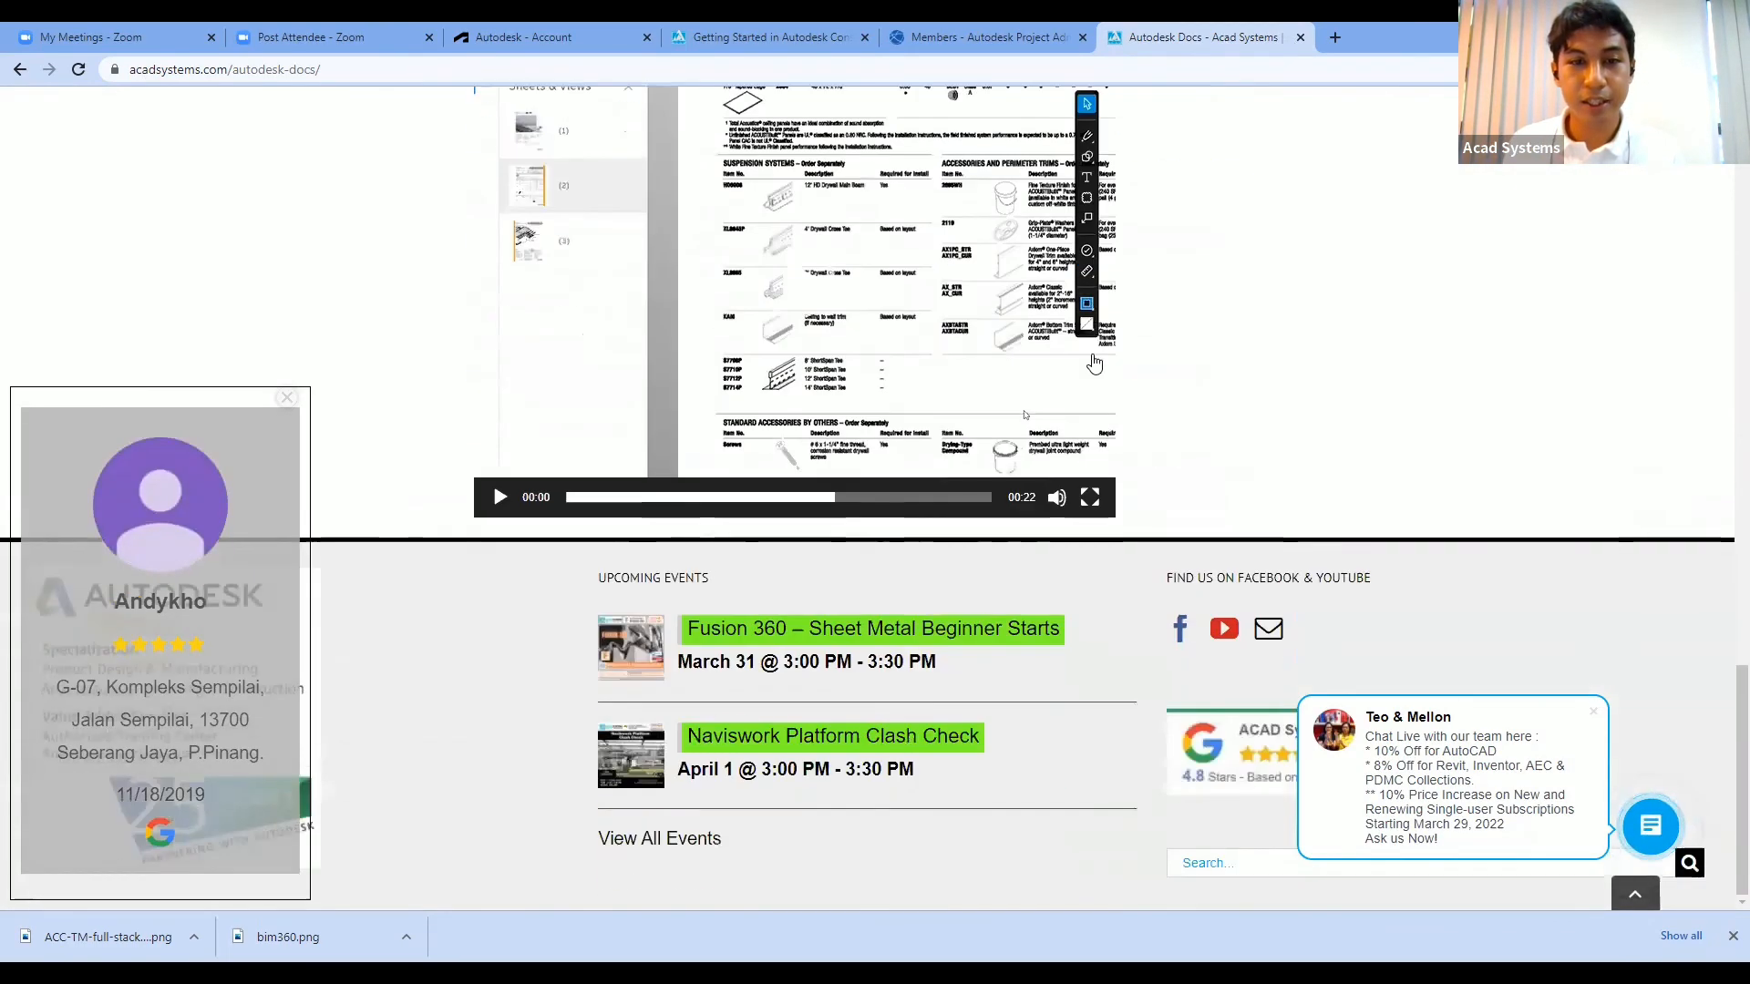
pyautogui.scroll(15, 1081, 433)
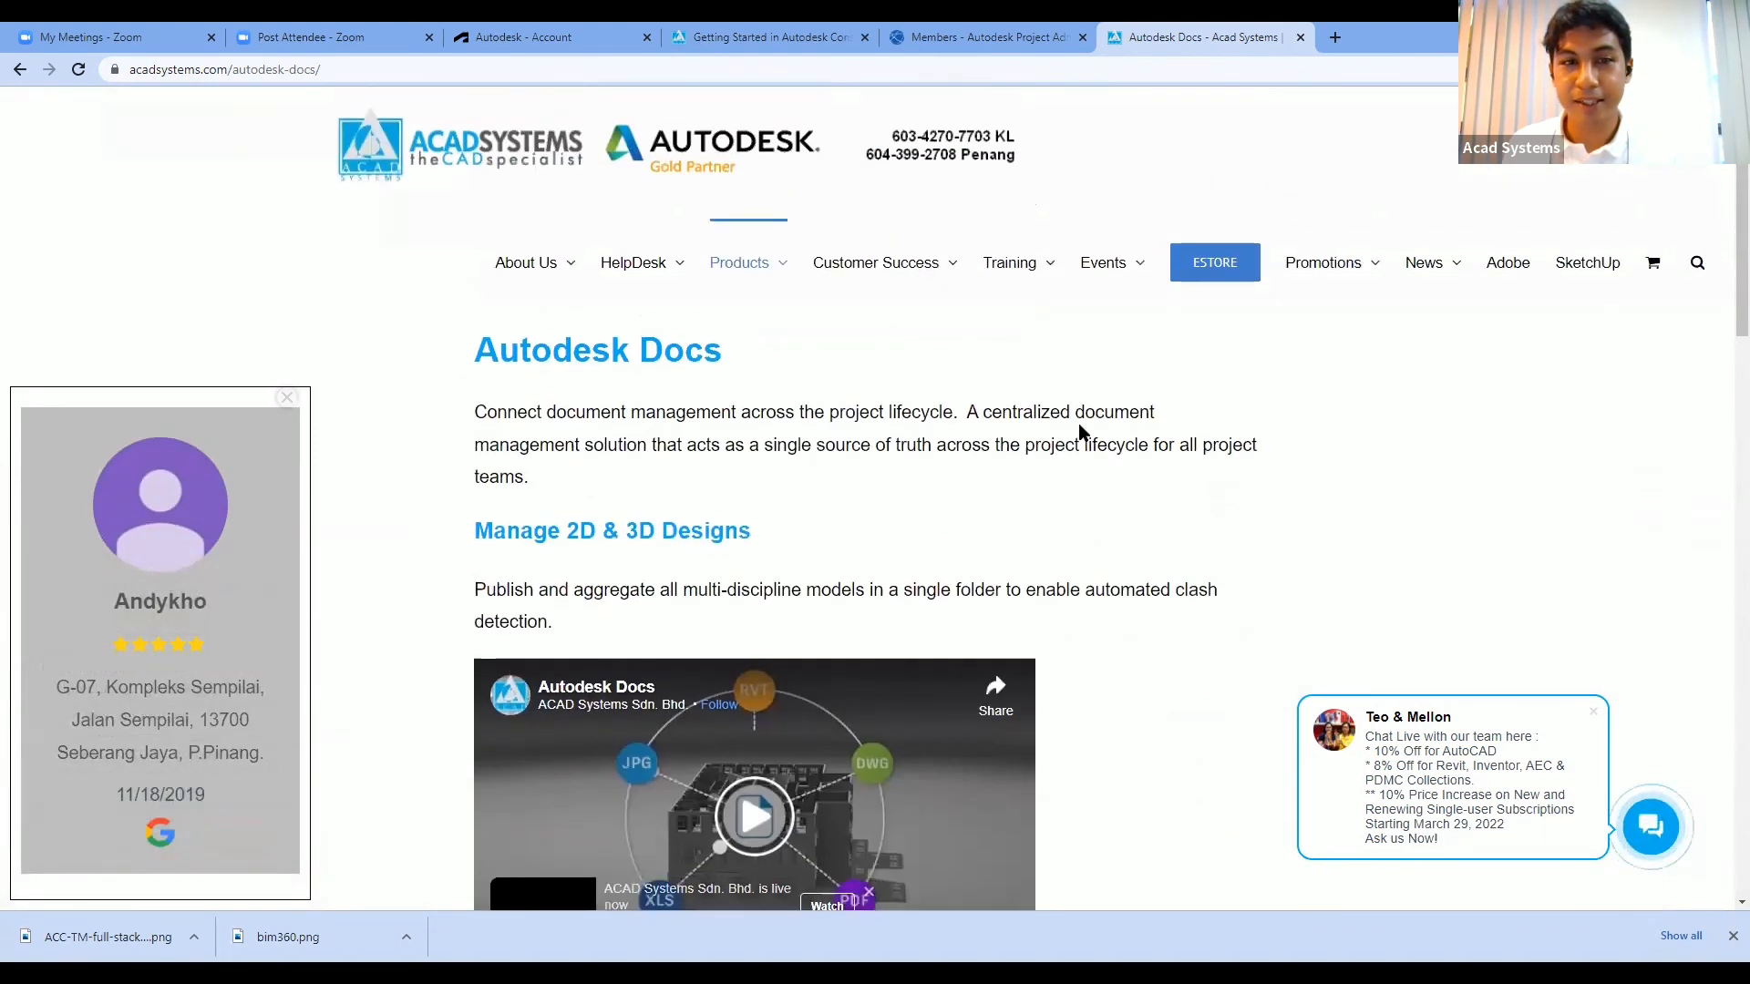
pyautogui.scroll(-12, 1079, 430)
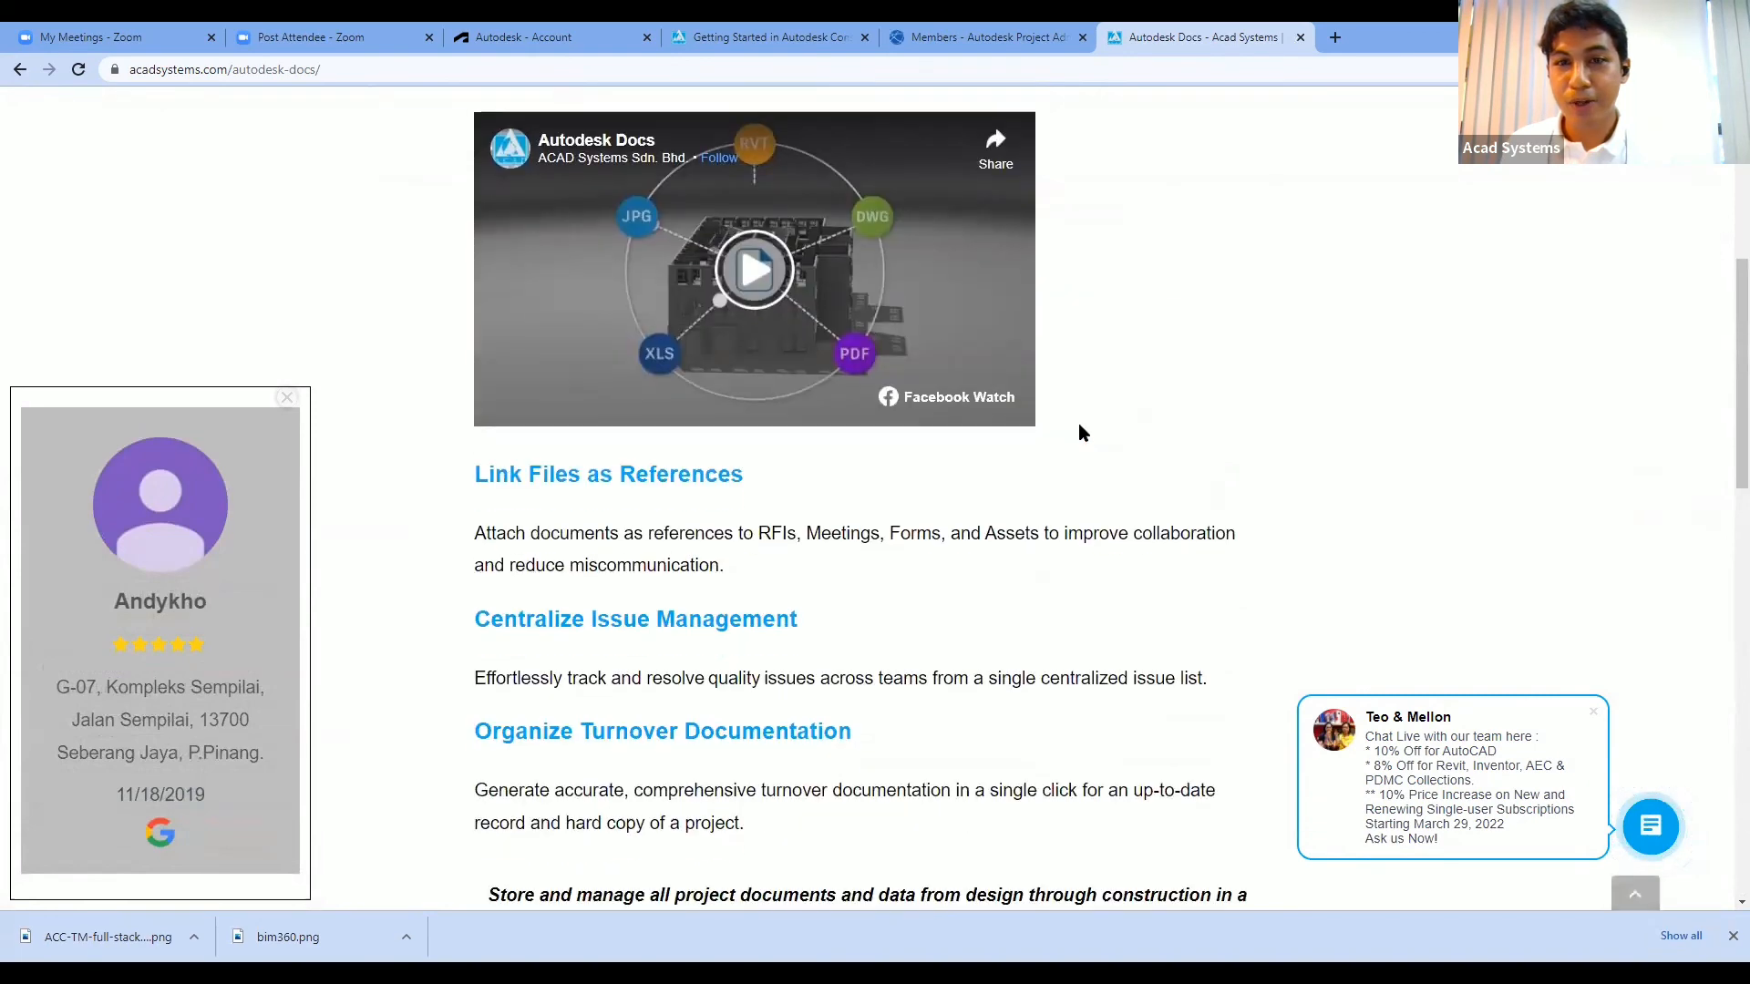
pyautogui.scroll(-10, 1079, 430)
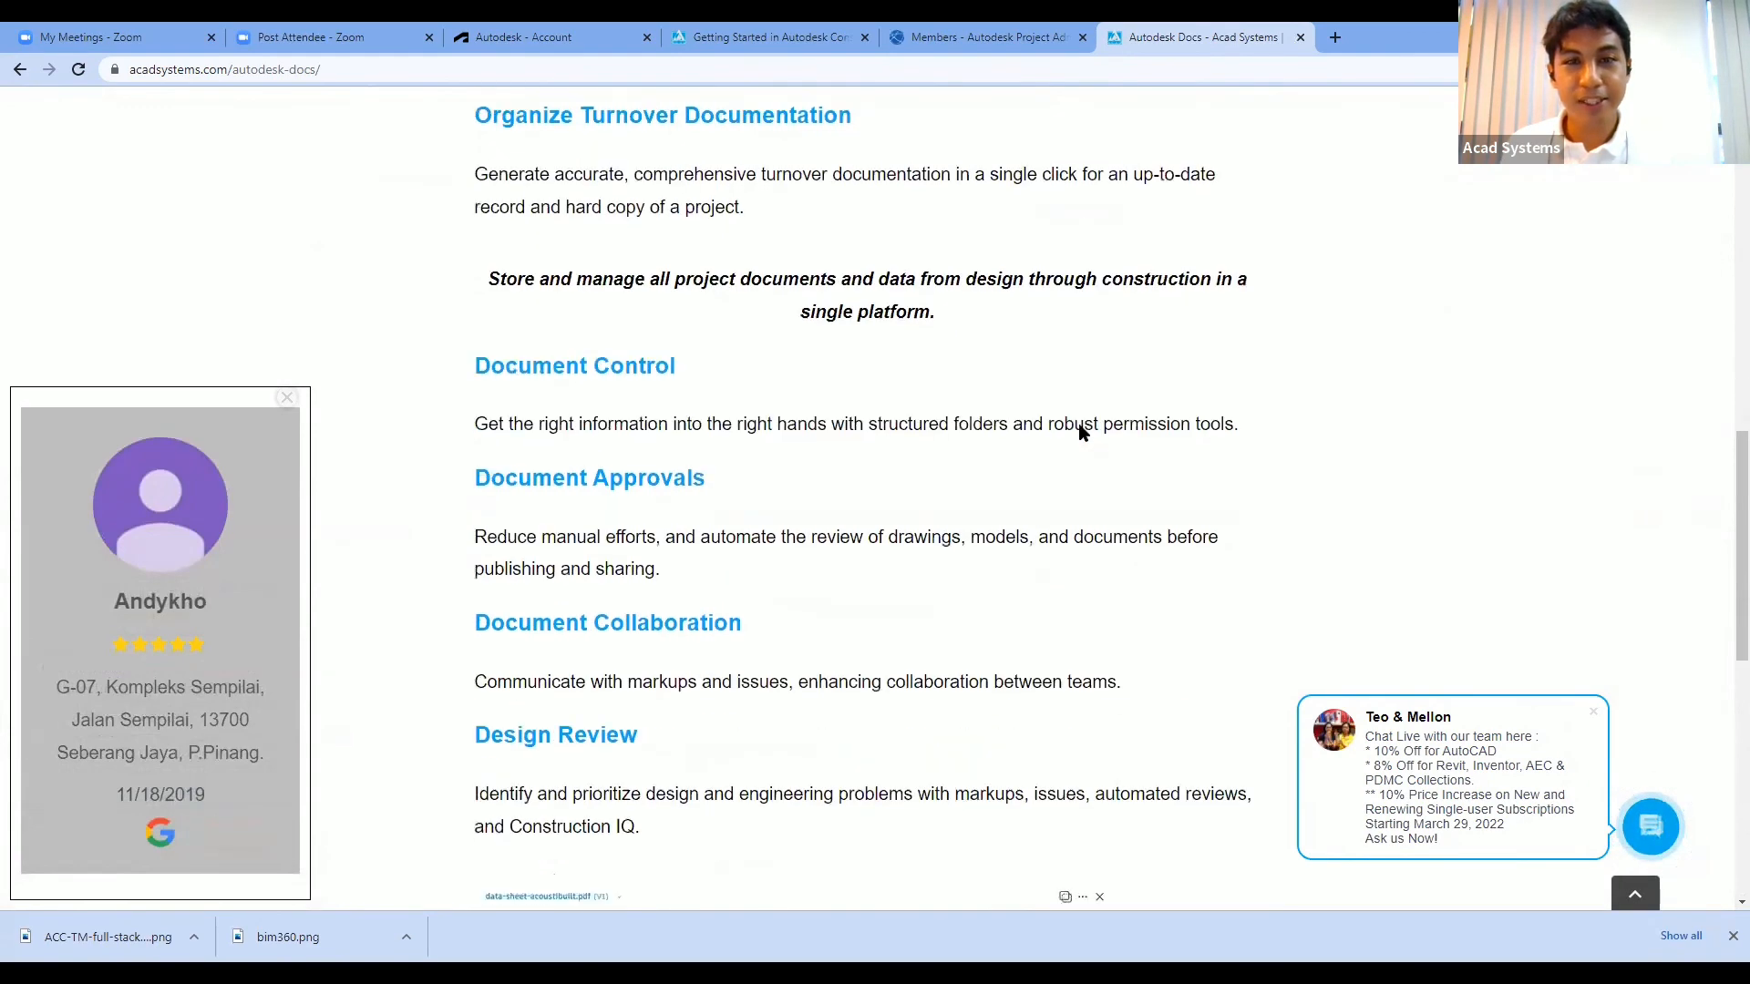
pyautogui.scroll(10, 1081, 432)
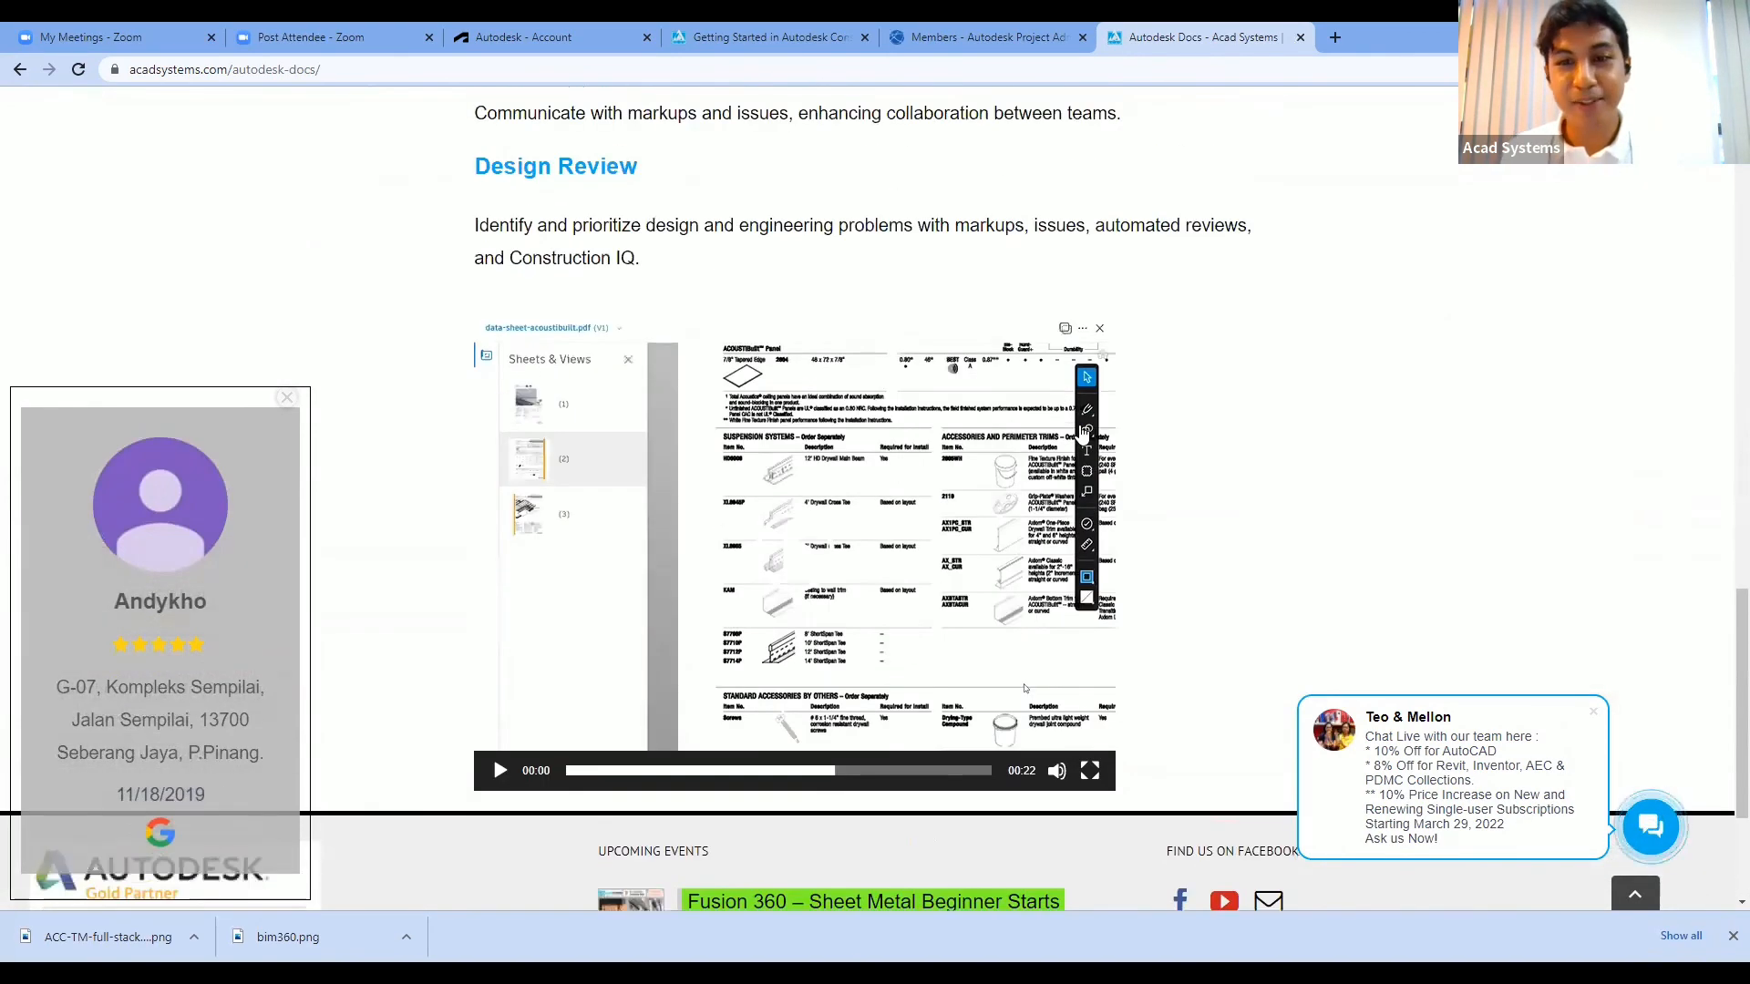
pyautogui.scroll(10, 1082, 432)
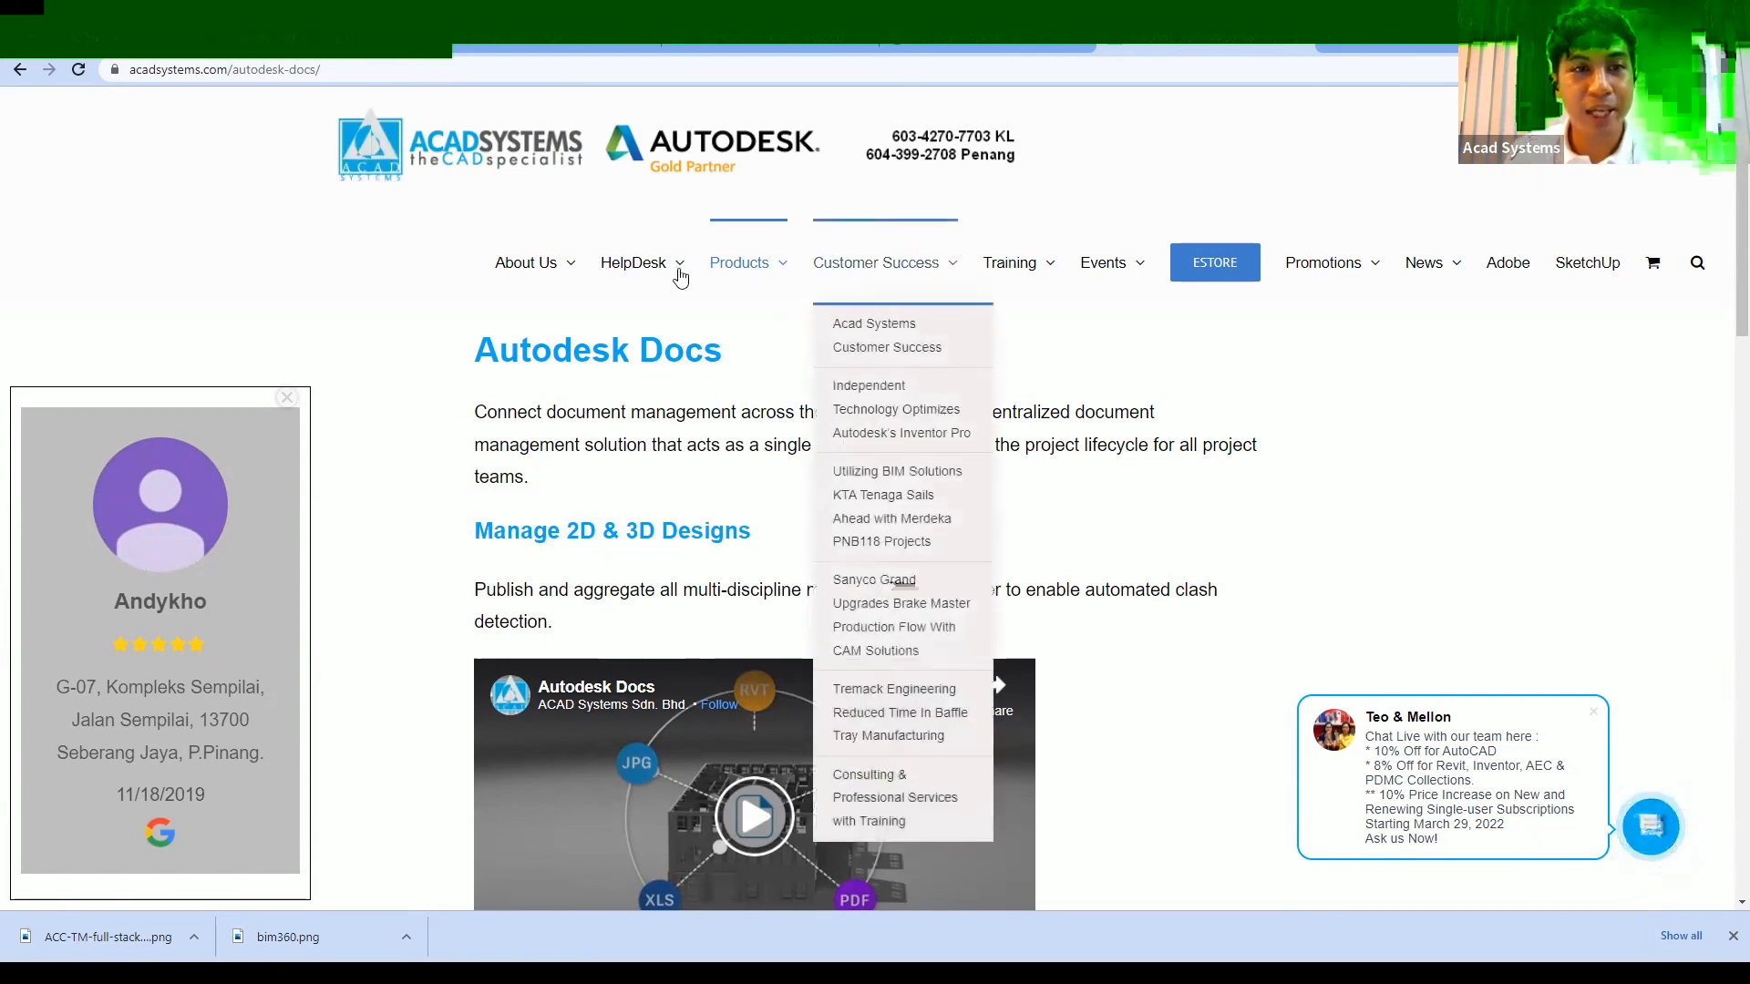
# - Return to the Acad Systems home page and view the Latest Autodesk Promotions & News section
pyautogui.click(507, 173)
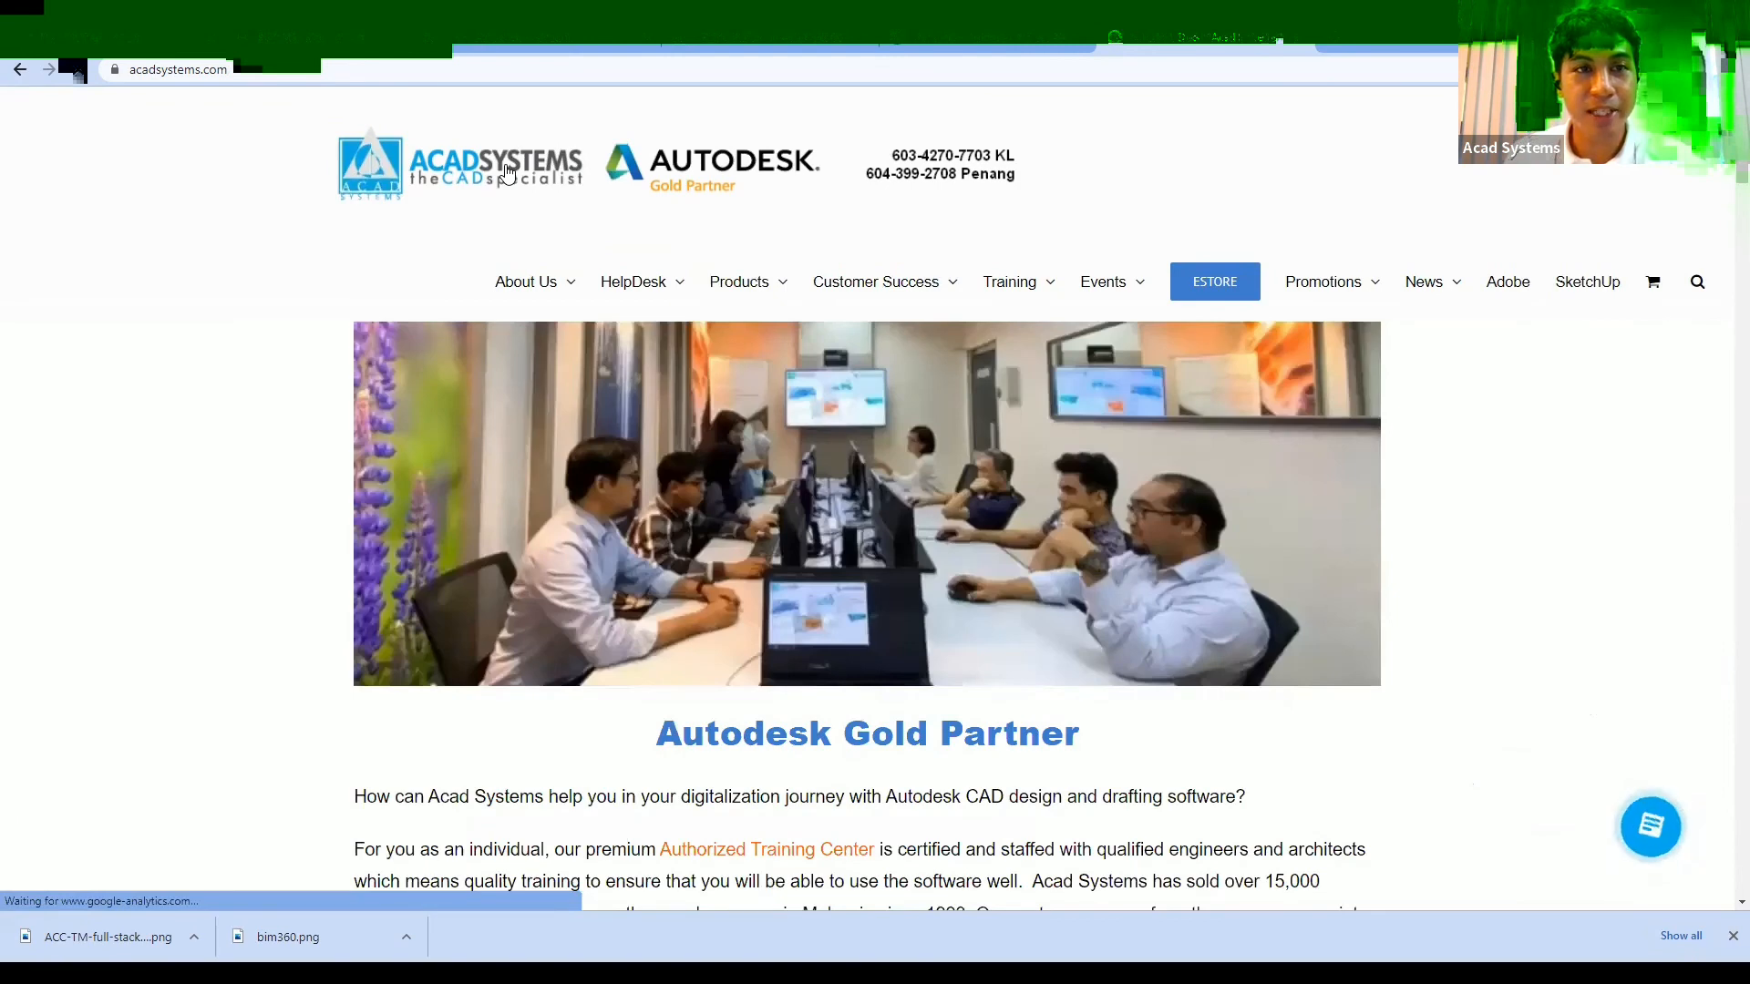
pyautogui.scroll(-6, 510, 399)
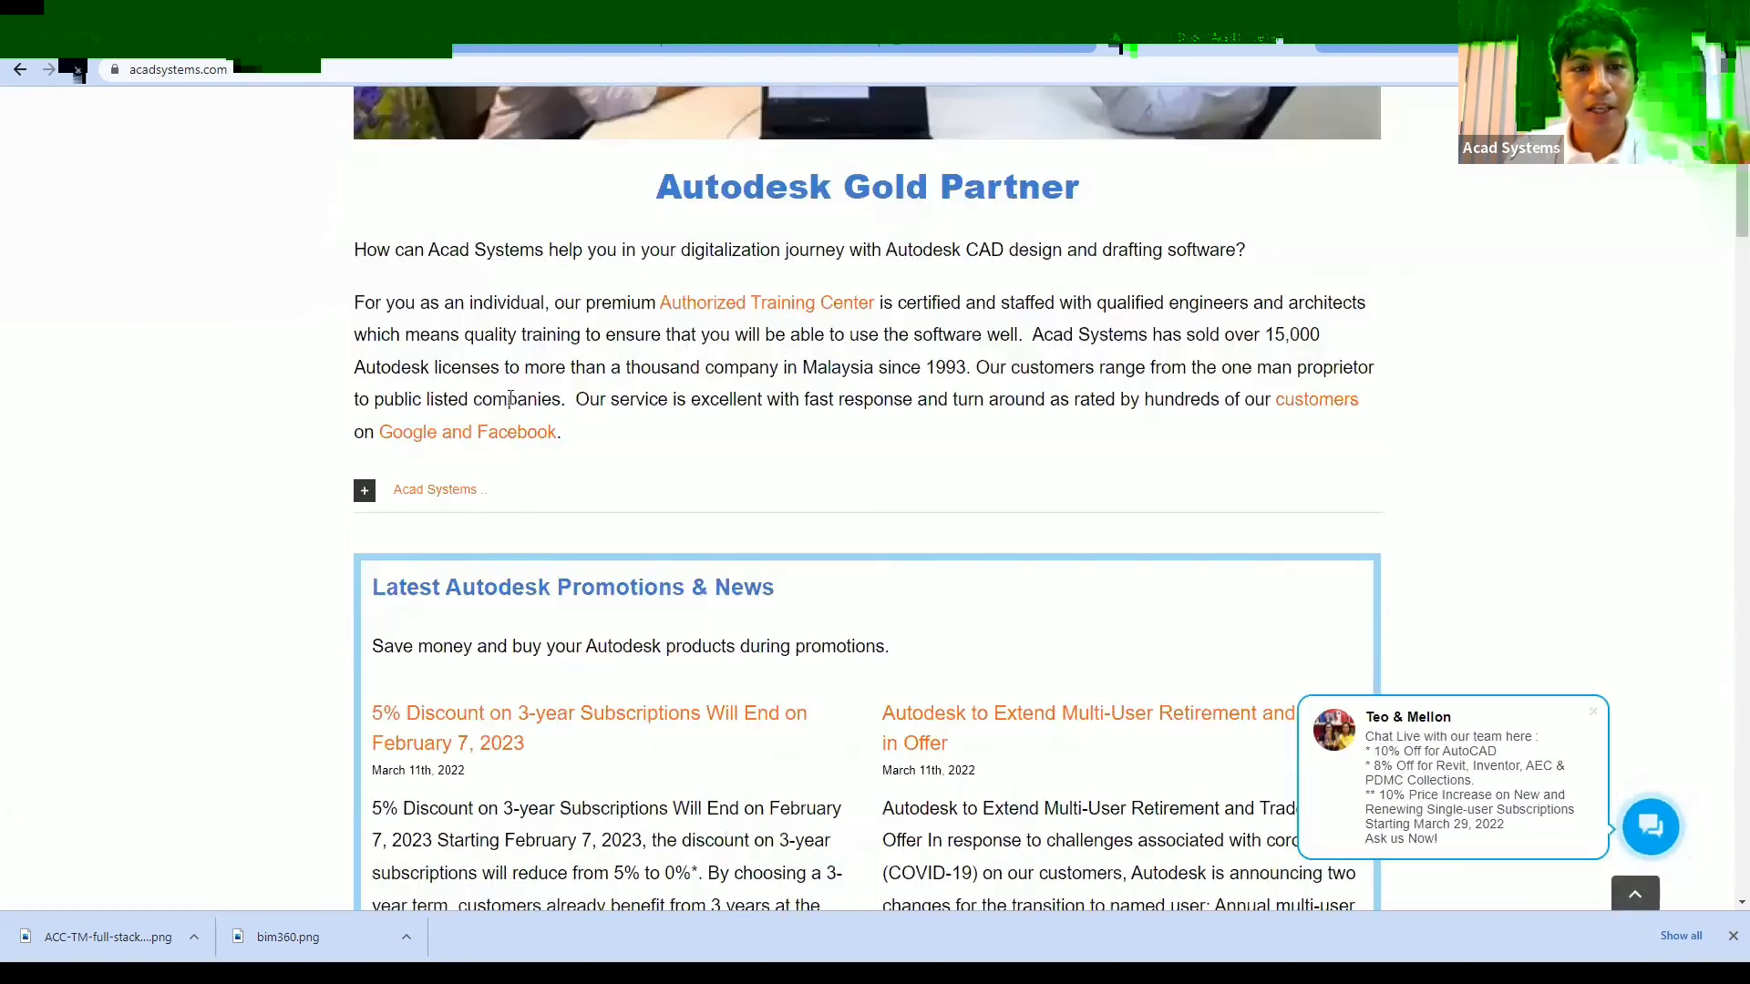
pyautogui.scroll(-6, 510, 399)
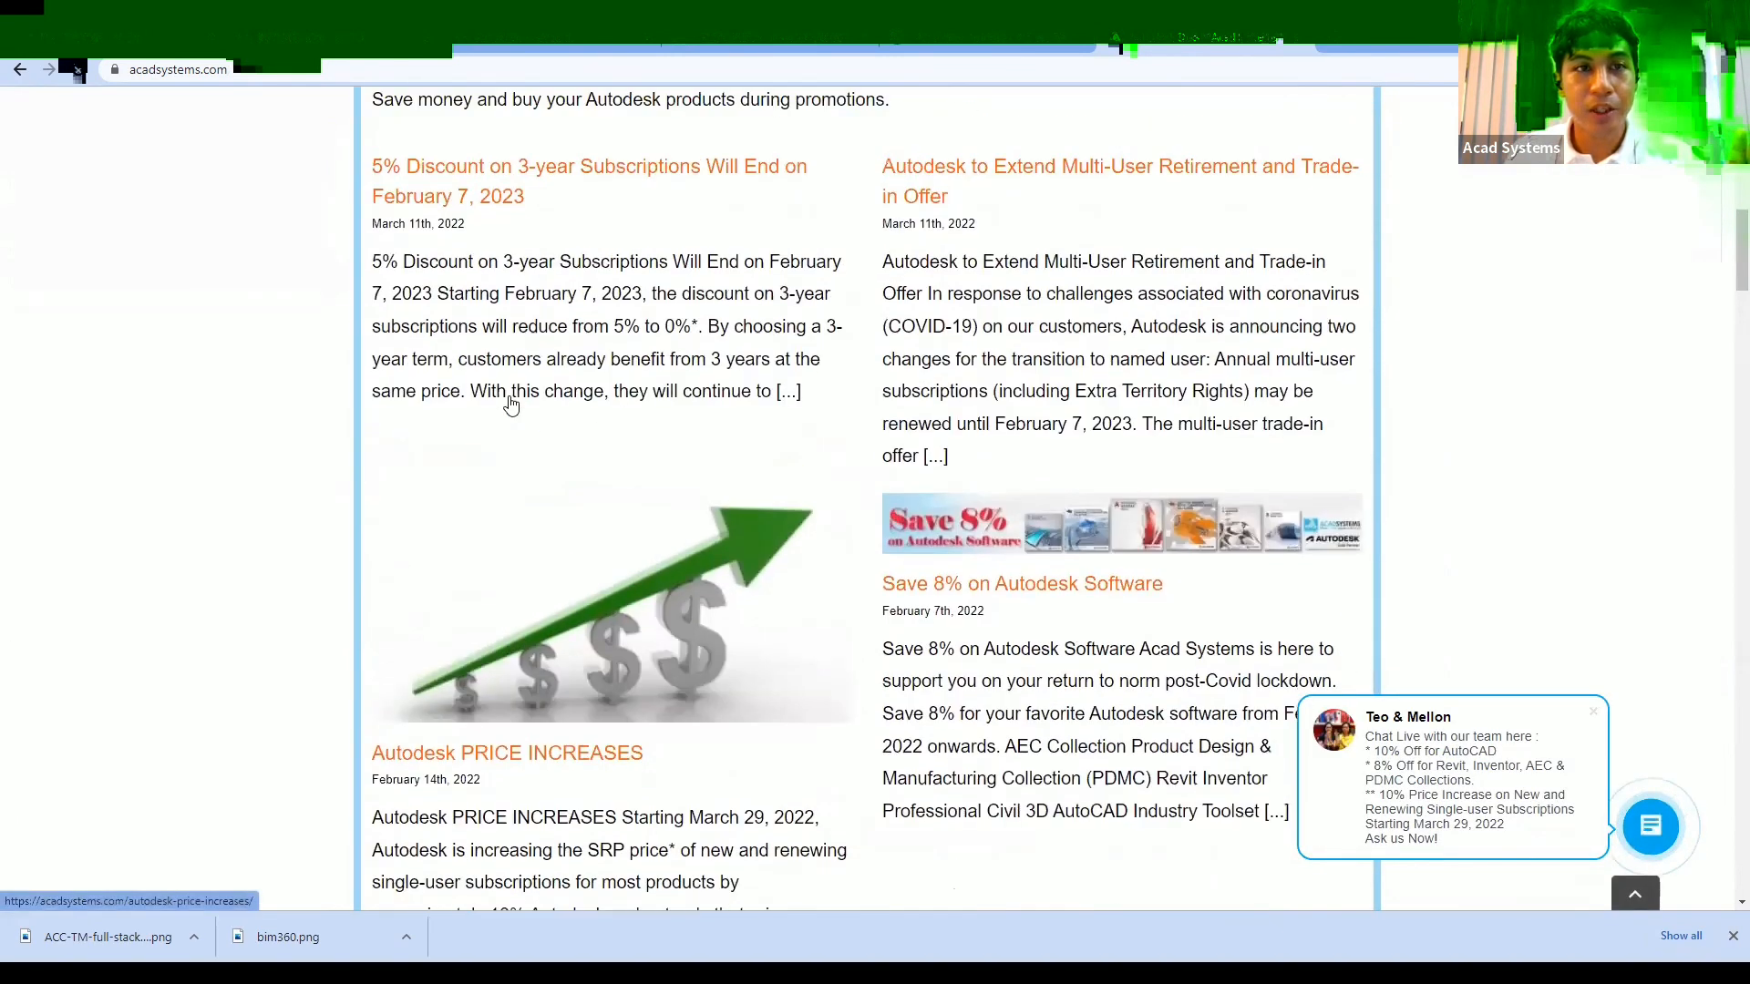
pyautogui.scroll(2, 510, 401)
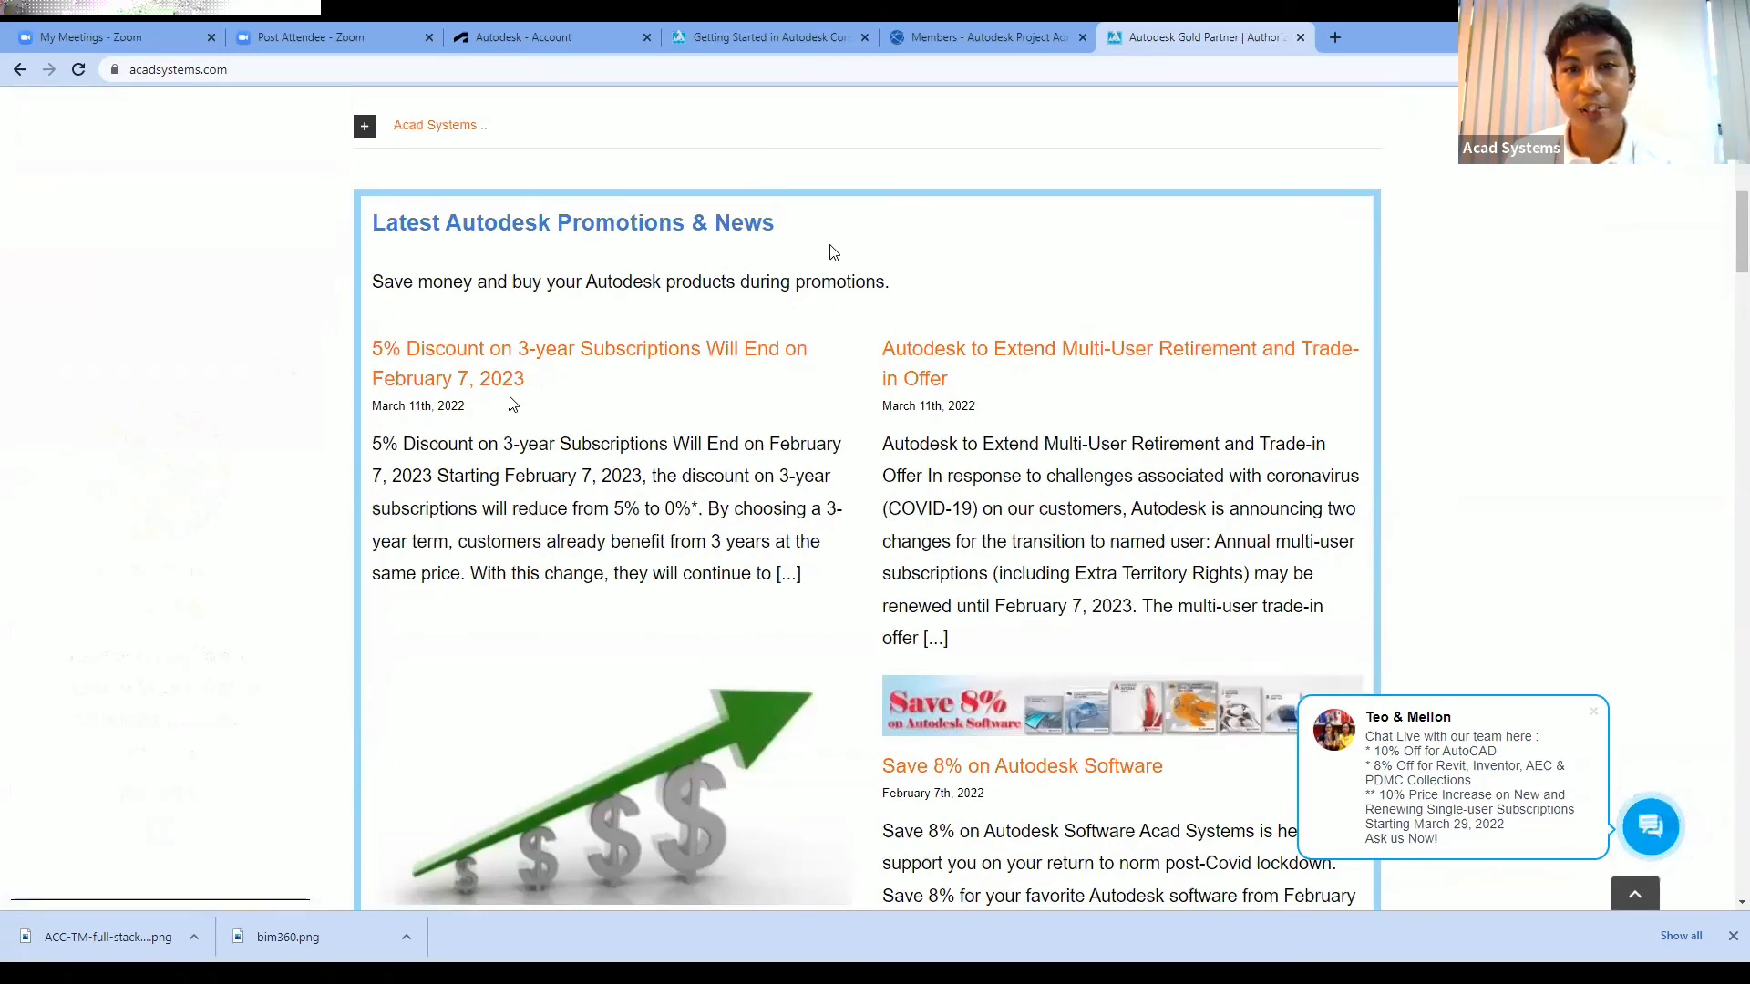
# - Examine the home page's upcoming online lessons, workshops and webinars, and the 2022 online training schedule down to the footer
pyautogui.scroll(-12, 832, 251)
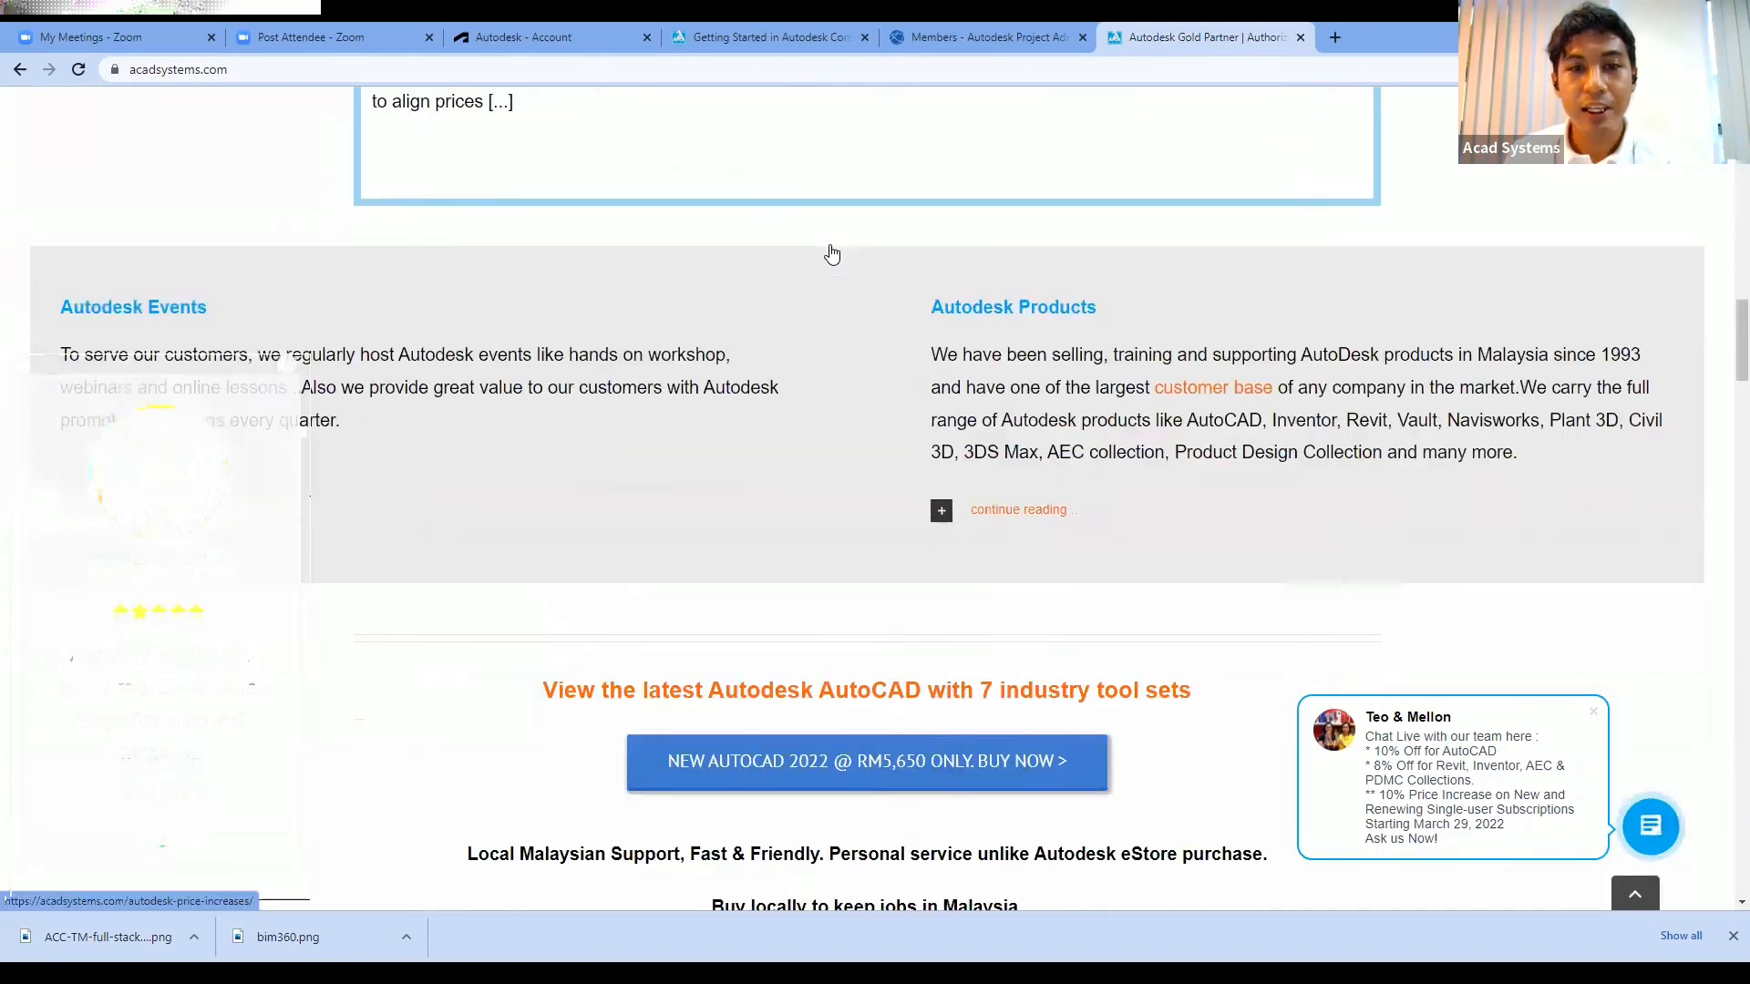
pyautogui.scroll(-10, 832, 252)
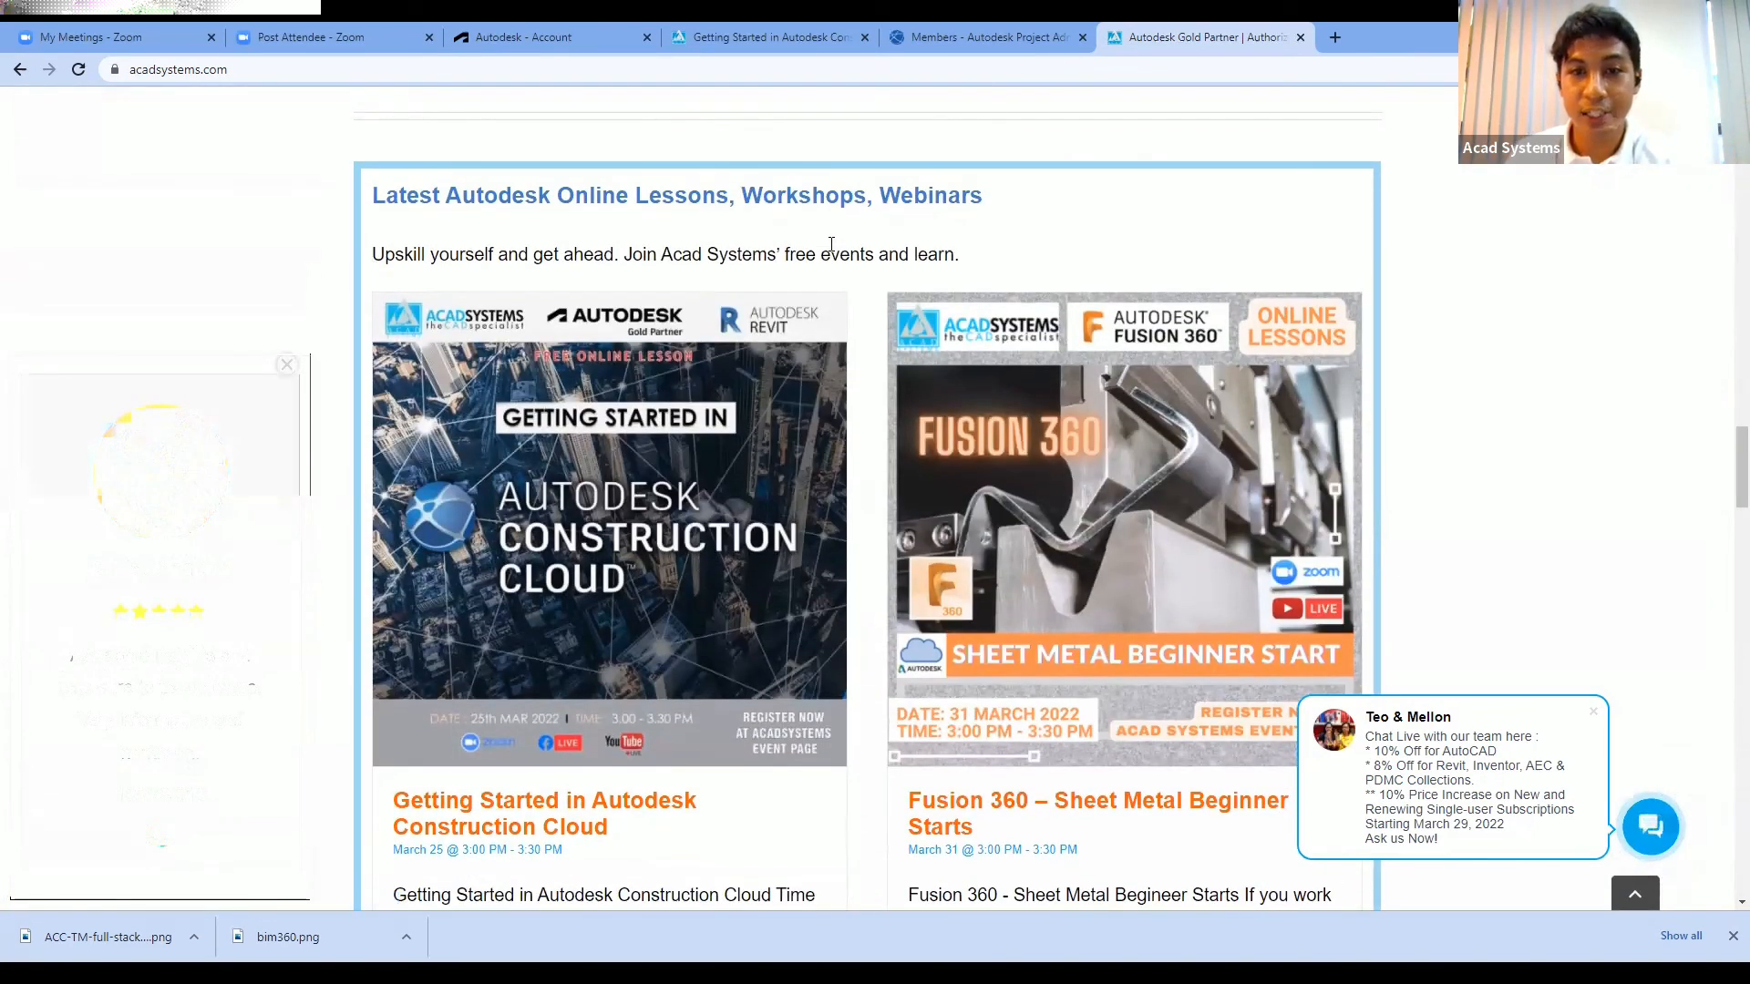
pyautogui.scroll(-3, 747, 234)
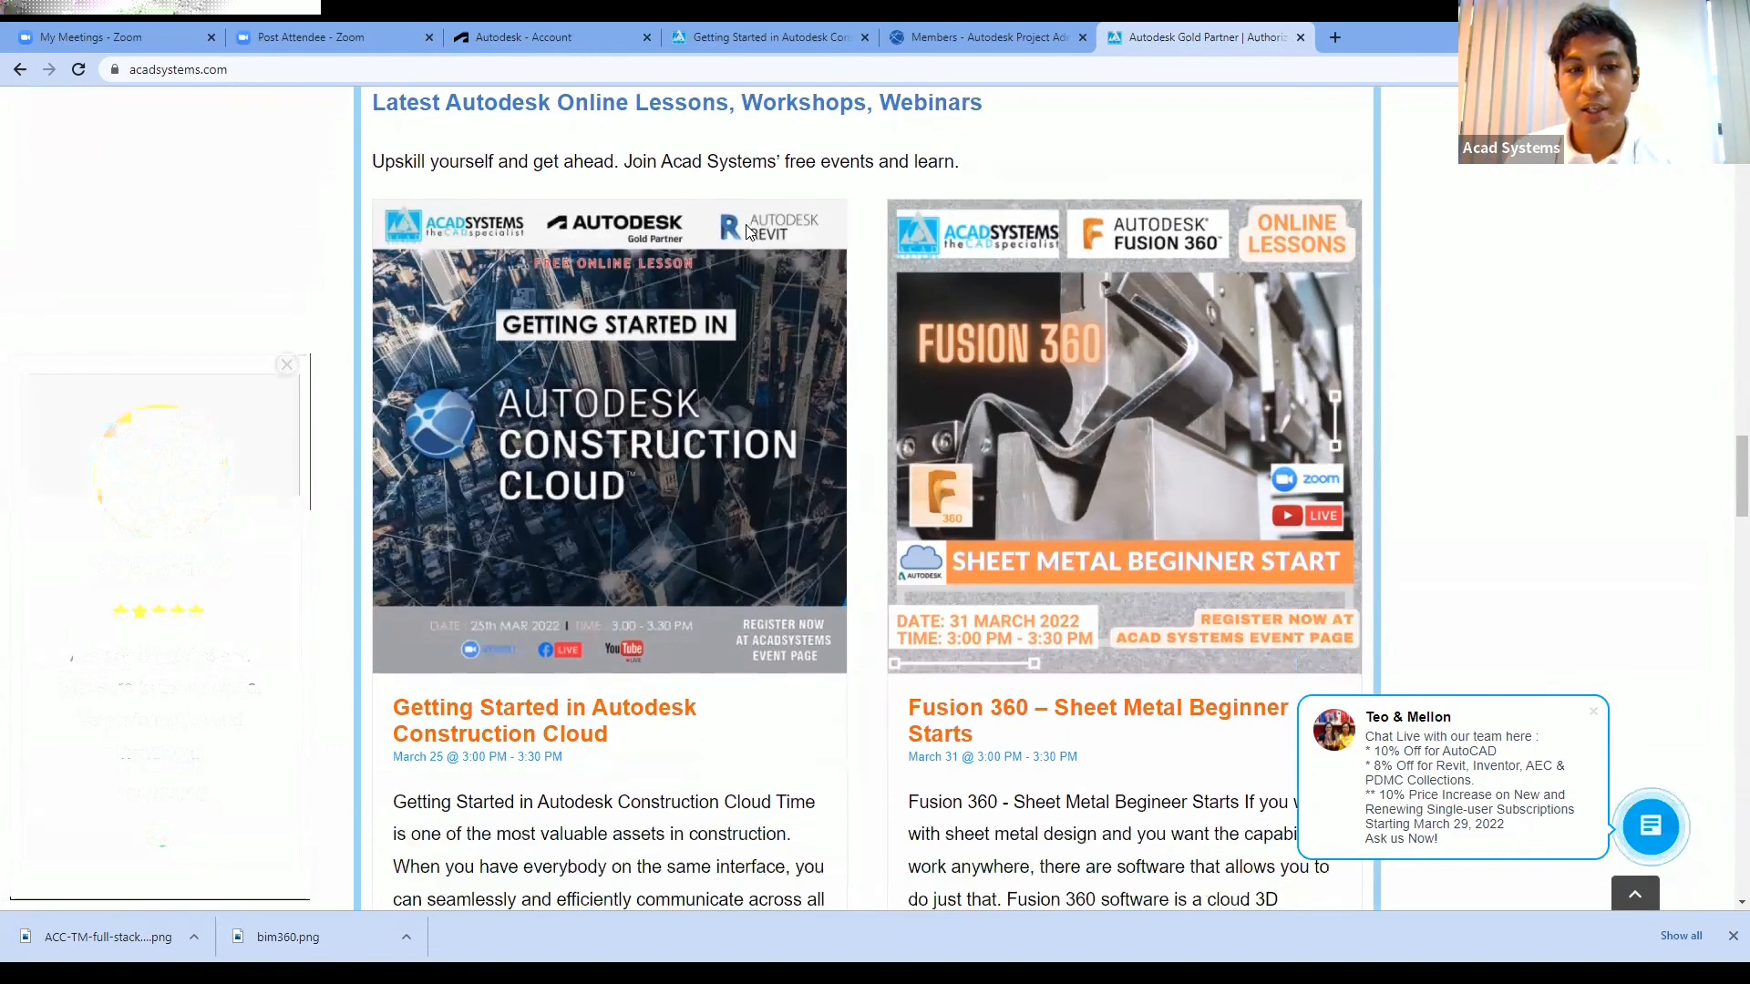
pyautogui.scroll(-5, 685, 335)
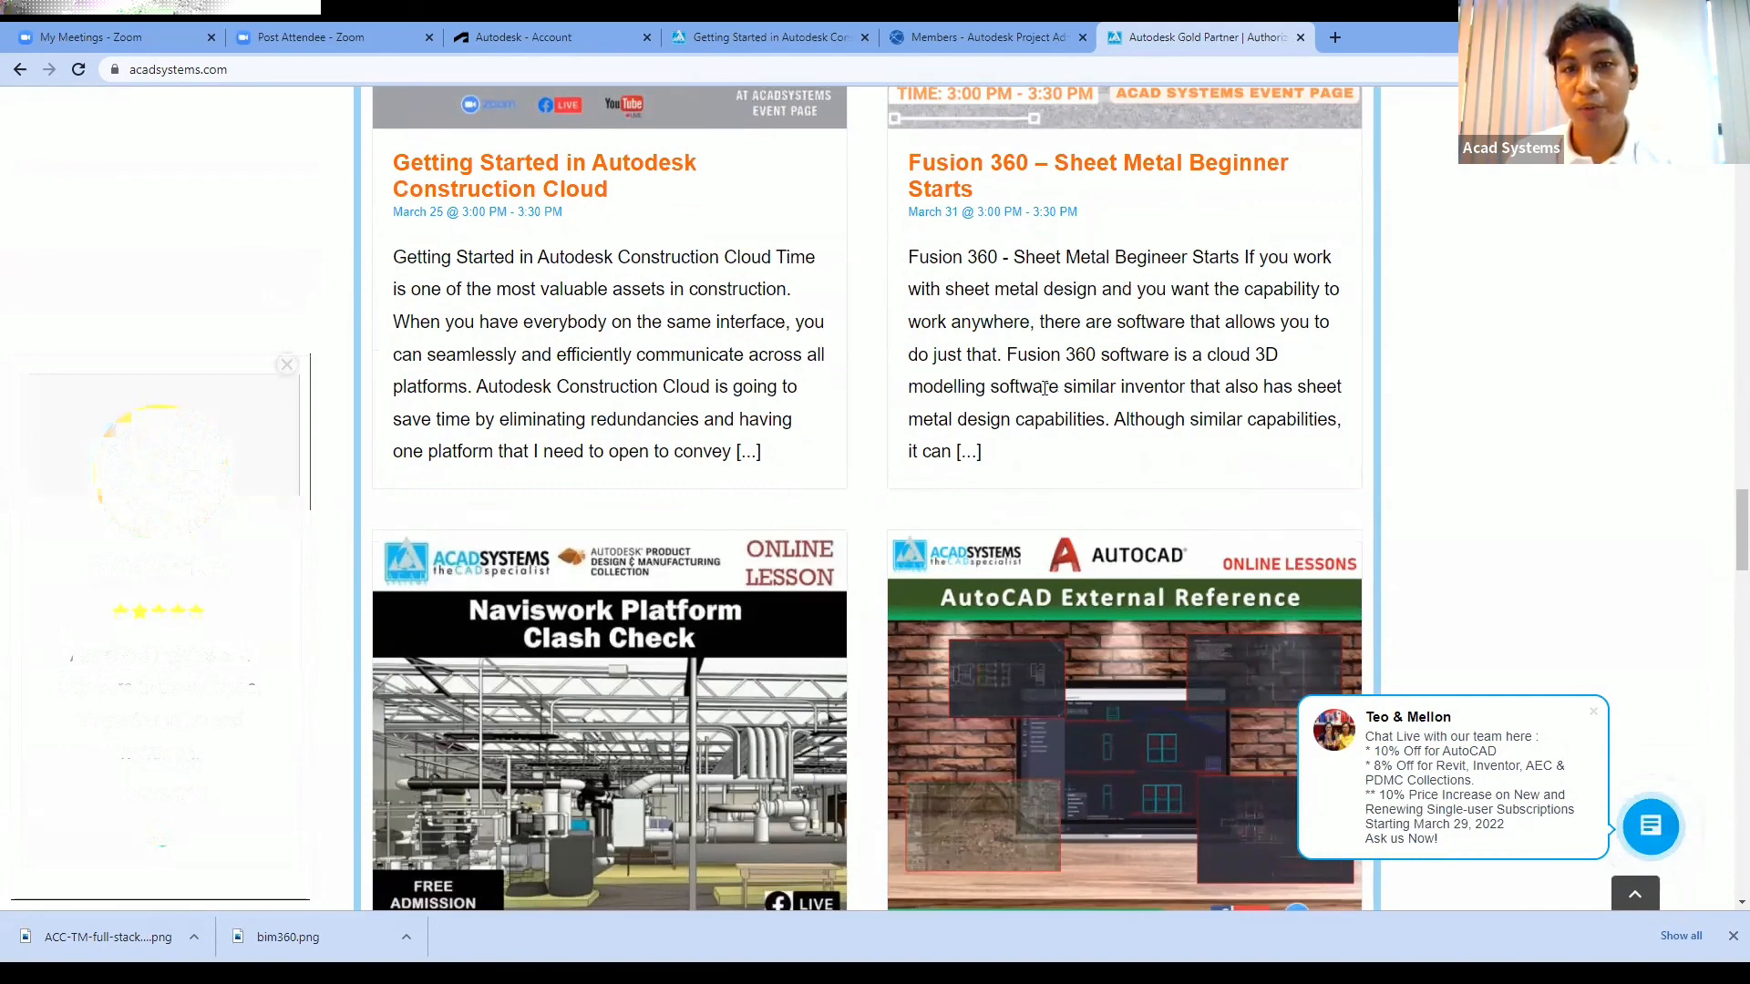
pyautogui.scroll(1, 1310, 369)
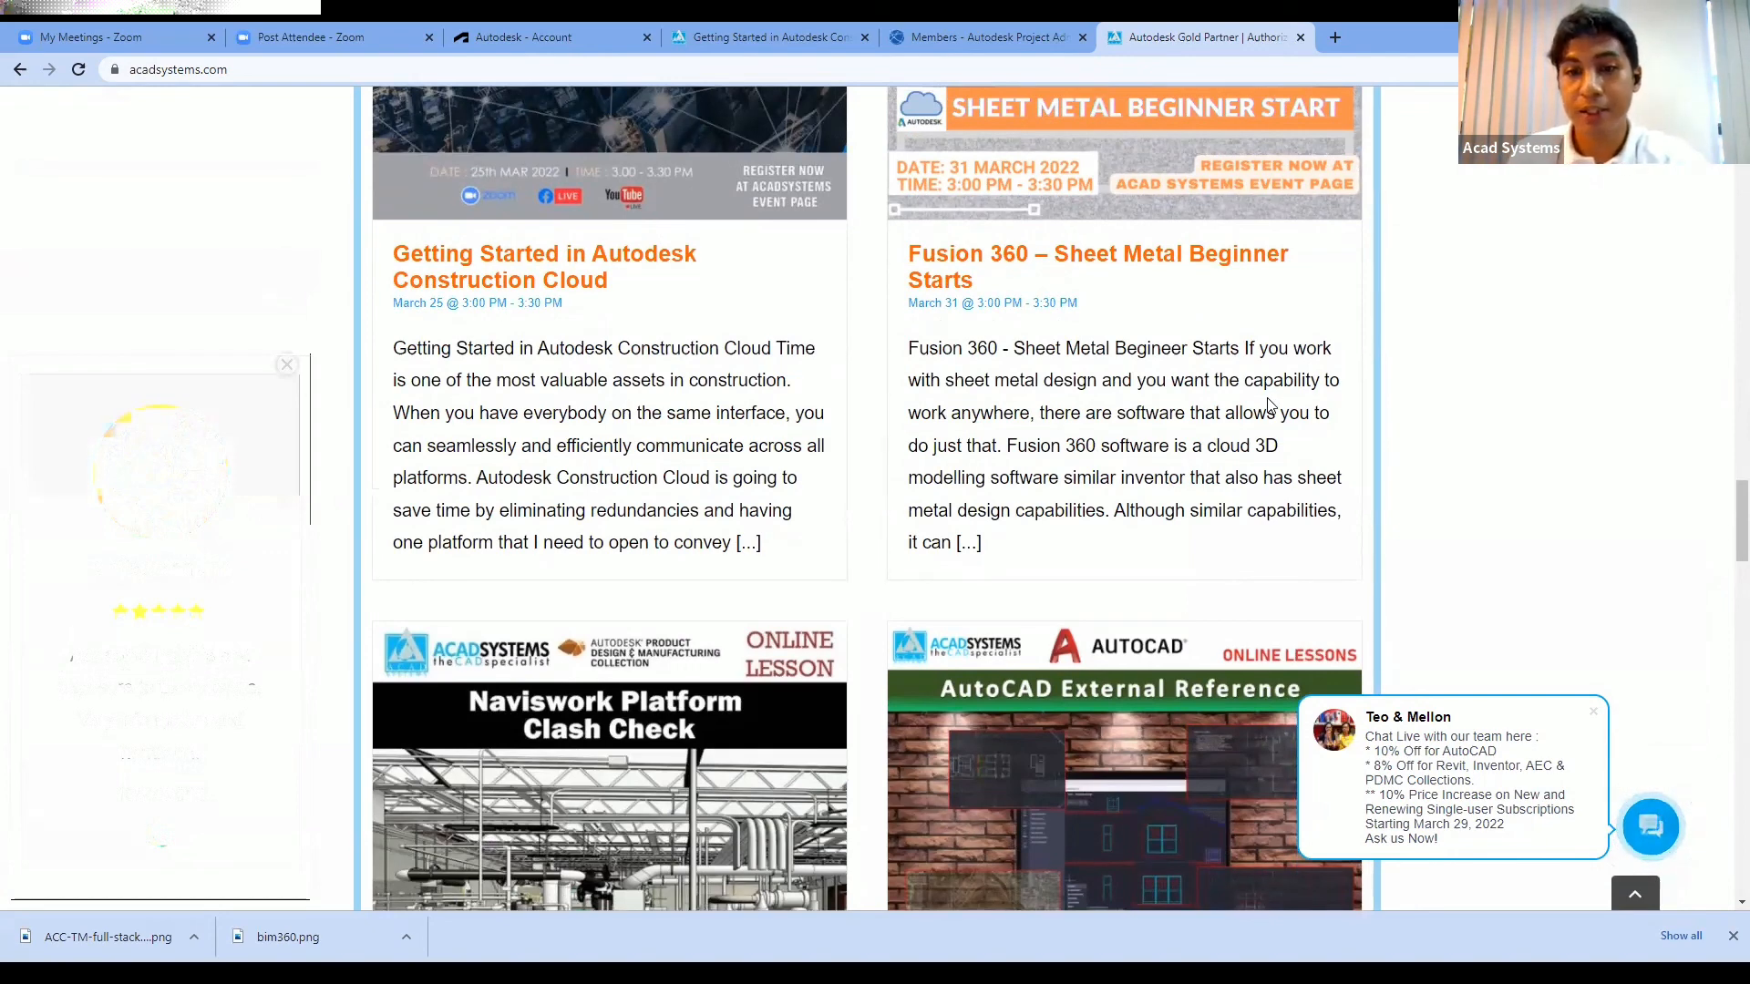
pyautogui.scroll(-7, 1270, 405)
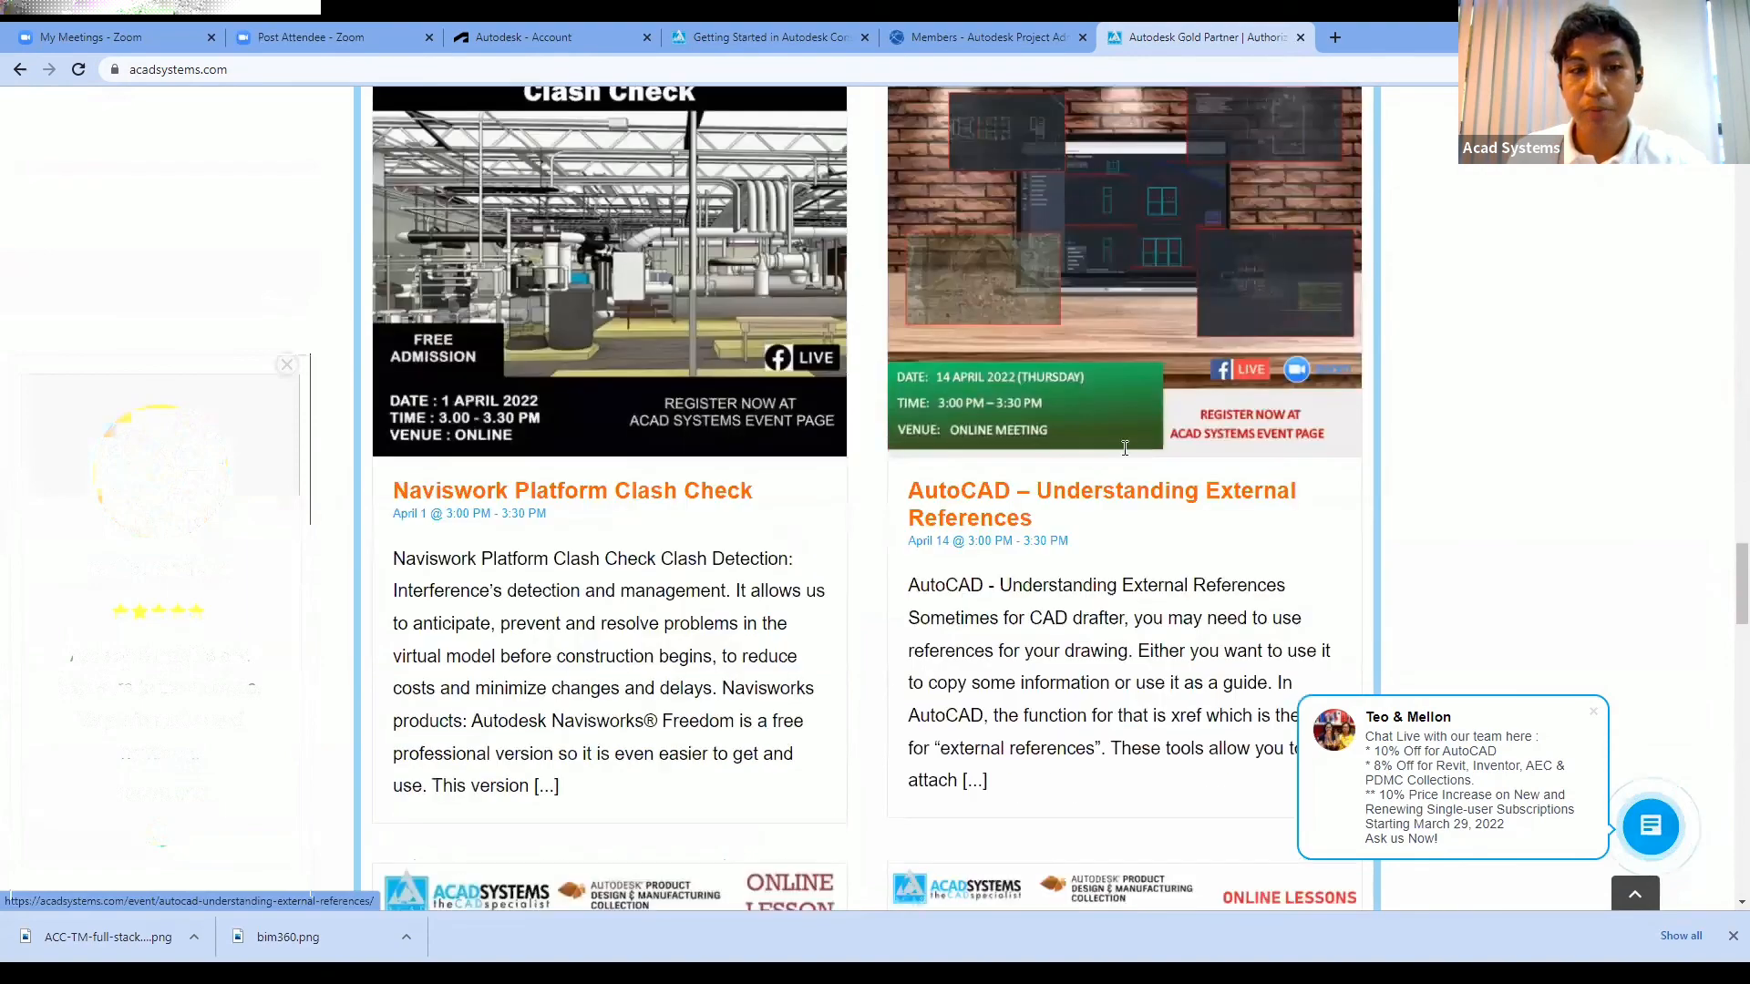
pyautogui.scroll(-6, 1124, 448)
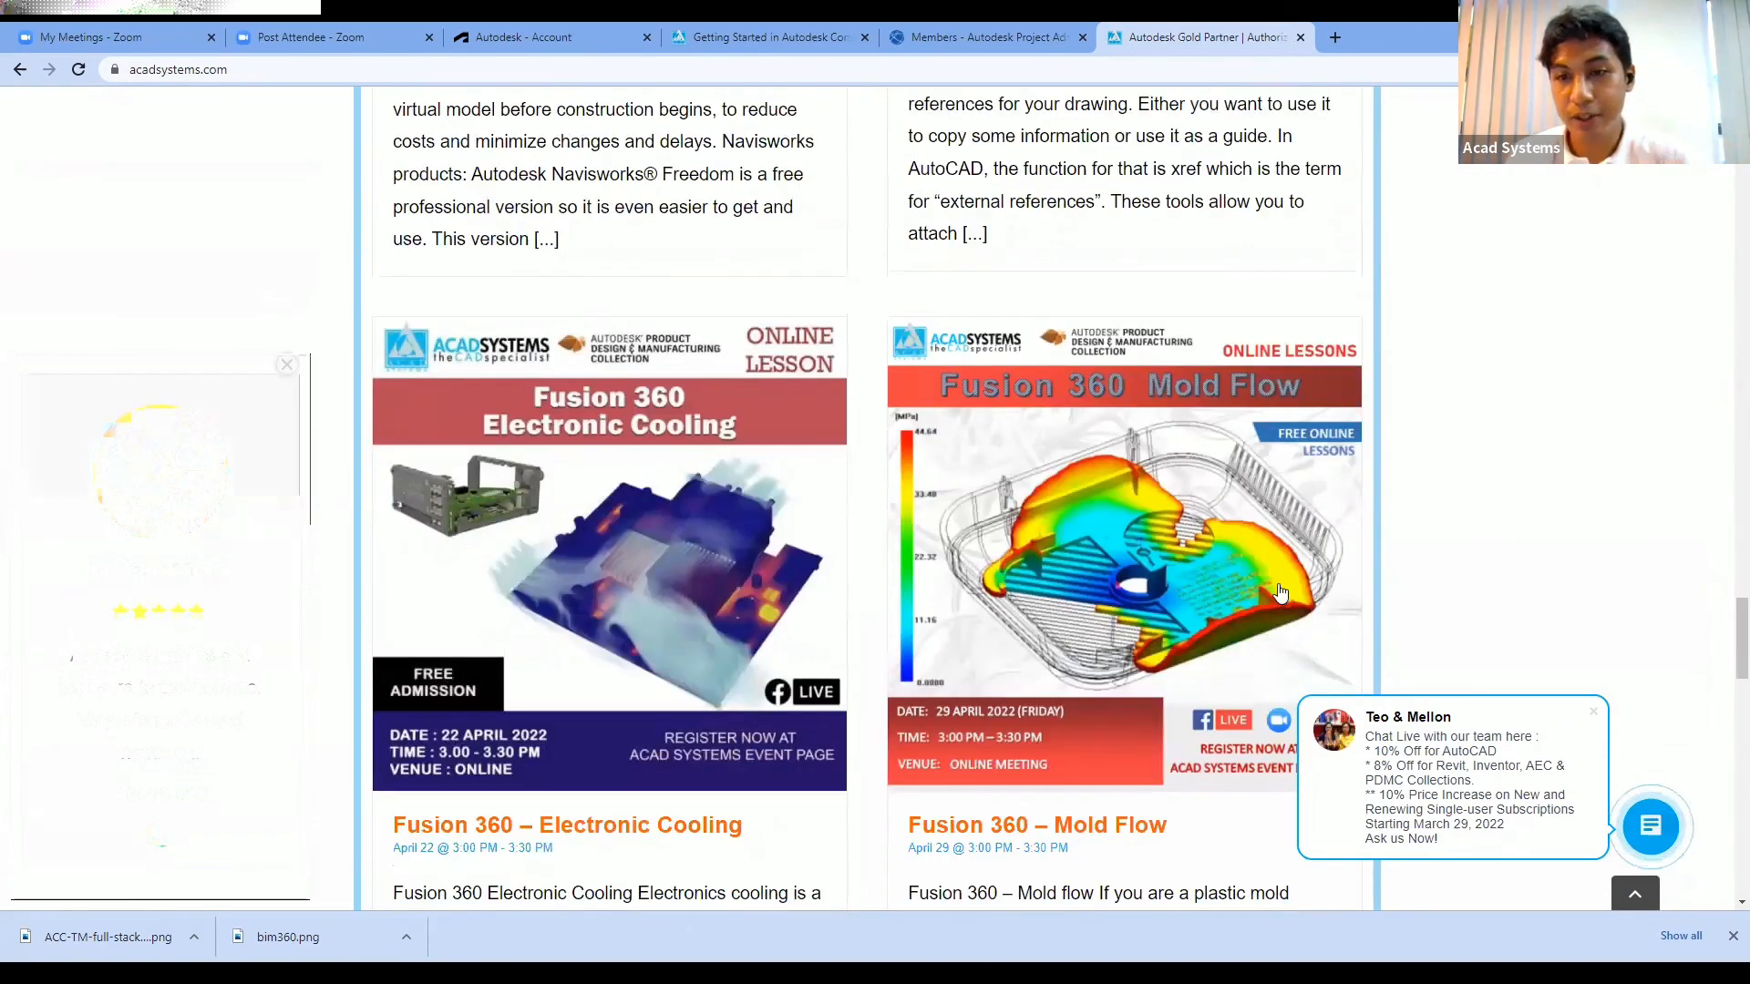
pyautogui.scroll(-7, 1198, 597)
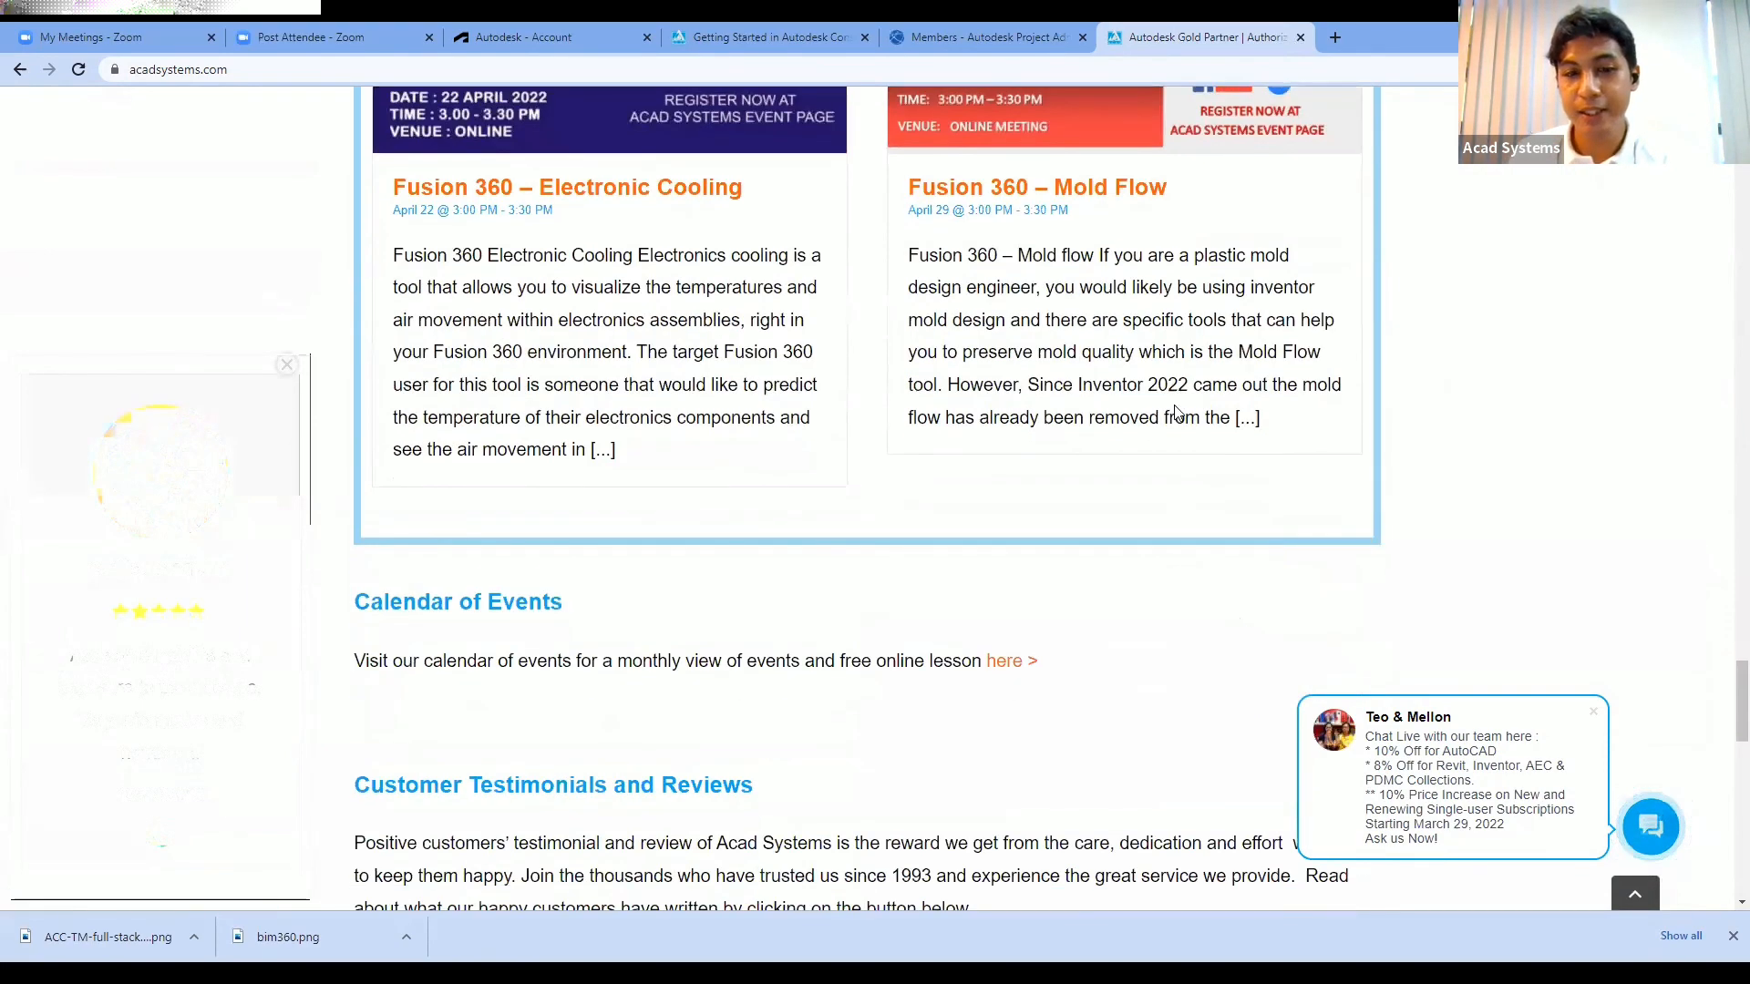
pyautogui.scroll(-11, 1175, 412)
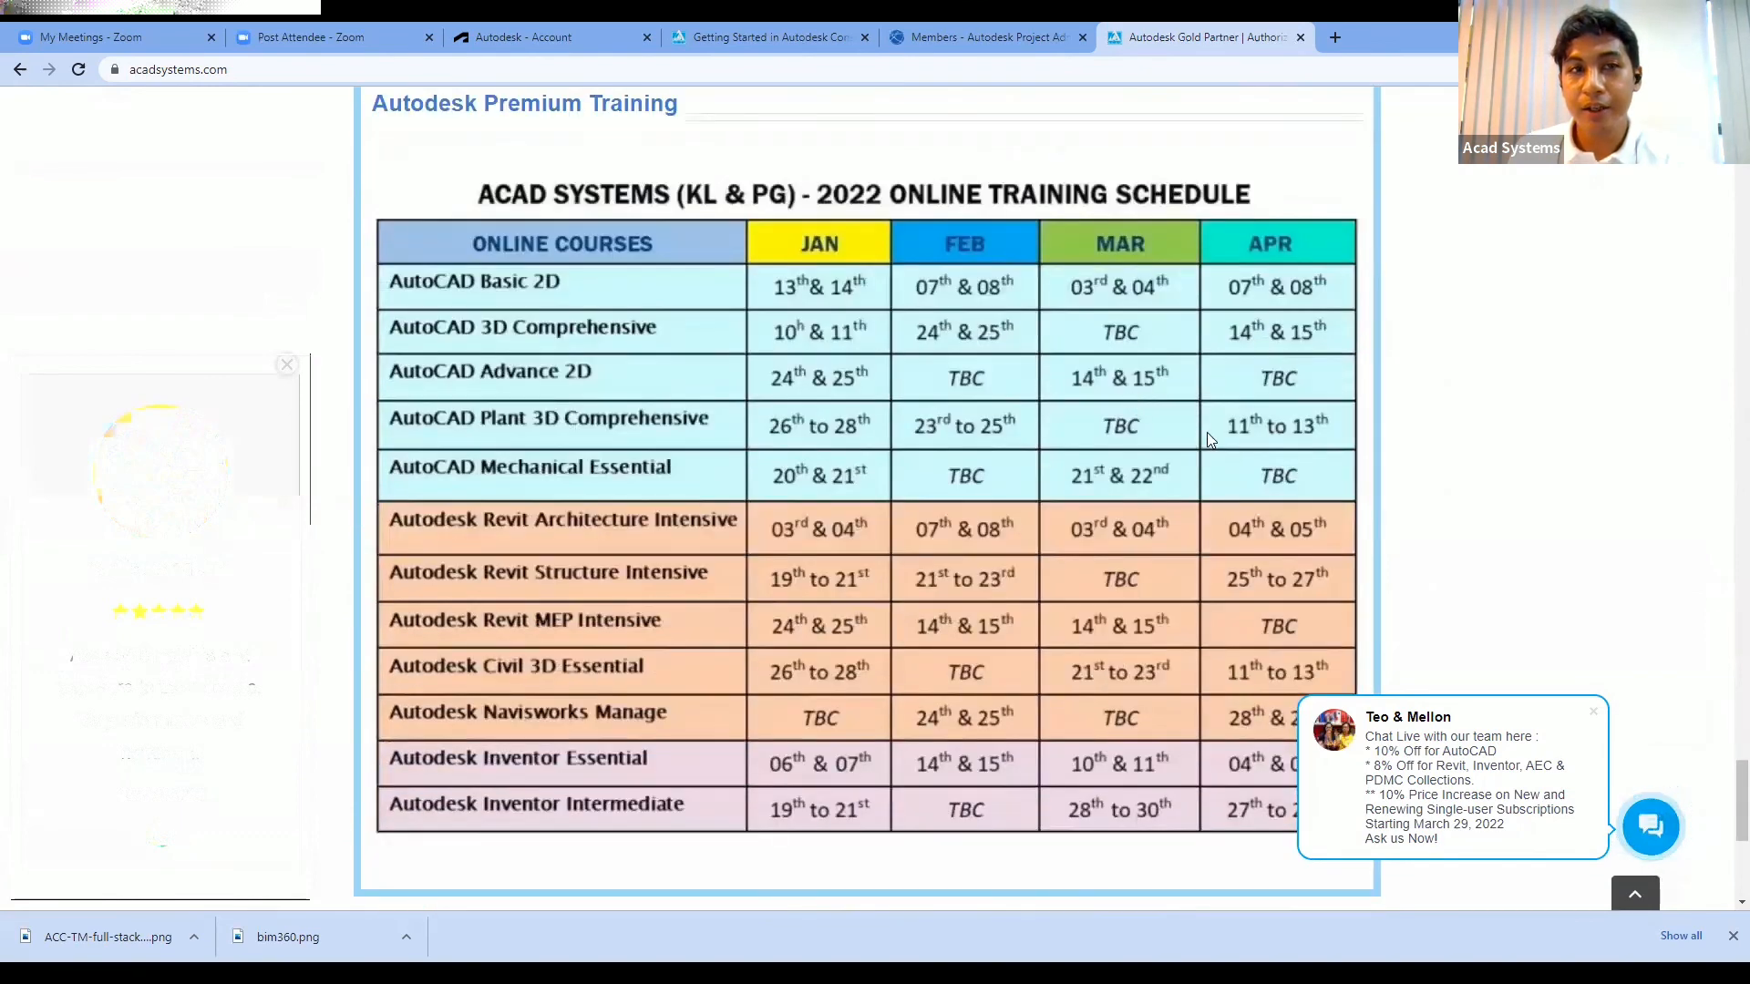
pyautogui.scroll(-6, 1303, 538)
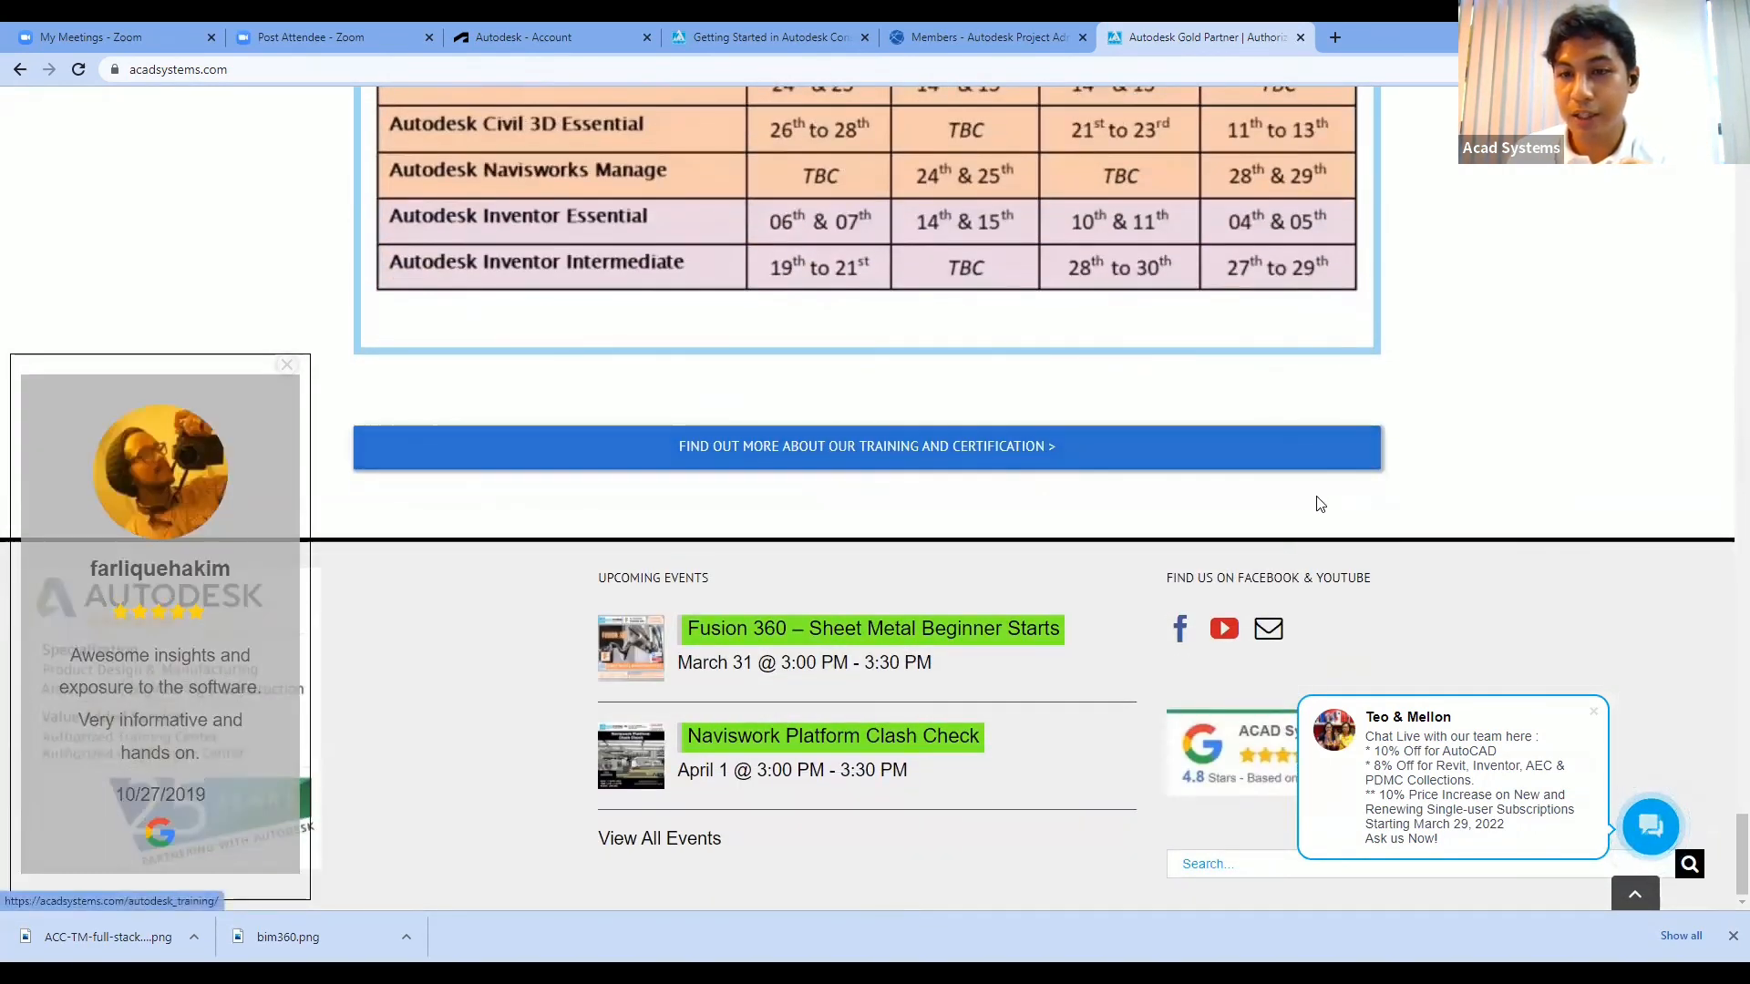
# - Open the Acad Systems YouTube channel from the website footer and look over its uploads and AutoCAD lesson playlists
pyautogui.click(1224, 632)
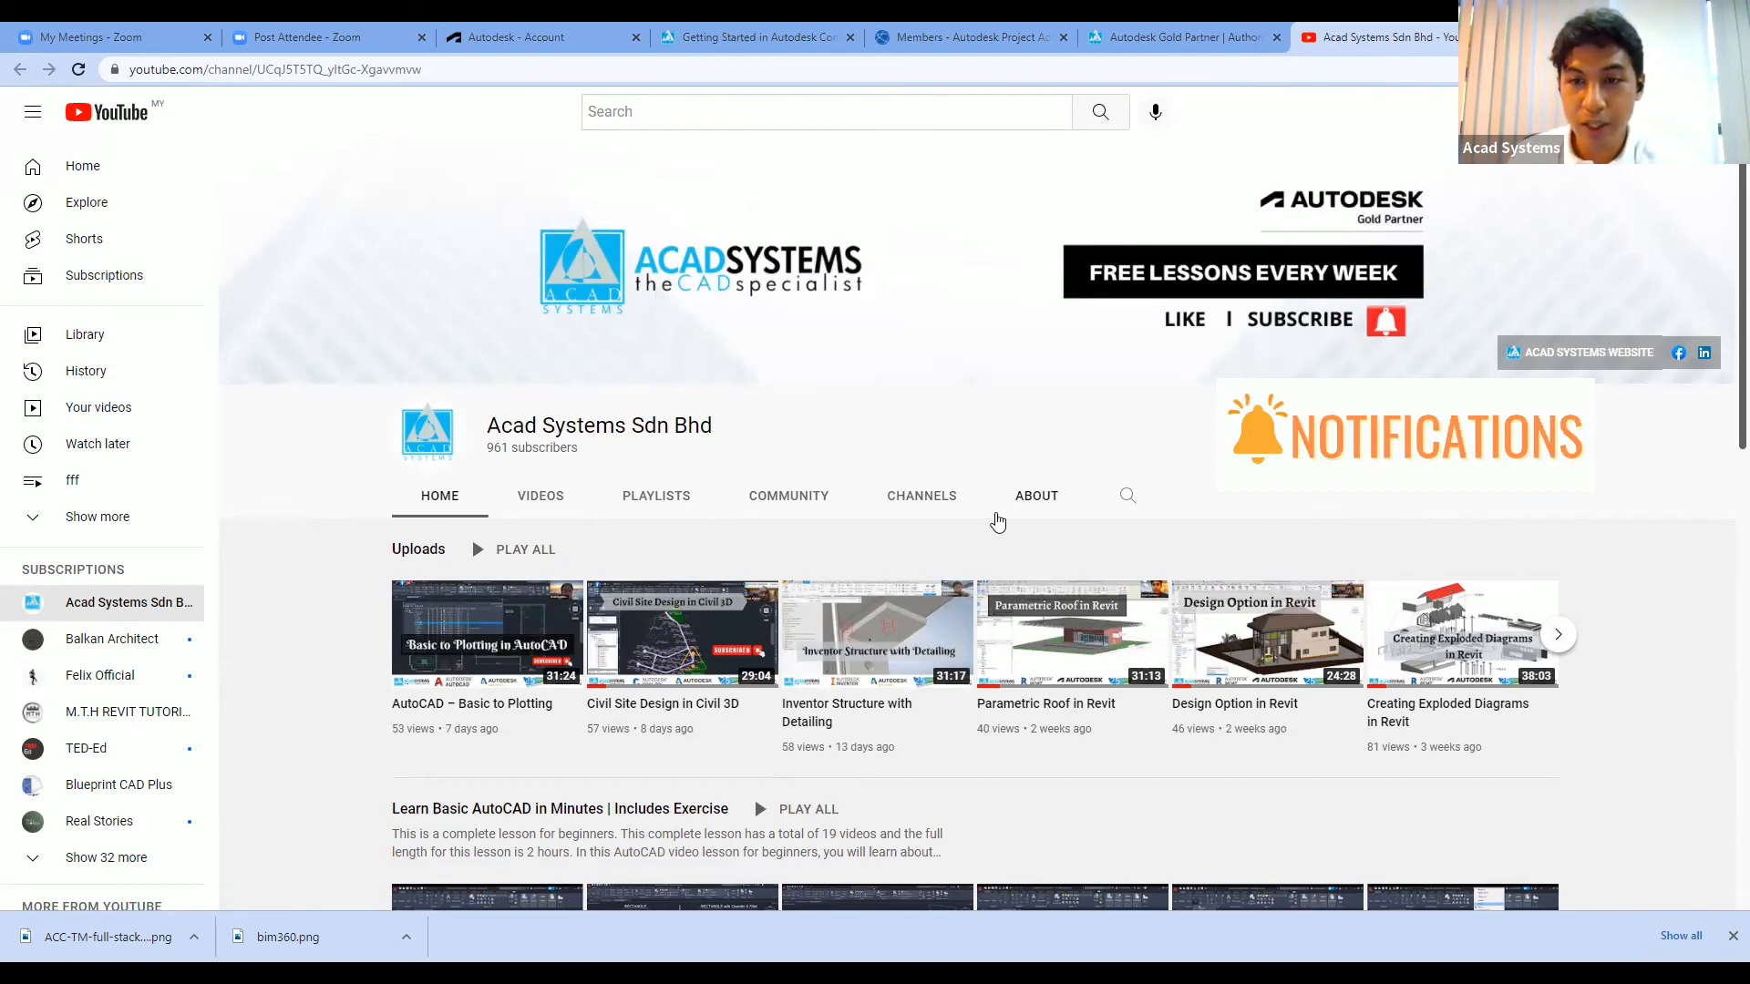
pyautogui.scroll(-2, 1000, 517)
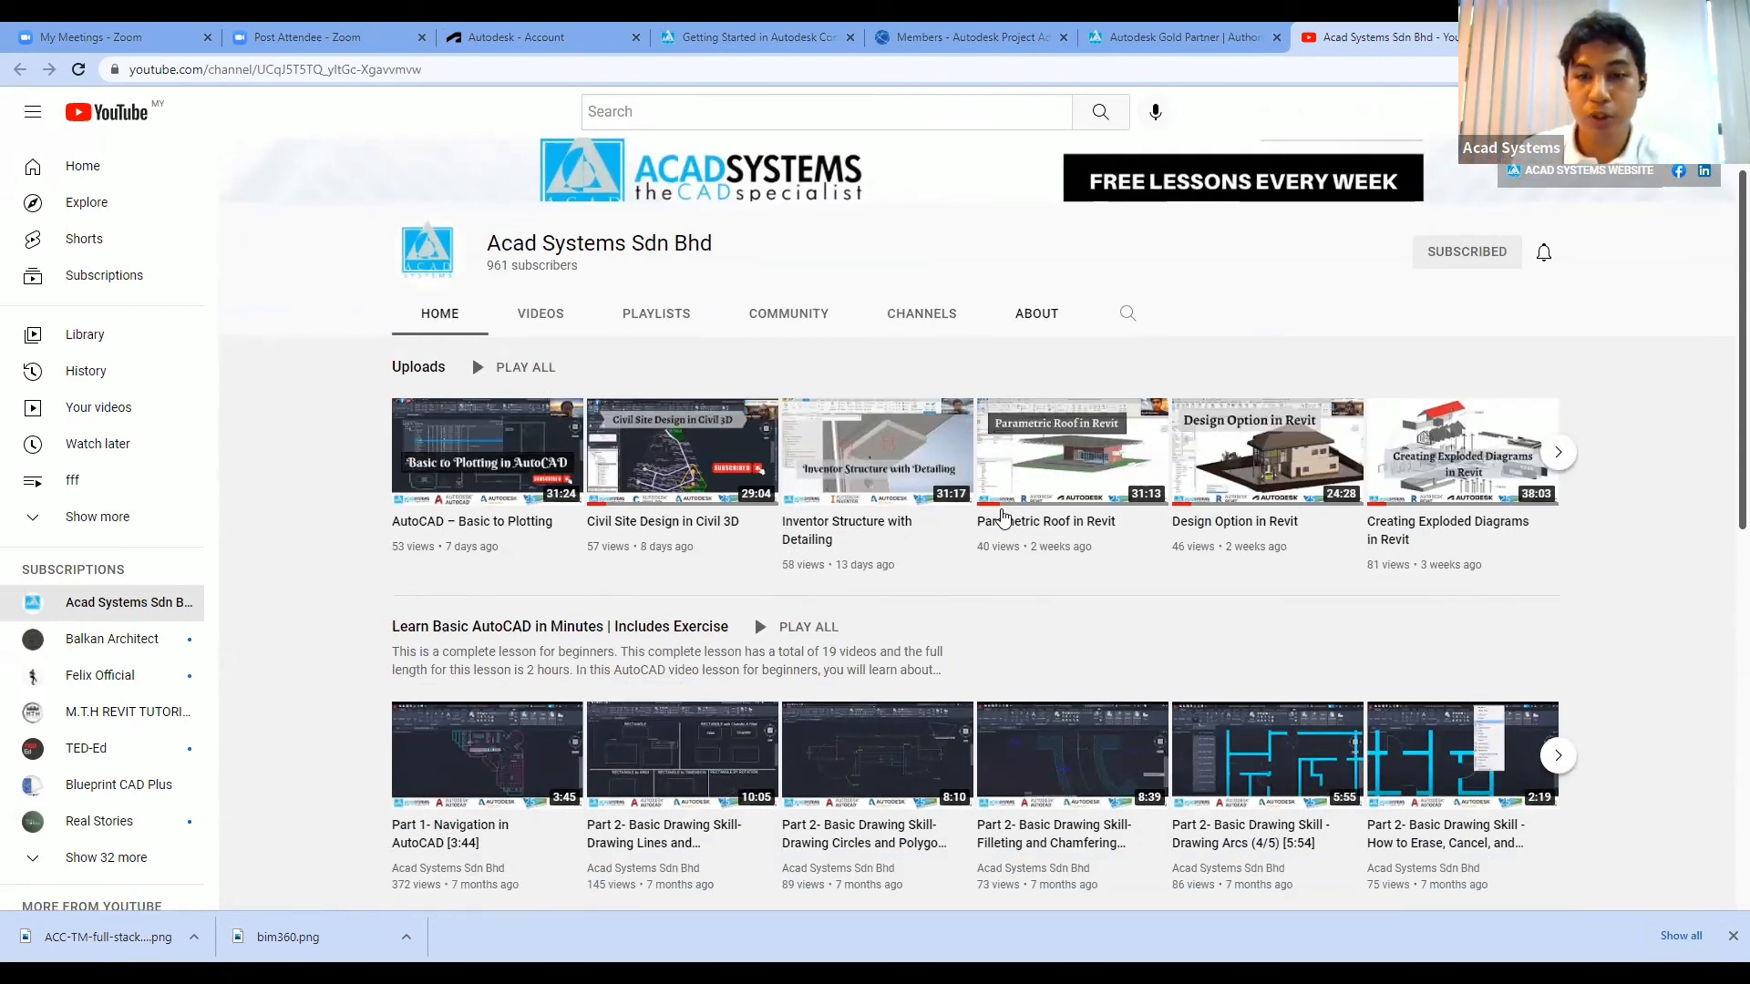
pyautogui.moveTo(1005, 519)
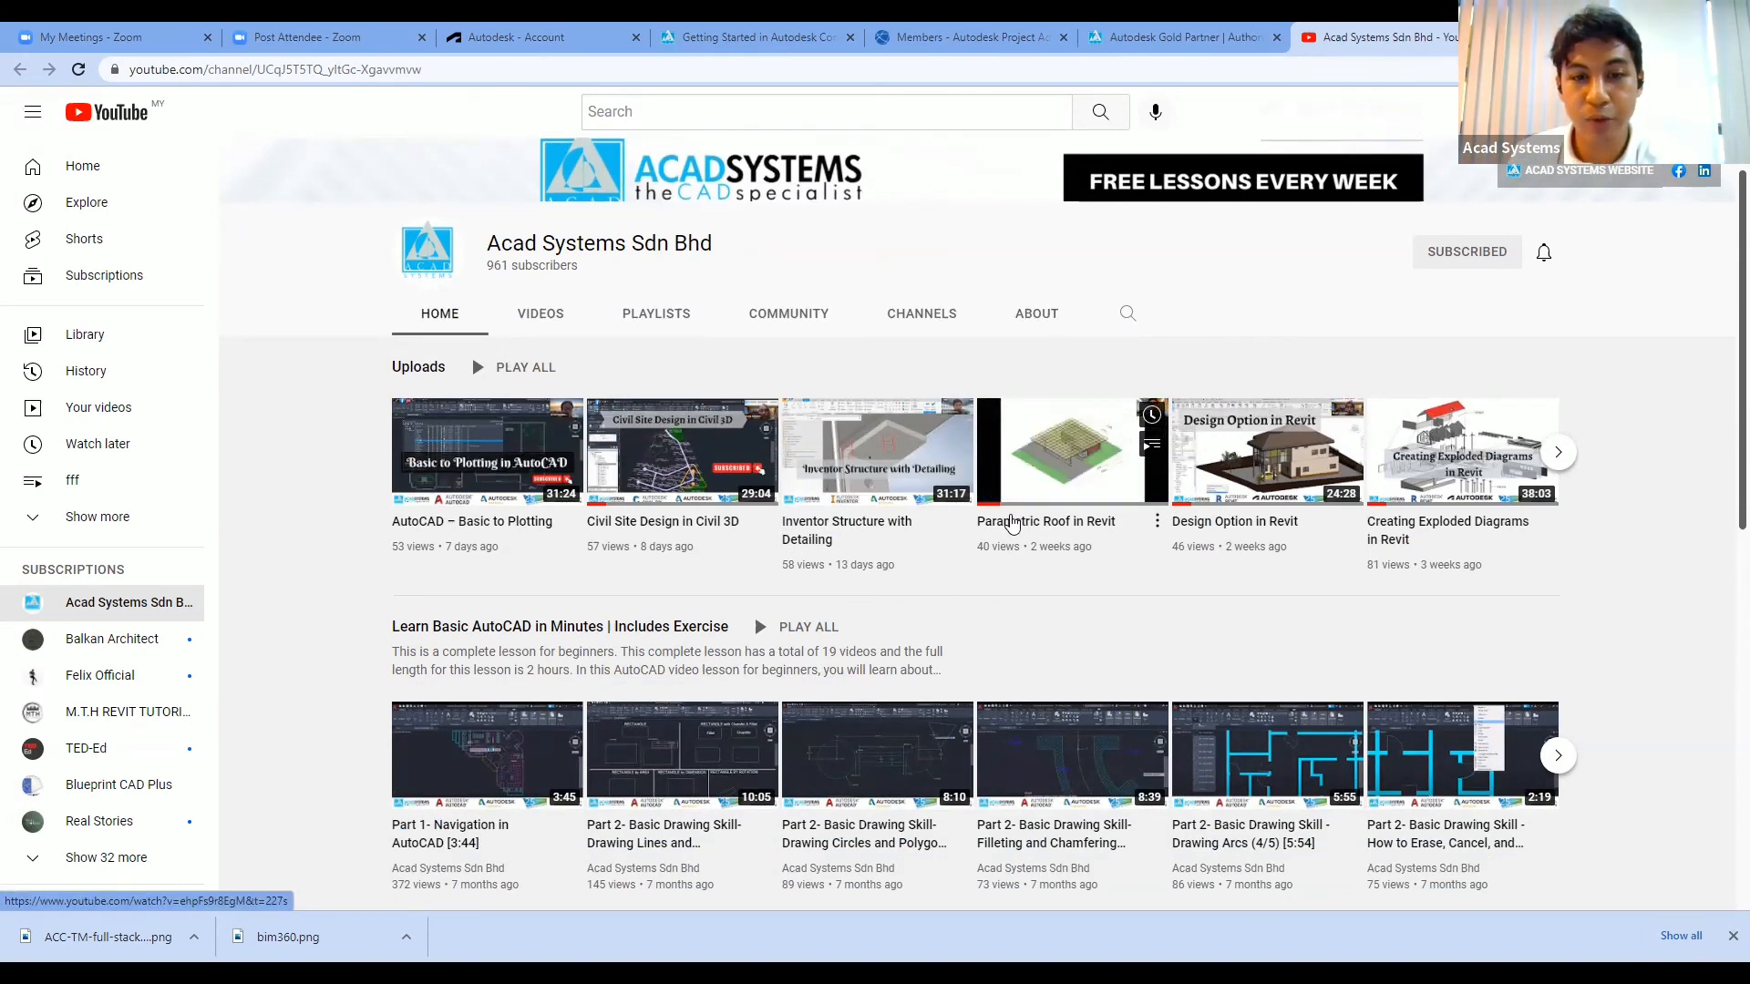
pyautogui.scroll(-4, 1012, 522)
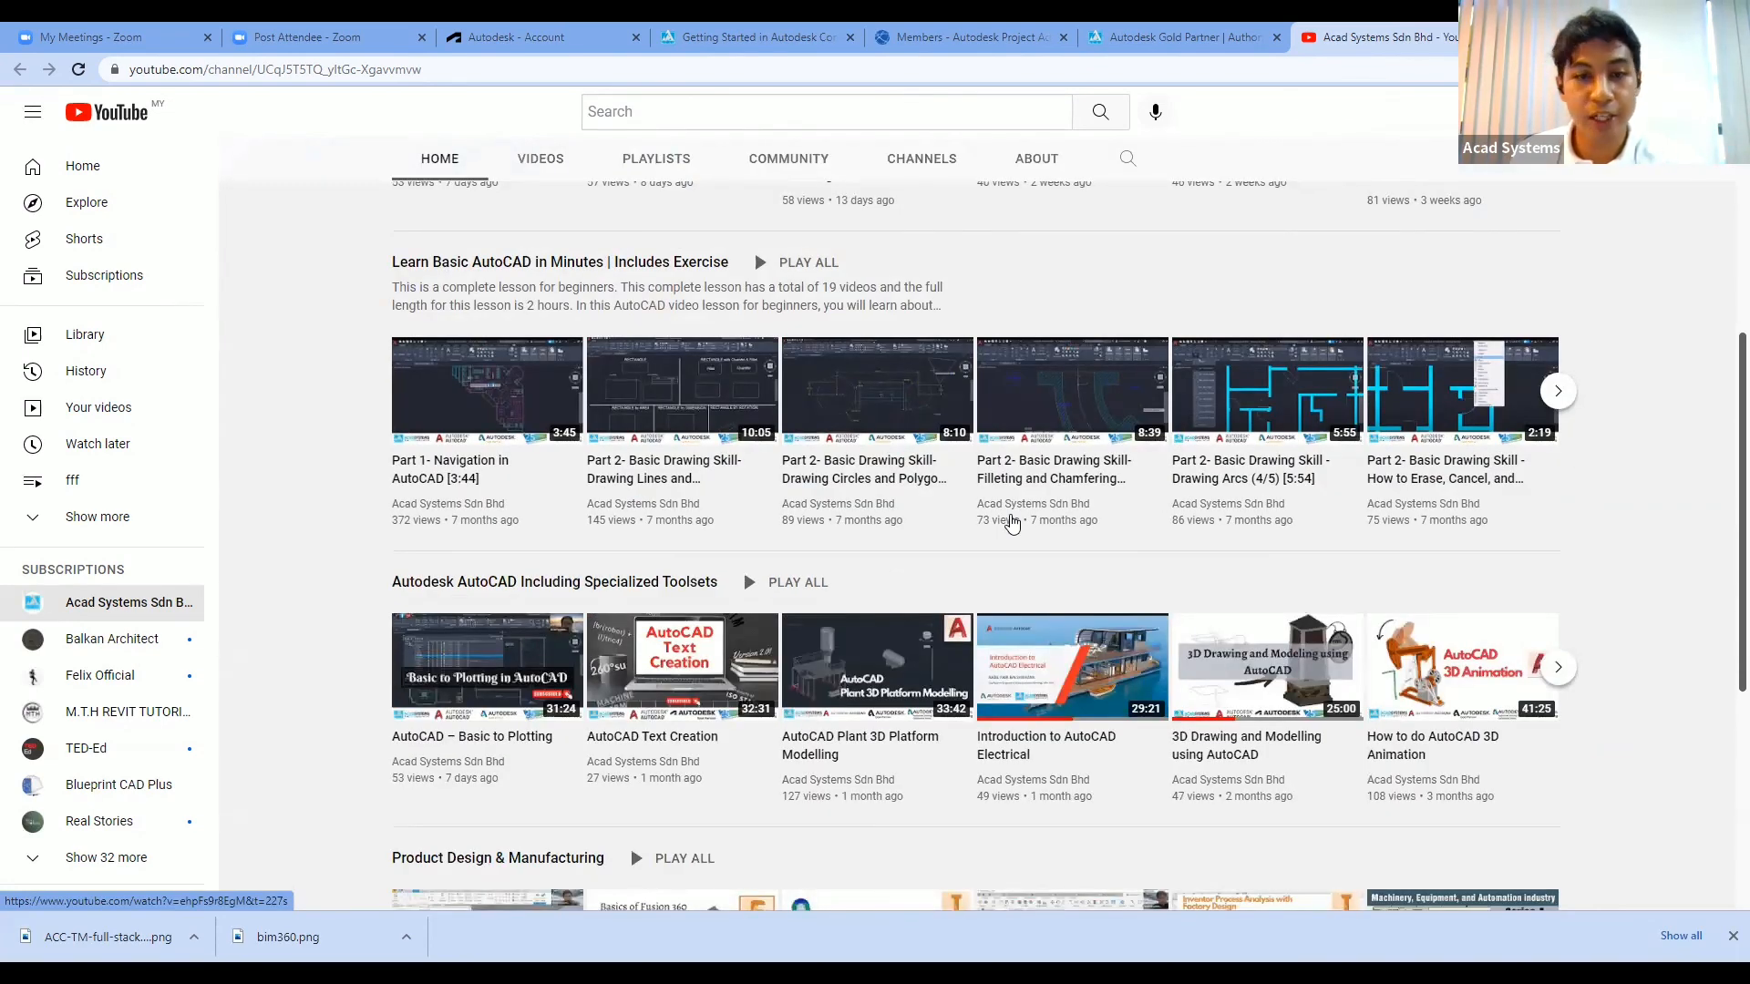
pyautogui.scroll(-1, 1031, 550)
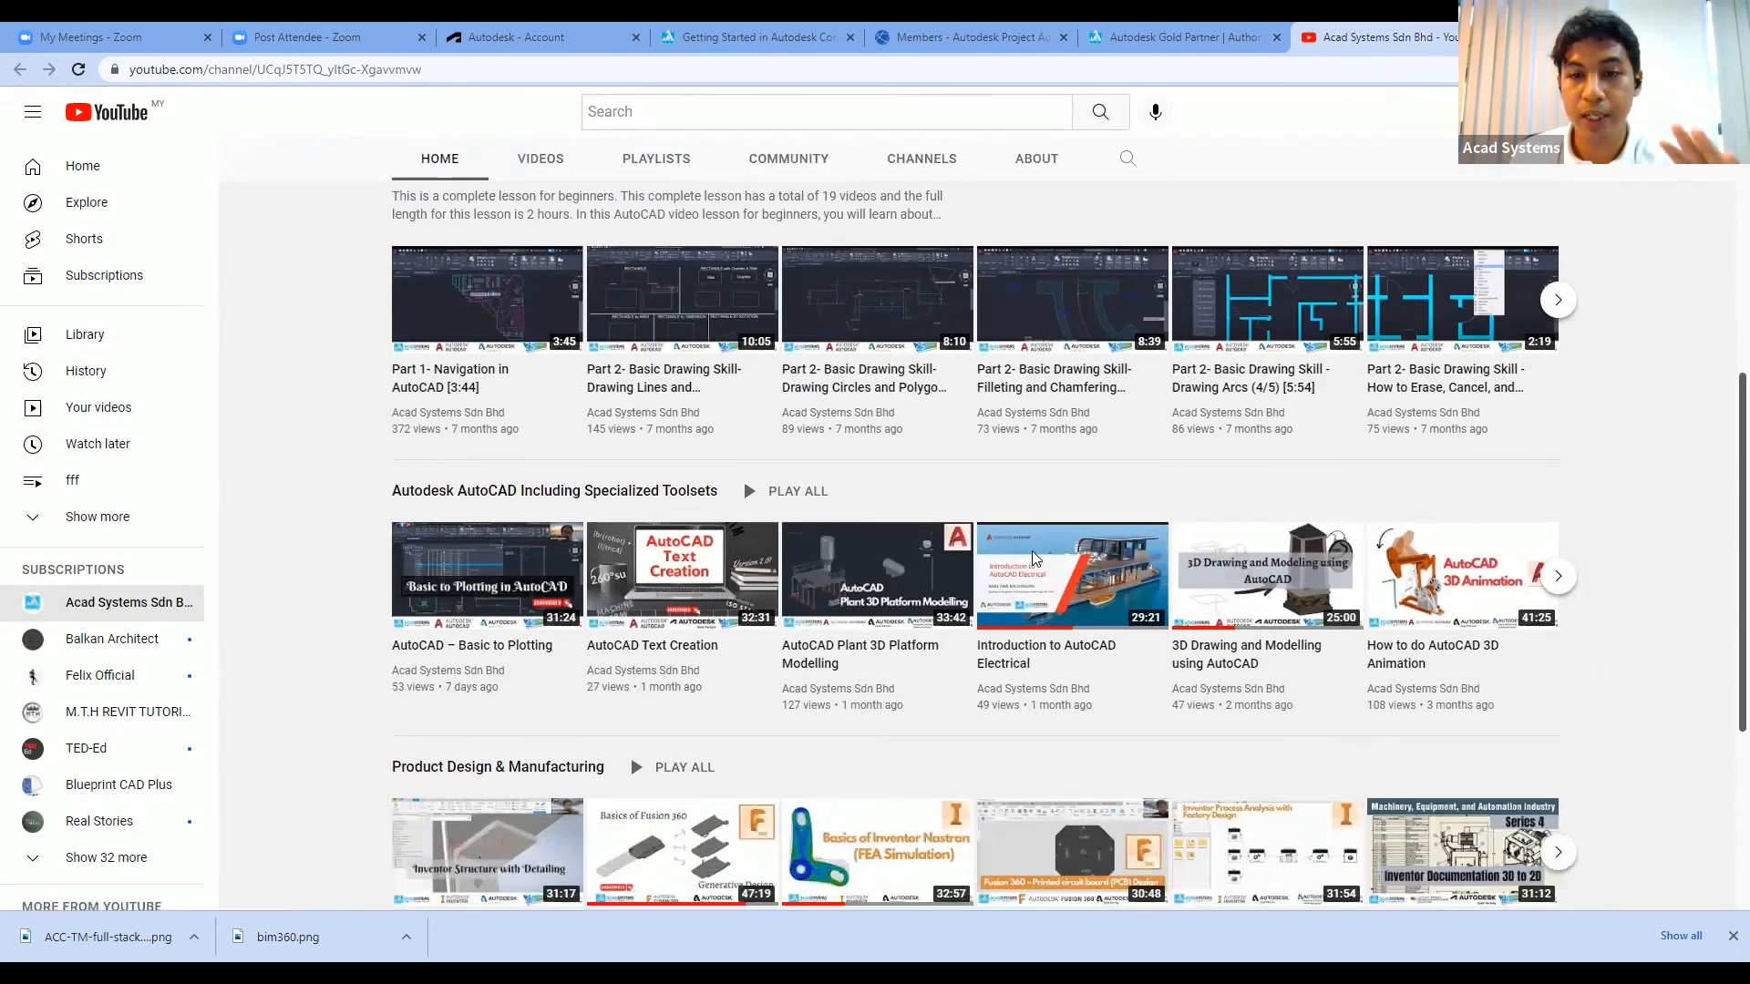
pyautogui.scroll(2, 1032, 551)
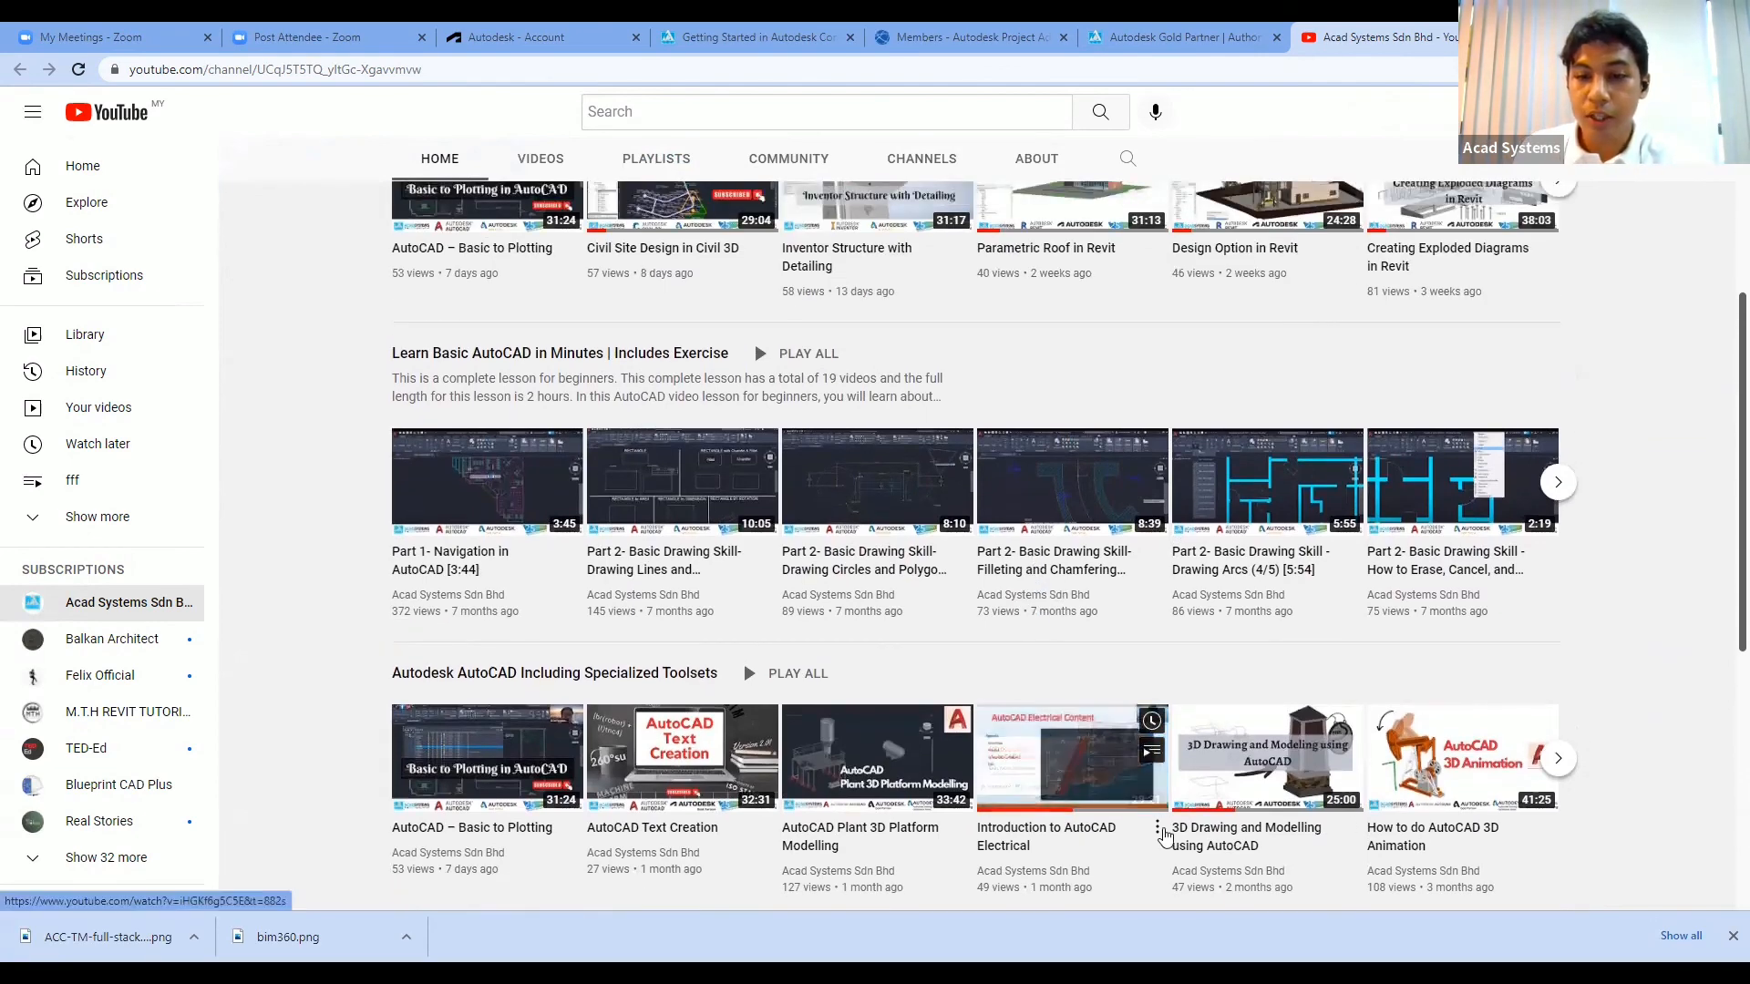
# - Return to the Acad Systems website, open its linked Facebook page and view the page header and pinned post
pyautogui.click(1143, 37)
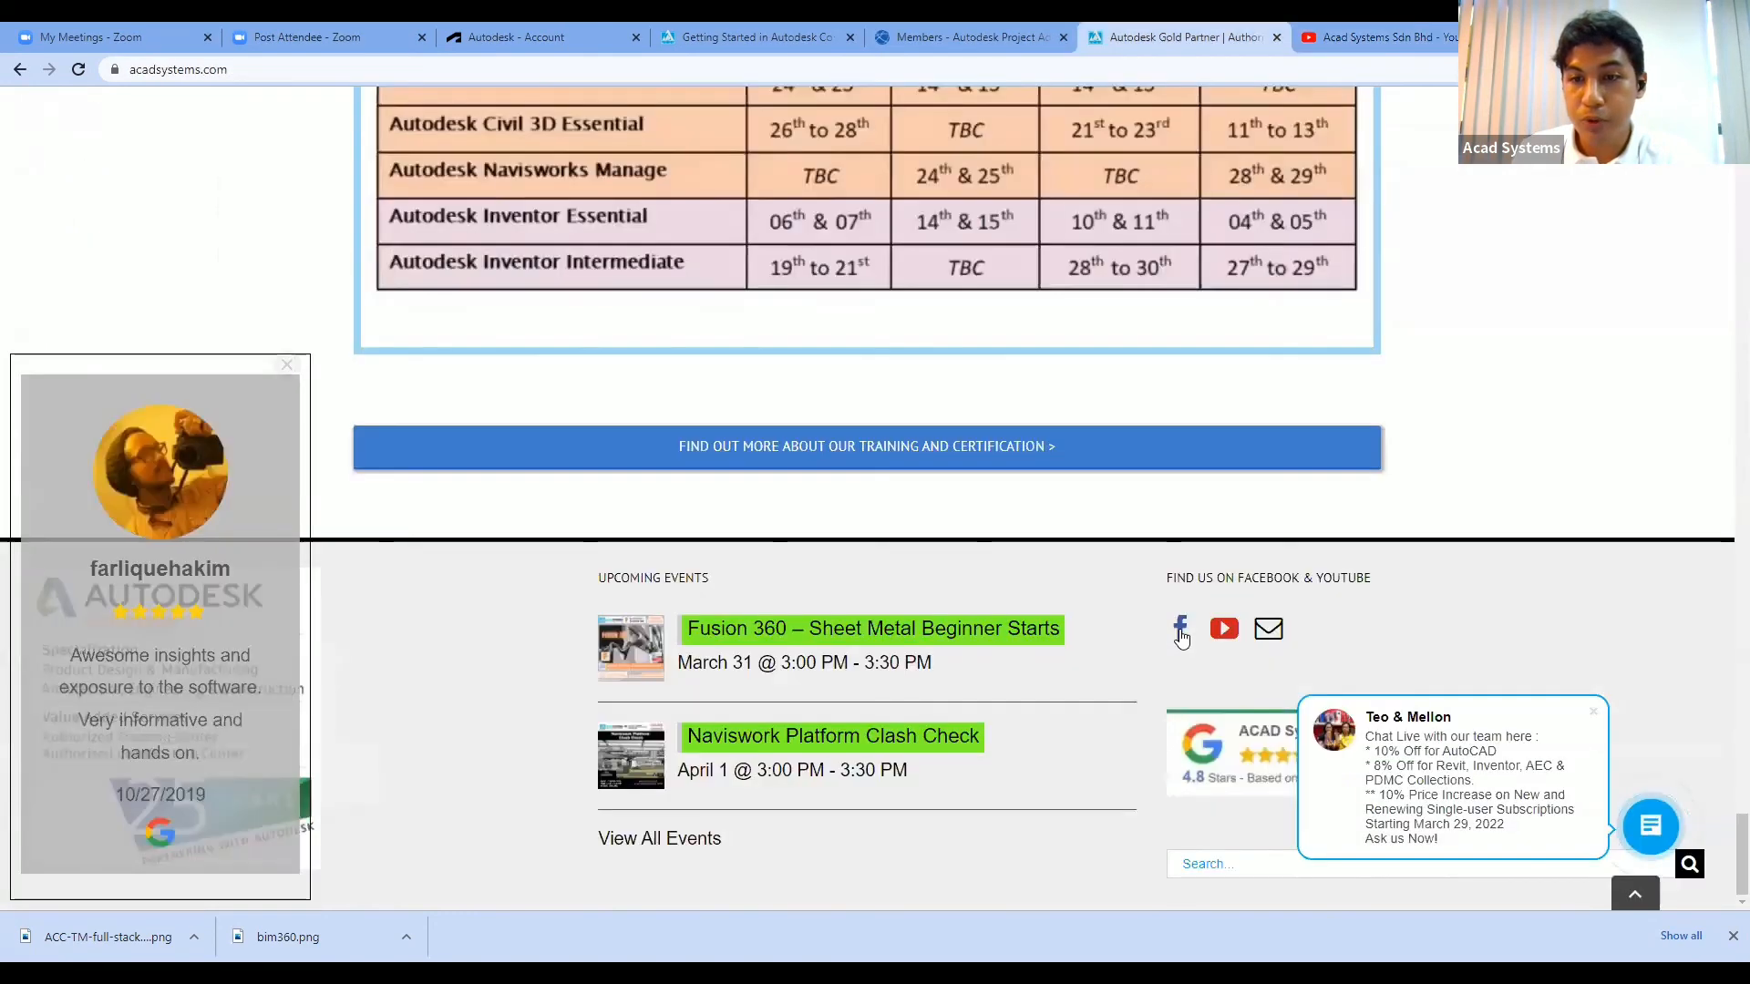
pyautogui.click(1180, 628)
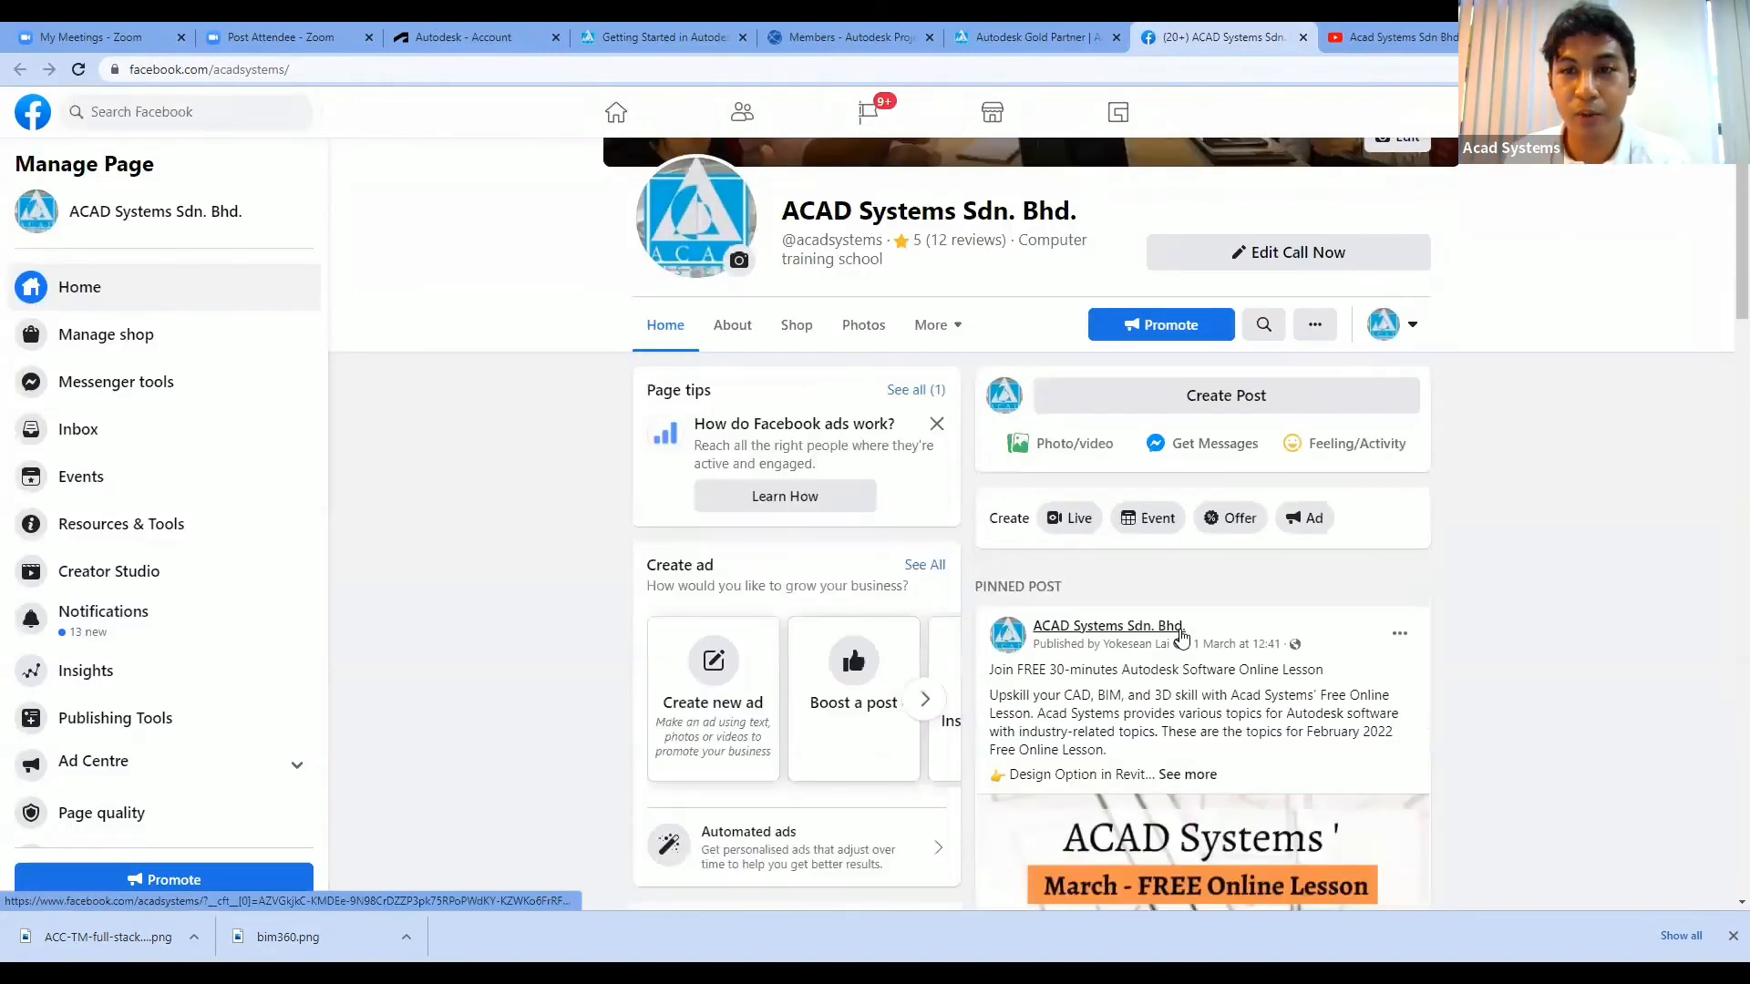
pyautogui.moveTo(1181, 635)
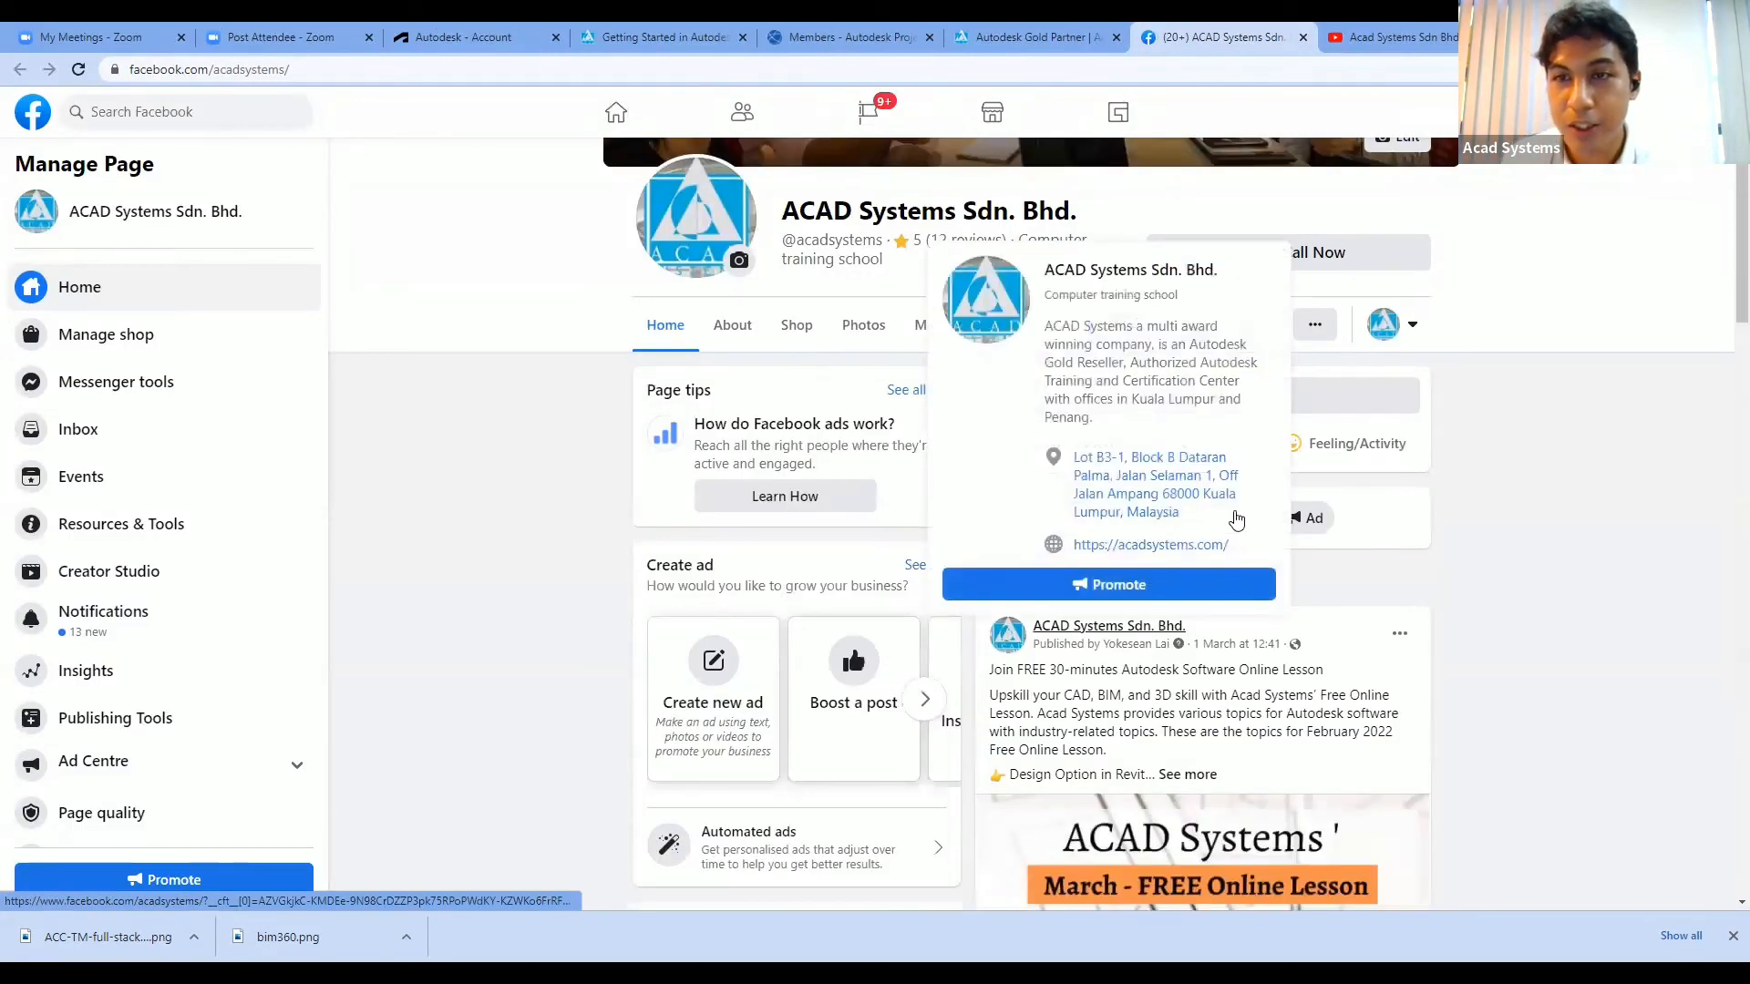
pyautogui.scroll(1, 1219, 529)
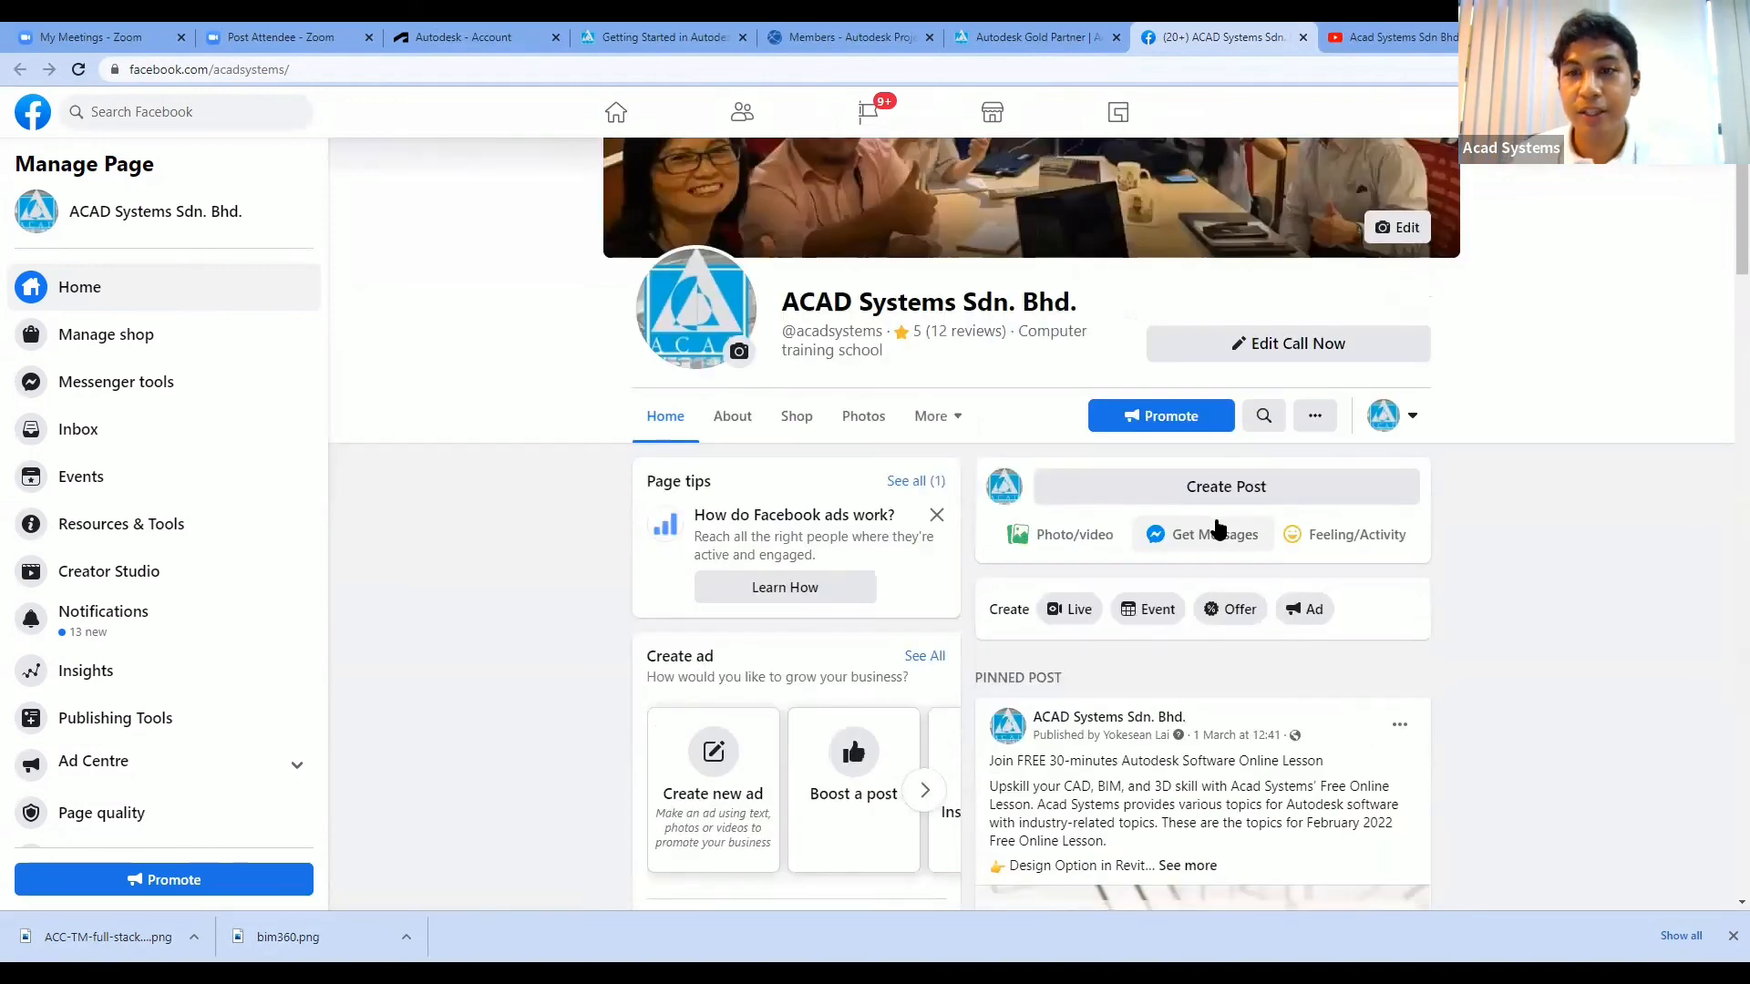